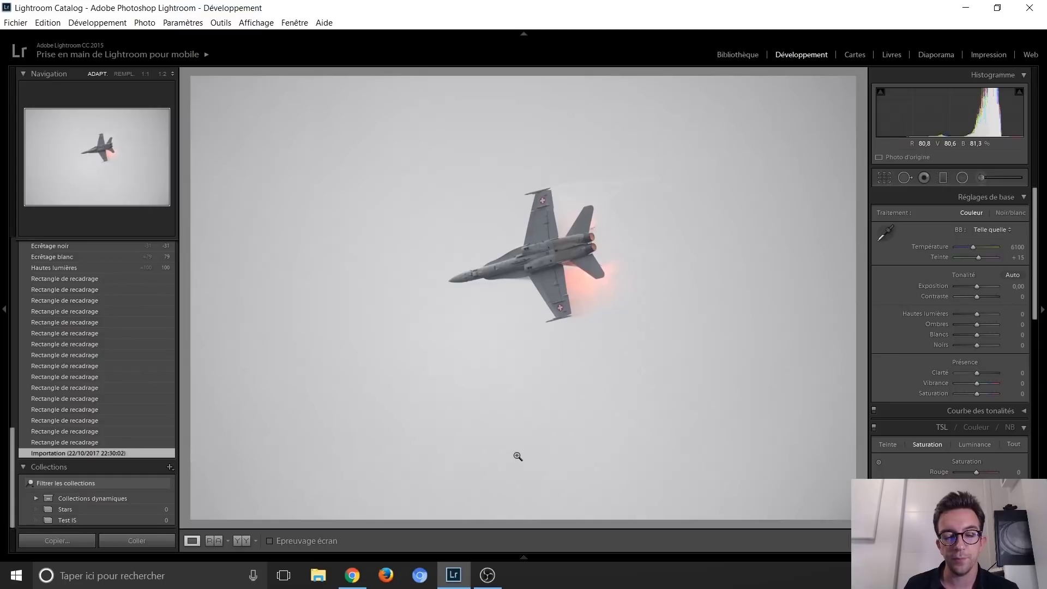
Step: Inspect the jet photo at 1:1 with the info overlay shown, then fit it back in view
{"action": "key", "text": "i"}
{"action": "key", "text": "i"}
{"action": "key", "text": "i"}
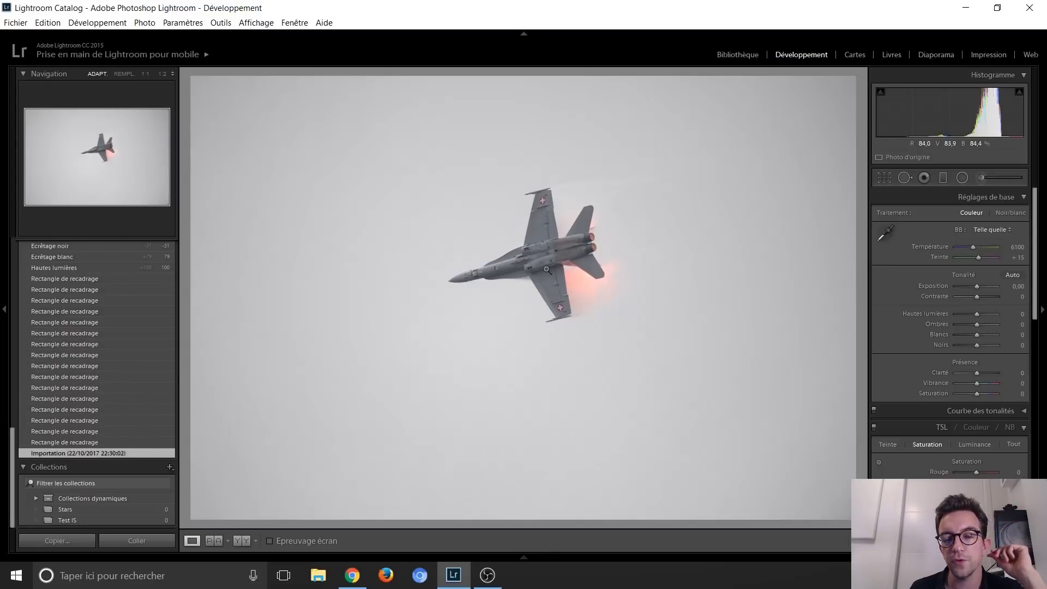
{"action": "left_click", "coordinate": [551, 237]}
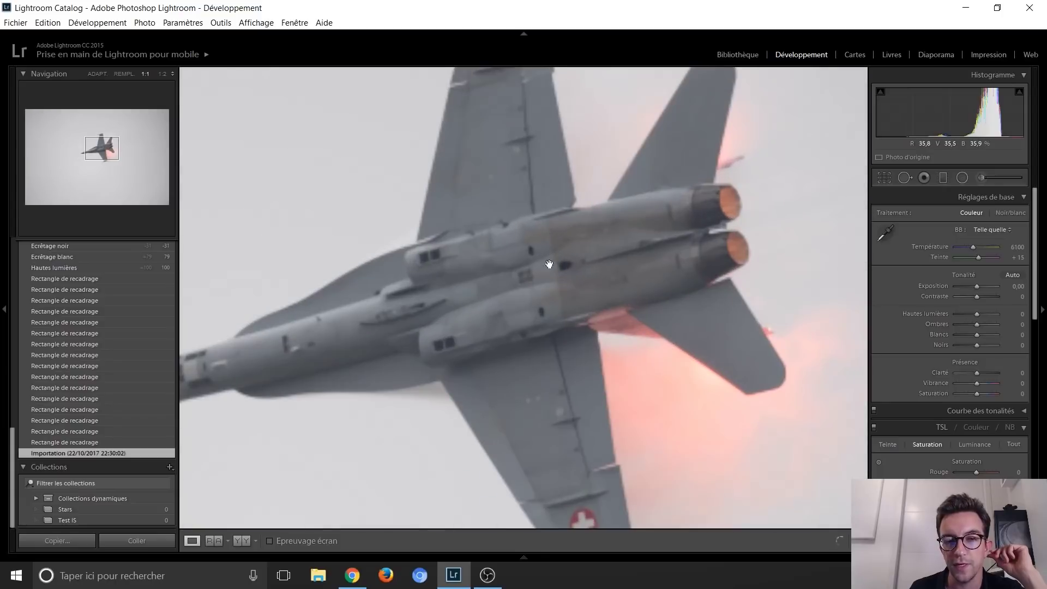
{"action": "left_click_drag", "start_coordinate": [473, 278], "coordinate": [489, 309]}
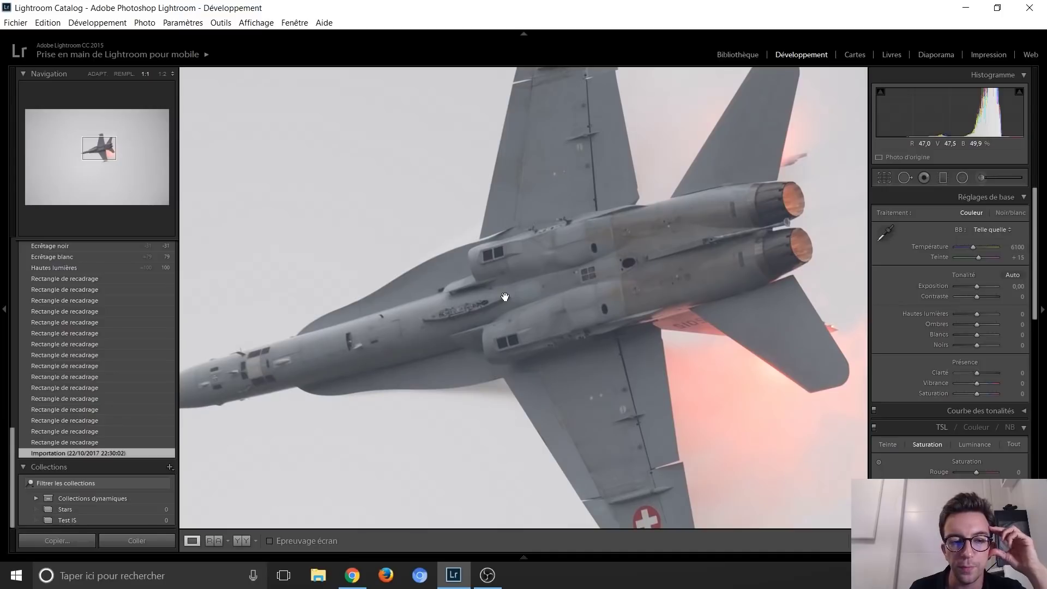
{"action": "left_click", "coordinate": [525, 281]}
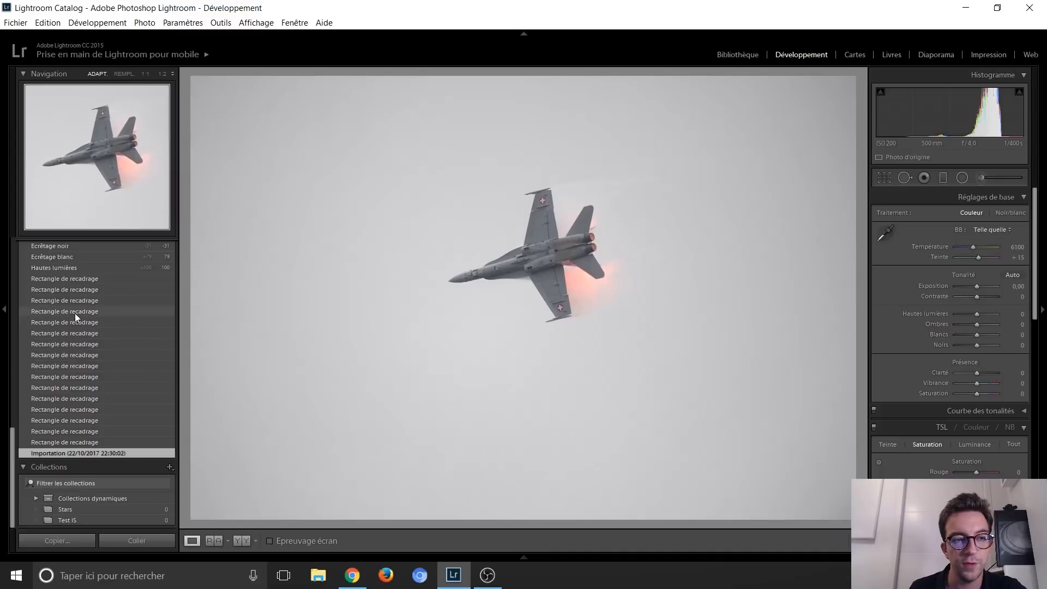
Step: Compare the first crop-only history state with the Highlights +100 state
{"action": "left_click", "coordinate": [78, 280]}
{"action": "scroll", "coordinate": [106, 355], "scroll_direction": "up", "scroll_amount": 2}
{"action": "scroll", "coordinate": [105, 355], "scroll_direction": "up", "scroll_amount": 2}
{"action": "scroll", "coordinate": [106, 356], "scroll_direction": "up", "scroll_amount": 2}
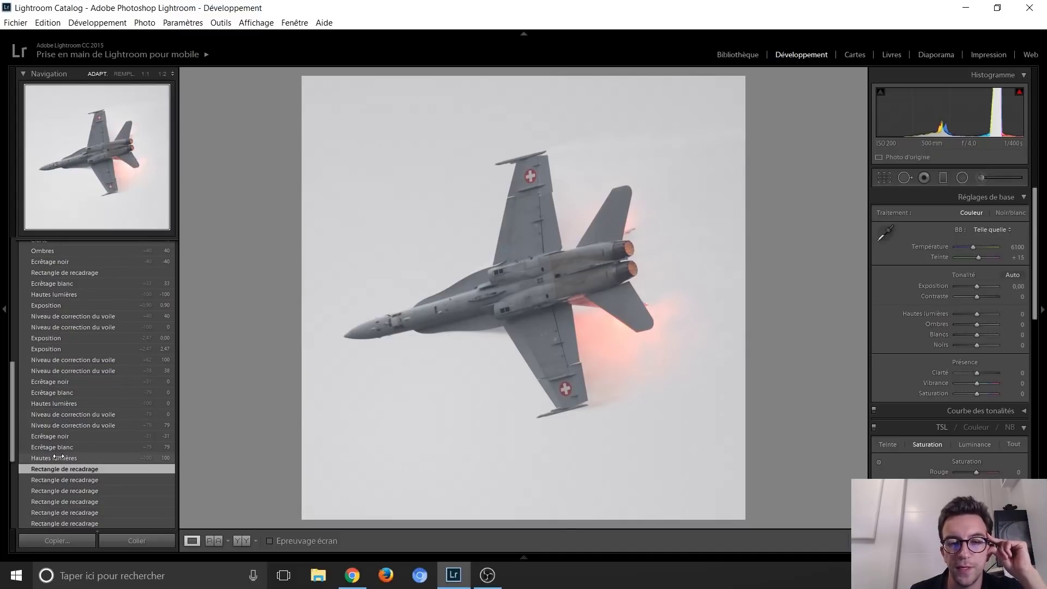
{"action": "left_click", "coordinate": [58, 457]}
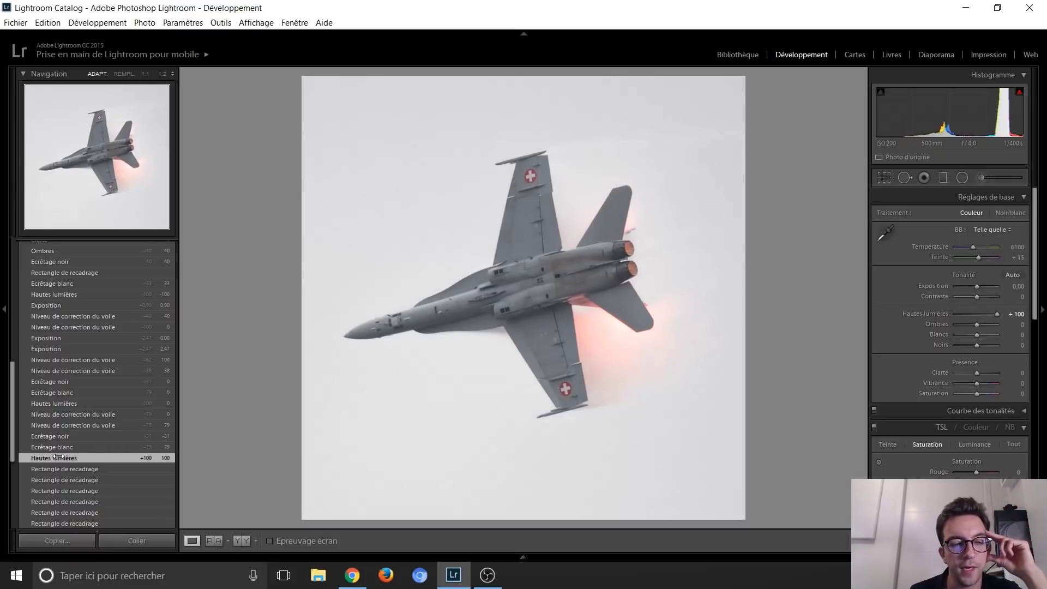
{"action": "left_click", "coordinate": [60, 469]}
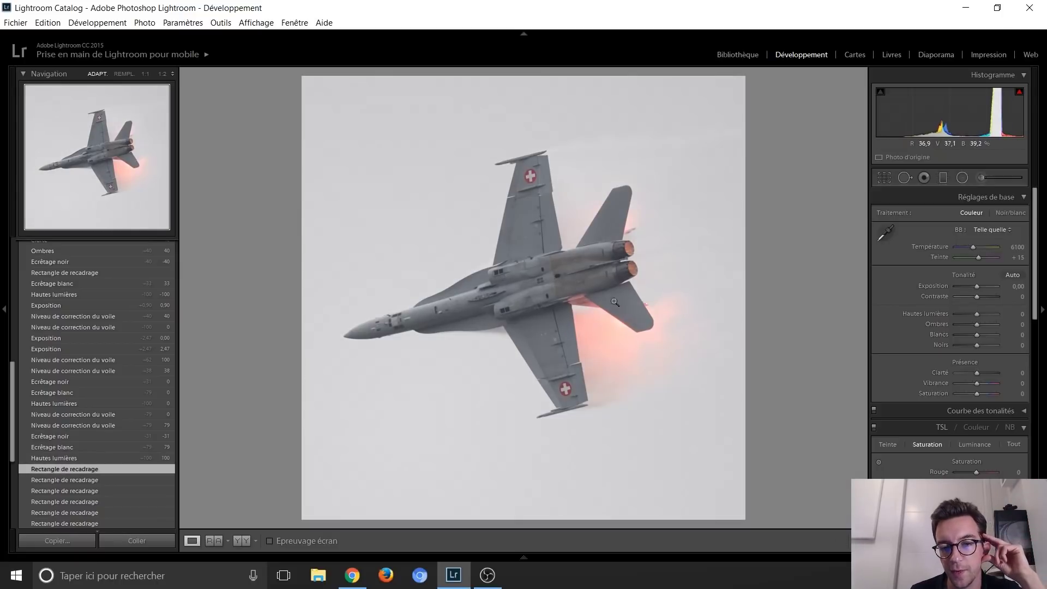
Step: Step through the Whites +79, Blacks -31, Dehaze -79, Highlights reset and Dehaze +38 states
{"action": "left_click", "coordinate": [61, 458]}
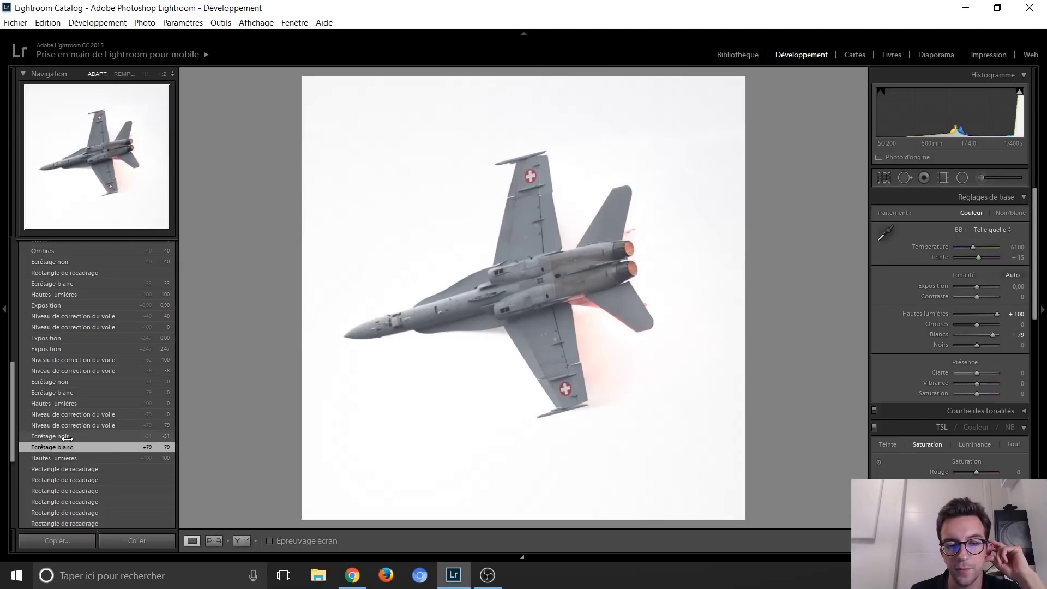
{"action": "left_click", "coordinate": [67, 437]}
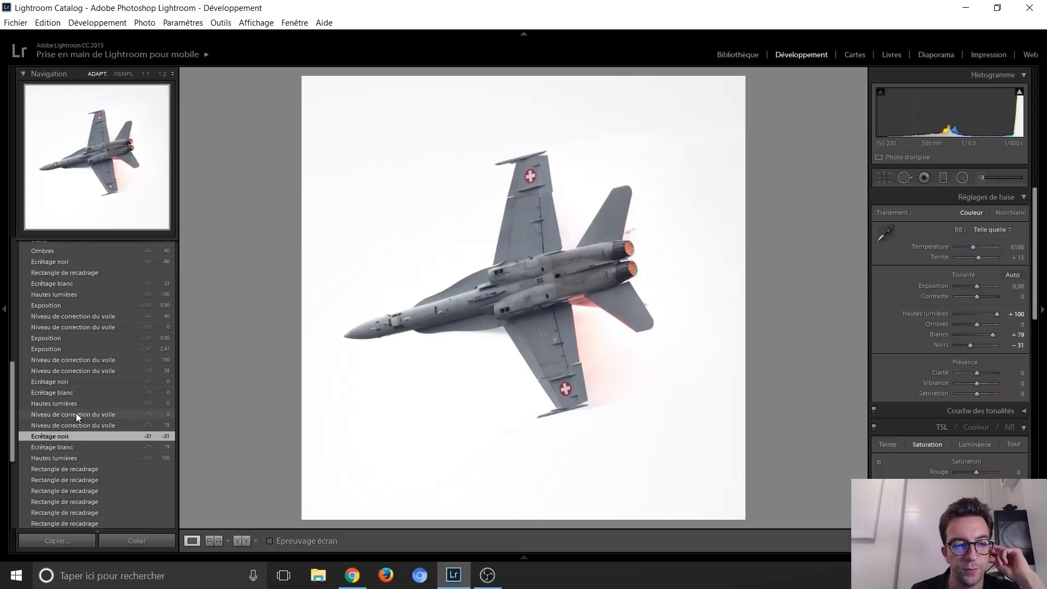
{"action": "left_click", "coordinate": [78, 413]}
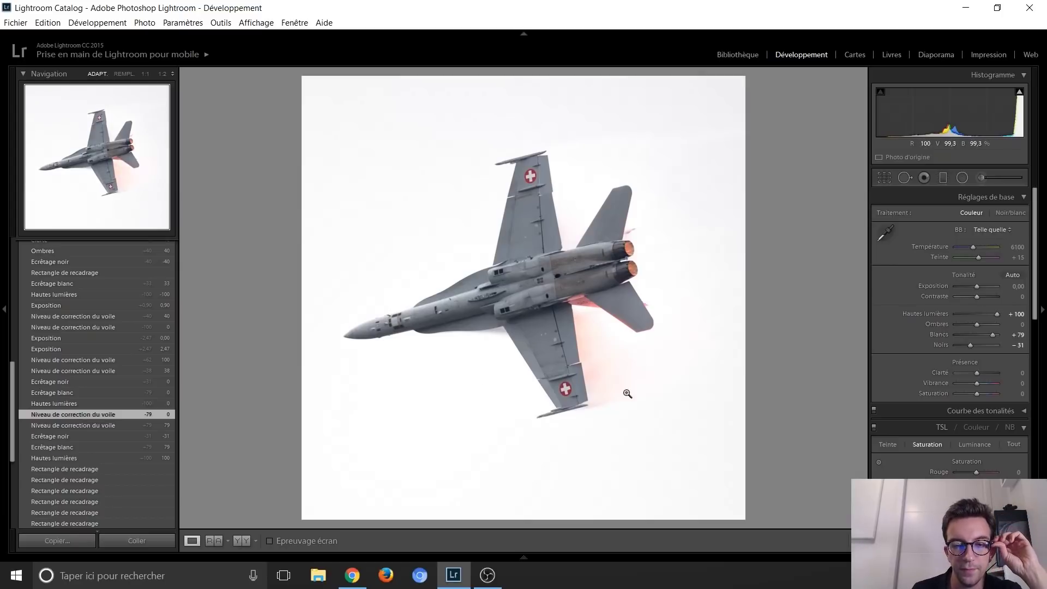
{"action": "left_click", "coordinate": [69, 405]}
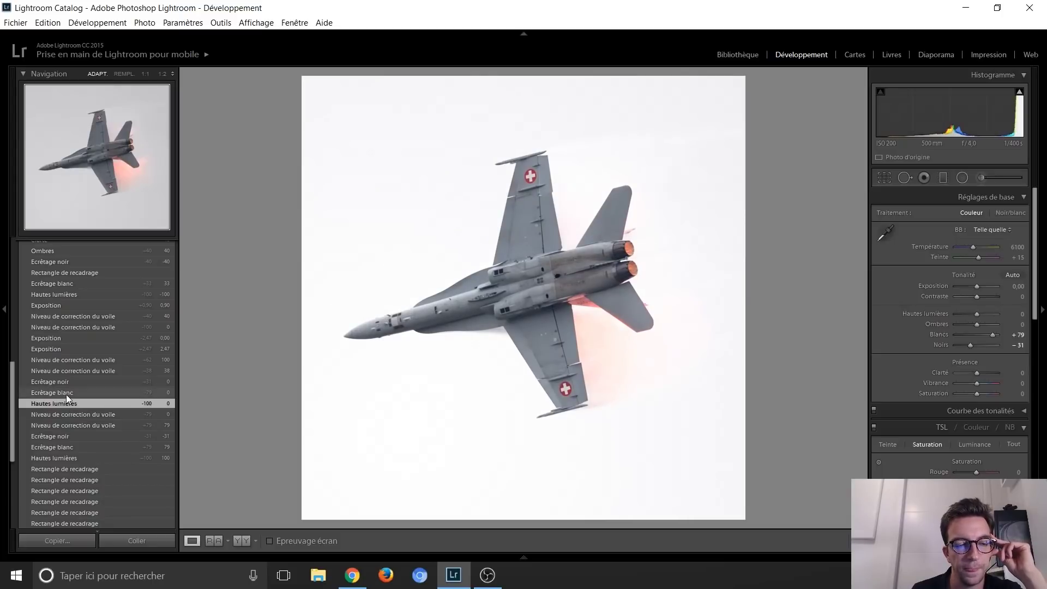
{"action": "left_click", "coordinate": [73, 370]}
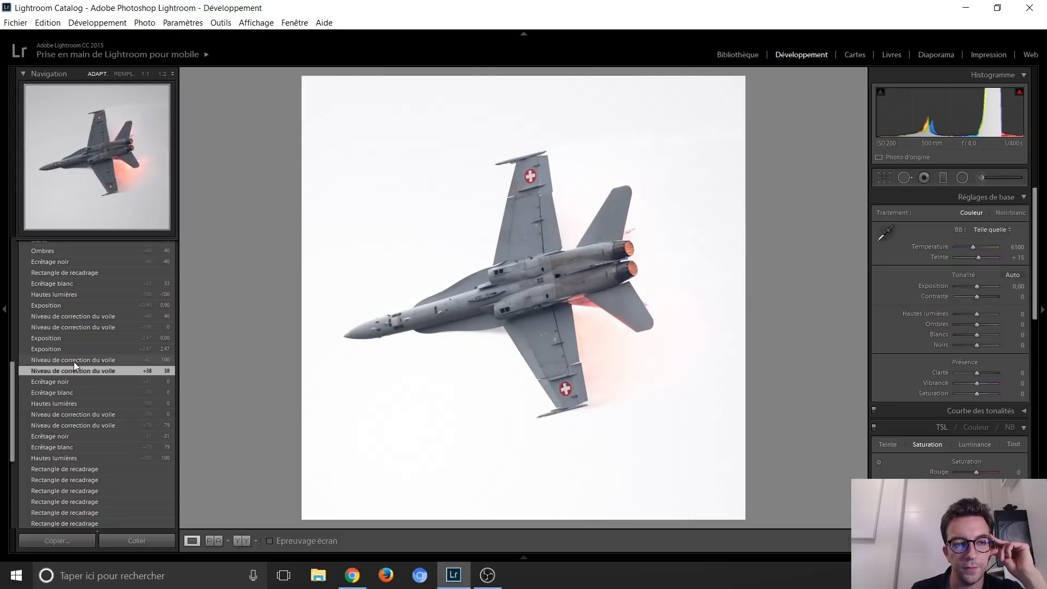
{"action": "left_click", "coordinate": [74, 380]}
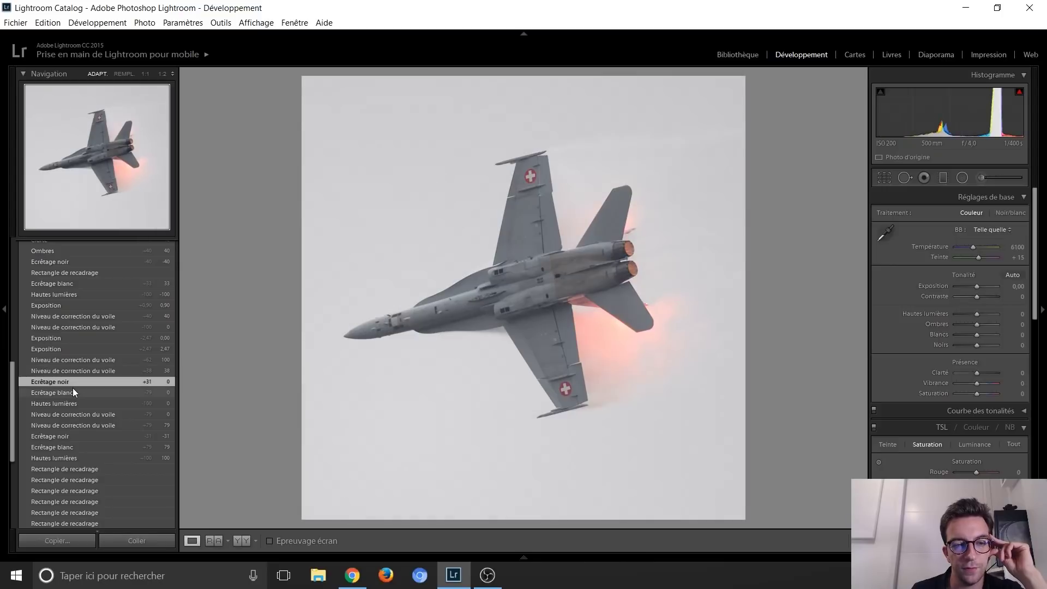
Step: Settle on the Dehaze +40 history state after previewing Dehaze +38 and 100
{"action": "left_click", "coordinate": [72, 393]}
{"action": "left_click", "coordinate": [75, 382]}
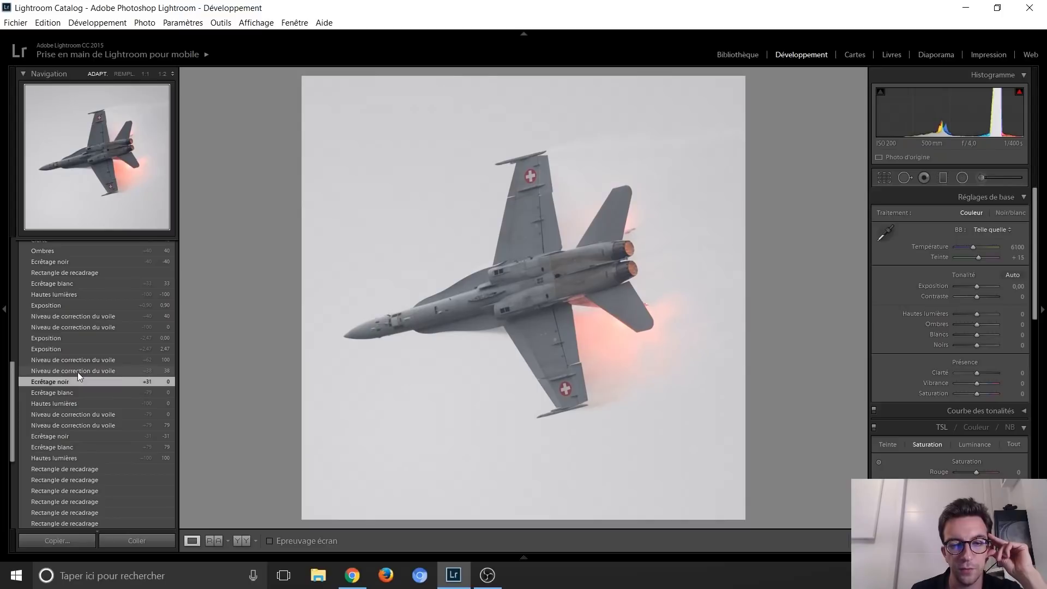
{"action": "left_click", "coordinate": [77, 372]}
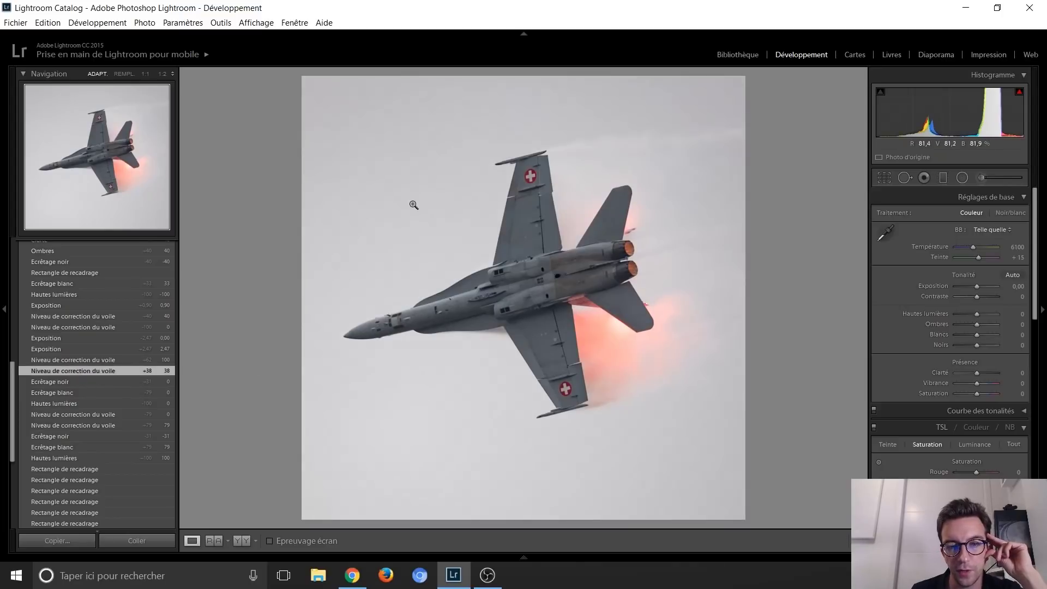
{"action": "left_click", "coordinate": [52, 360]}
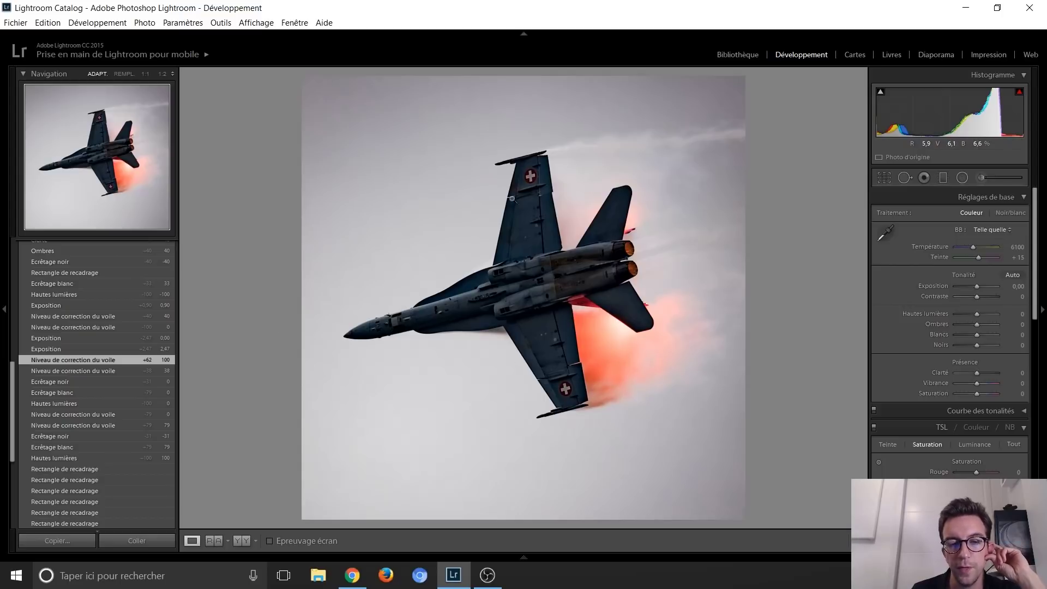
{"action": "left_click", "coordinate": [62, 316]}
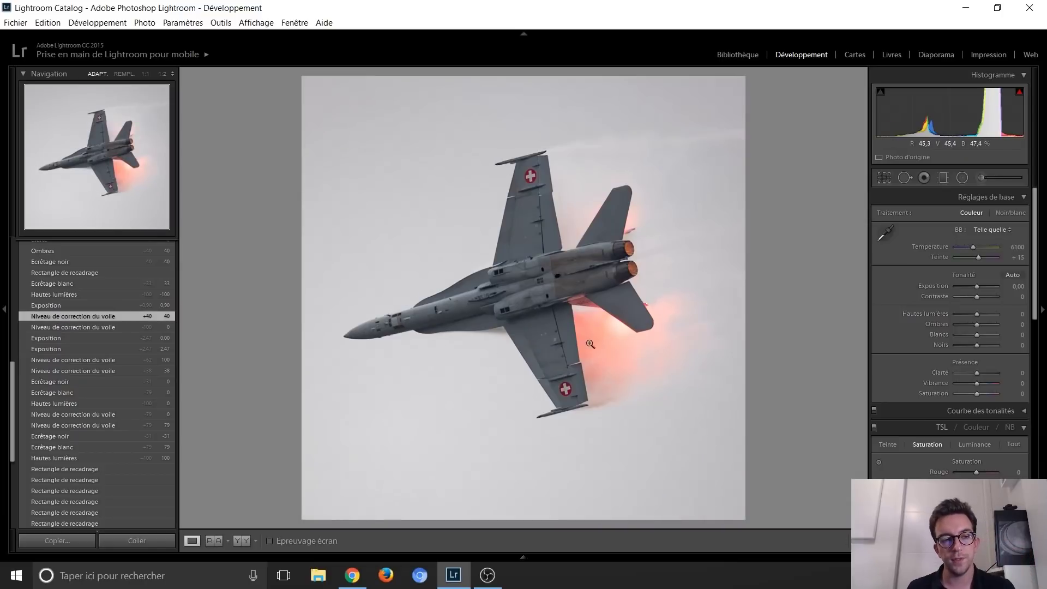
{"action": "scroll", "coordinate": [109, 382], "scroll_direction": "up", "scroll_amount": 3}
{"action": "scroll", "coordinate": [109, 400], "scroll_direction": "up", "scroll_amount": 3}
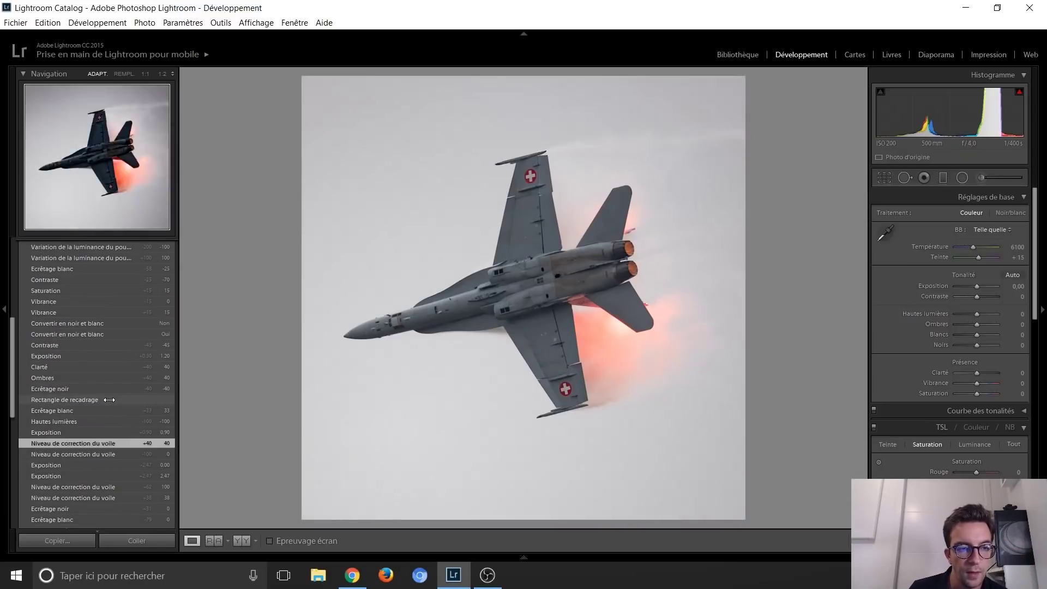
Step: Compare the Exposure +0.90, Highlights -100 and Whites +33 history states
{"action": "left_click", "coordinate": [73, 433]}
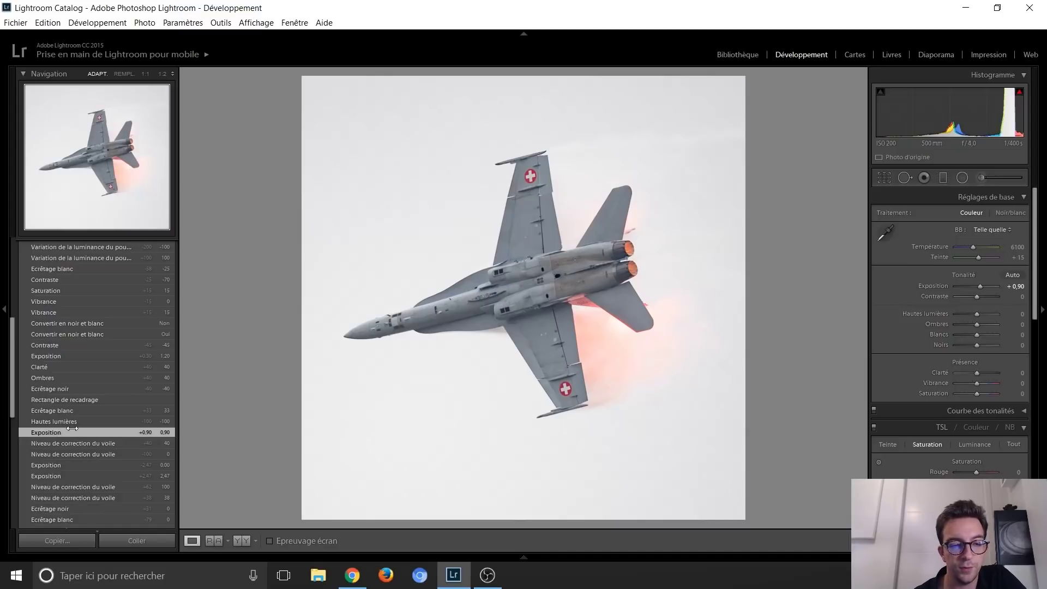
{"action": "left_click", "coordinate": [73, 422]}
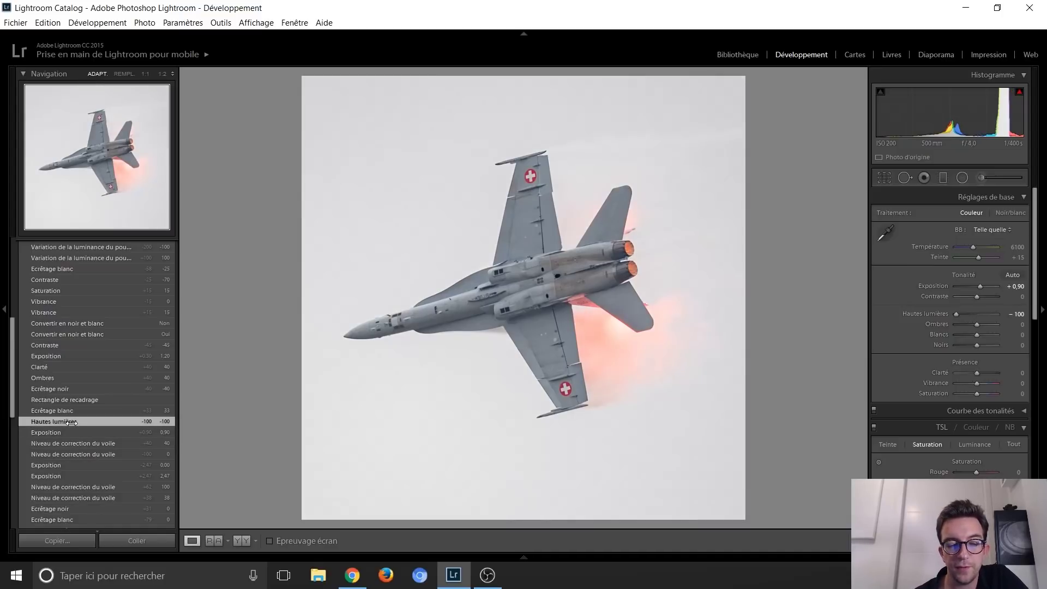
{"action": "left_click", "coordinate": [74, 426]}
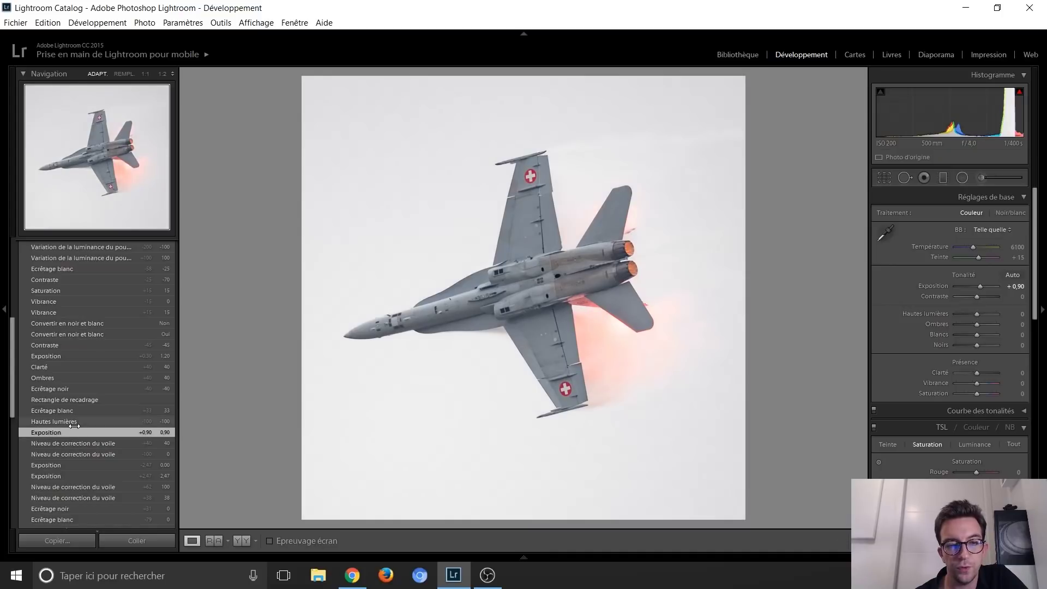
{"action": "left_click", "coordinate": [74, 424]}
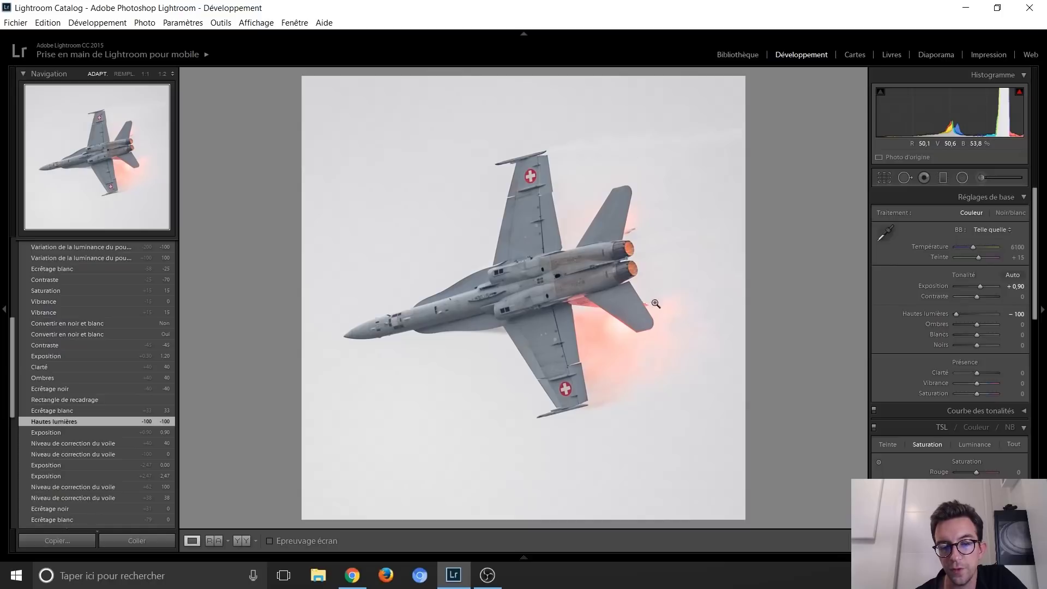
{"action": "left_click", "coordinate": [81, 409]}
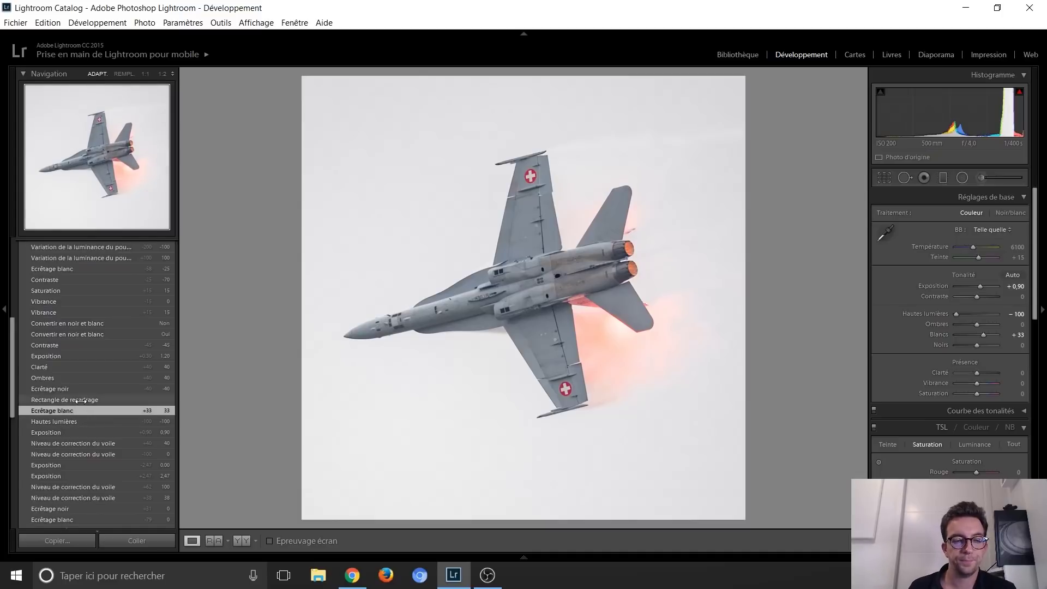
{"action": "scroll", "coordinate": [82, 436], "scroll_direction": "up", "scroll_amount": 2}
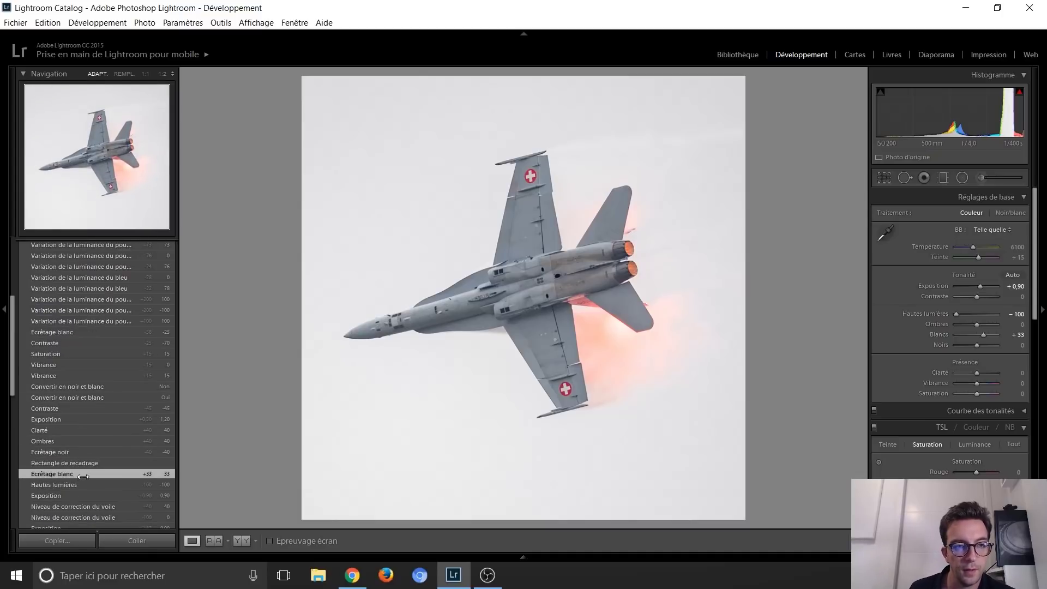
Step: Step through the crop, Blacks -40, Shadows +40 and Exposure +1.20 history states
{"action": "left_click", "coordinate": [85, 463]}
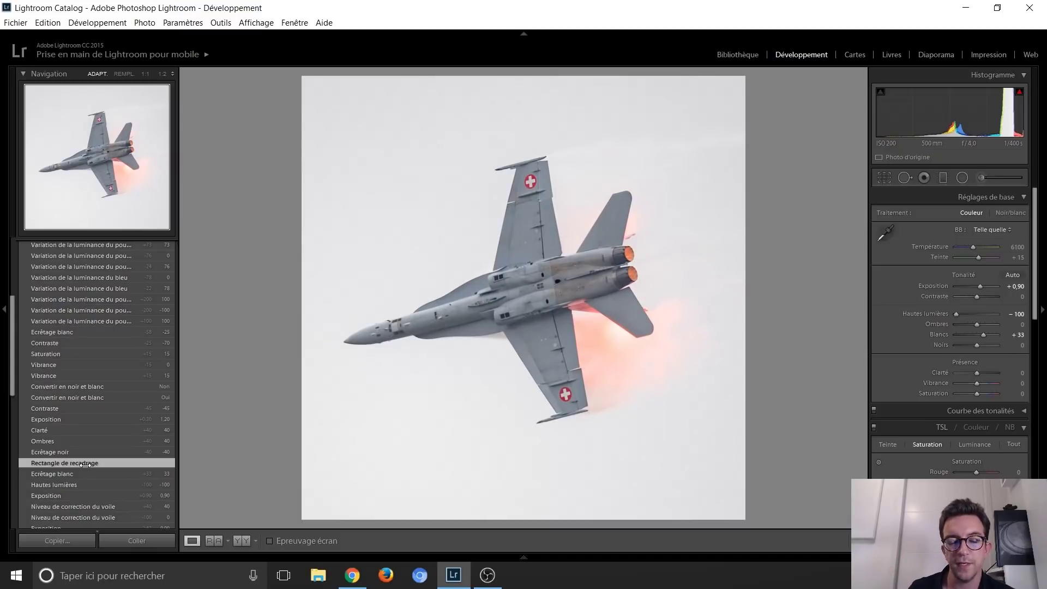
{"action": "left_click", "coordinate": [87, 452]}
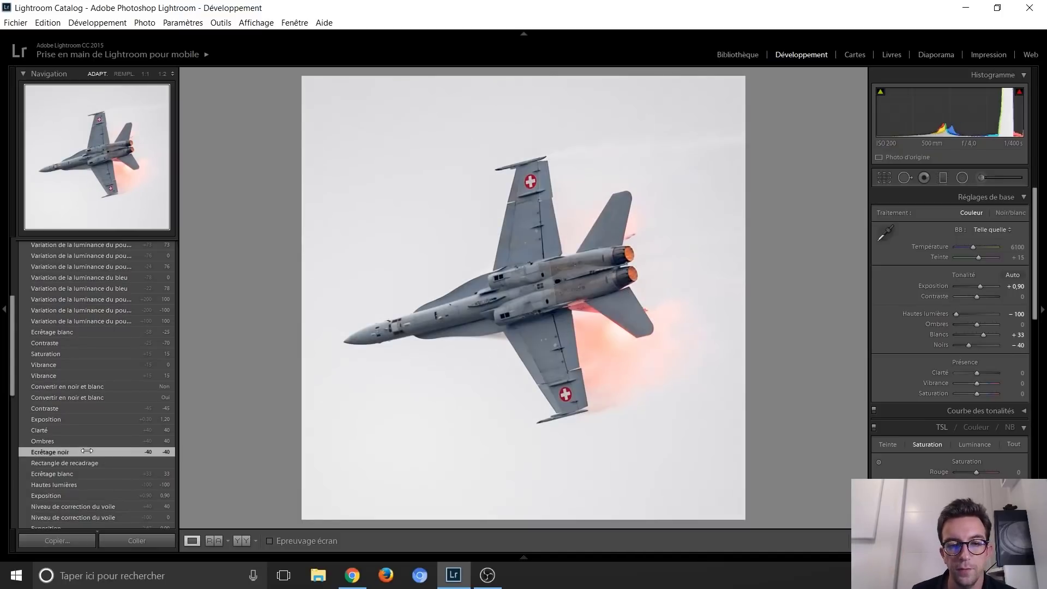
{"action": "left_click", "coordinate": [80, 440]}
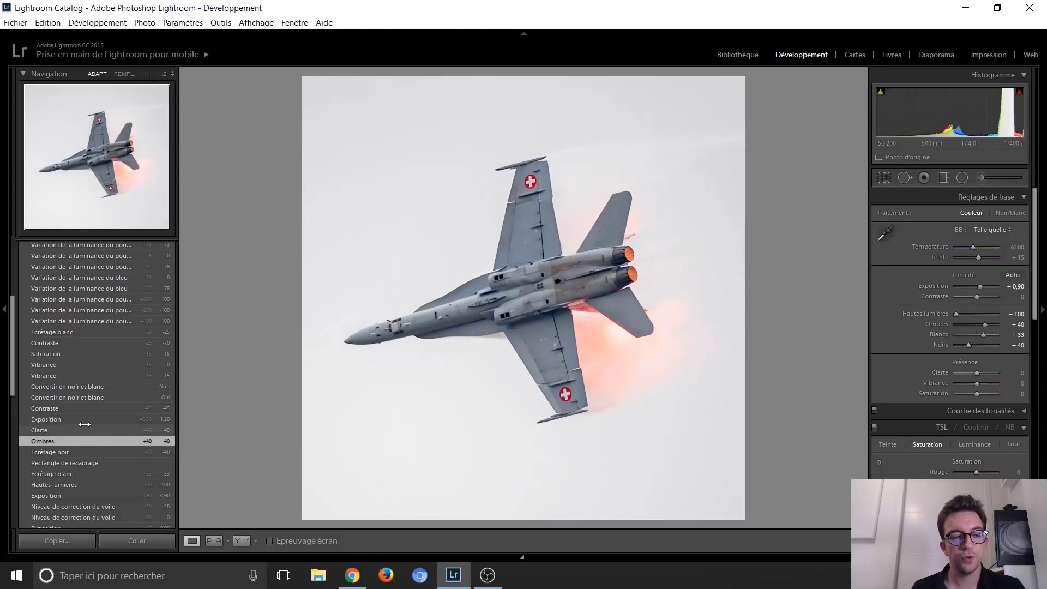
{"action": "left_click", "coordinate": [85, 419]}
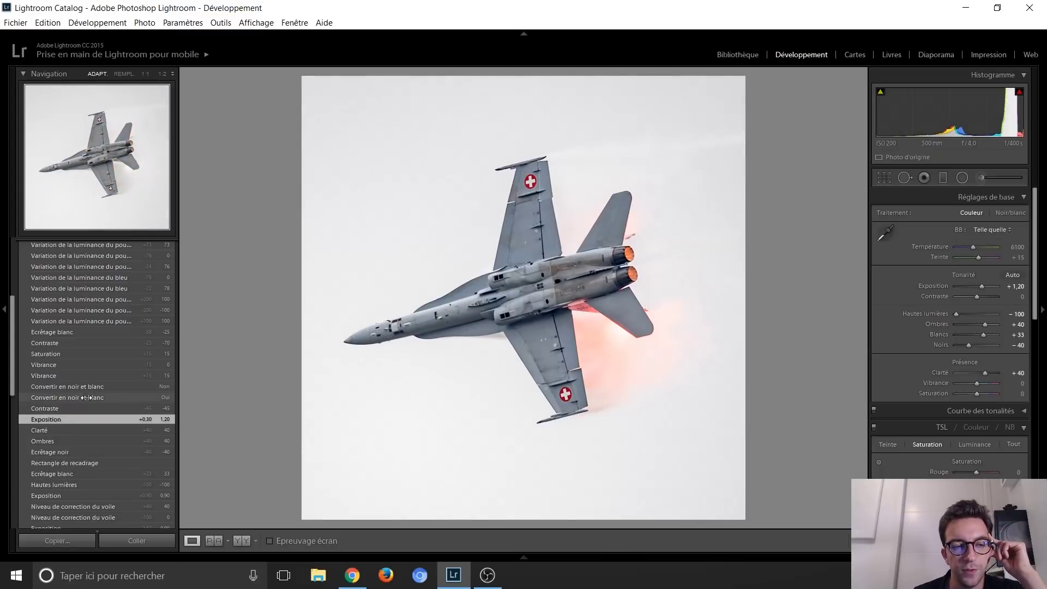
Step: Compare the black-and-white and colour versions, then revert to the Vibrance step
{"action": "left_click", "coordinate": [88, 397]}
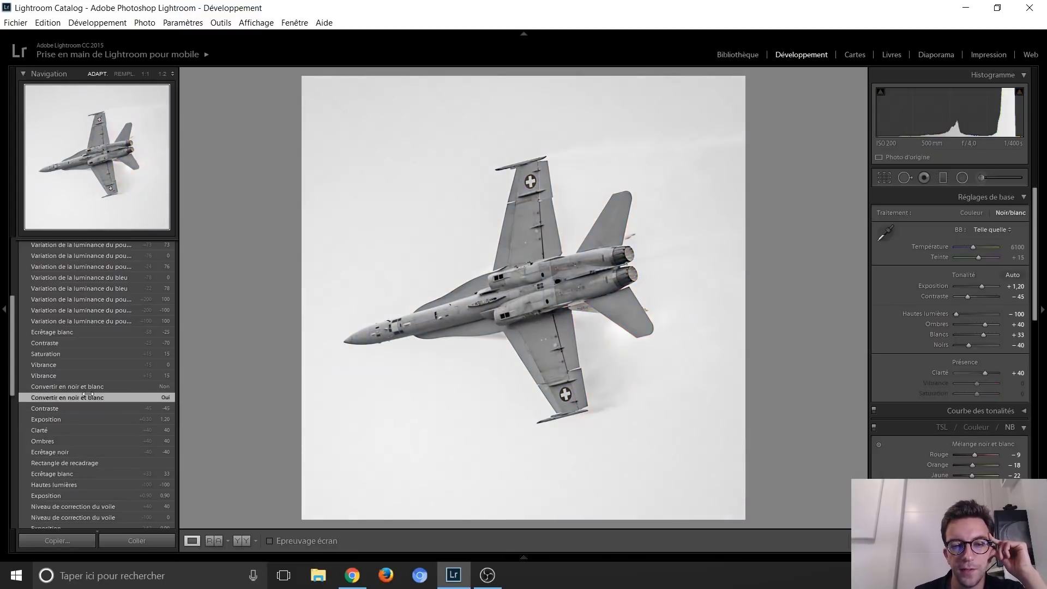
{"action": "left_click", "coordinate": [90, 387]}
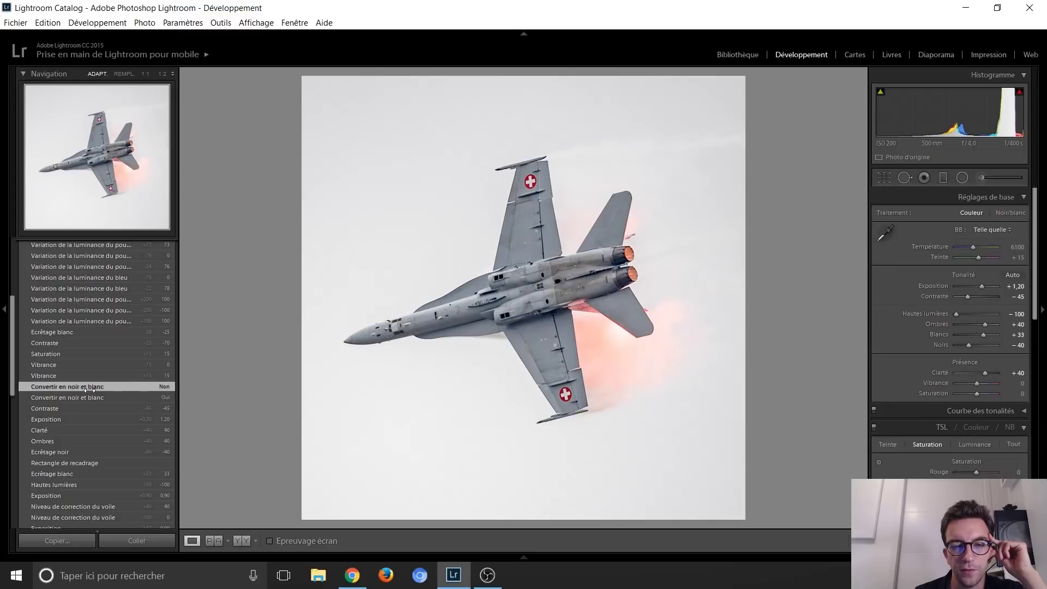
{"action": "left_click", "coordinate": [90, 397]}
{"action": "left_click", "coordinate": [90, 386]}
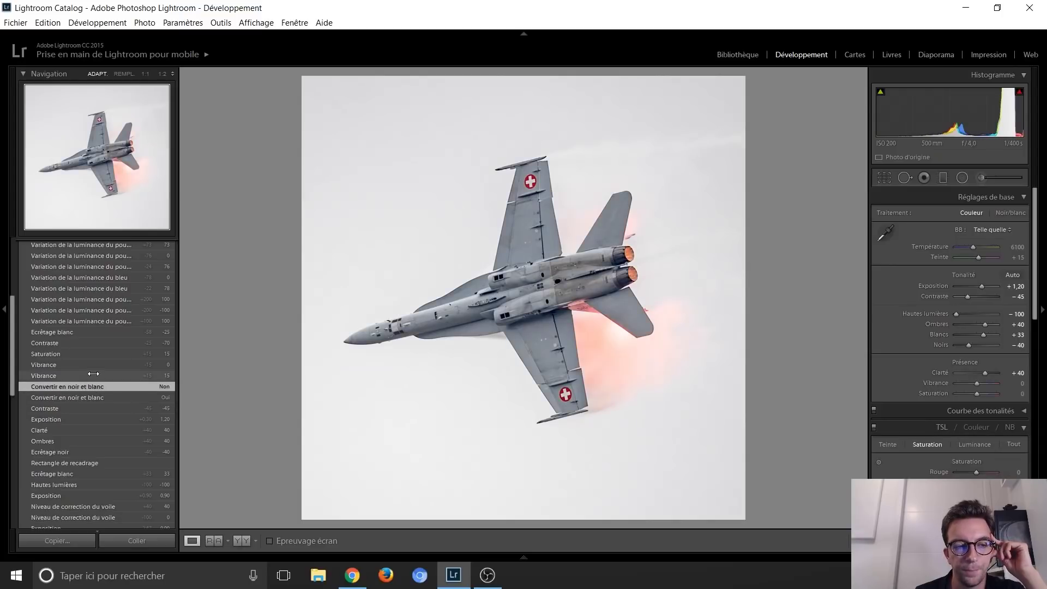
{"action": "left_click", "coordinate": [95, 364]}
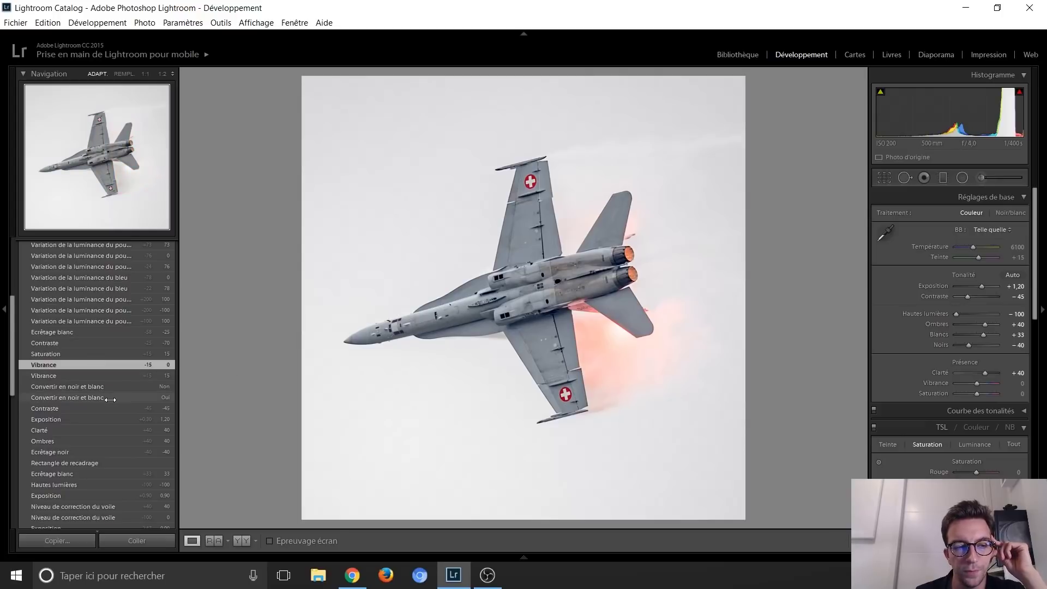
{"action": "scroll", "coordinate": [117, 399], "scroll_direction": "up", "scroll_amount": 5}
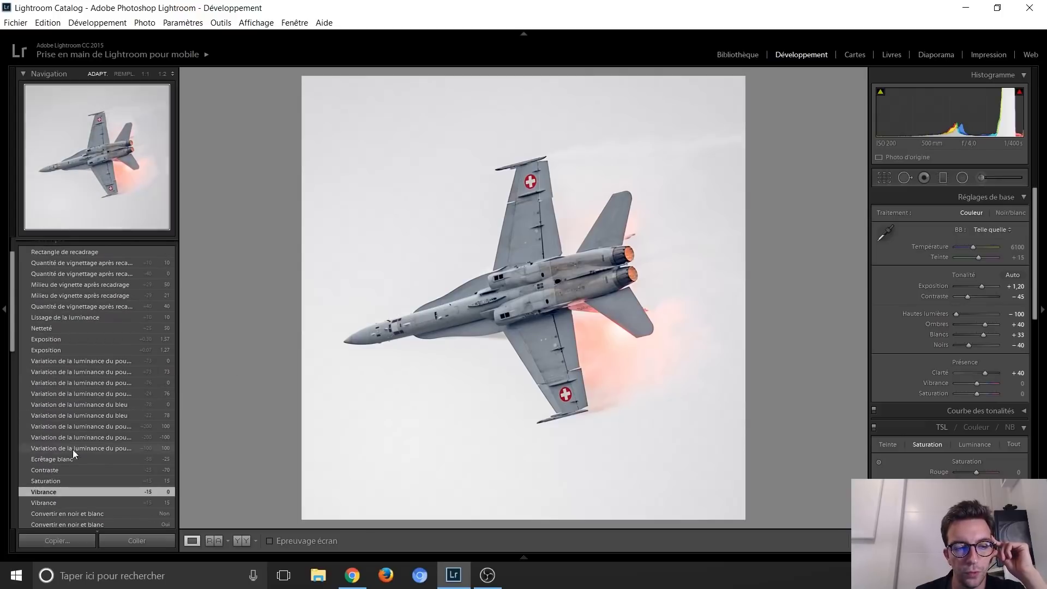
Step: Step back through the Contraste, Ecrêtage blanc, luminance and Exposition +0.30 history states
{"action": "left_click", "coordinate": [71, 473]}
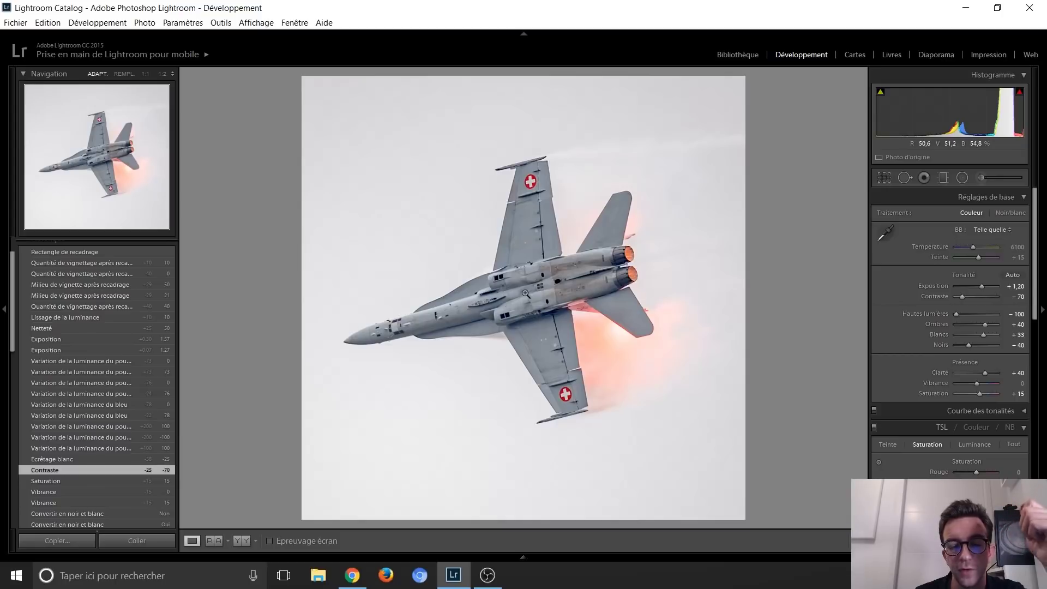
{"action": "left_click", "coordinate": [87, 460]}
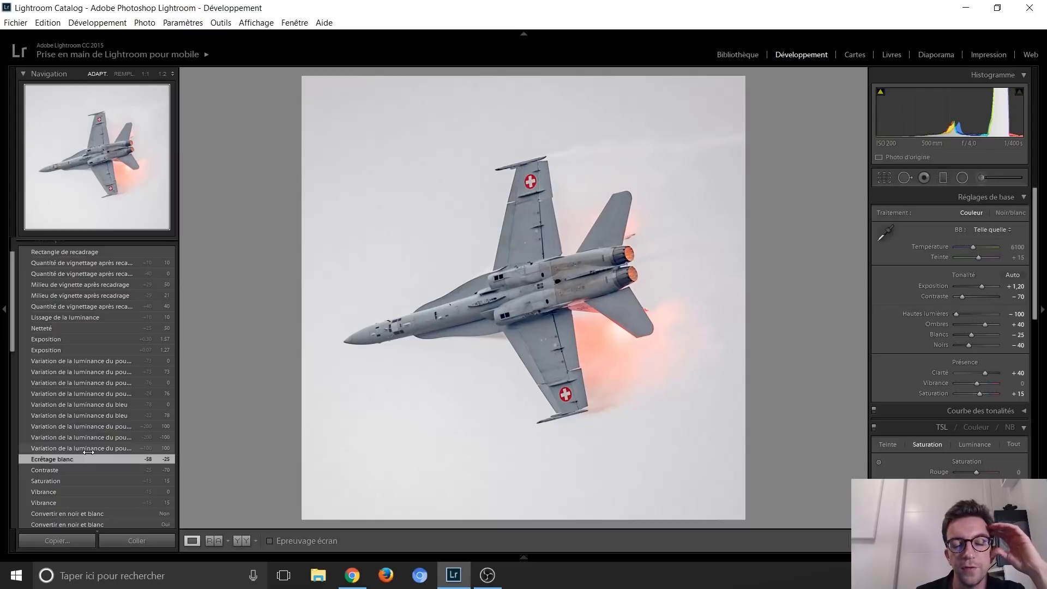
{"action": "scroll", "coordinate": [96, 452], "scroll_direction": "up", "scroll_amount": 2}
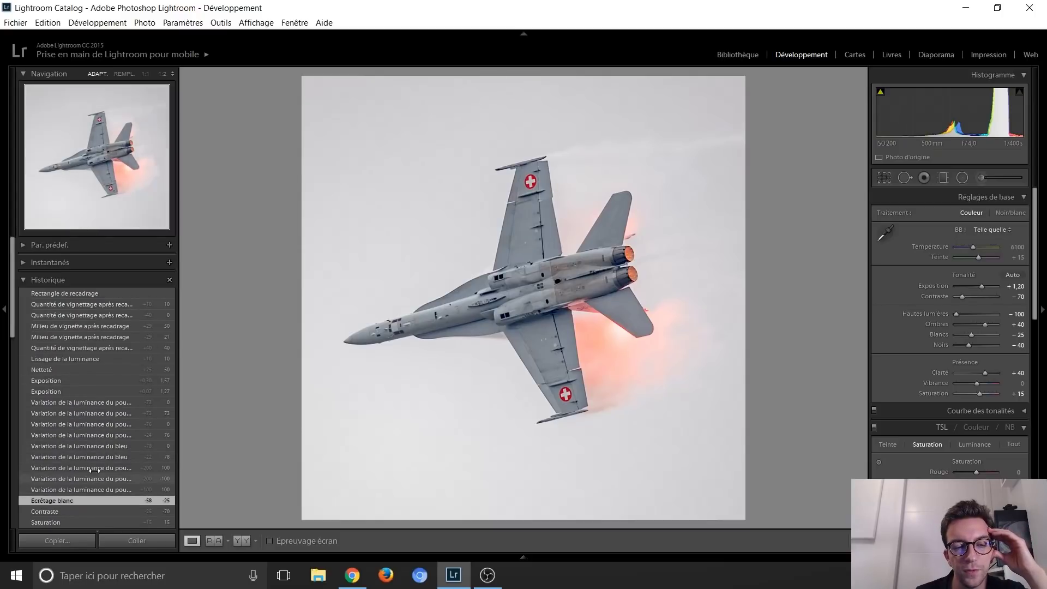
{"action": "left_click", "coordinate": [103, 404]}
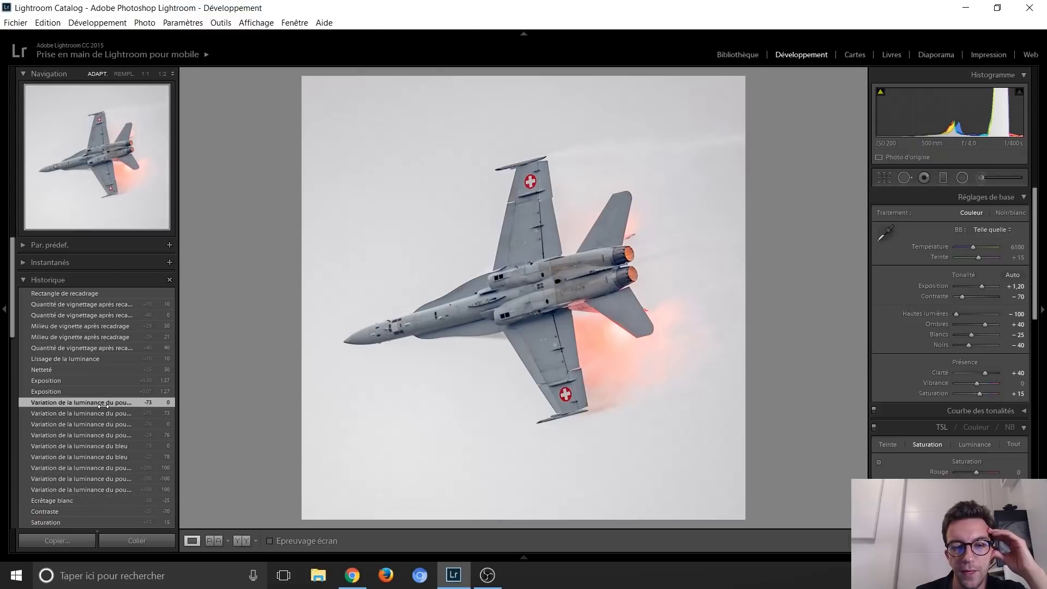
{"action": "left_click", "coordinate": [87, 381]}
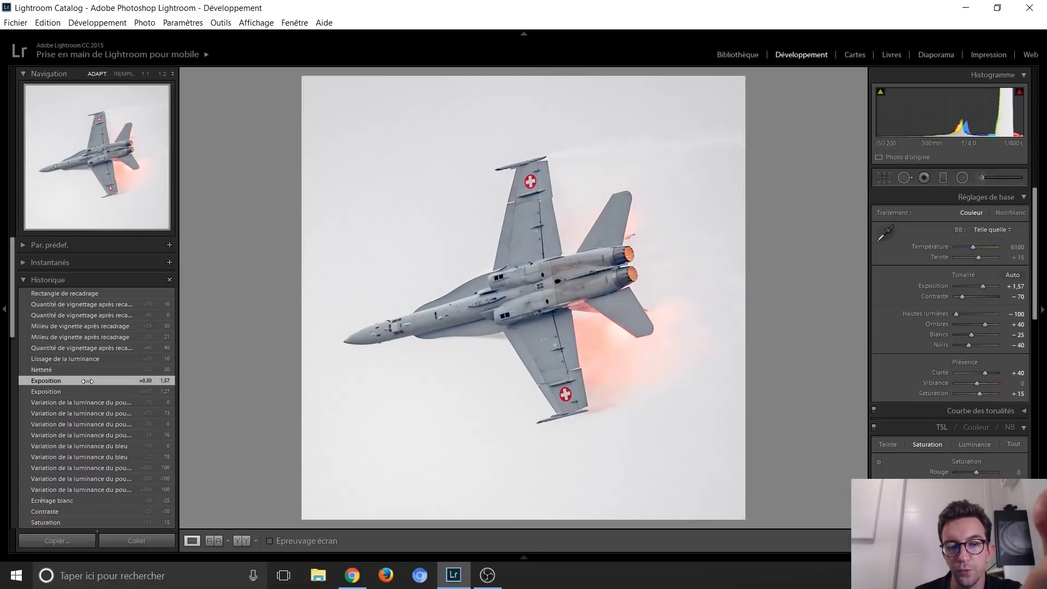
Step: Settle on the Netteté sharpening step and zoom 1:1 on the jet's engines
{"action": "left_click", "coordinate": [87, 370]}
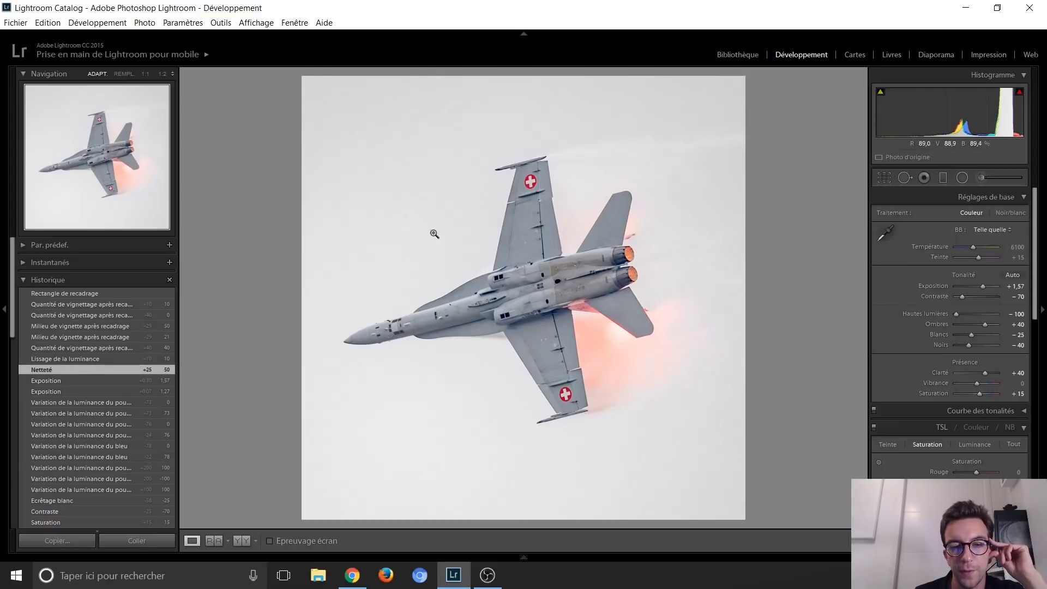
{"action": "left_click", "coordinate": [68, 357]}
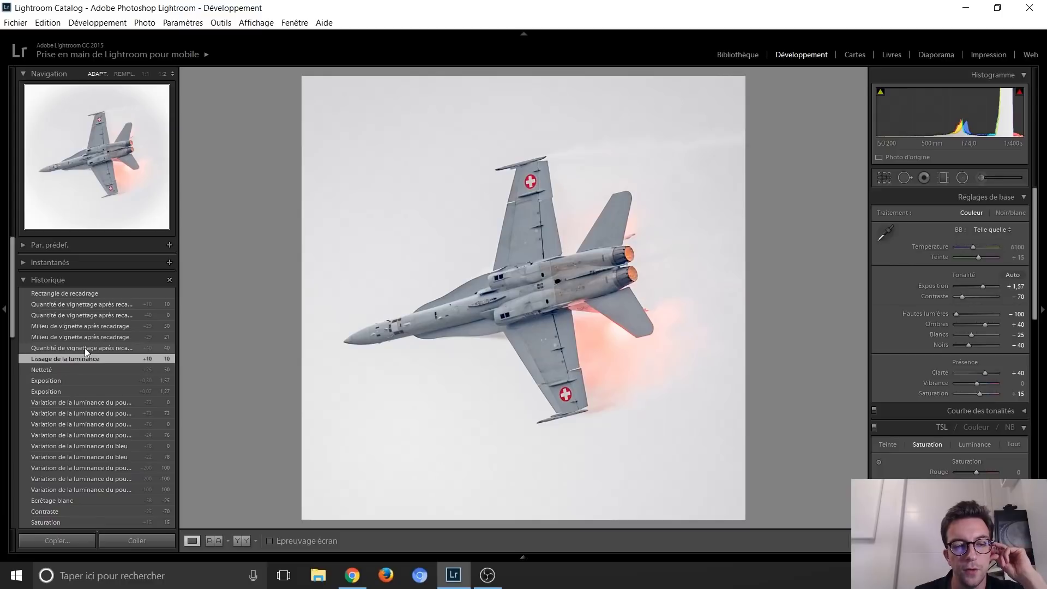
{"action": "left_click", "coordinate": [71, 371]}
{"action": "left_click", "coordinate": [553, 293]}
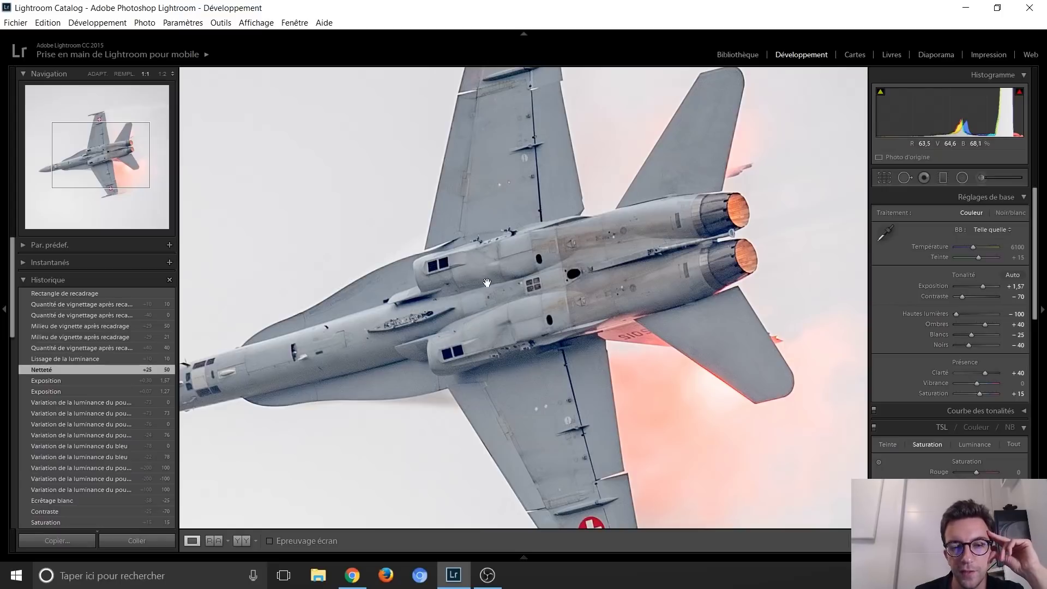
Step: Step back past luminance smoothing and the post-crop vignette steps to Rectangle de recadrage
{"action": "left_click", "coordinate": [105, 361]}
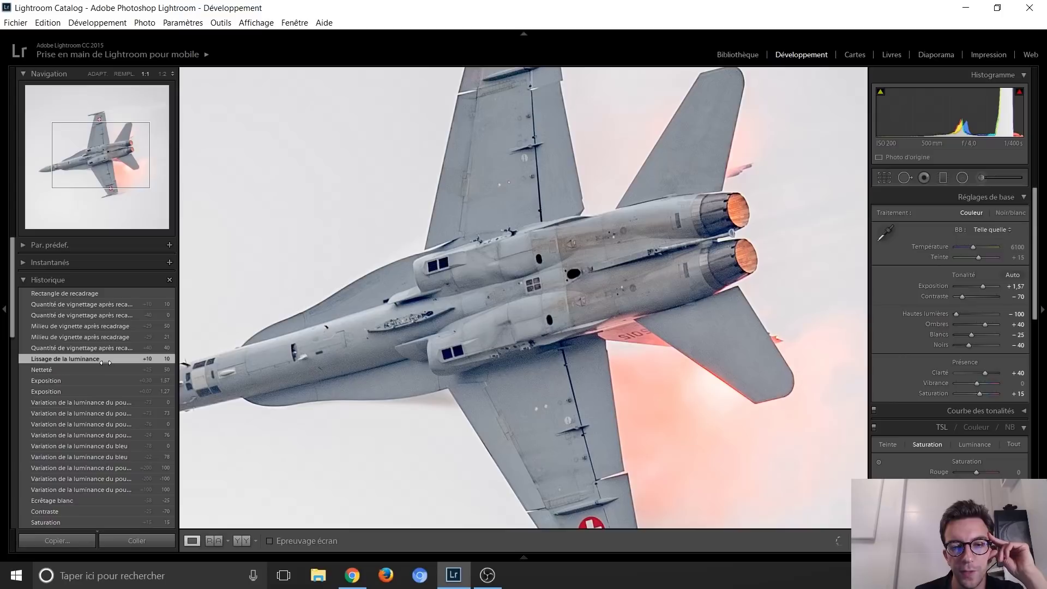
{"action": "left_click", "coordinate": [423, 319]}
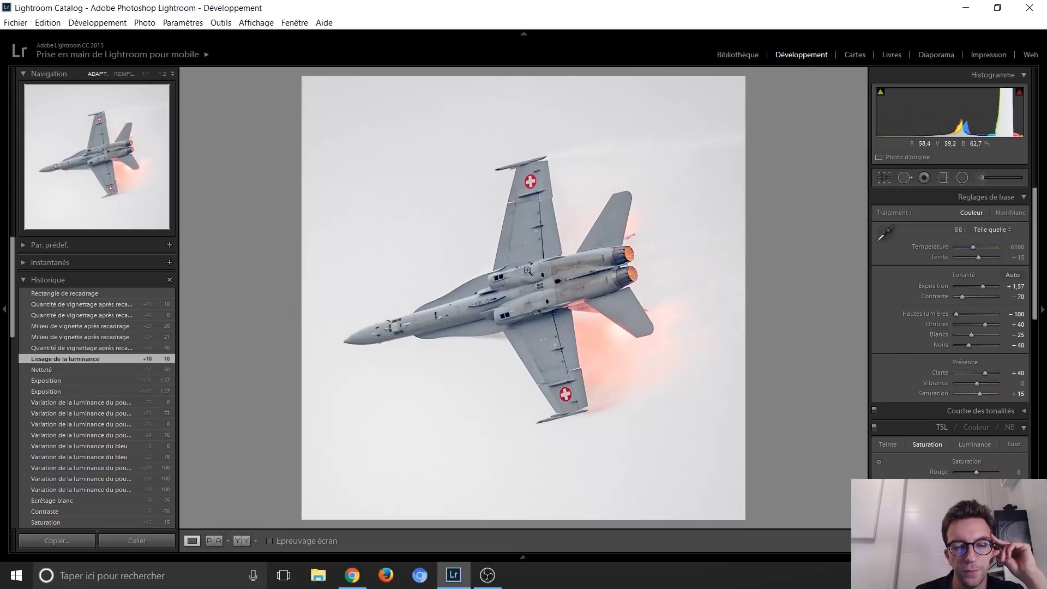
{"action": "left_click", "coordinate": [103, 348]}
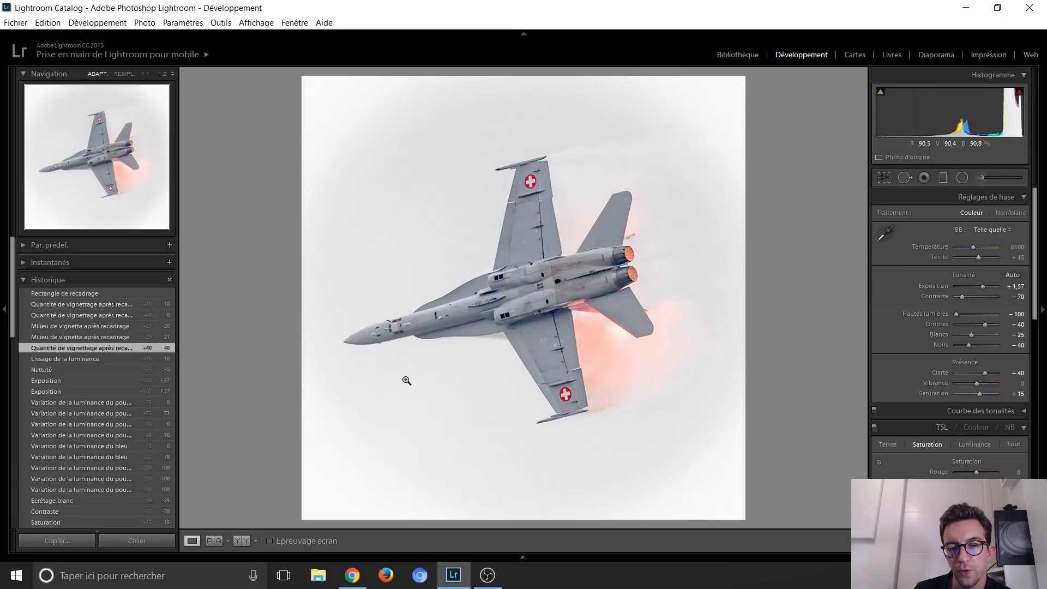
{"action": "left_click", "coordinate": [109, 337]}
{"action": "left_click", "coordinate": [104, 326]}
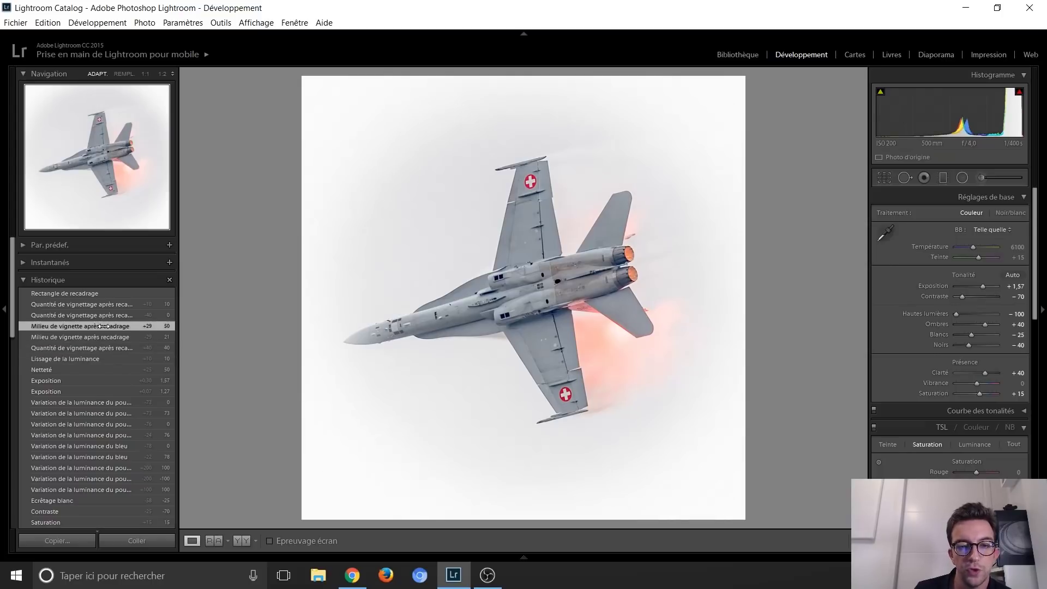
{"action": "left_click", "coordinate": [104, 314]}
{"action": "left_click", "coordinate": [104, 305]}
{"action": "left_click", "coordinate": [90, 293]}
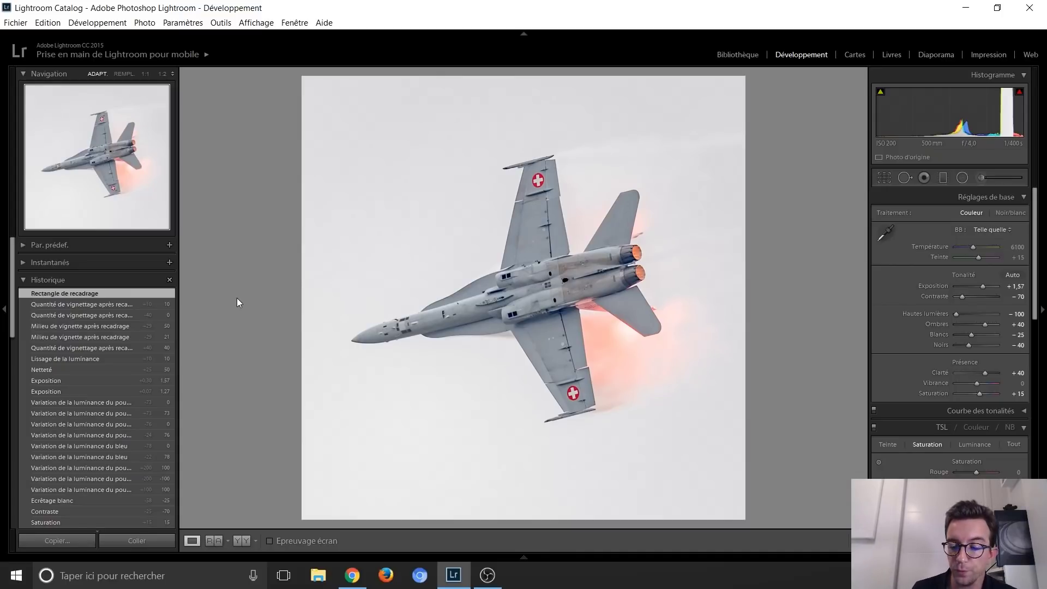
Step: Flip repeatedly between the unedited wide and edited jet photos
{"action": "key", "text": "Right"}
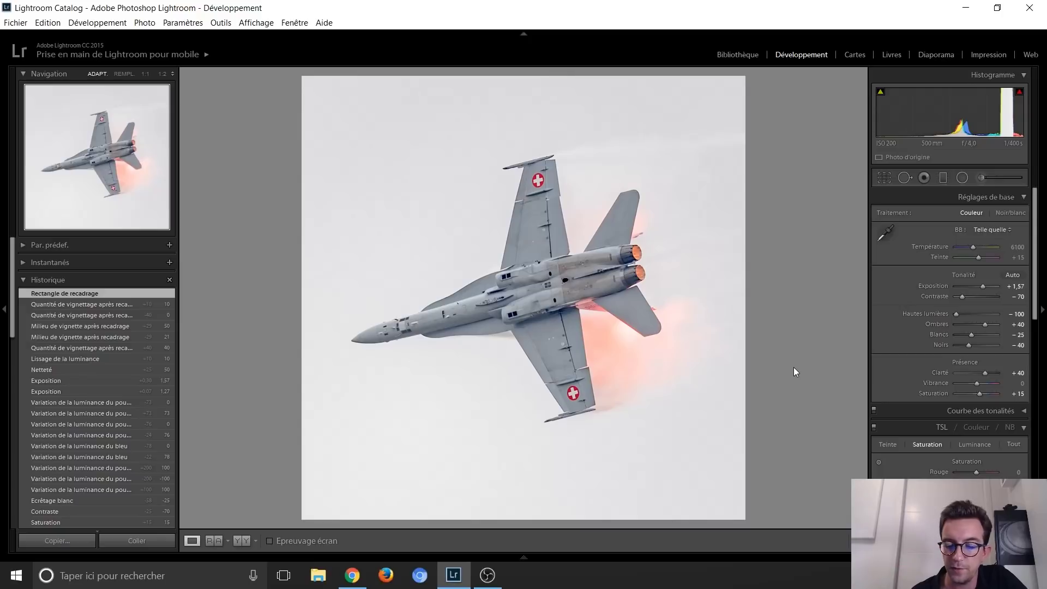
{"action": "key", "text": "Left"}
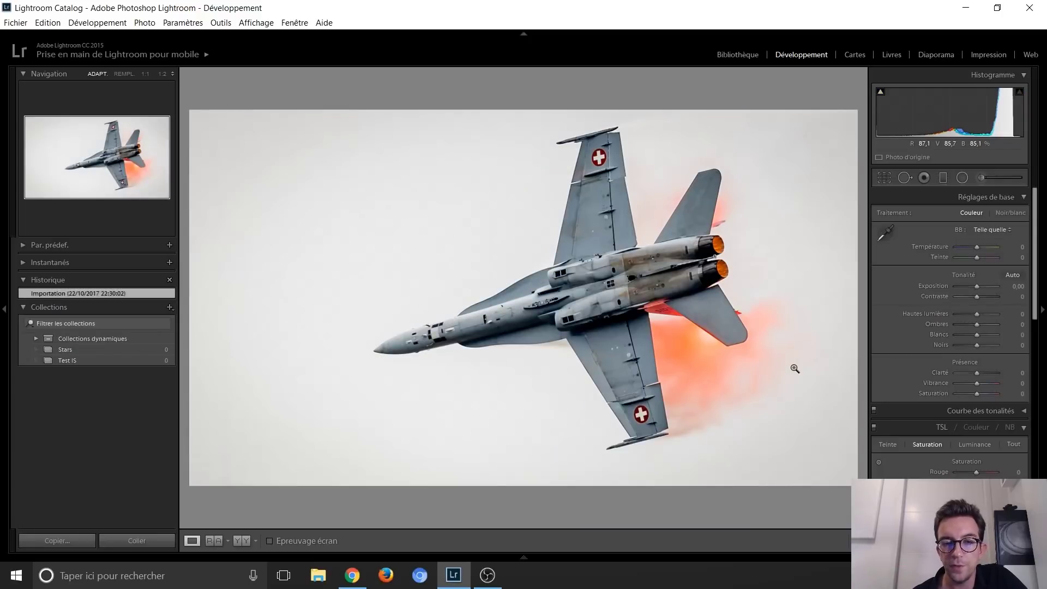
{"action": "key", "text": "Right"}
{"action": "key", "text": "Left"}
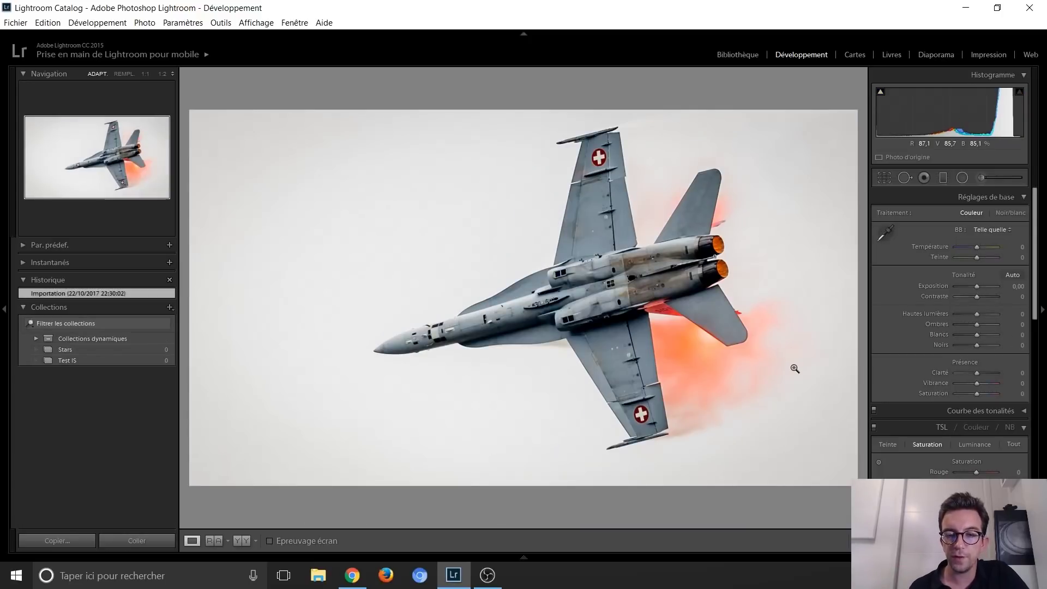
{"action": "key", "text": "Right"}
{"action": "key", "text": "Left"}
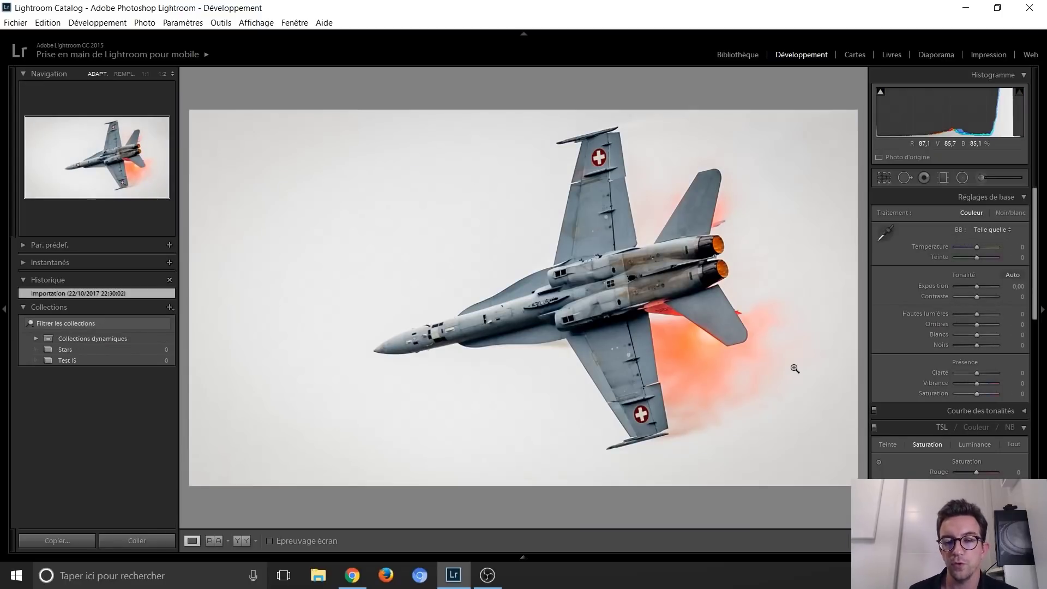
{"action": "key", "text": "Right"}
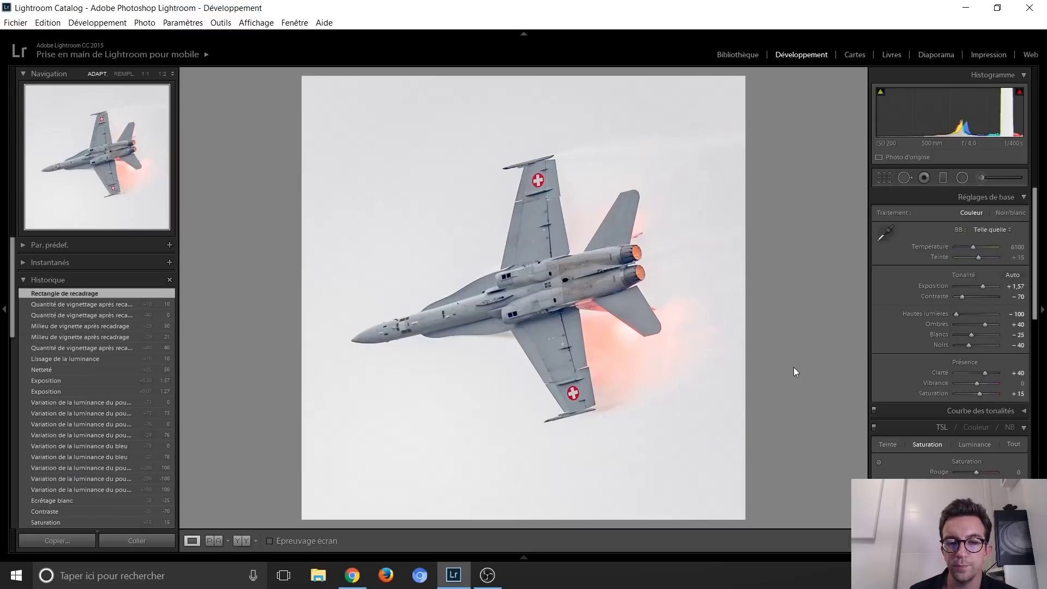
{"action": "key", "text": "Left"}
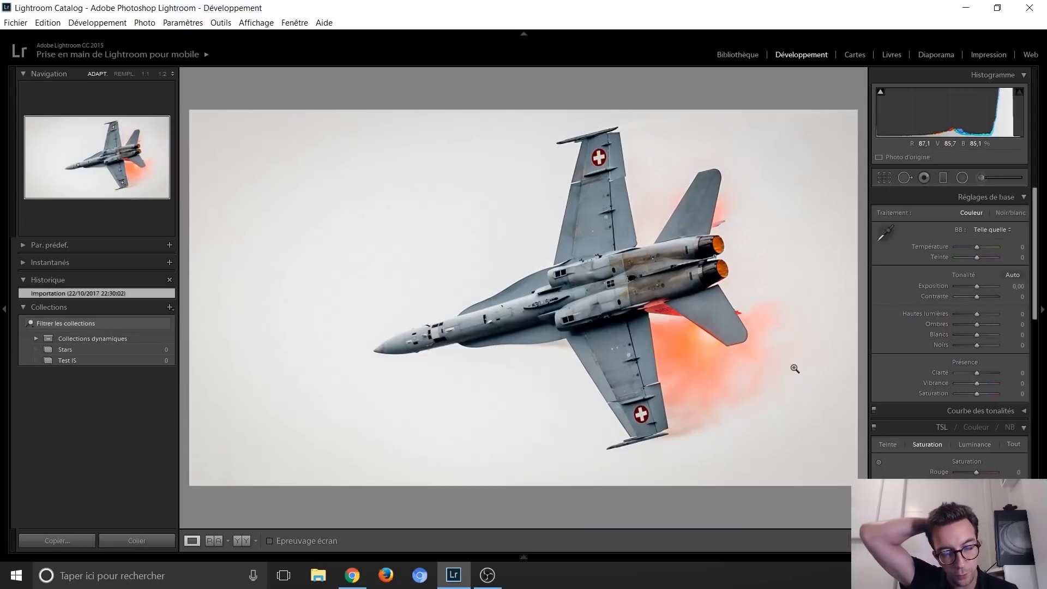
Step: Compare the cropped and unedited jet photos once more, then advance to the Nantes square photo
{"action": "key", "text": "Right"}
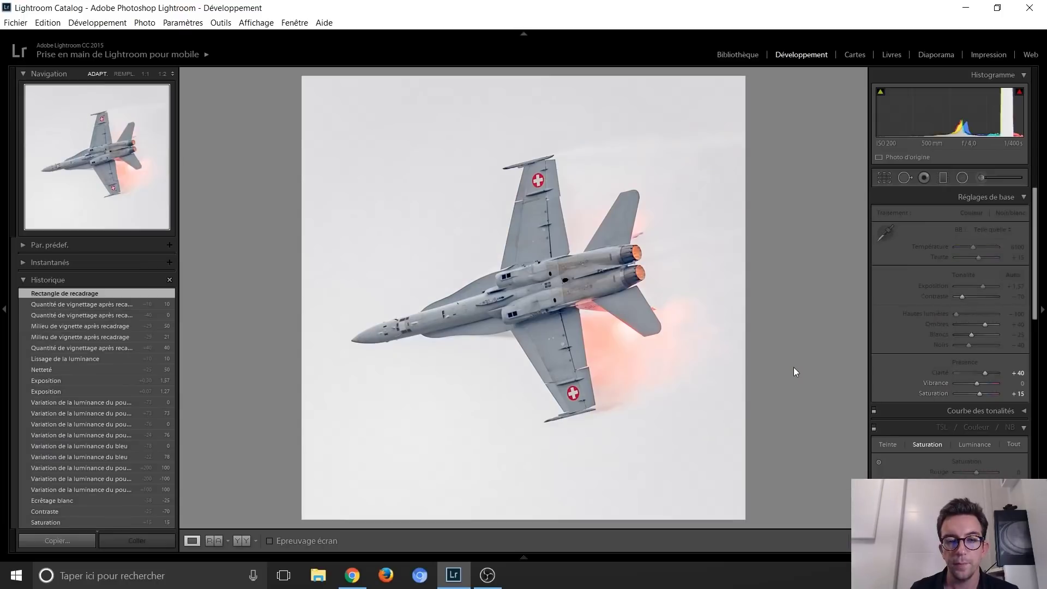
{"action": "key", "text": "Right"}
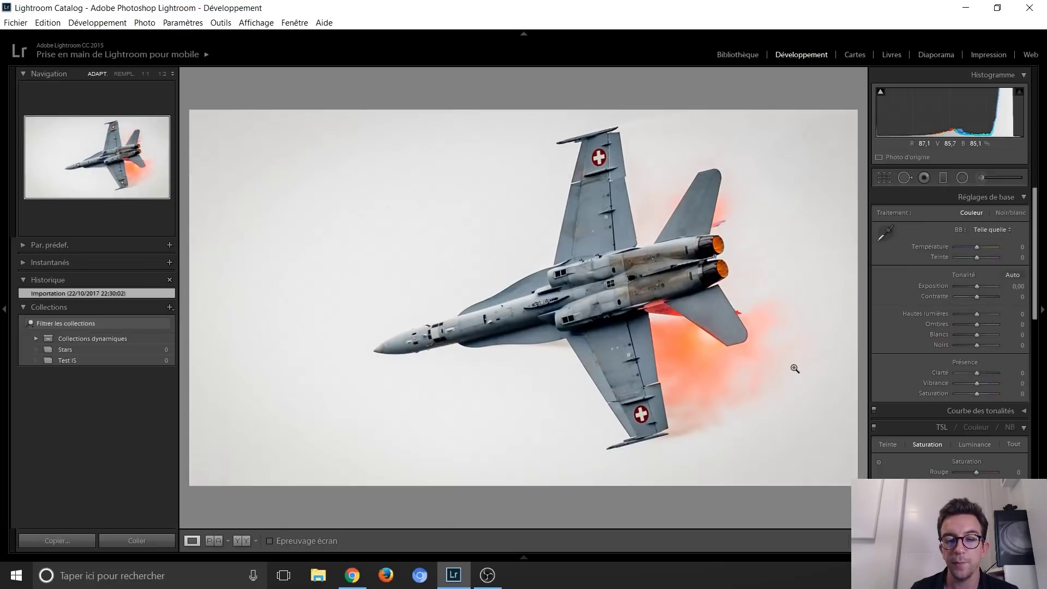
{"action": "key", "text": "Left"}
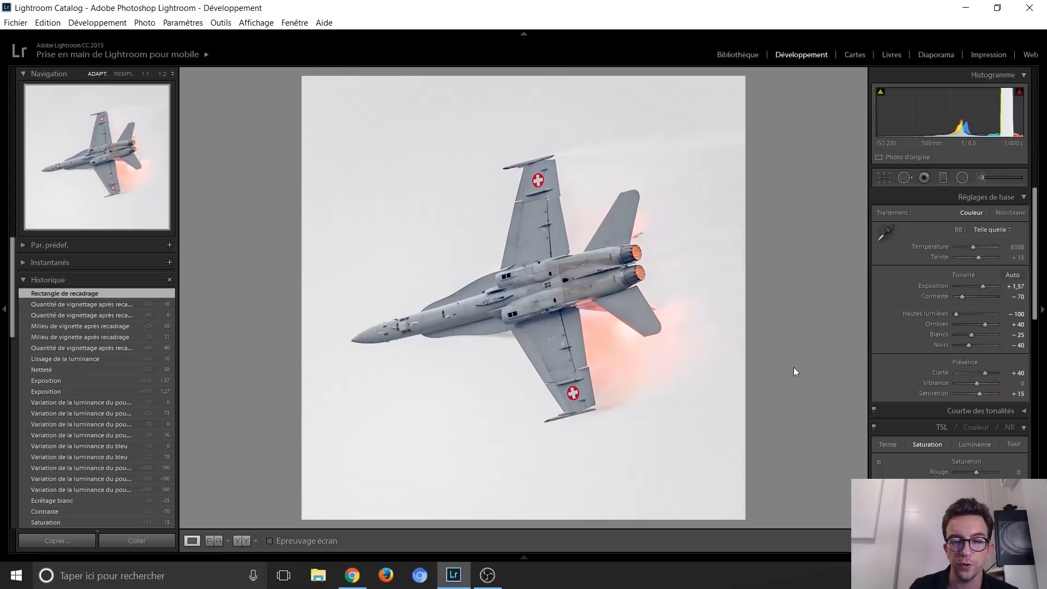
{"action": "key", "text": "Right"}
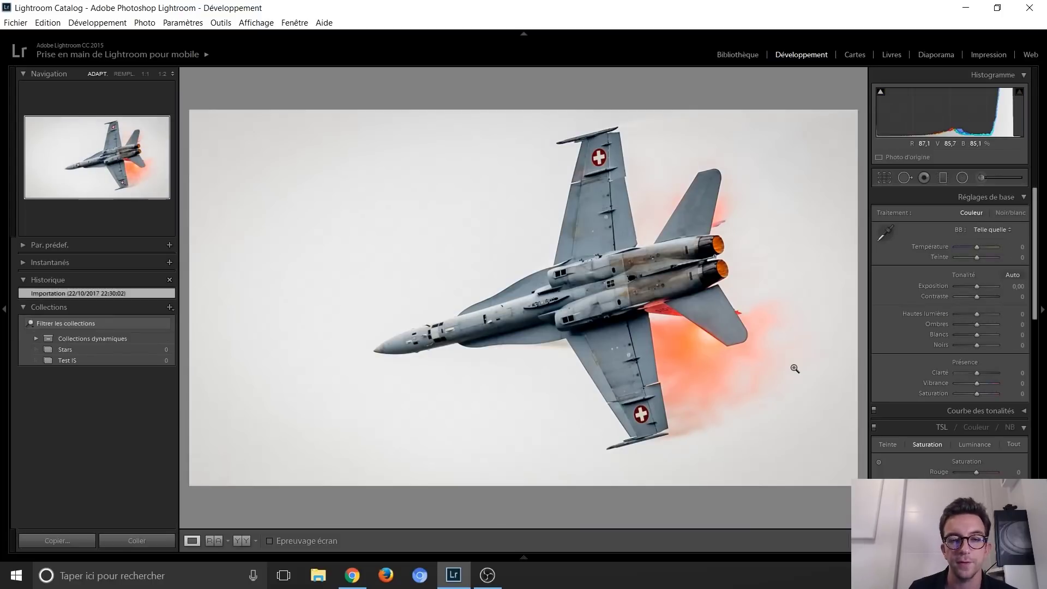
{"action": "key", "text": "Right"}
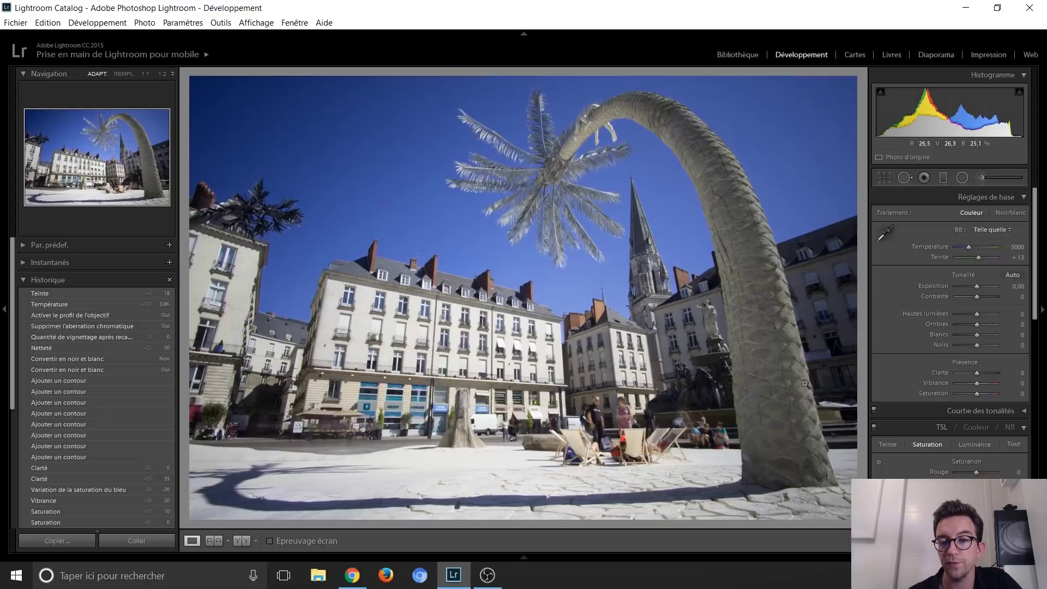
Step: Compare the Exposition +0.07 and Highlights -90 states, then preview Shadows +1
{"action": "scroll", "coordinate": [112, 386], "scroll_direction": "down", "scroll_amount": 5}
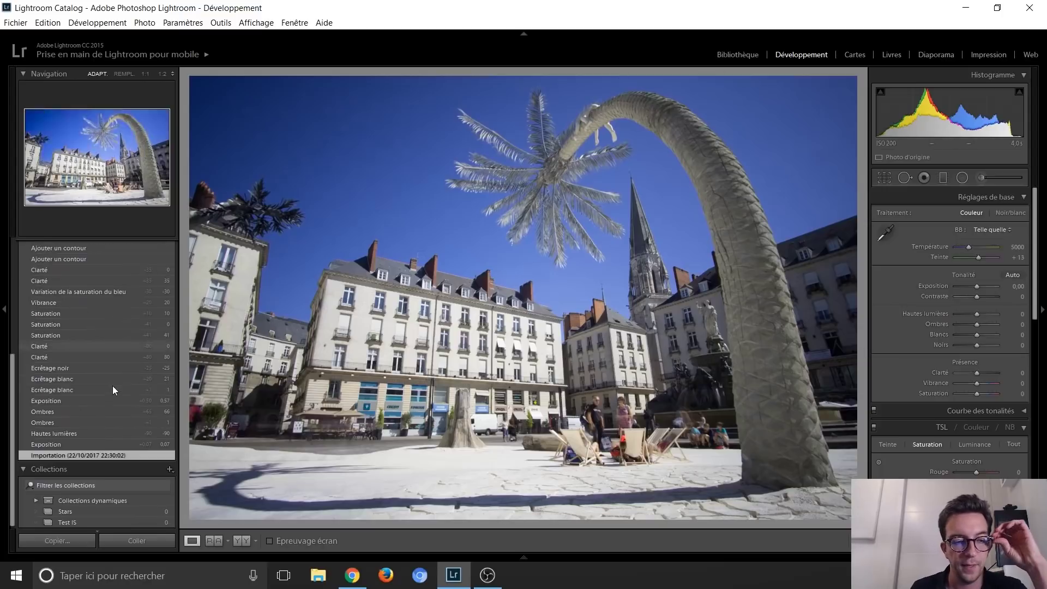
{"action": "left_click", "coordinate": [92, 446]}
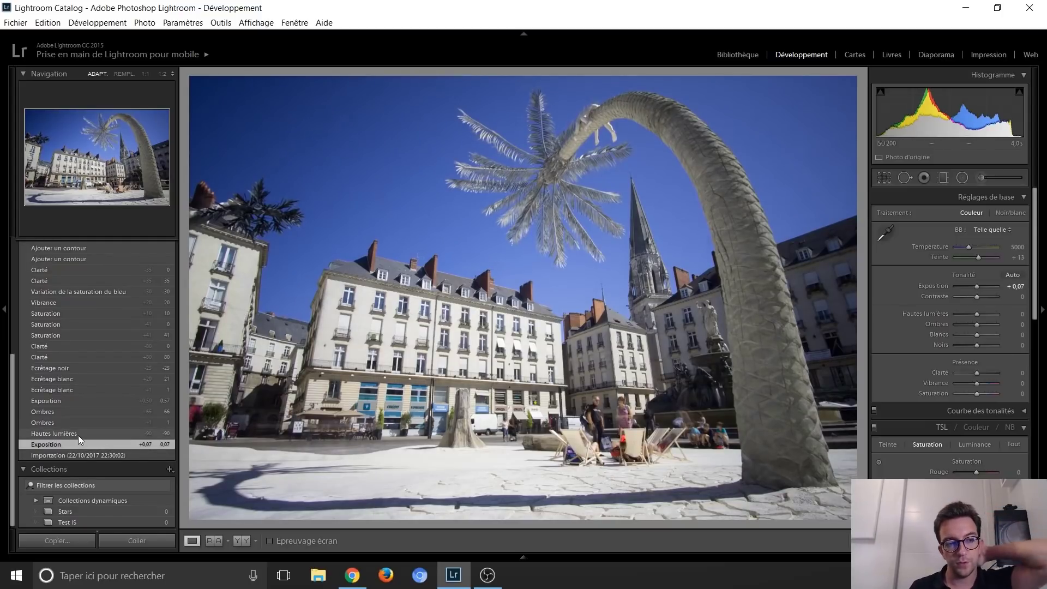
{"action": "left_click", "coordinate": [78, 434]}
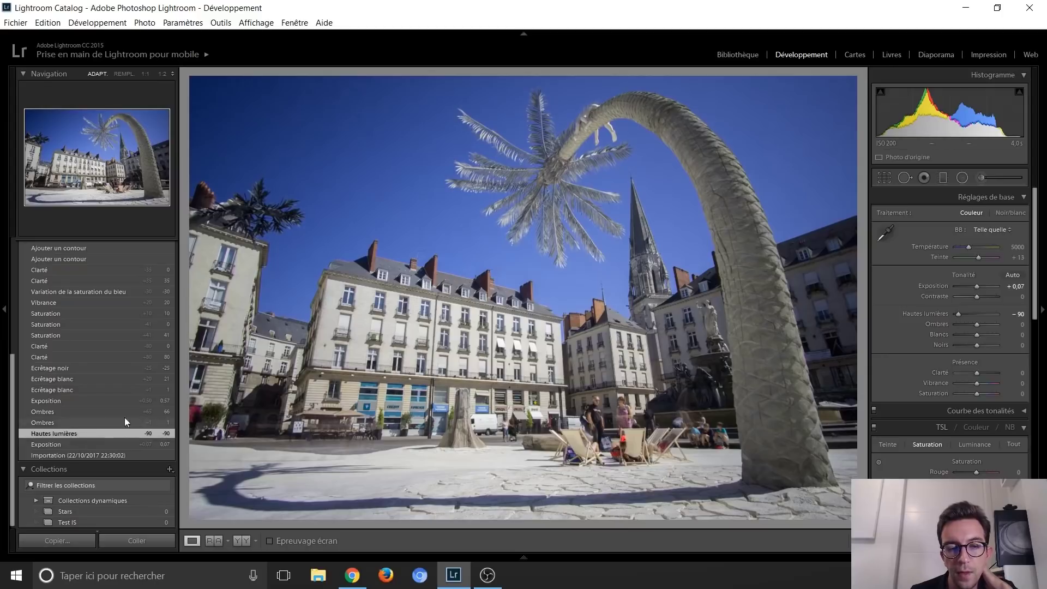
{"action": "left_click", "coordinate": [82, 444]}
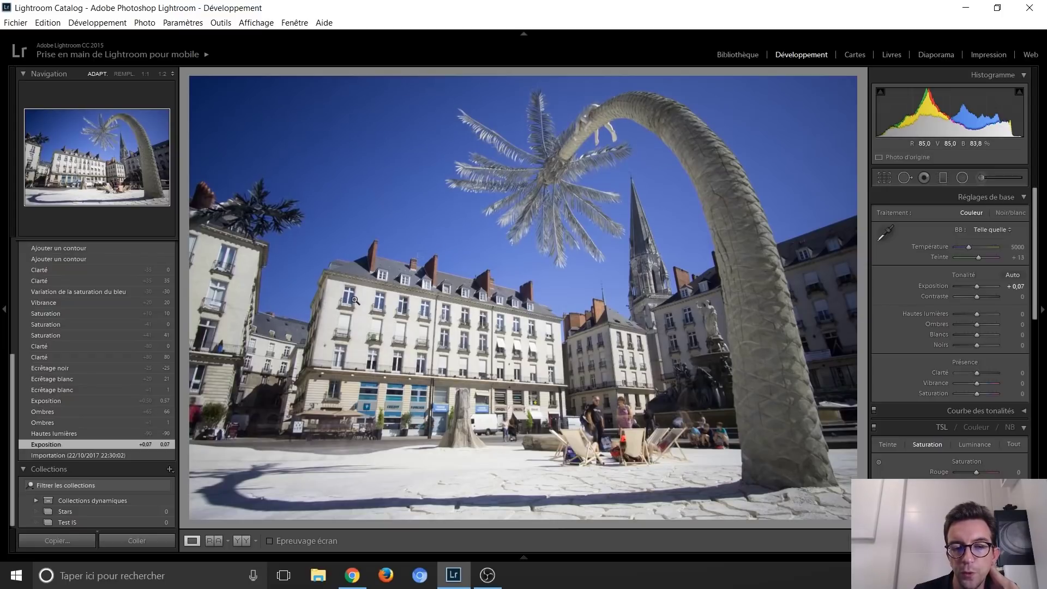
{"action": "left_click", "coordinate": [76, 433]}
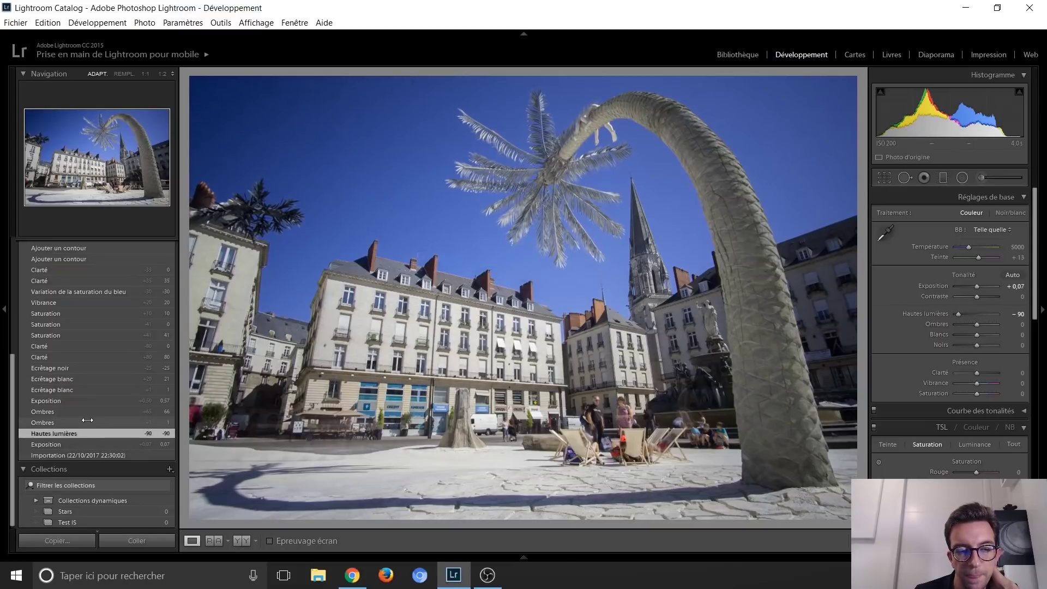
{"action": "left_click", "coordinate": [87, 421]}
Step: Step through Exposure 0.57, Whites and Clarity +80, ending at the Blacks -25 state
{"action": "left_click", "coordinate": [86, 412]}
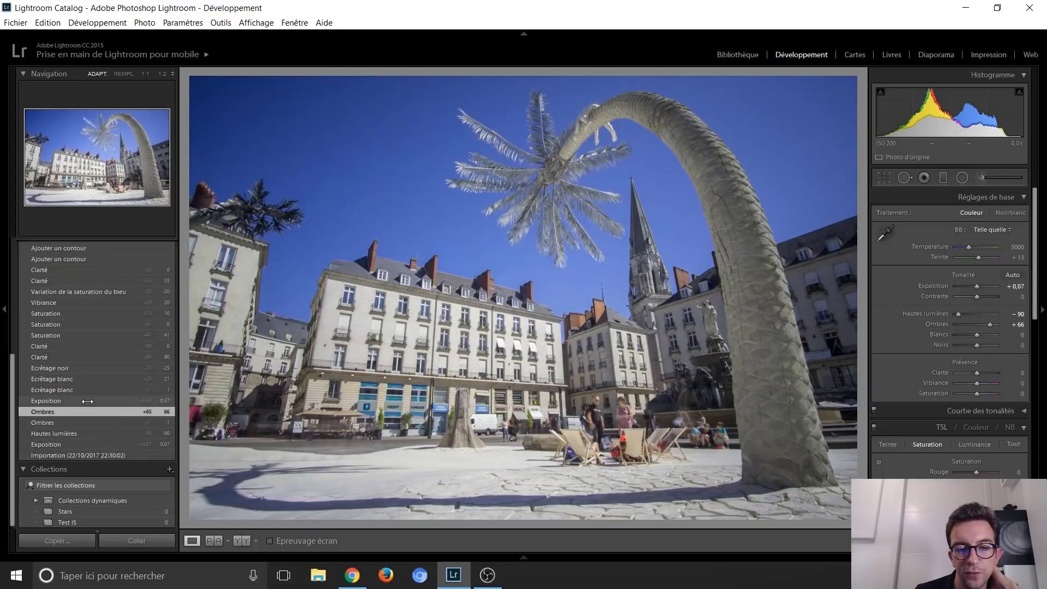
{"action": "left_click", "coordinate": [88, 401]}
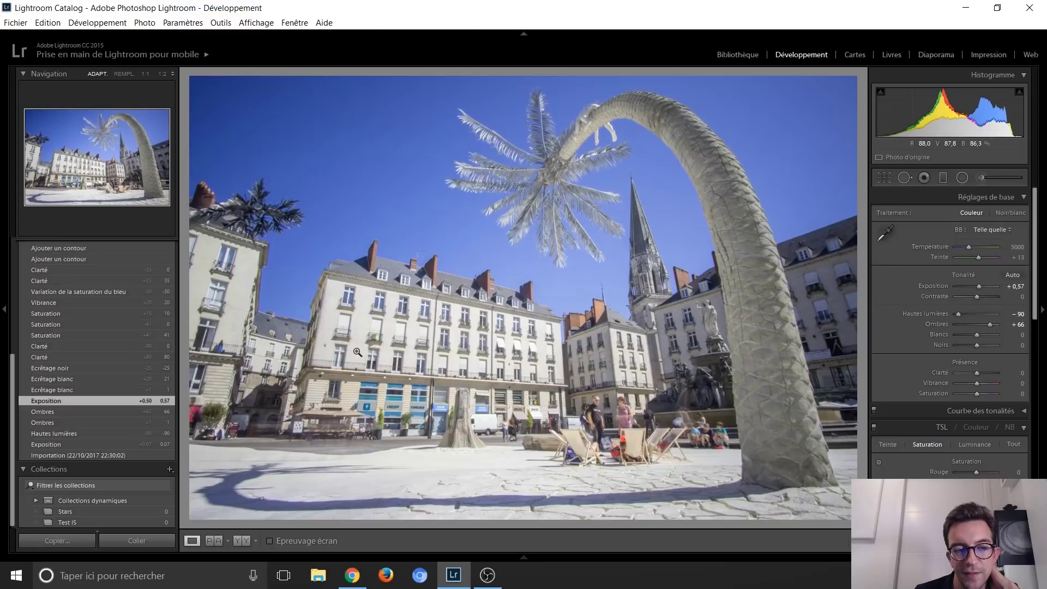
{"action": "left_click", "coordinate": [64, 389]}
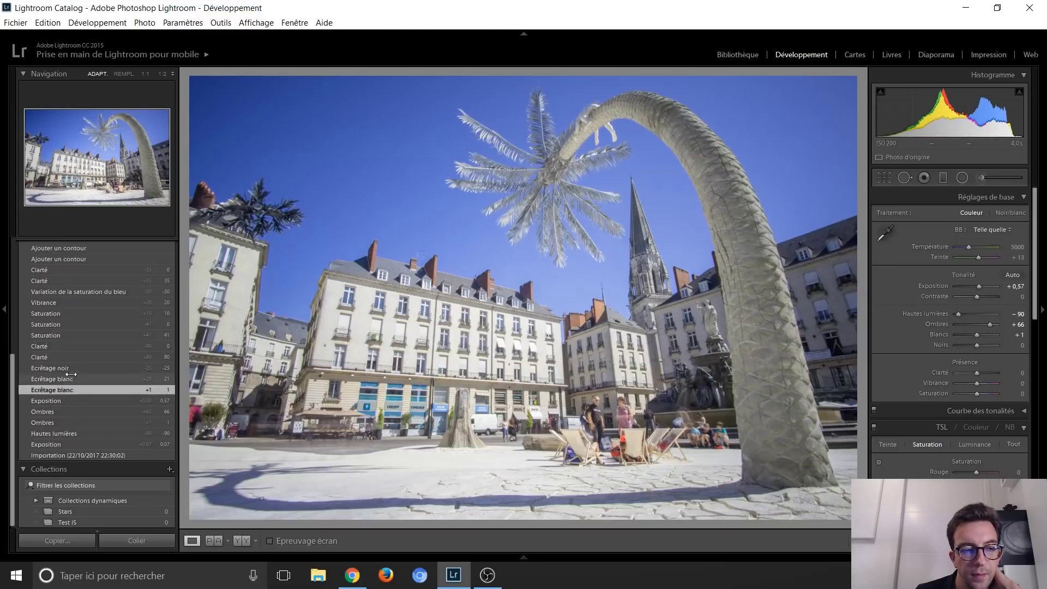
{"action": "left_click", "coordinate": [69, 369]}
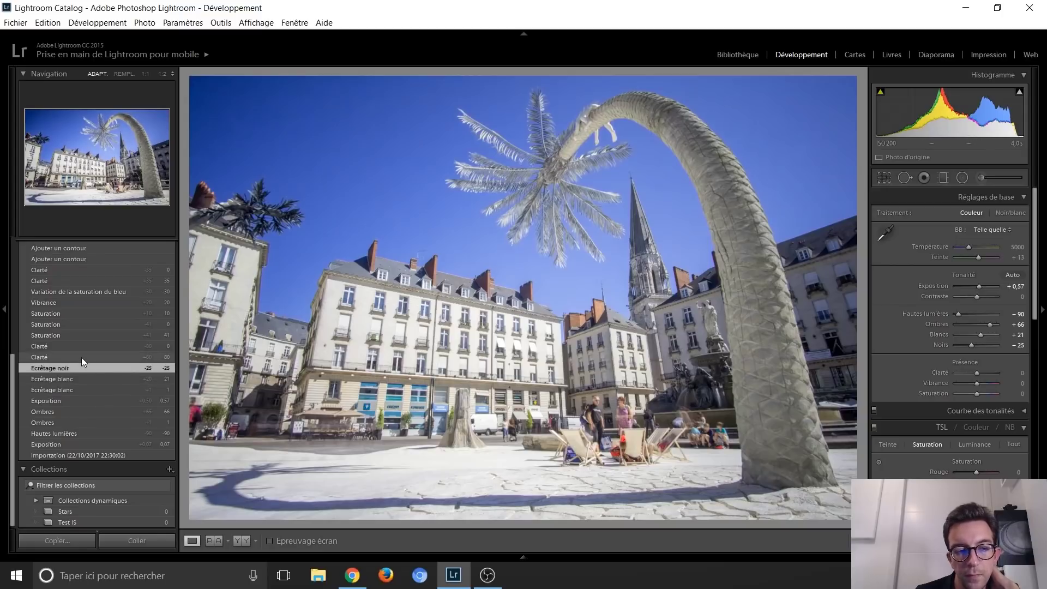
{"action": "left_click", "coordinate": [81, 358]}
{"action": "left_click", "coordinate": [82, 369]}
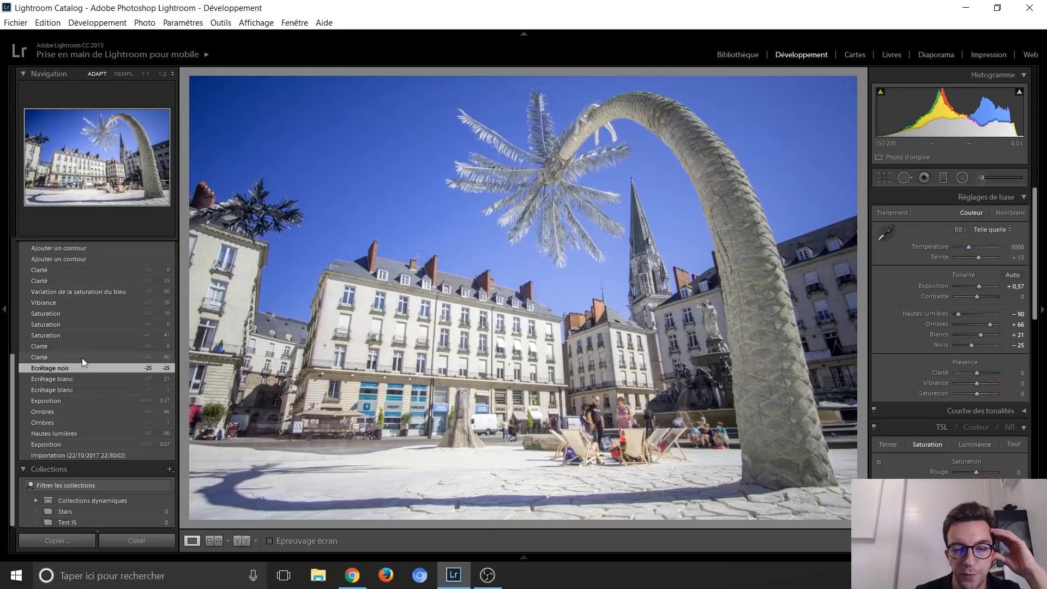
Step: Preview the Clarity +80, -80 and +35 history states
{"action": "left_click", "coordinate": [81, 358]}
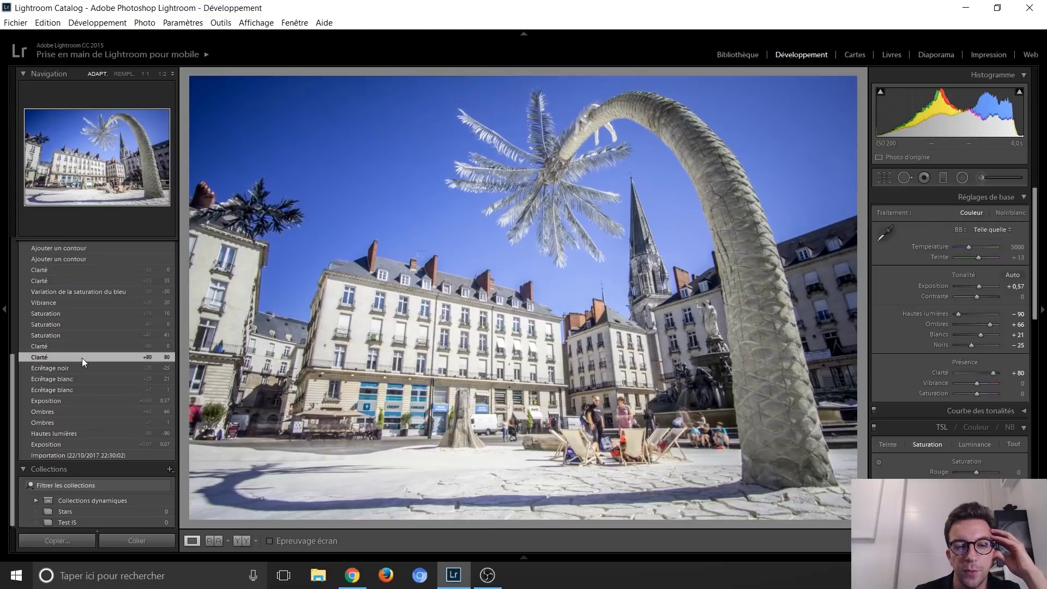
{"action": "left_click", "coordinate": [83, 349]}
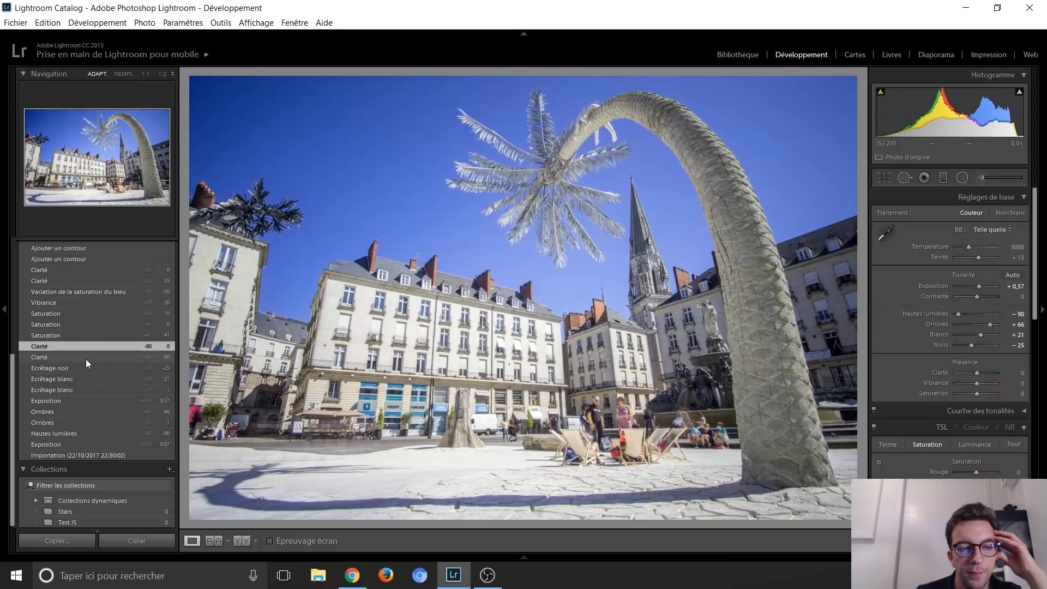
{"action": "scroll", "coordinate": [86, 359], "scroll_direction": "up", "scroll_amount": 2}
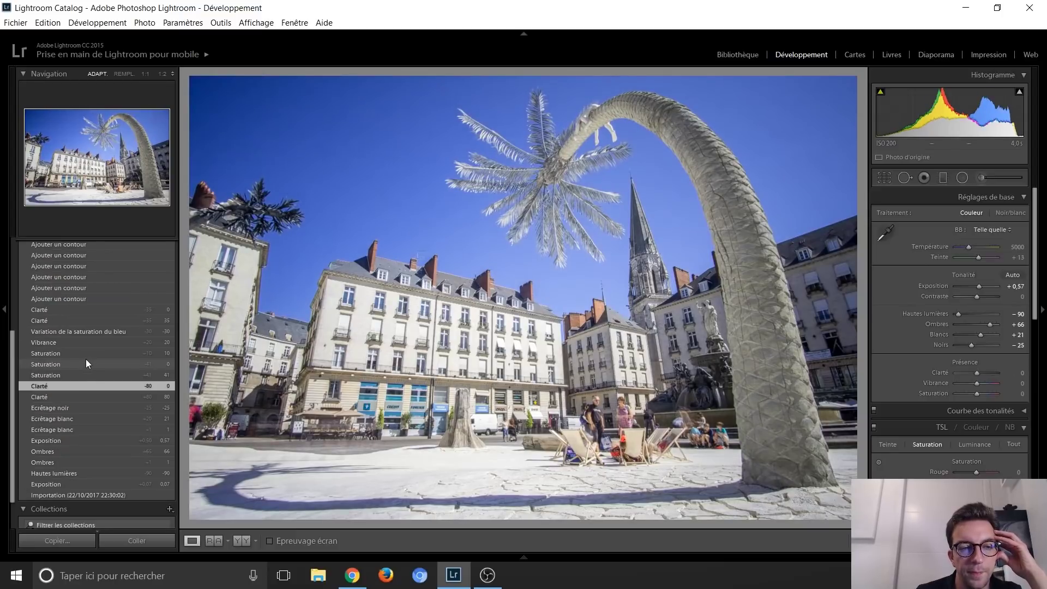
{"action": "left_click", "coordinate": [96, 320]}
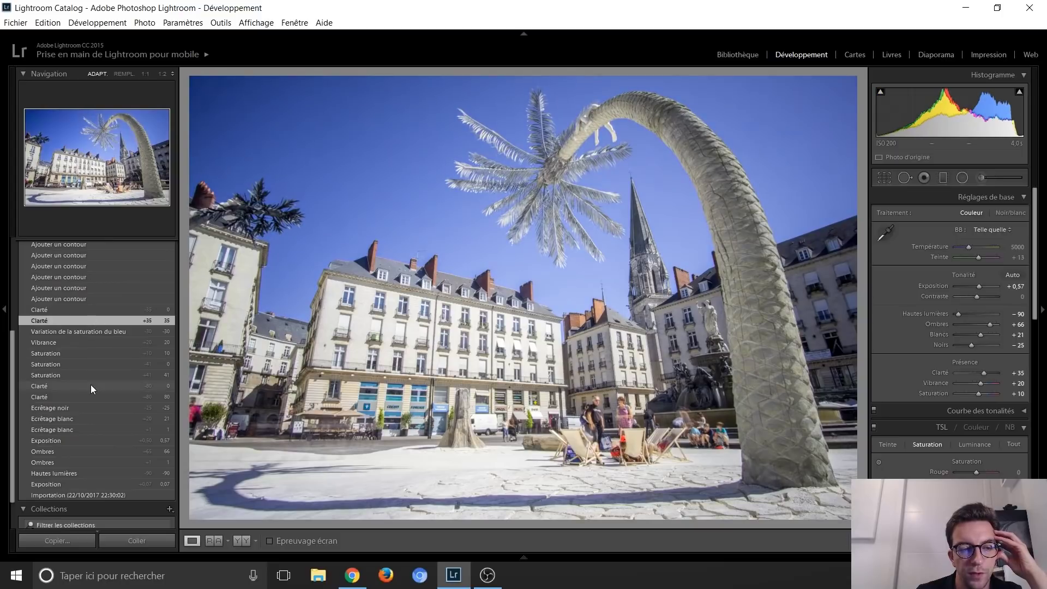
Step: Compare Saturation +10 and 41 and Vibrance +20, landing on Blue saturation -30
{"action": "left_click", "coordinate": [90, 352]}
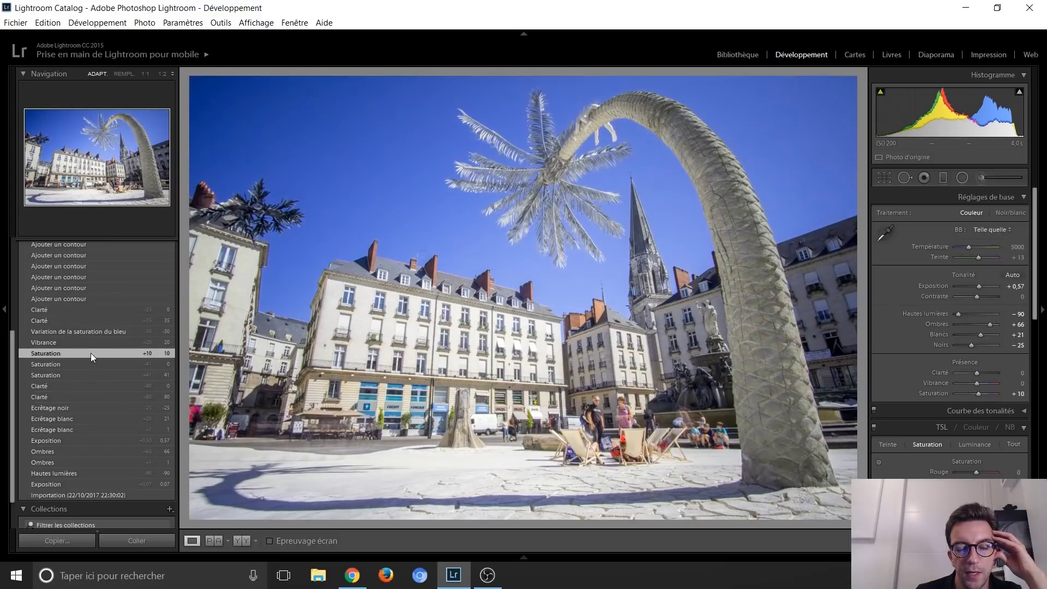
{"action": "left_click", "coordinate": [87, 374]}
{"action": "left_click", "coordinate": [89, 354]}
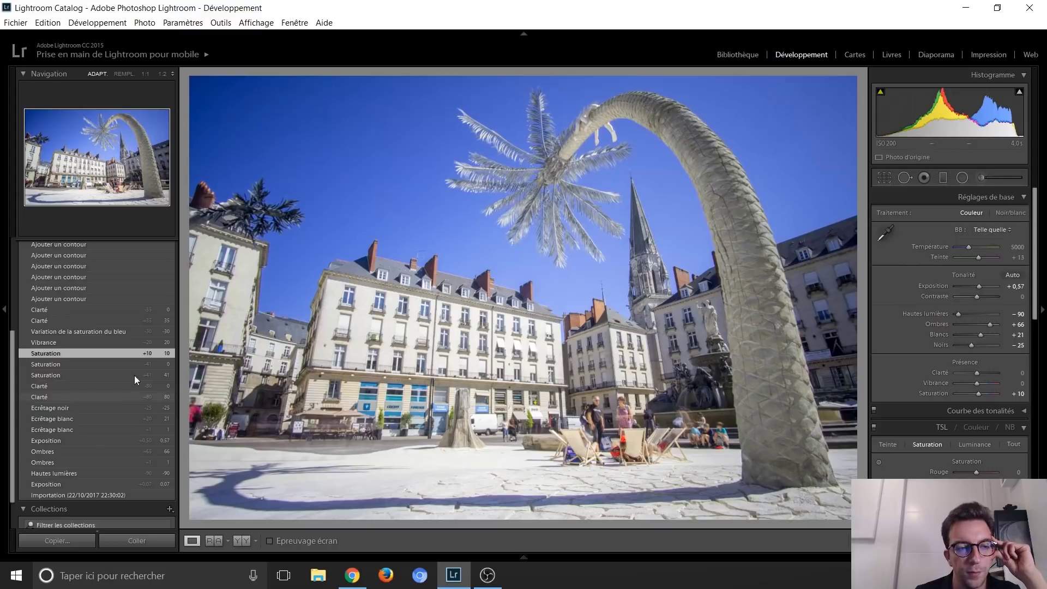
{"action": "left_click", "coordinate": [72, 342]}
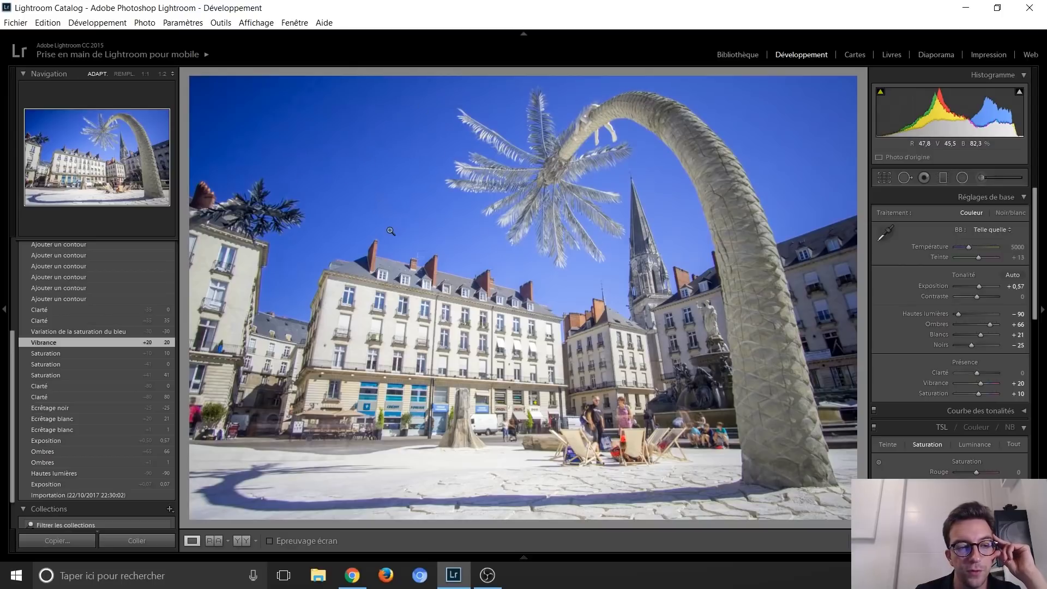
{"action": "scroll", "coordinate": [129, 349], "scroll_direction": "up", "scroll_amount": 3}
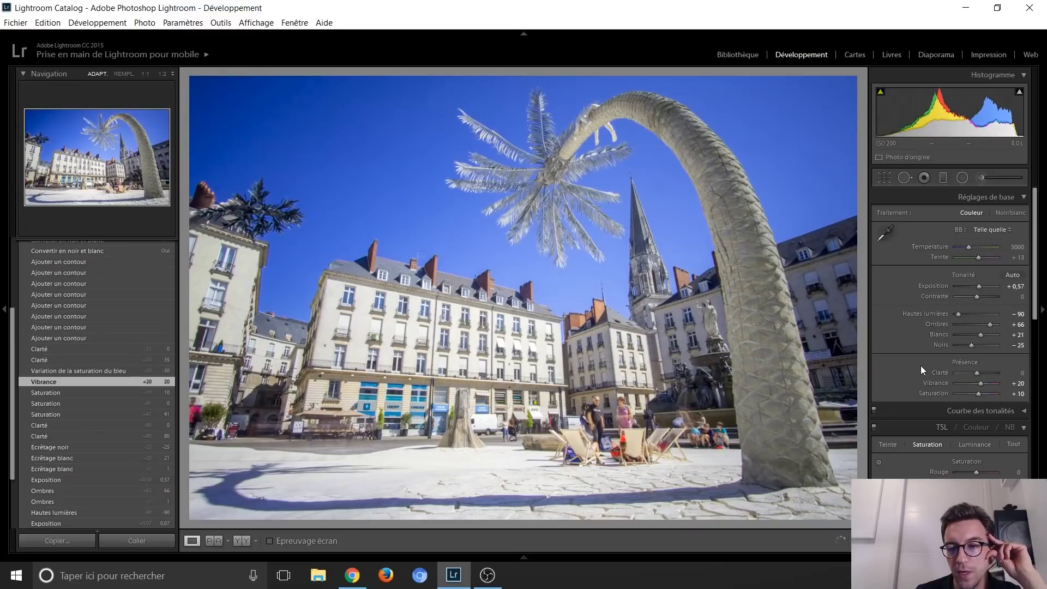
{"action": "scroll", "coordinate": [920, 365], "scroll_direction": "down", "scroll_amount": 3}
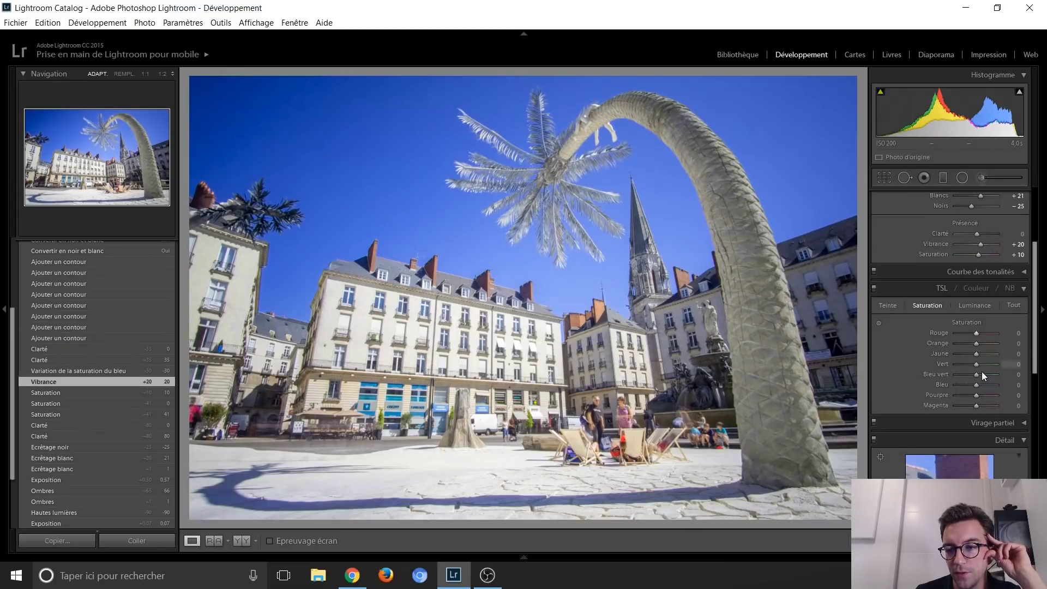
{"action": "left_click", "coordinate": [110, 371]}
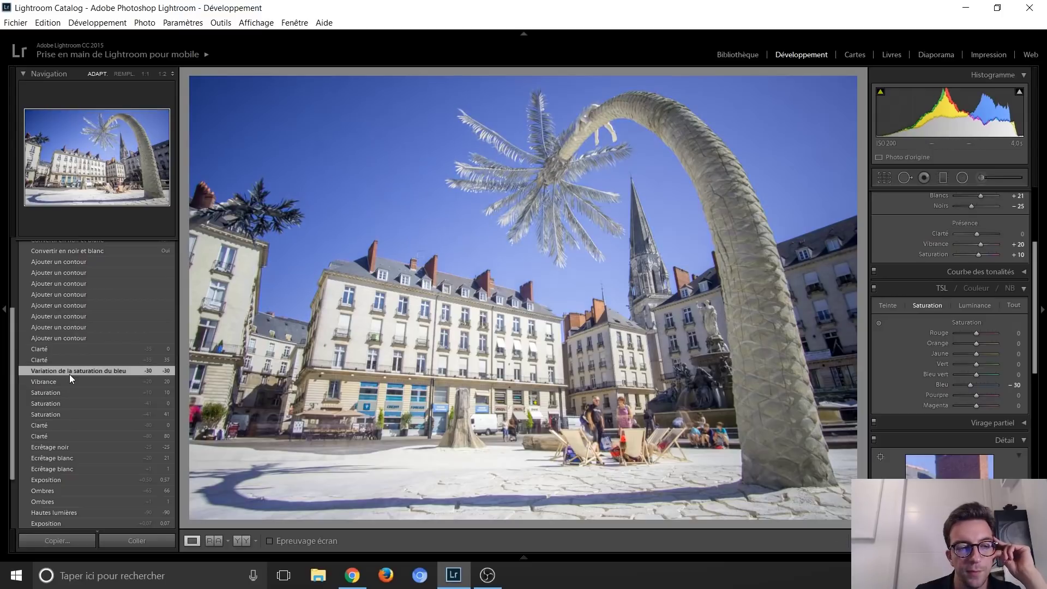
{"action": "scroll", "coordinate": [77, 374], "scroll_direction": "up", "scroll_amount": 3}
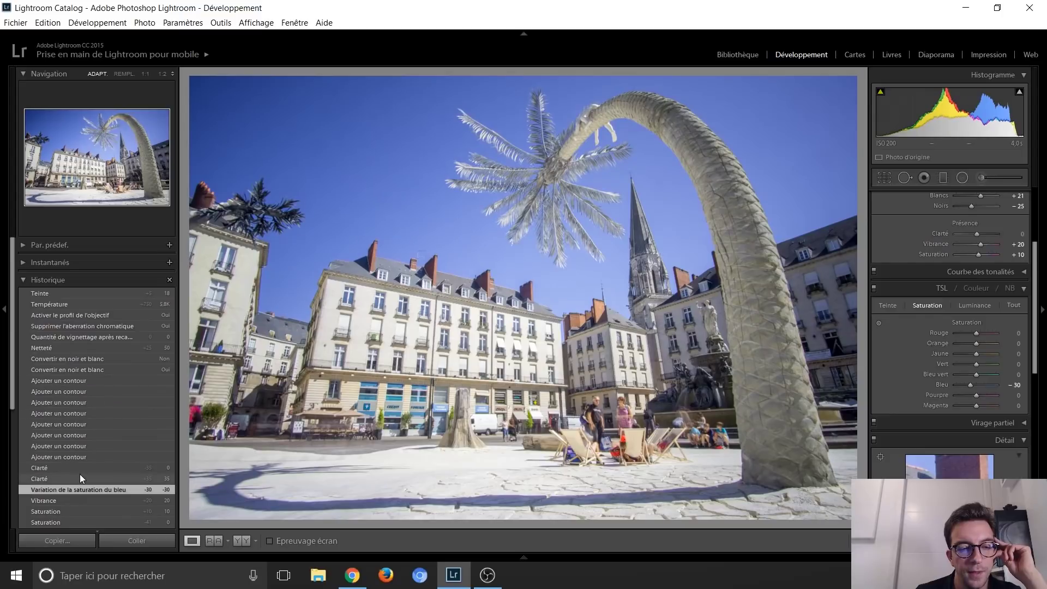
Step: Inspect the brushed adjustment on the palm, showing and then hiding its red mask
{"action": "left_click", "coordinate": [81, 467]}
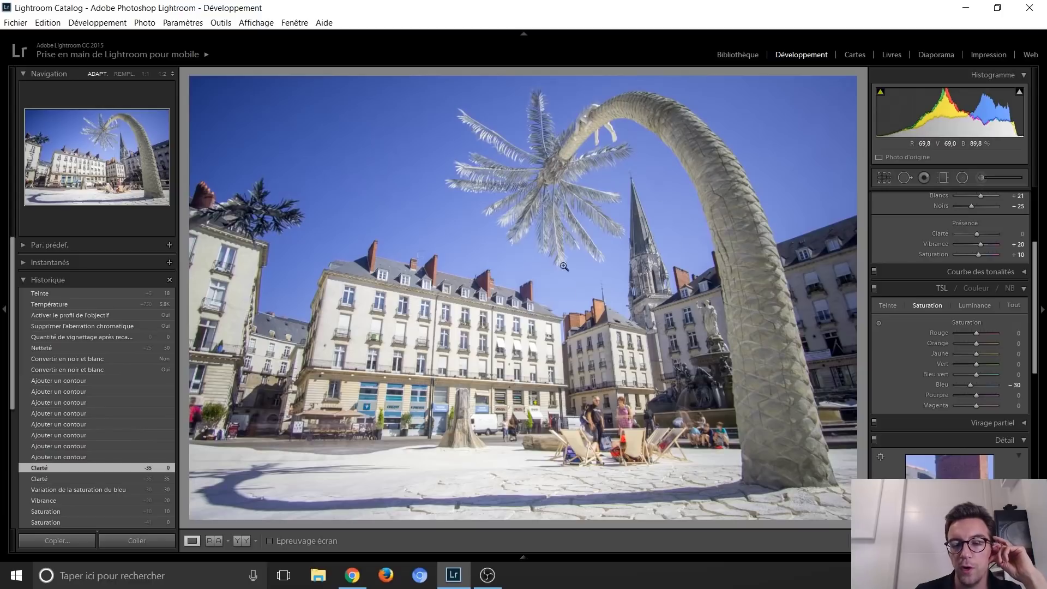
{"action": "left_click", "coordinate": [982, 178]}
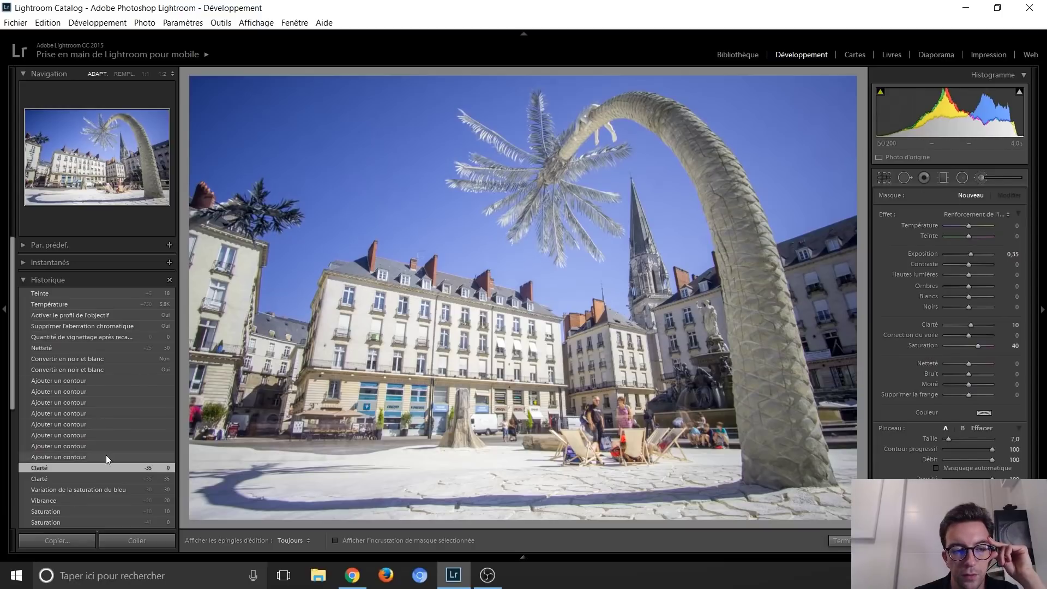
{"action": "left_click", "coordinate": [80, 457]}
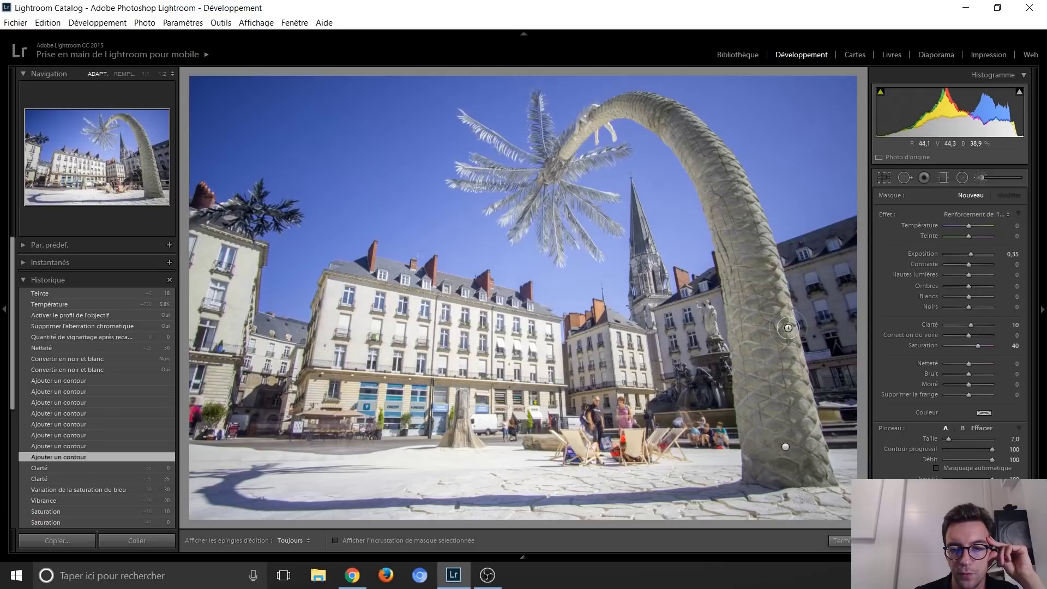
{"action": "left_click", "coordinate": [786, 447]}
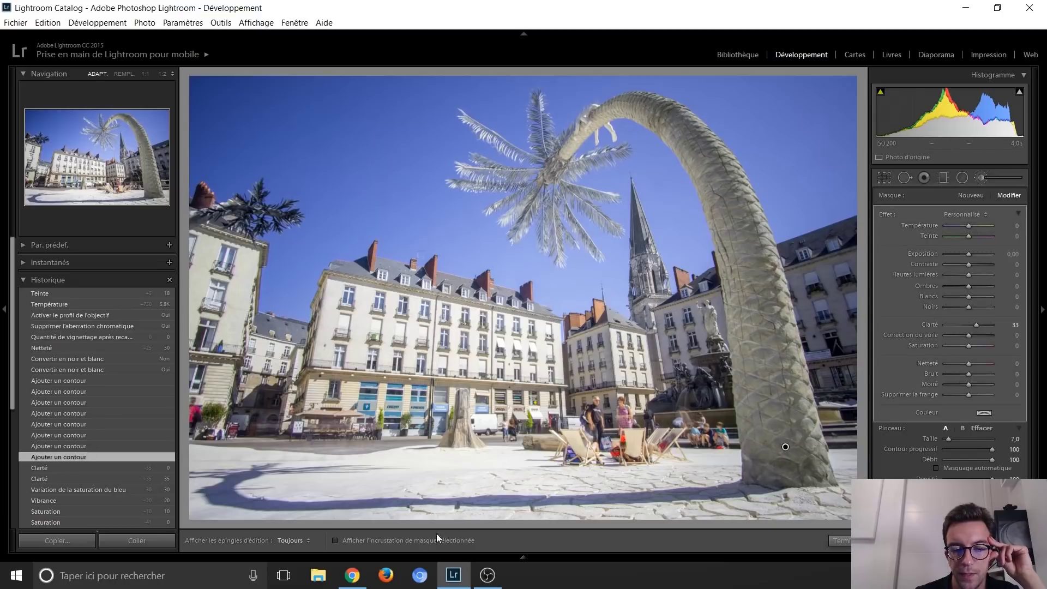
{"action": "left_click", "coordinate": [60, 382]}
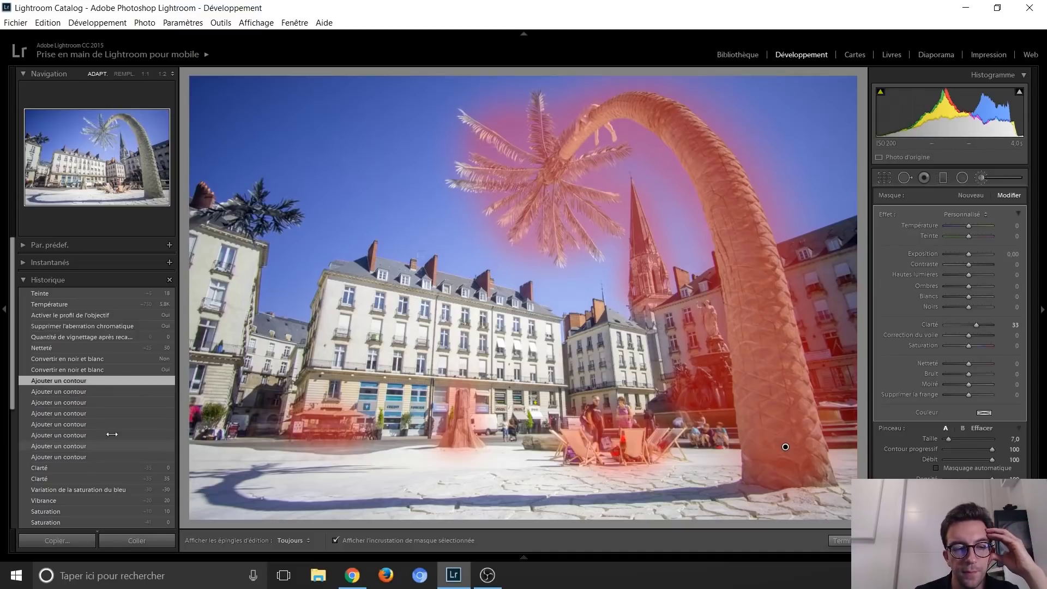
{"action": "left_click", "coordinate": [372, 539]}
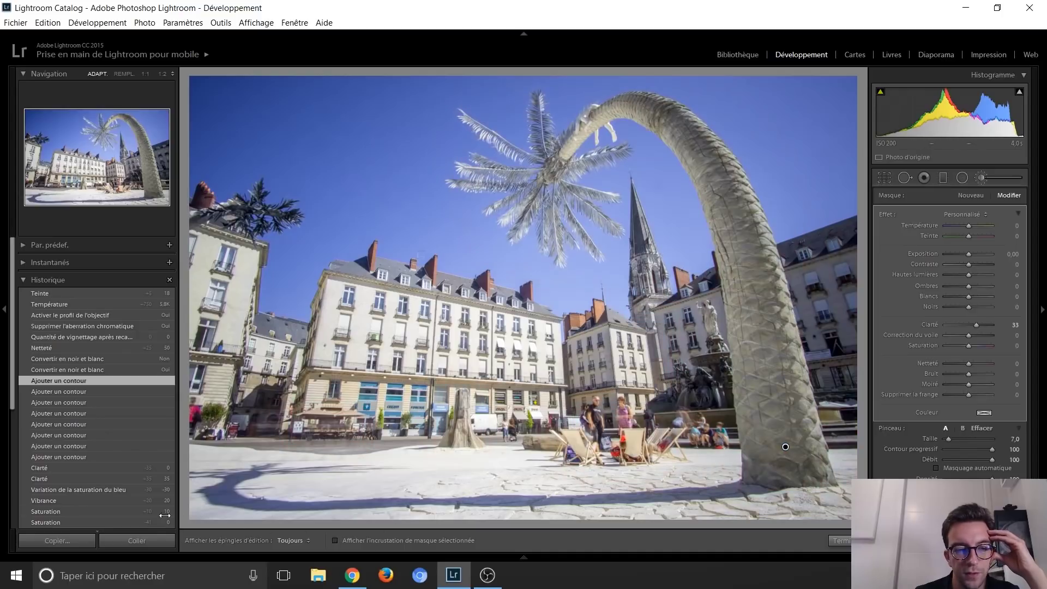
Step: Compare the clarity, brush-stroke, black-and-white and back-to-colour history states
{"action": "left_click", "coordinate": [65, 468]}
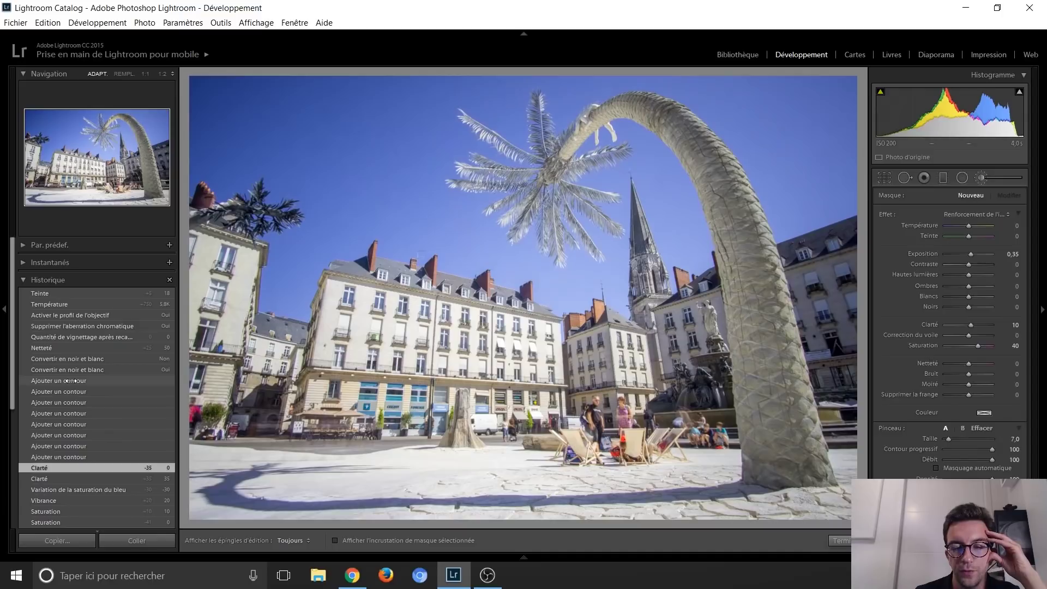
{"action": "left_click", "coordinate": [71, 381]}
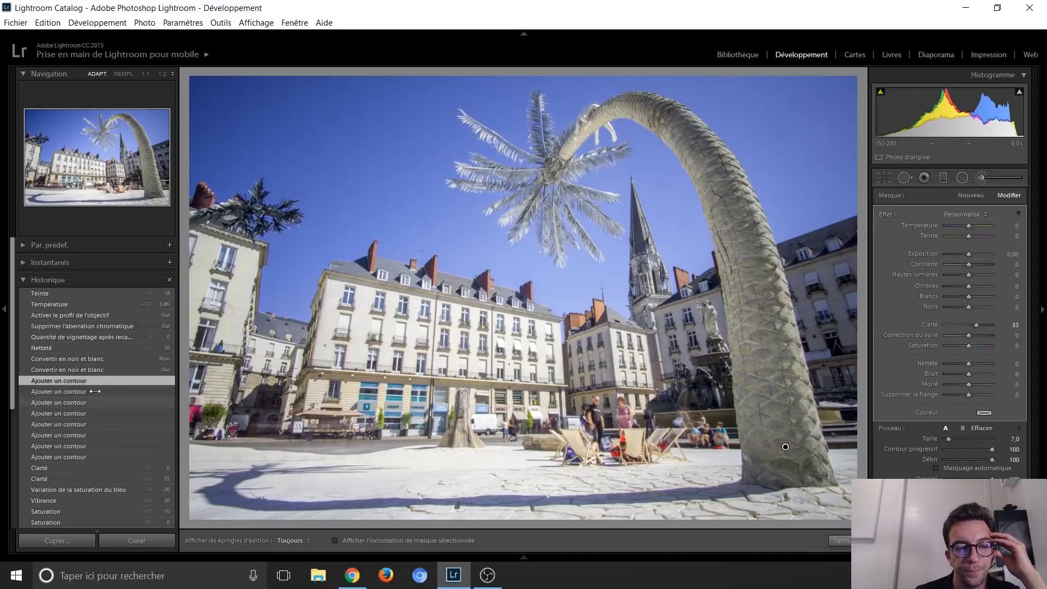
{"action": "left_click", "coordinate": [97, 371]}
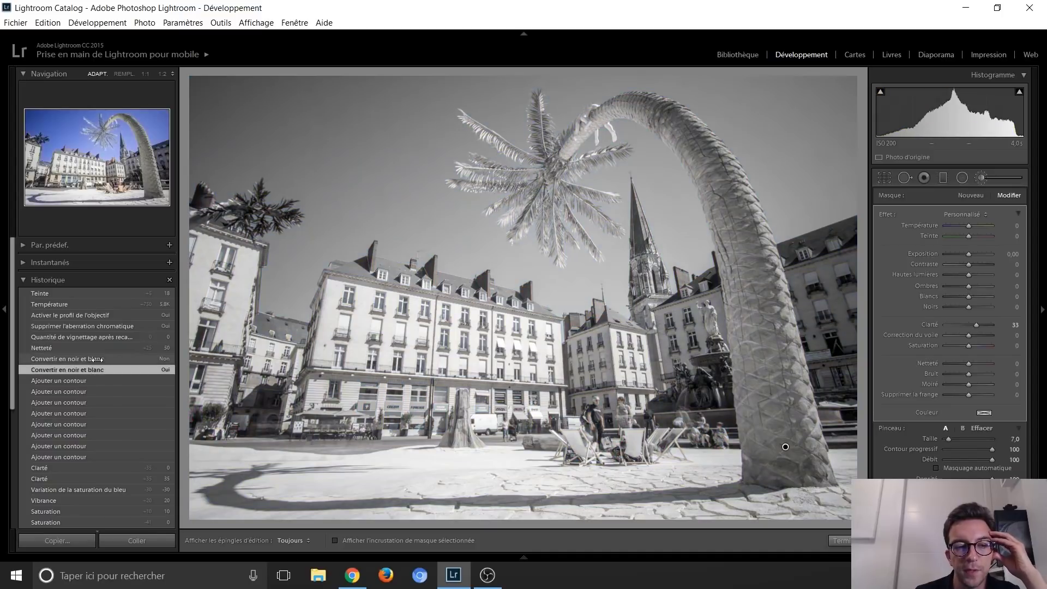
{"action": "left_click", "coordinate": [97, 358]}
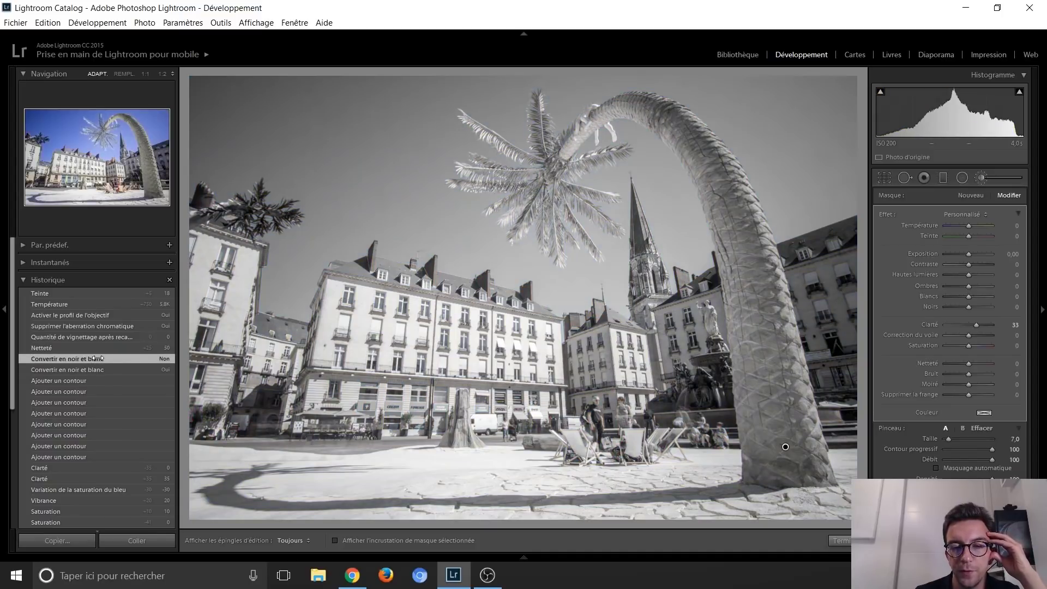
Step: Step through sharpening, vignetting, lens correction and Température to Teinte, closing the brush panel
{"action": "left_click", "coordinate": [83, 351]}
{"action": "left_click", "coordinate": [88, 337]}
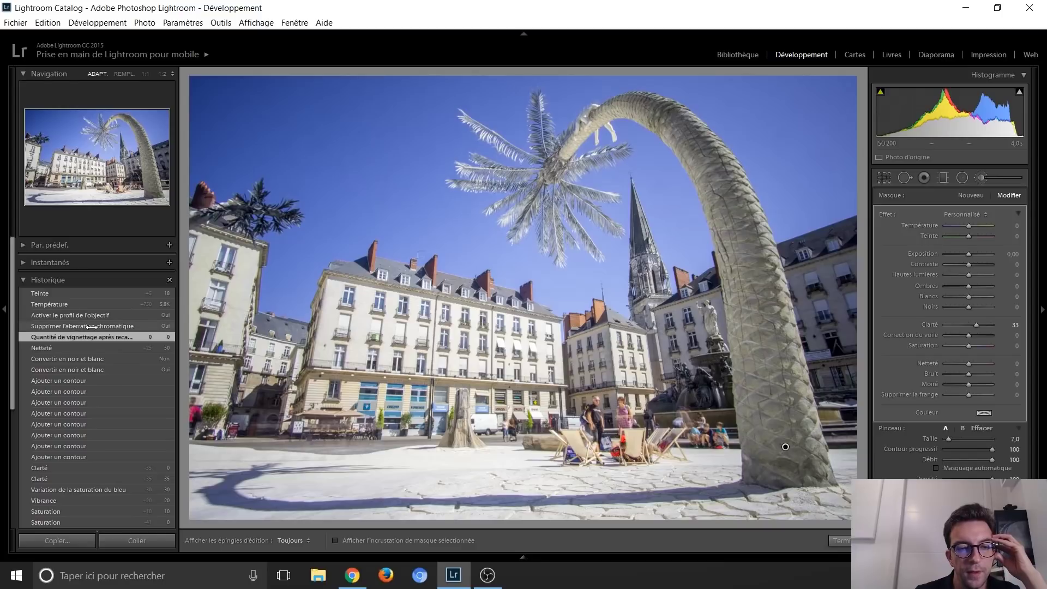
{"action": "left_click", "coordinate": [91, 326]}
{"action": "left_click", "coordinate": [90, 315]}
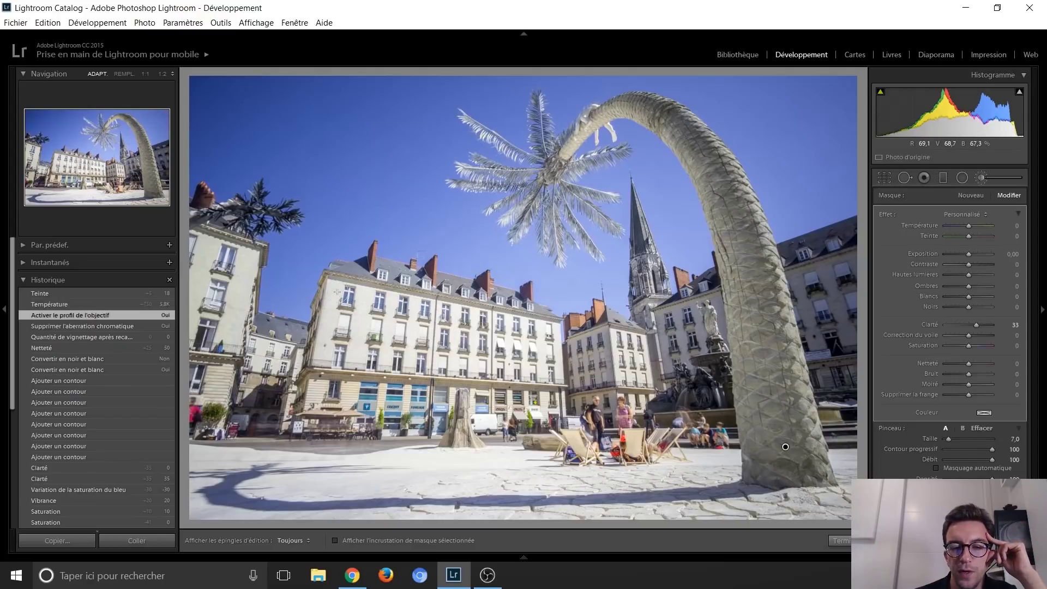
{"action": "left_click", "coordinate": [72, 304]}
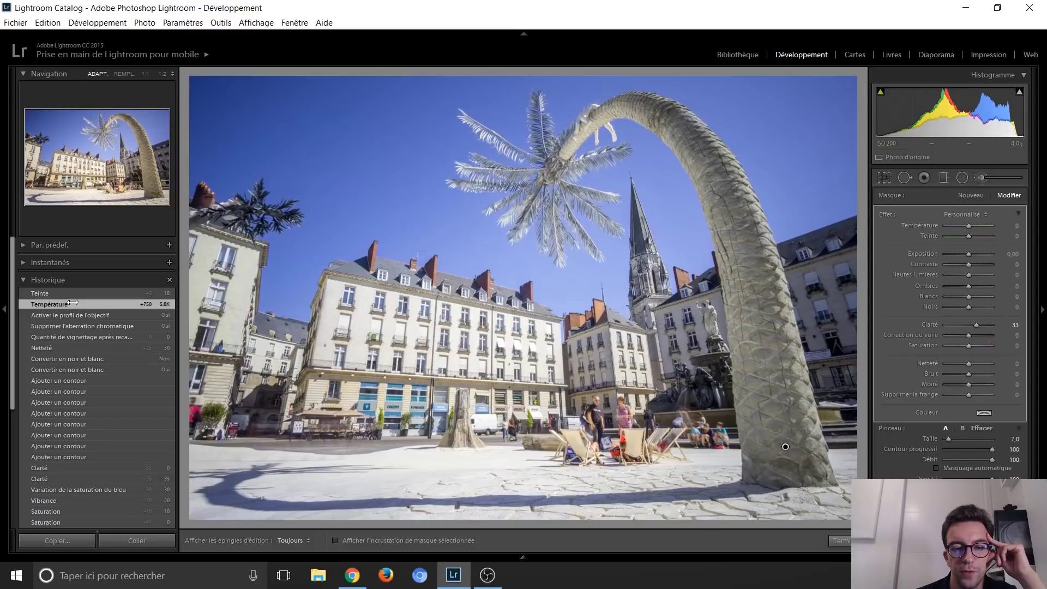
{"action": "left_click", "coordinate": [109, 294]}
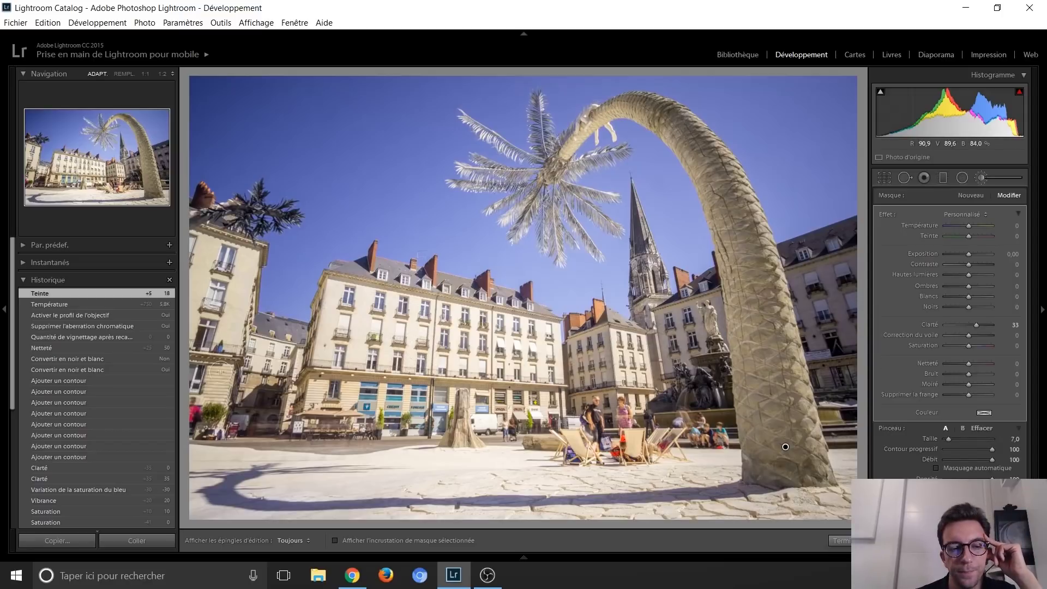
{"action": "left_click", "coordinate": [985, 181]}
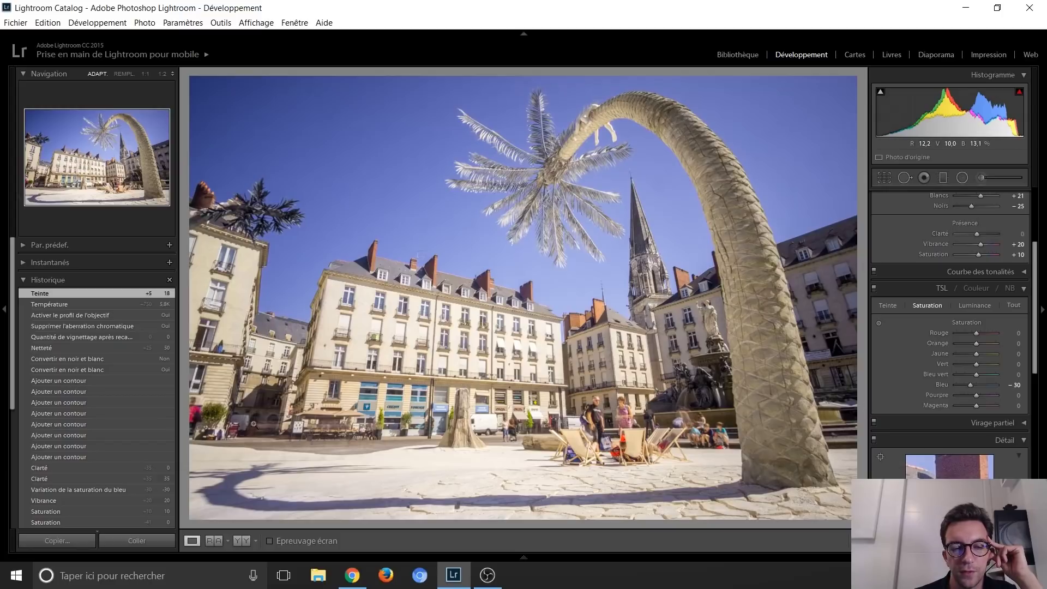
{"action": "scroll", "coordinate": [100, 440], "scroll_direction": "down", "scroll_amount": 5}
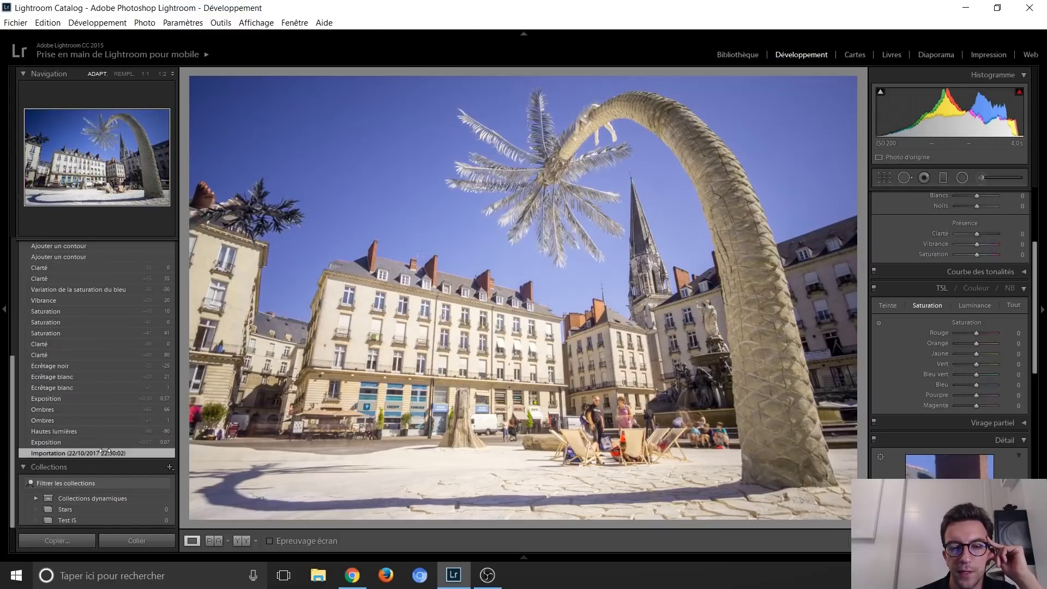
Step: Revert the palm photo to Importation and back to Teinte, then advance to the corridor photo
{"action": "left_click", "coordinate": [99, 453]}
{"action": "scroll", "coordinate": [97, 425], "scroll_direction": "up", "scroll_amount": 5}
{"action": "left_click", "coordinate": [82, 293]}
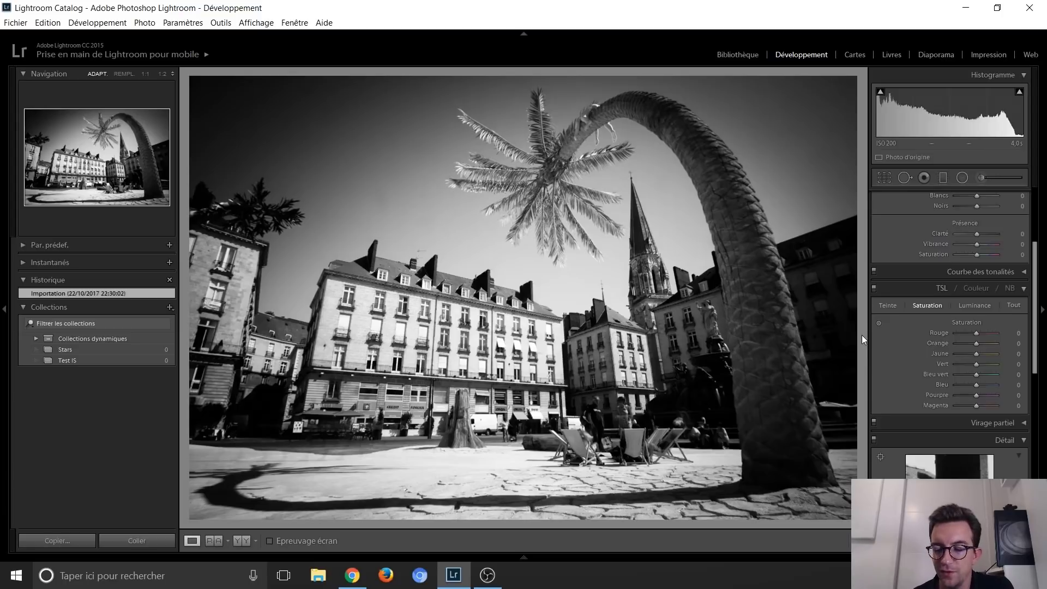
{"action": "key", "text": "Right"}
{"action": "key", "text": "Left"}
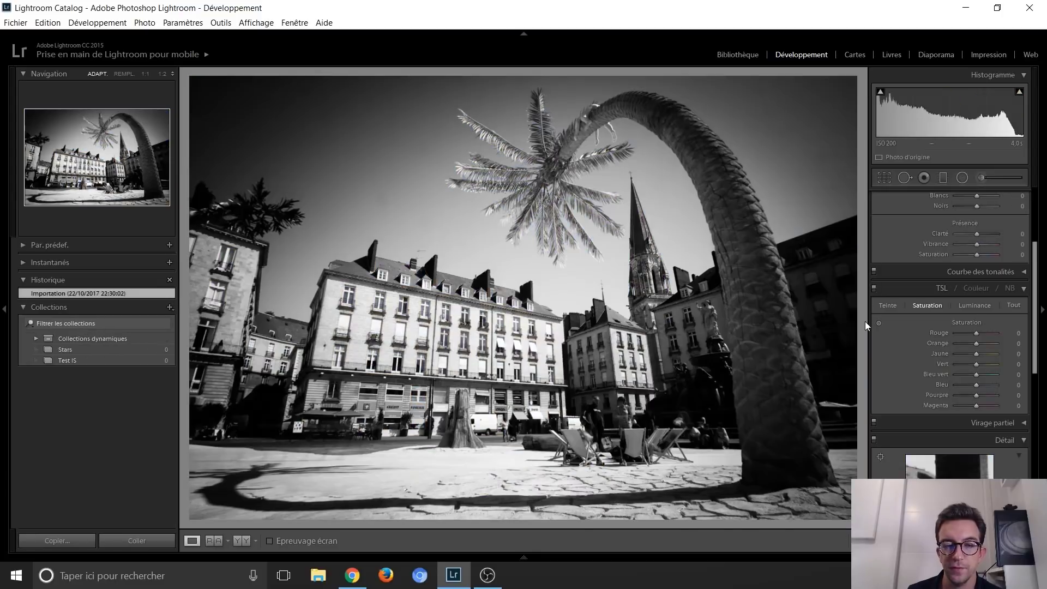
{"action": "key", "text": "Right"}
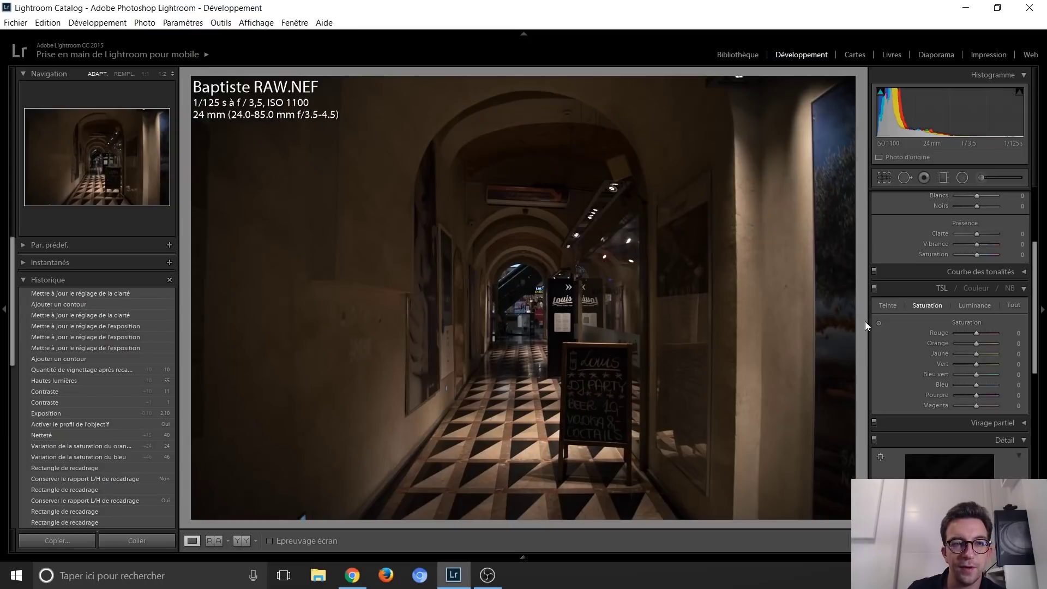
Step: Scroll the corridor photo's History panel down to its earliest entries
{"action": "scroll", "coordinate": [106, 359], "scroll_direction": "down", "scroll_amount": 10}
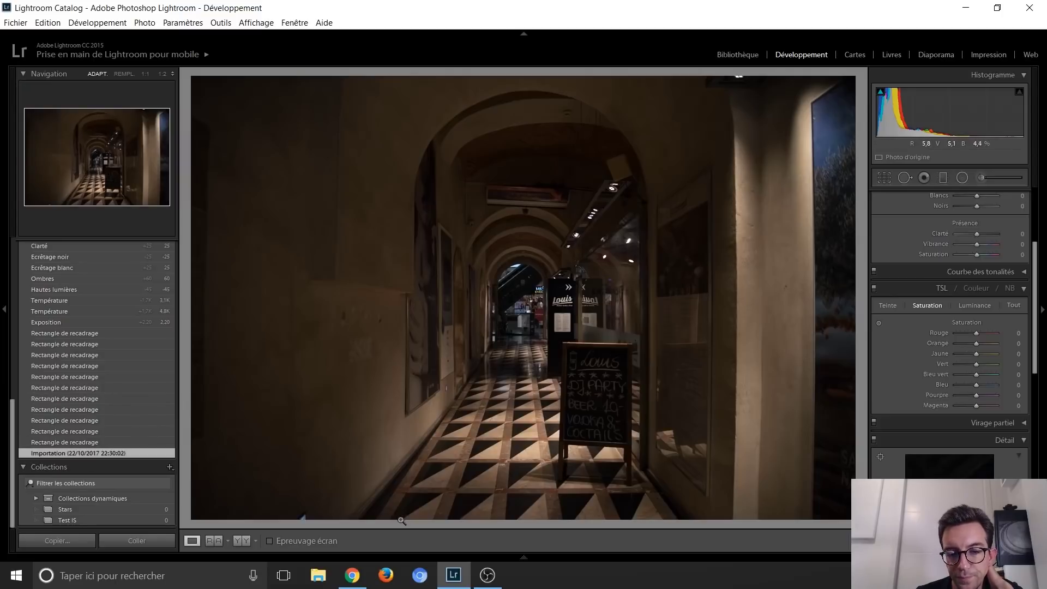
Step: Show the corridor at its first and latest crop steps, then at its Exposition step
{"action": "left_click", "coordinate": [83, 440]}
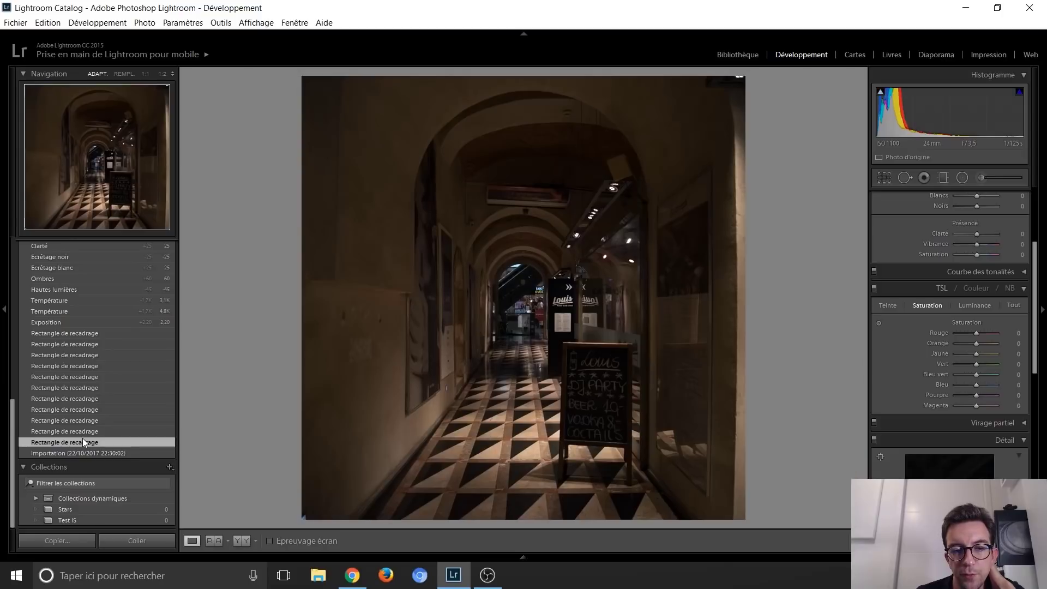
{"action": "left_click", "coordinate": [81, 331]}
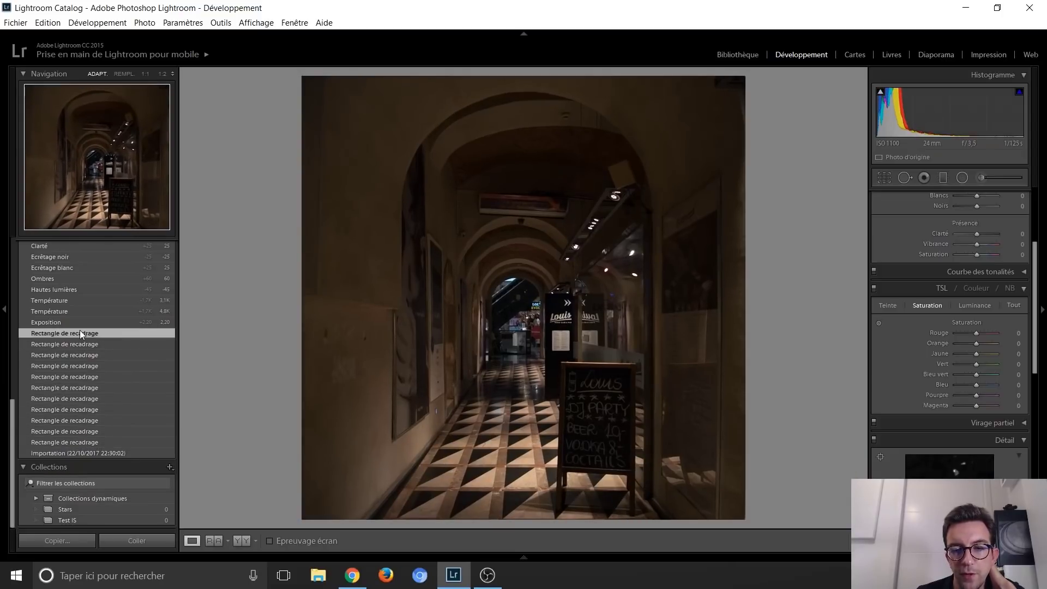
{"action": "scroll", "coordinate": [83, 392], "scroll_direction": "up", "scroll_amount": 3}
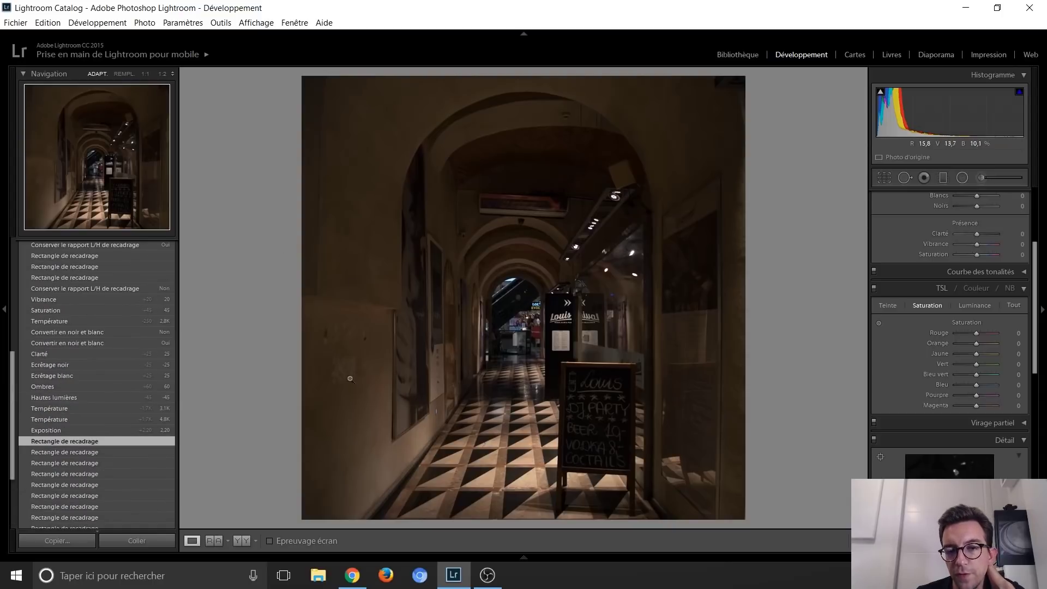
{"action": "left_click", "coordinate": [74, 431]}
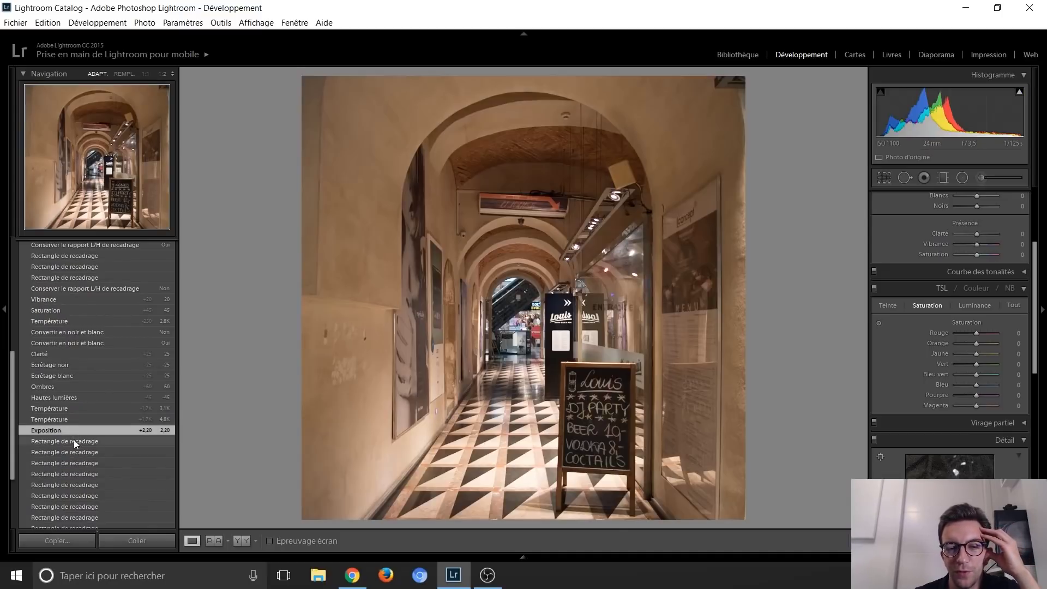
{"action": "left_click", "coordinate": [74, 442]}
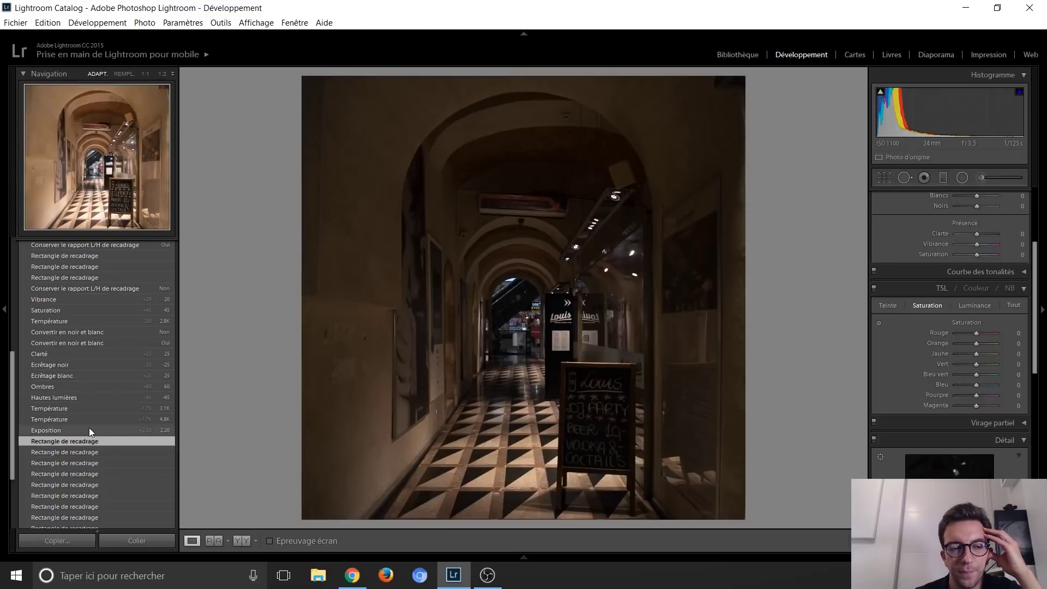
{"action": "left_click", "coordinate": [88, 429]}
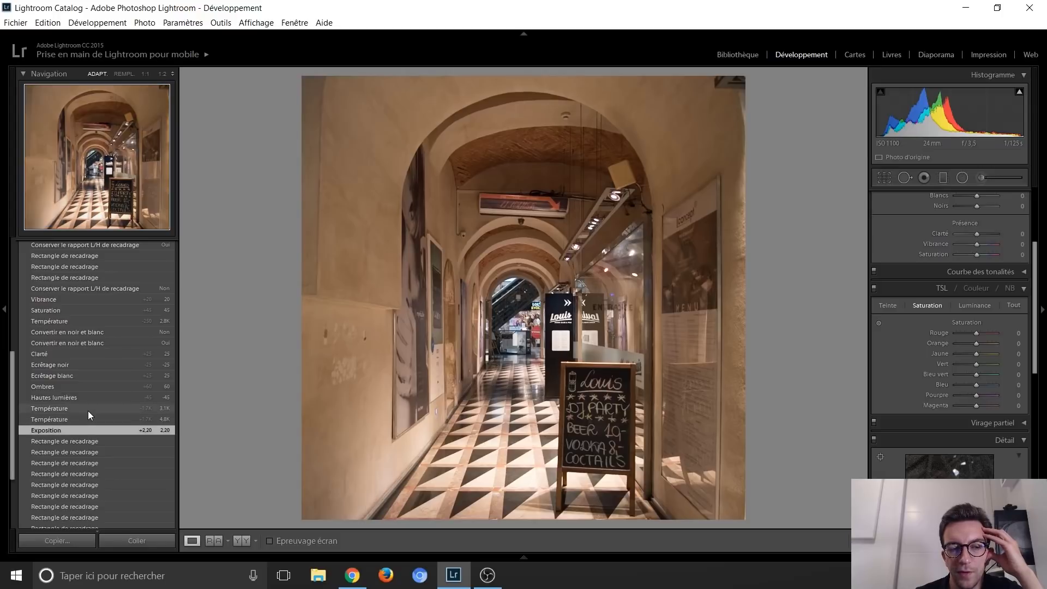
Step: Step through Température ±1,7K, Hautes lumières, Ombres, Blancs +25, Noirs −25 and Clarté +25 to B&W
{"action": "left_click", "coordinate": [89, 410]}
{"action": "left_click", "coordinate": [88, 418]}
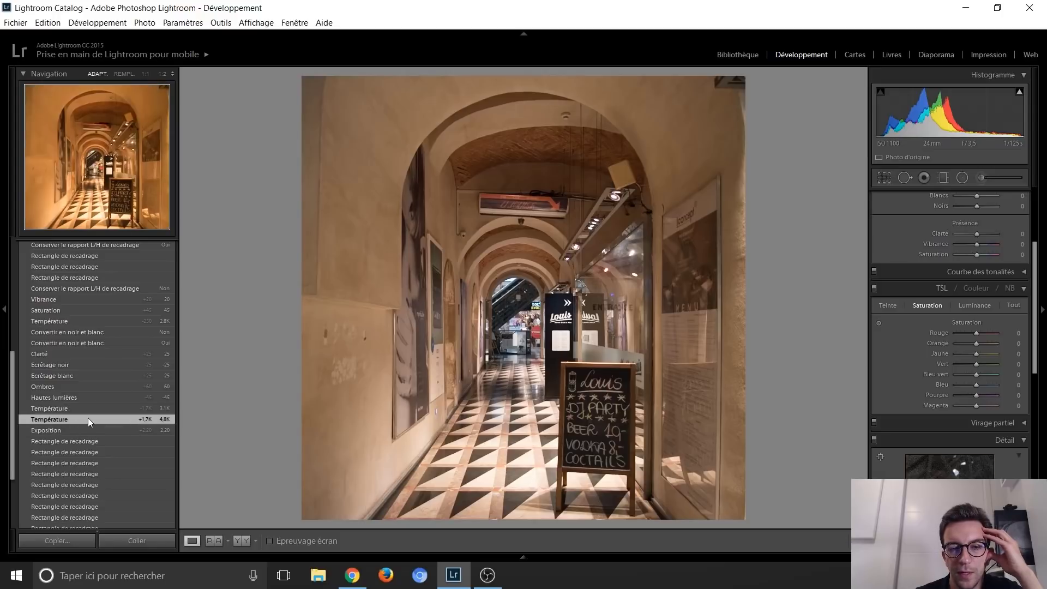
{"action": "left_click", "coordinate": [88, 408]}
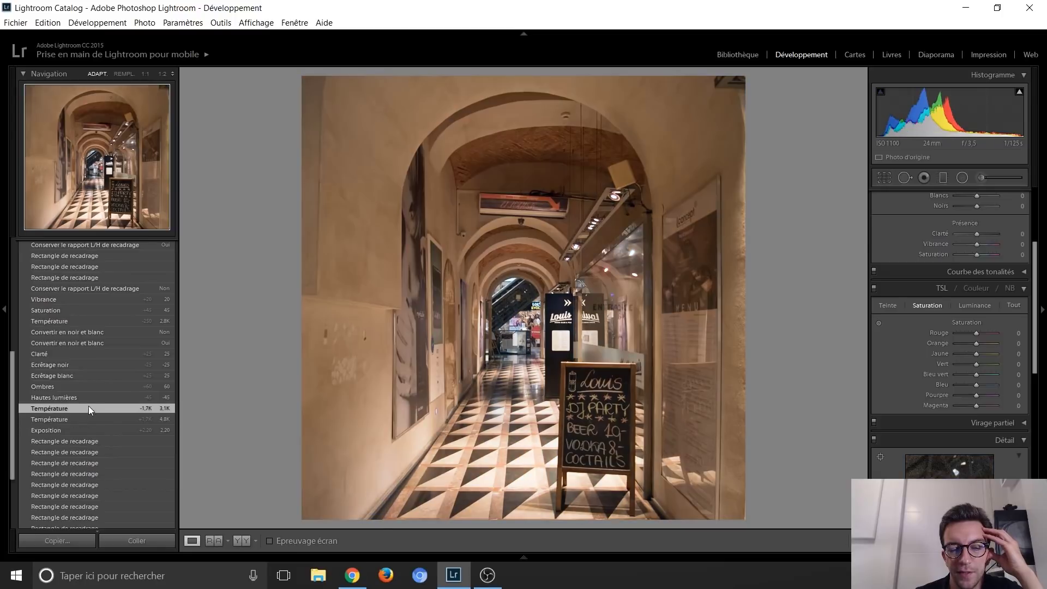
{"action": "left_click", "coordinate": [87, 398]}
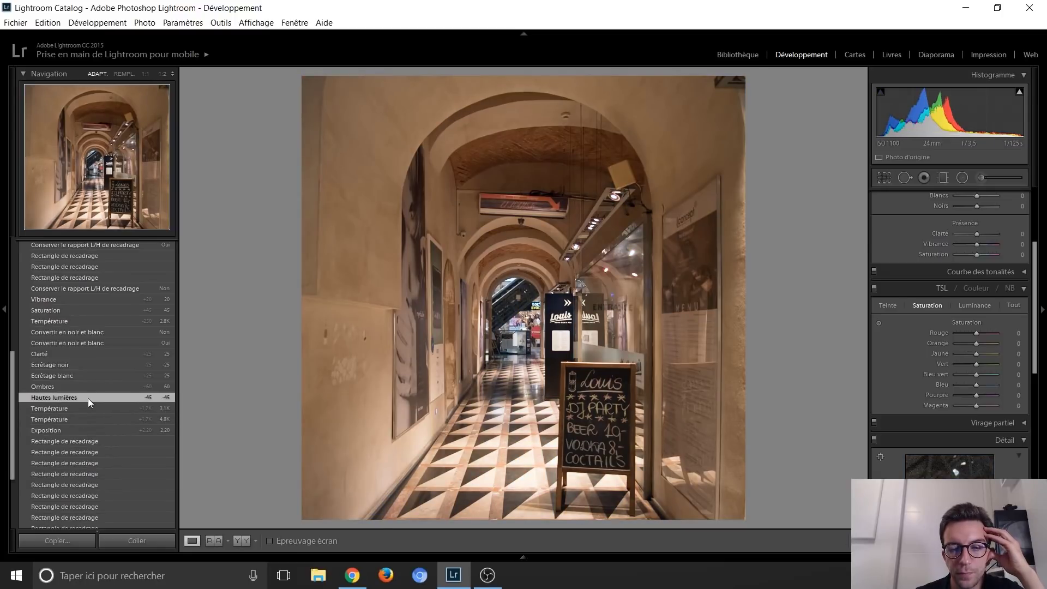
{"action": "left_click", "coordinate": [89, 387]}
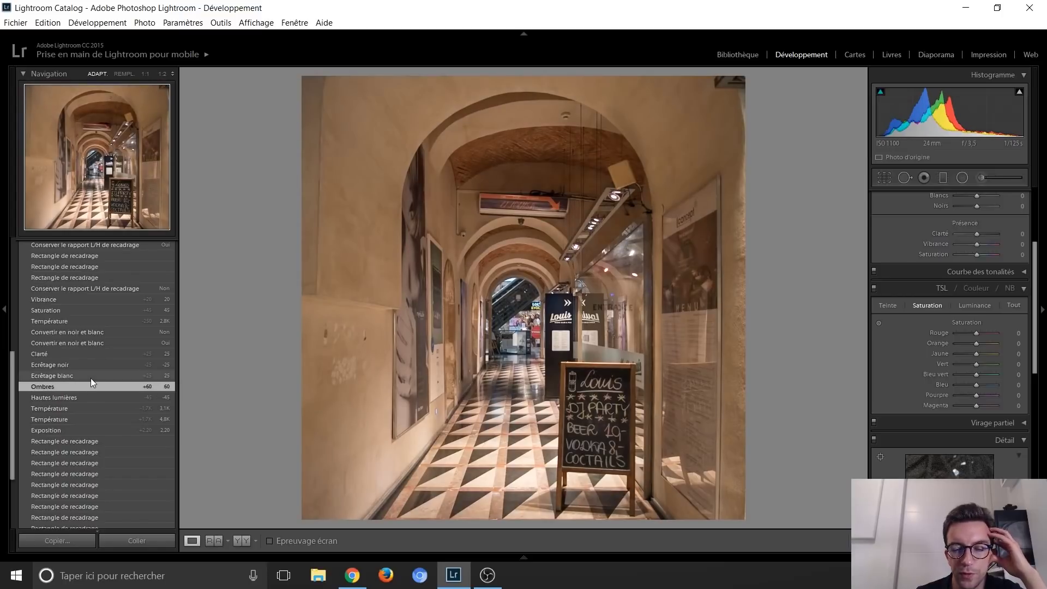
{"action": "left_click", "coordinate": [90, 378]}
{"action": "scroll", "coordinate": [75, 416], "scroll_direction": "up", "scroll_amount": 1}
{"action": "left_click", "coordinate": [80, 419]}
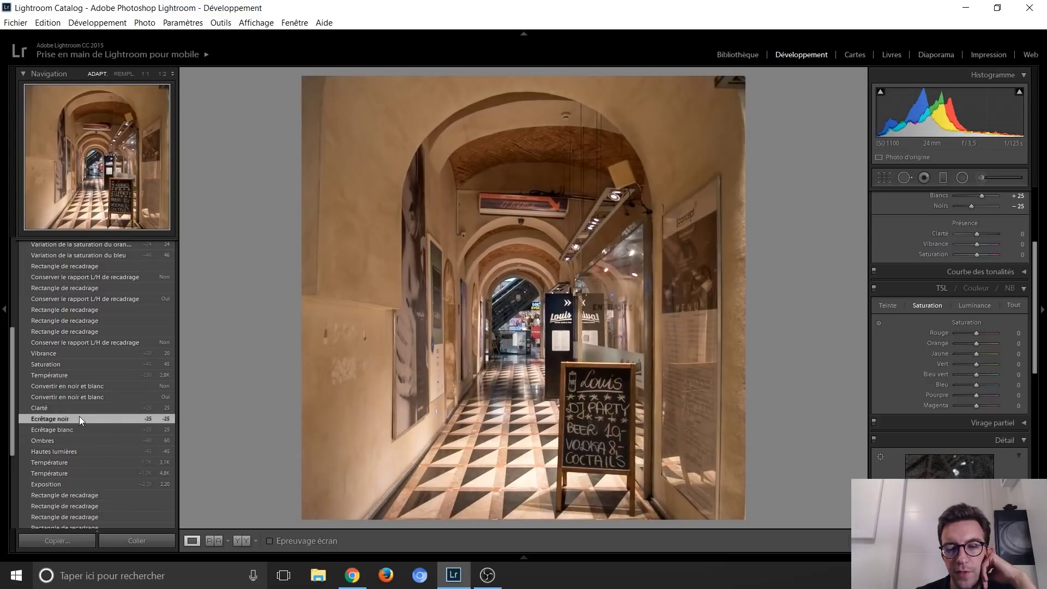
{"action": "left_click", "coordinate": [79, 407]}
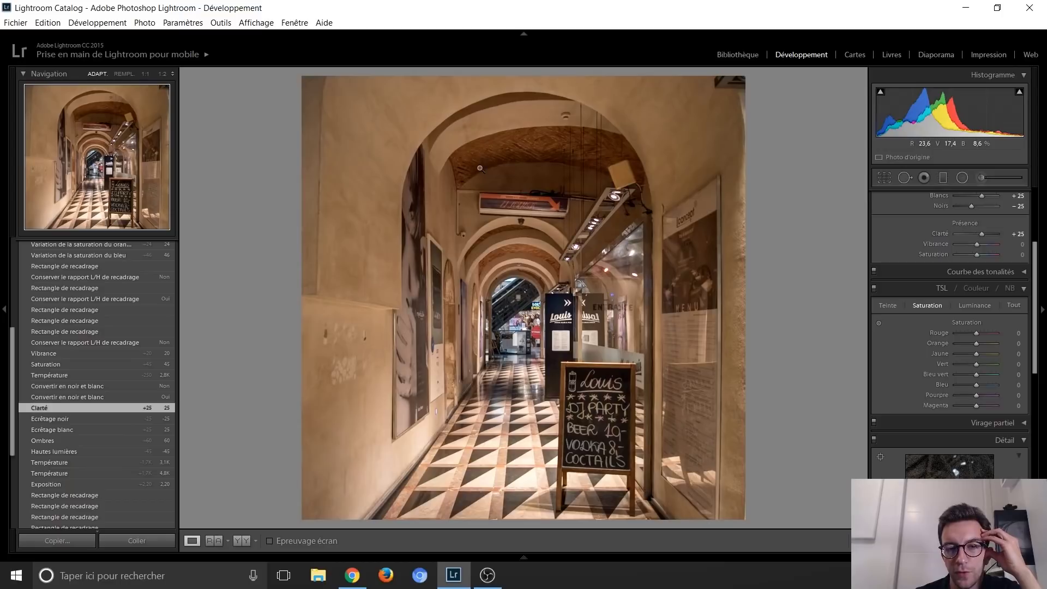
{"action": "left_click", "coordinate": [90, 397]}
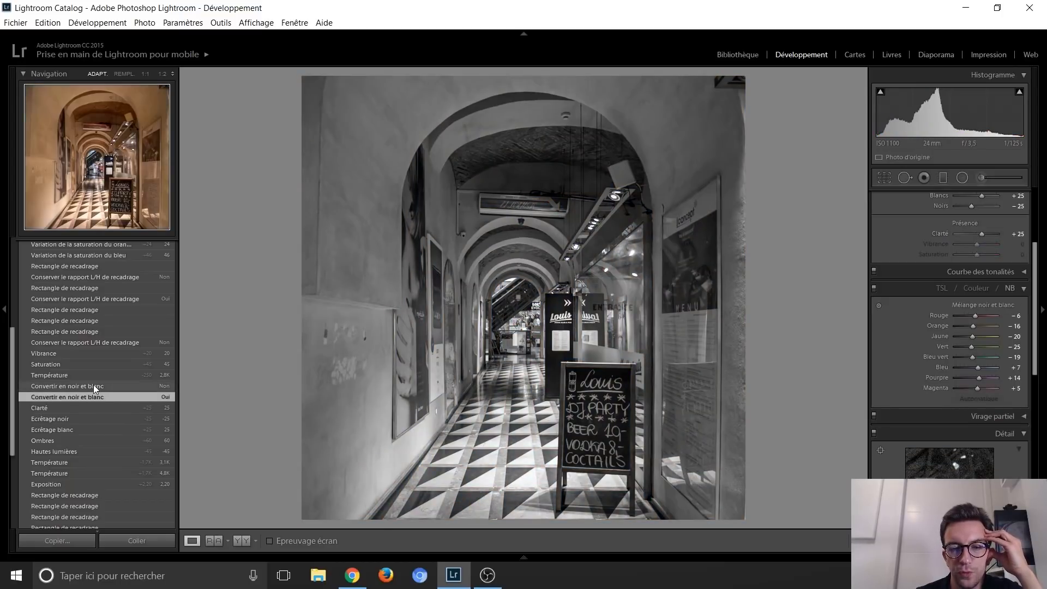
Step: Compare B&W and colour, returning the corridor to colour at Température −250
{"action": "left_click", "coordinate": [93, 386]}
{"action": "left_click", "coordinate": [95, 398]}
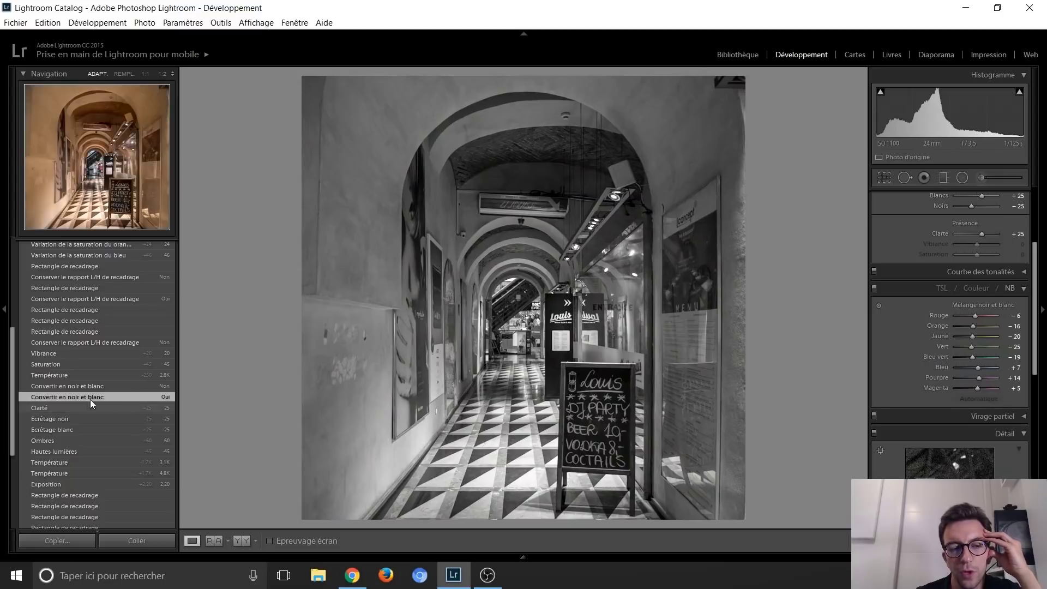
{"action": "left_click", "coordinate": [79, 387]}
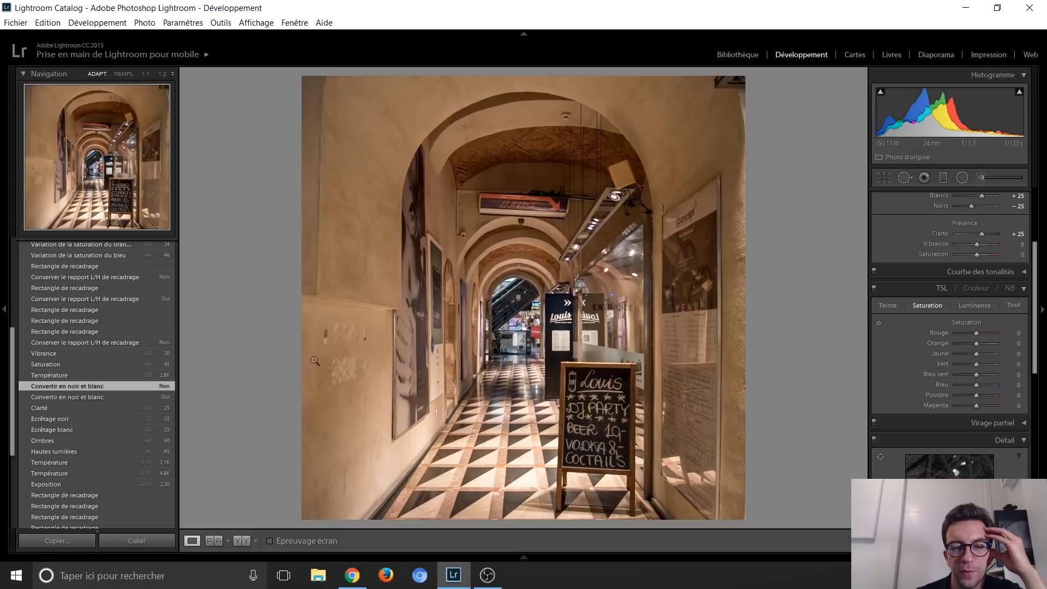
{"action": "left_click", "coordinate": [80, 376]}
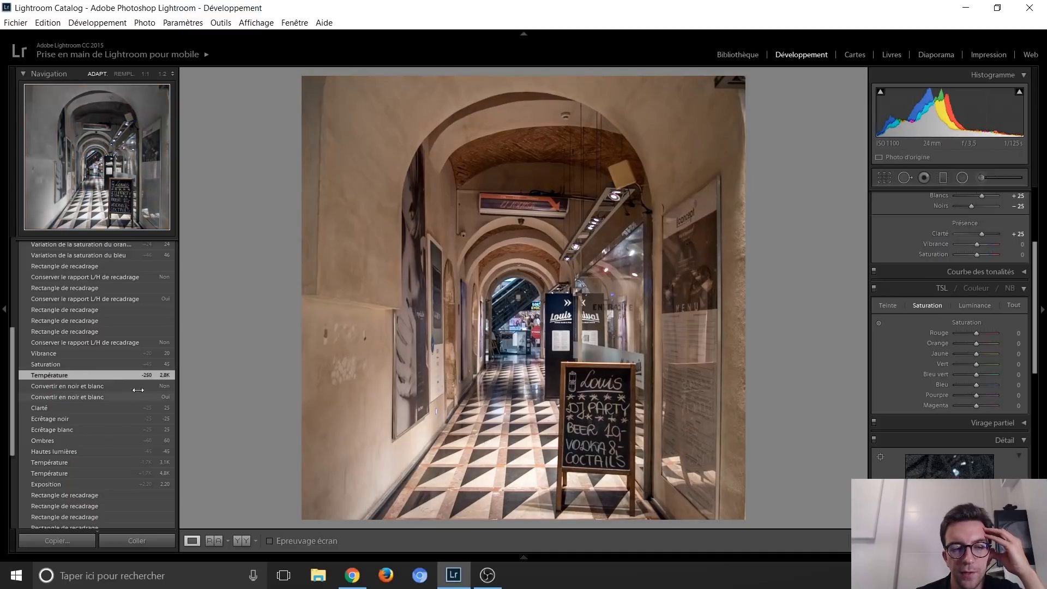
Step: Show the Saturation +45 and Vibrance +20 steps, then the crop-ratio unlock step
{"action": "left_click", "coordinate": [101, 367]}
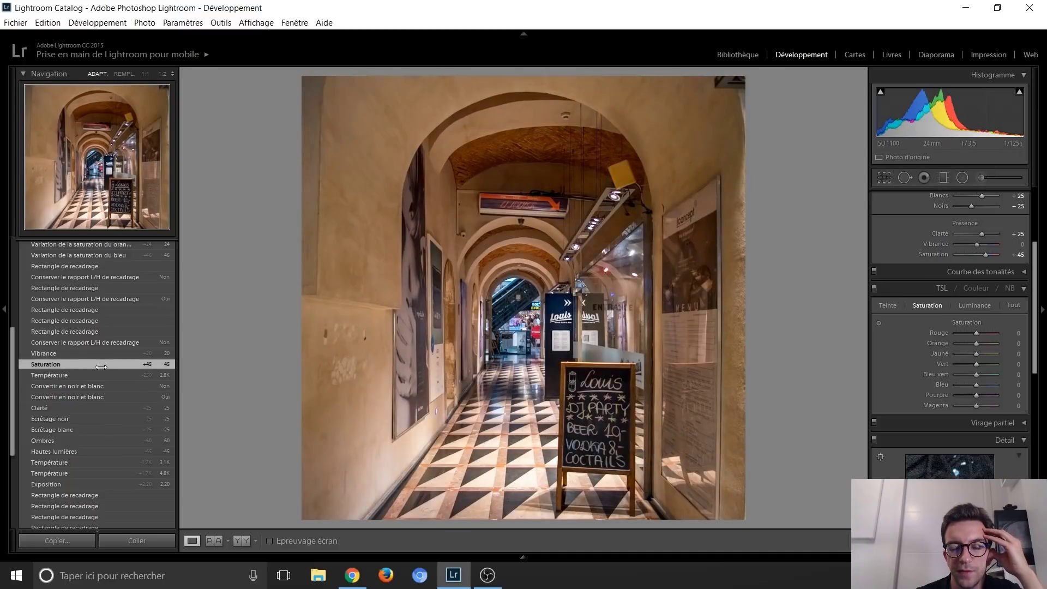
{"action": "left_click", "coordinate": [98, 376]}
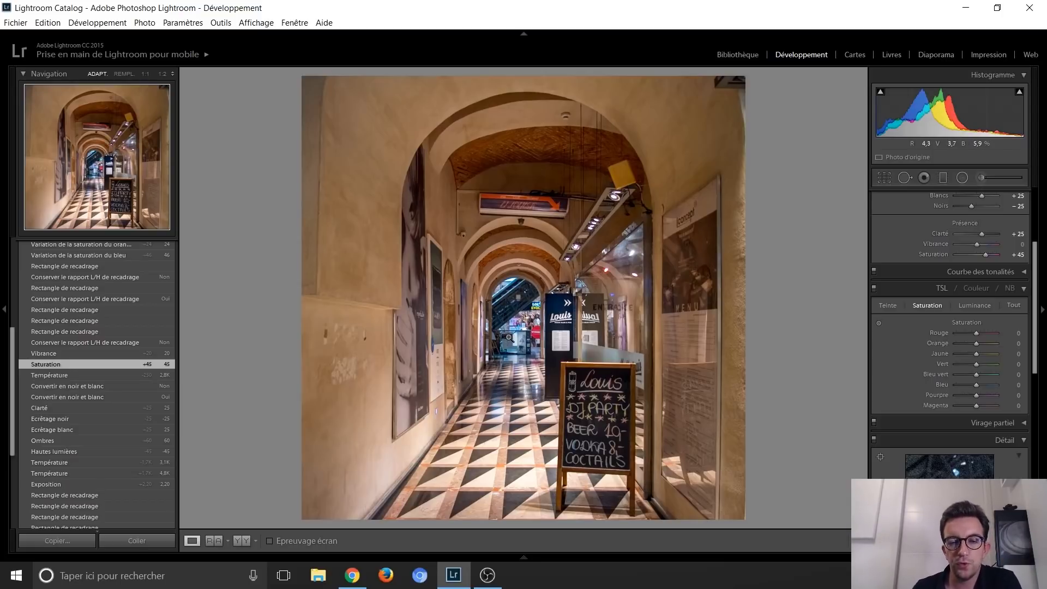
{"action": "left_click", "coordinate": [98, 352]}
{"action": "scroll", "coordinate": [101, 359], "scroll_direction": "up", "scroll_amount": 3}
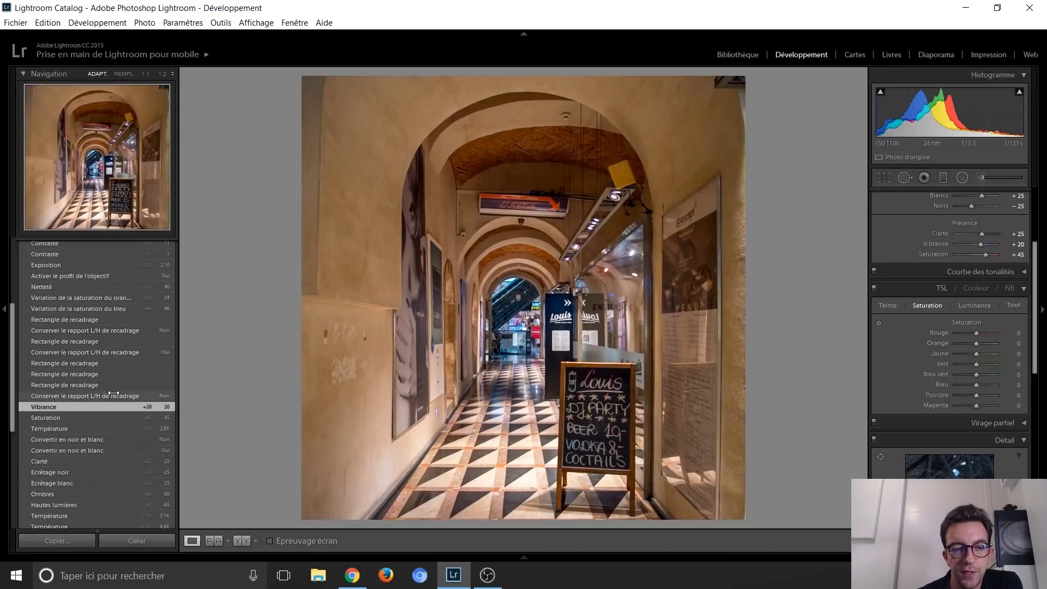
{"action": "left_click", "coordinate": [113, 394]}
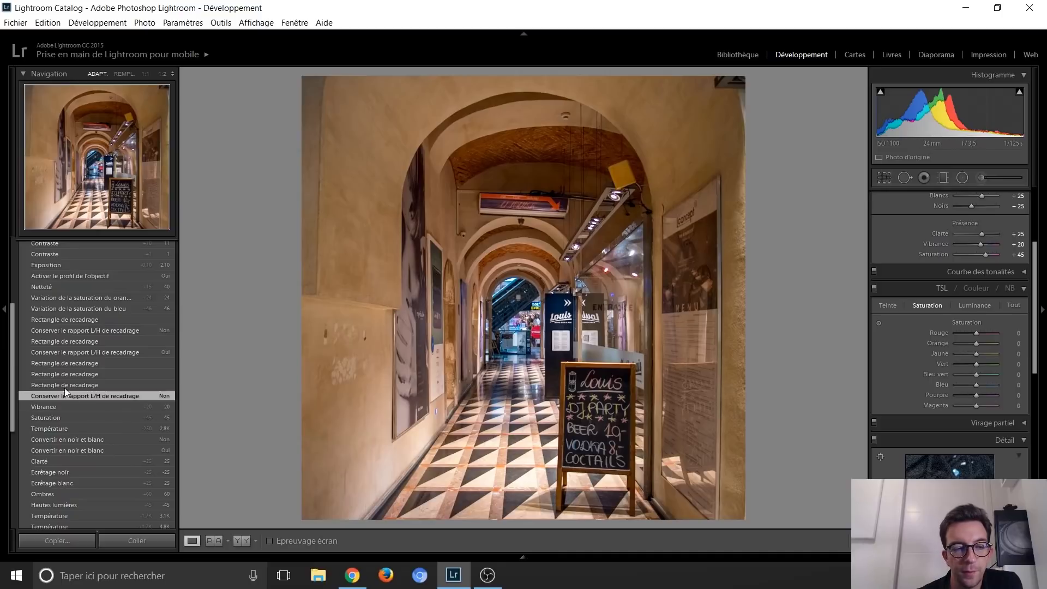
Step: Show two corridor crop steps, then preview the blue and orange saturation steps
{"action": "left_click", "coordinate": [78, 362]}
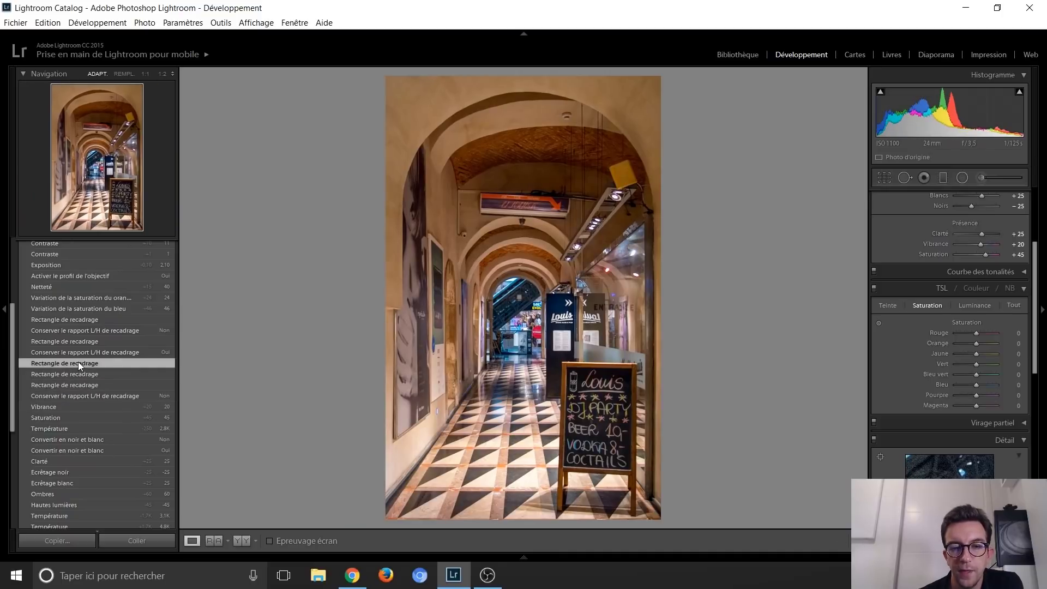
{"action": "left_click", "coordinate": [77, 322]}
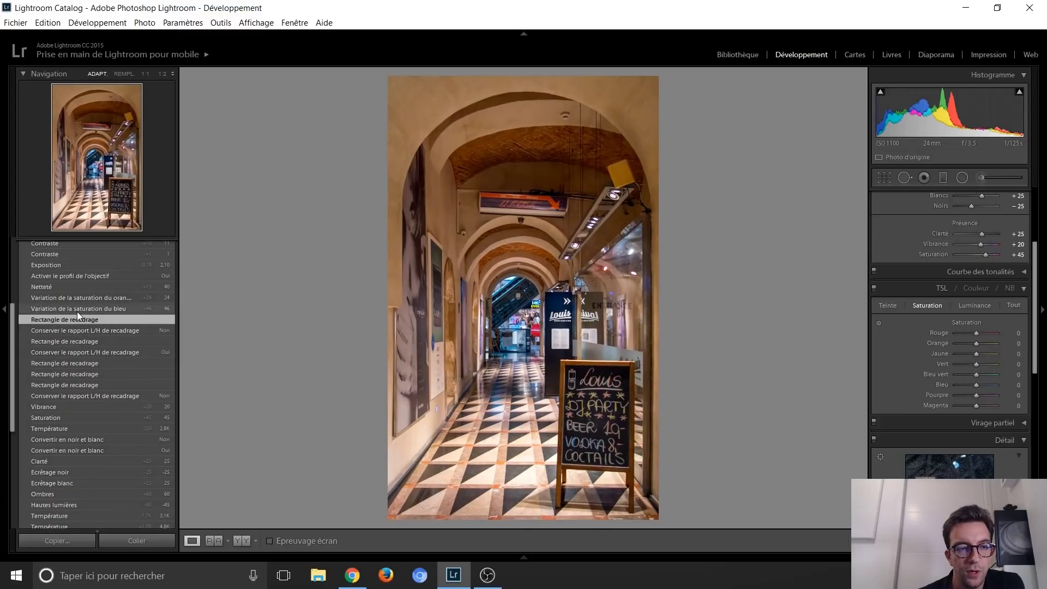
{"action": "scroll", "coordinate": [94, 336], "scroll_direction": "up", "scroll_amount": 2}
{"action": "scroll", "coordinate": [93, 336], "scroll_direction": "up", "scroll_amount": 3}
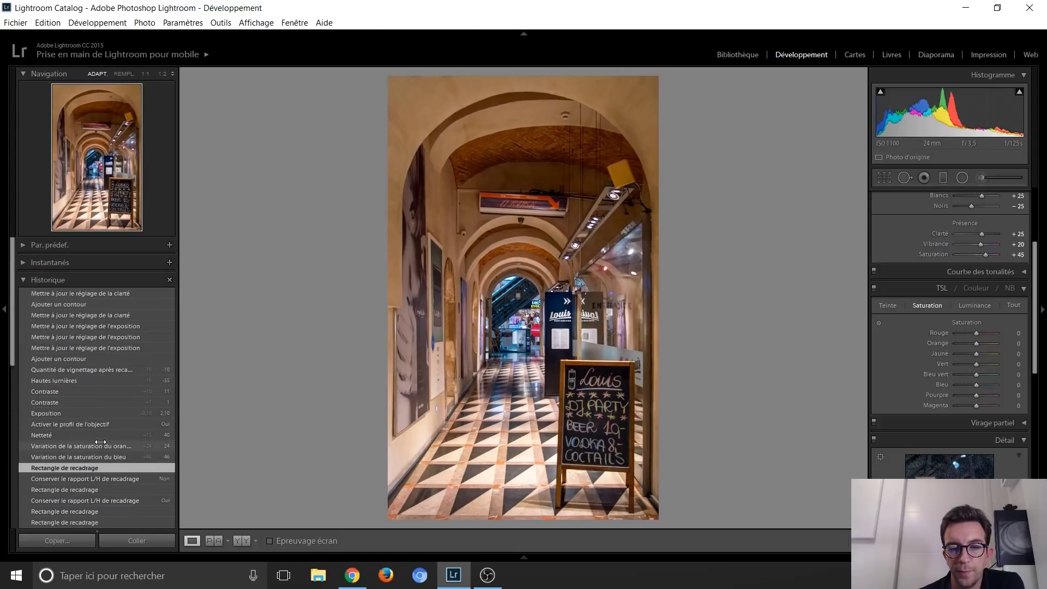
{"action": "left_click", "coordinate": [93, 457]}
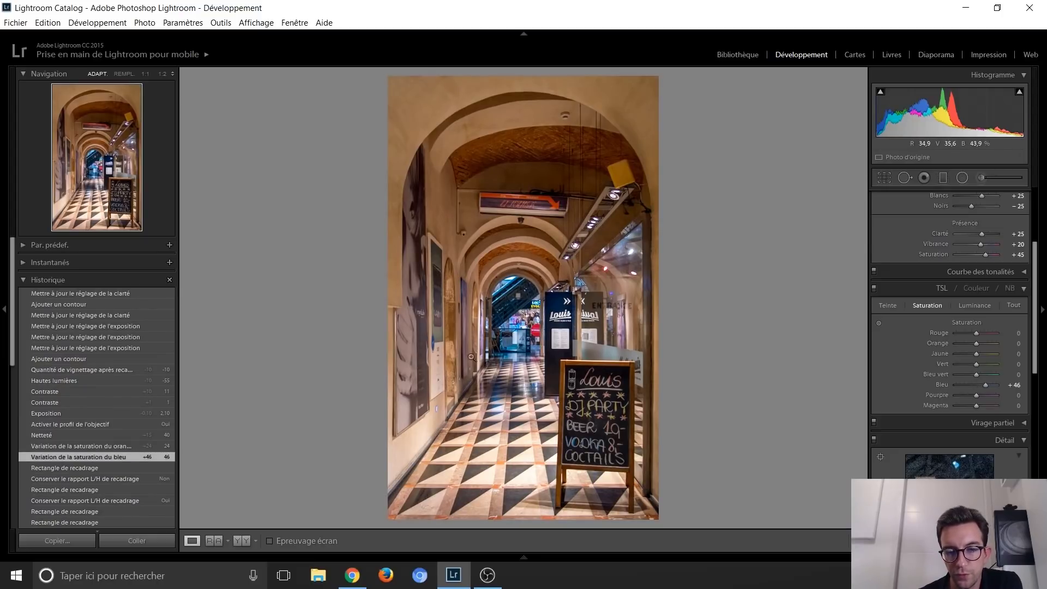
{"action": "left_click", "coordinate": [86, 446]}
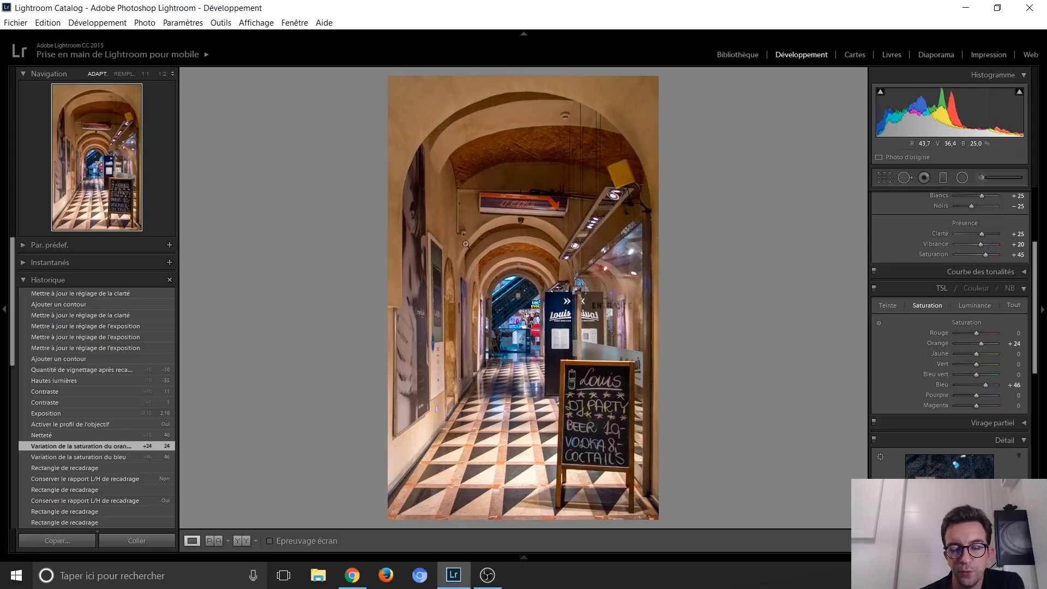
Step: Step back through sharpening, lens profile, exposure, contrast, highlights and vignette states
{"action": "left_click", "coordinate": [64, 432]}
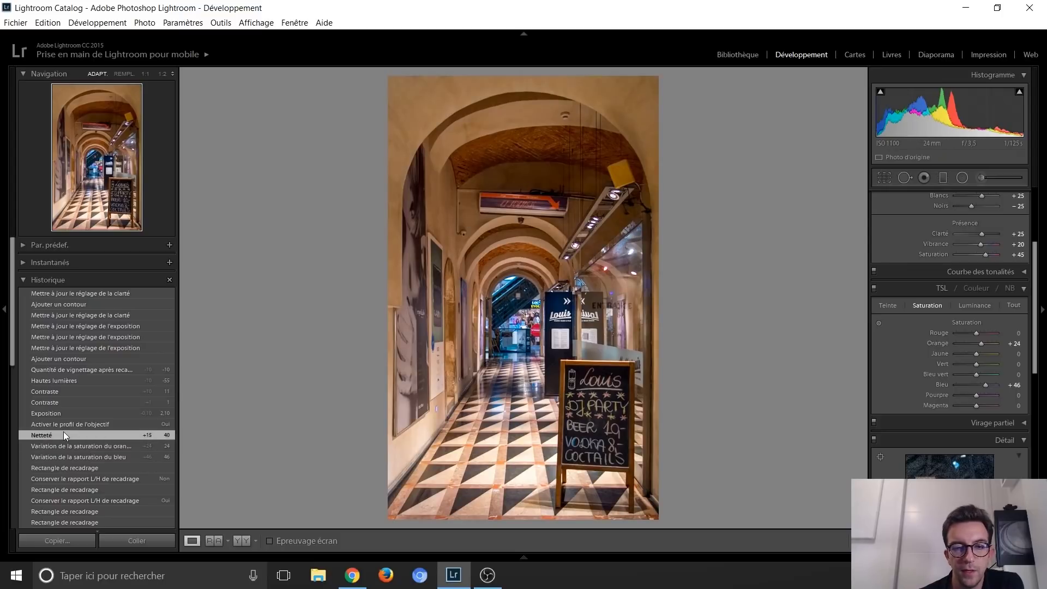
{"action": "left_click", "coordinate": [72, 426]}
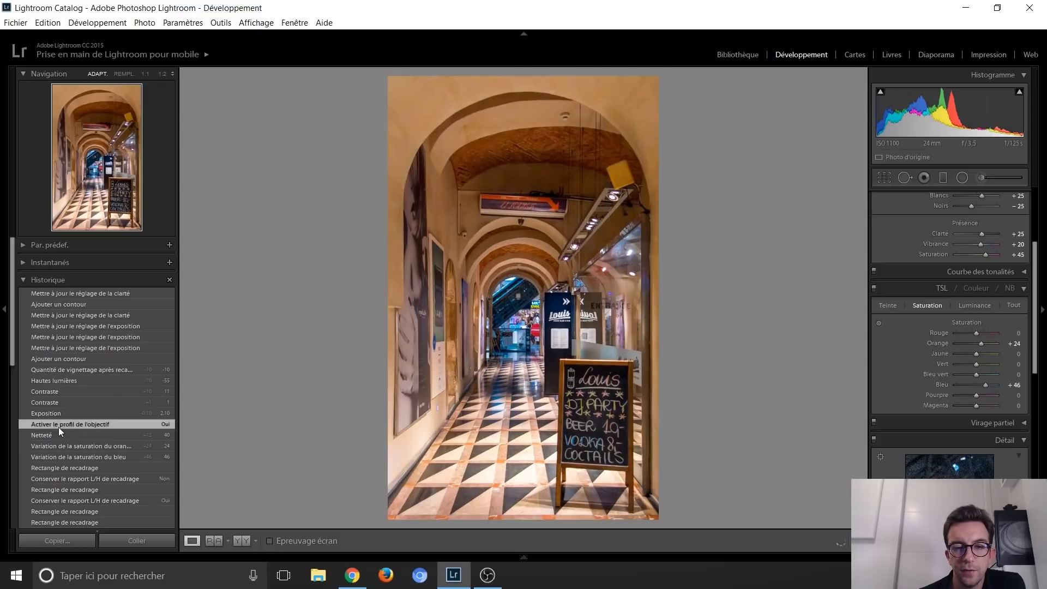
{"action": "left_click", "coordinate": [71, 418]}
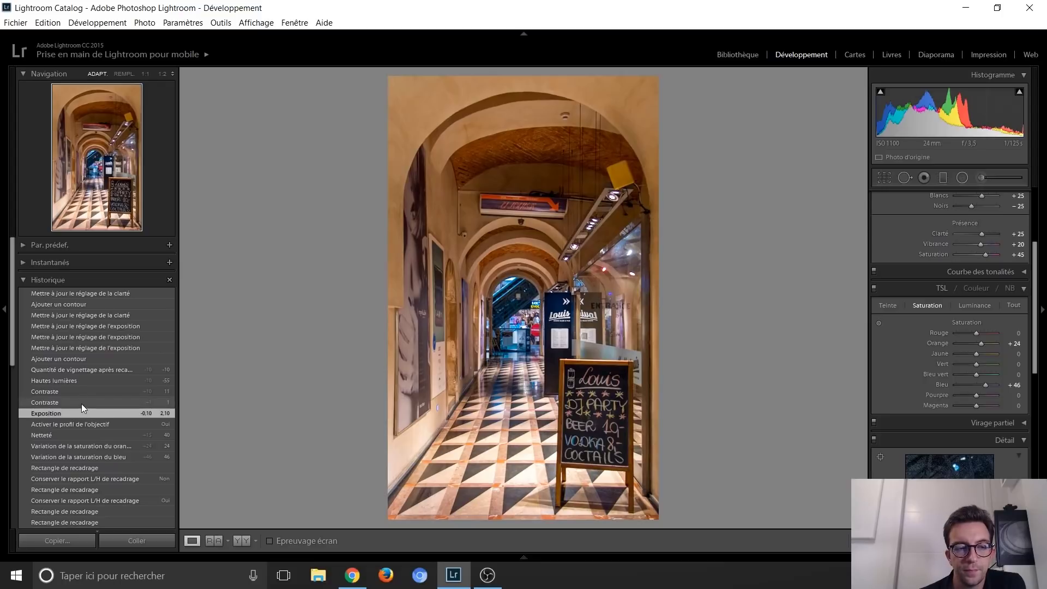
{"action": "left_click", "coordinate": [81, 403]}
{"action": "left_click", "coordinate": [83, 391]}
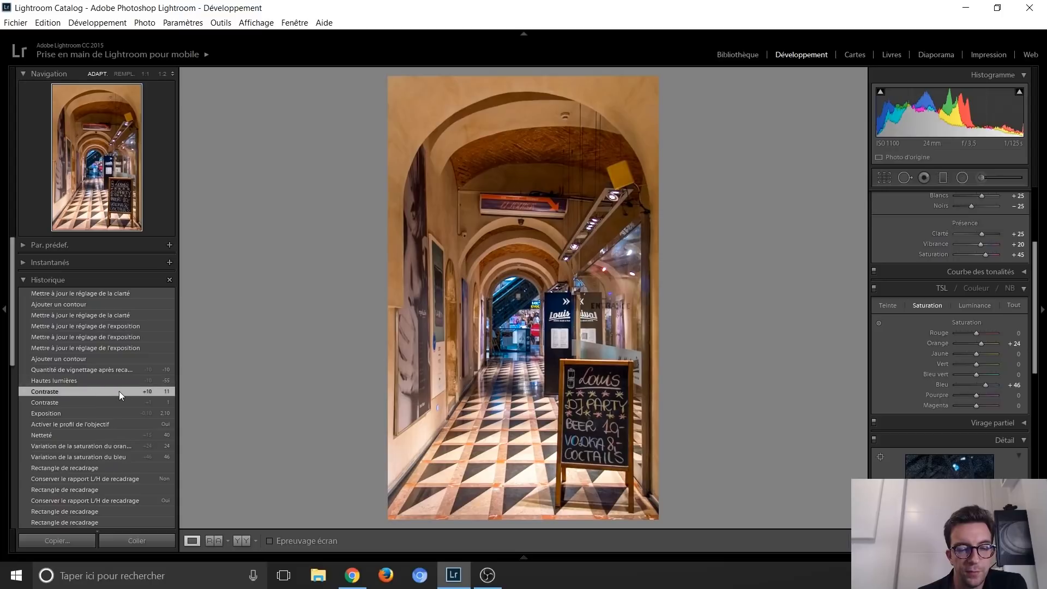
{"action": "left_click", "coordinate": [103, 382]}
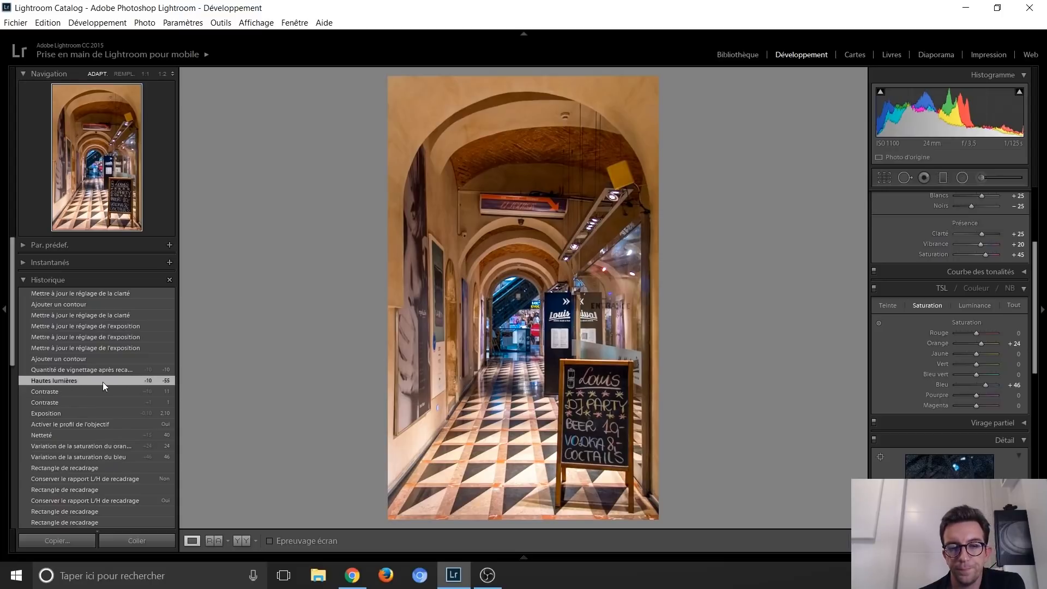
{"action": "left_click", "coordinate": [101, 372]}
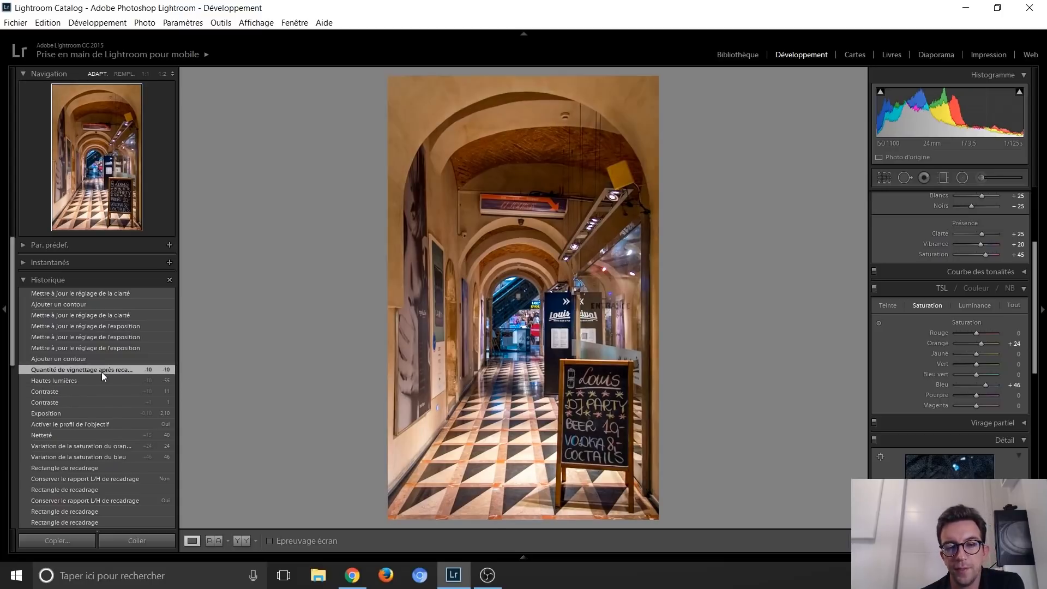
{"action": "left_click", "coordinate": [100, 381]}
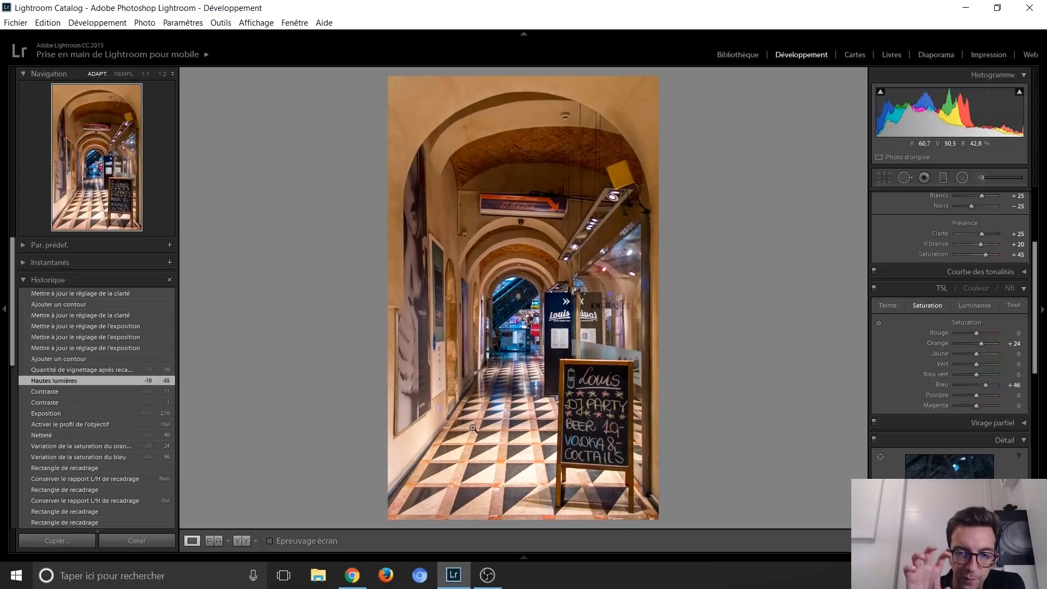
{"action": "left_click", "coordinate": [100, 370]}
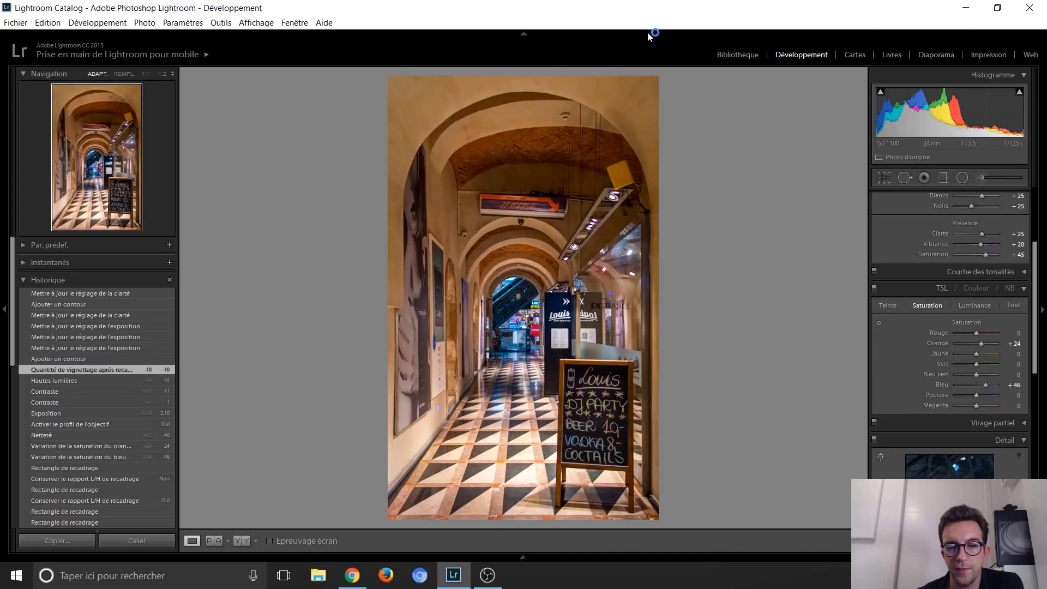
Step: Compare the Ajouter un contour and clarity update states, then jump to the latest edit
{"action": "left_click", "coordinate": [98, 358]}
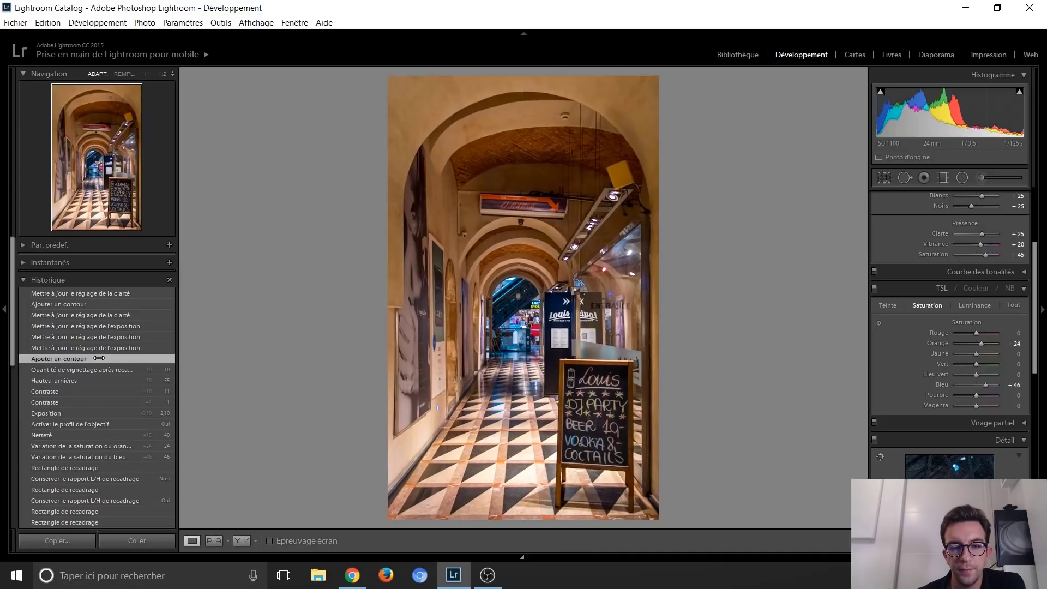
{"action": "left_click", "coordinate": [98, 369]}
{"action": "left_click", "coordinate": [98, 358]}
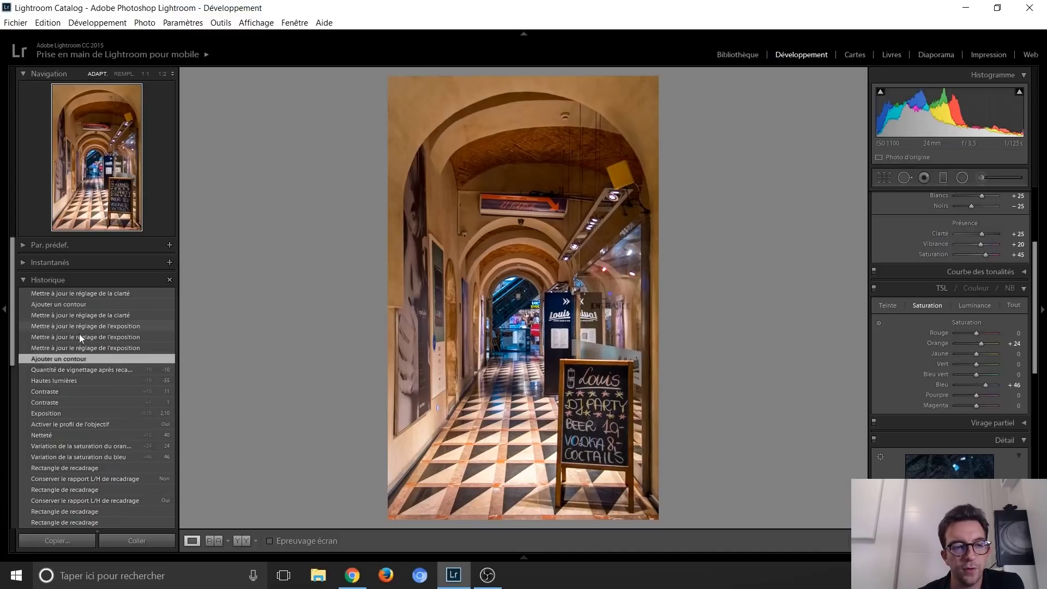
{"action": "left_click", "coordinate": [95, 311]}
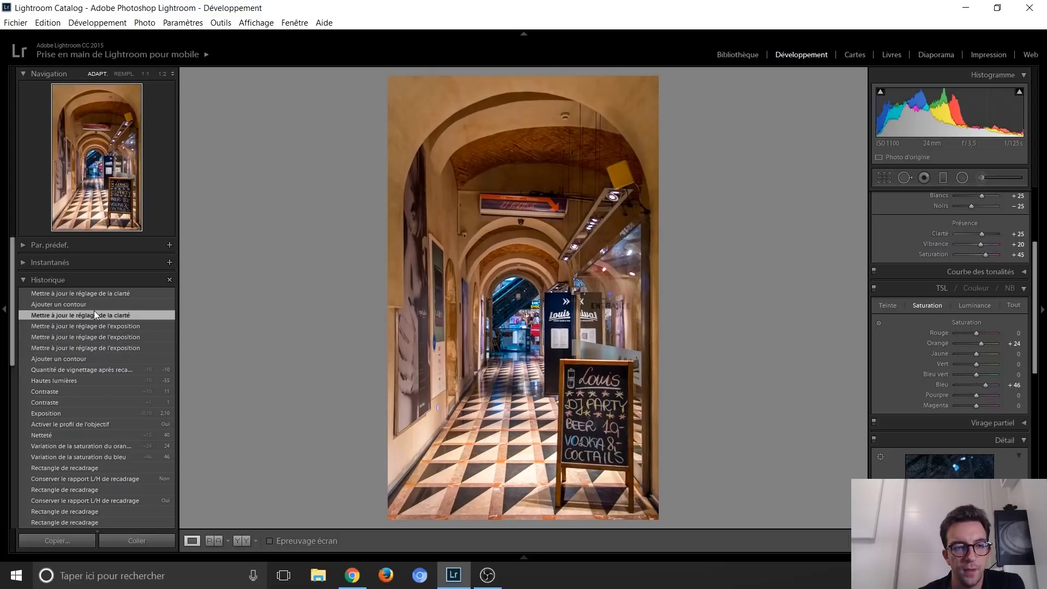
{"action": "left_click", "coordinate": [80, 306]}
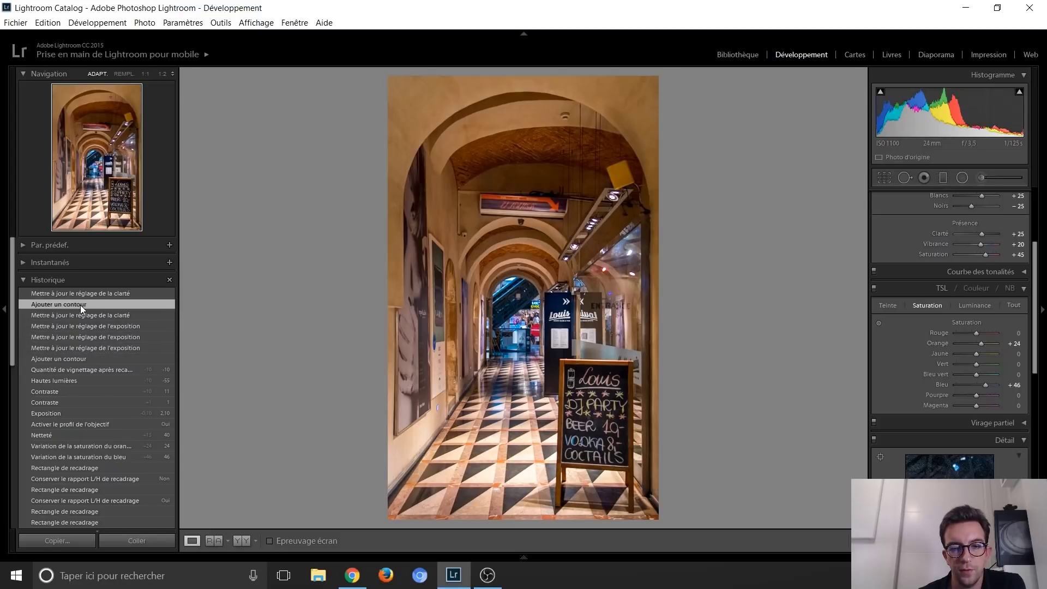
{"action": "left_click", "coordinate": [121, 313]}
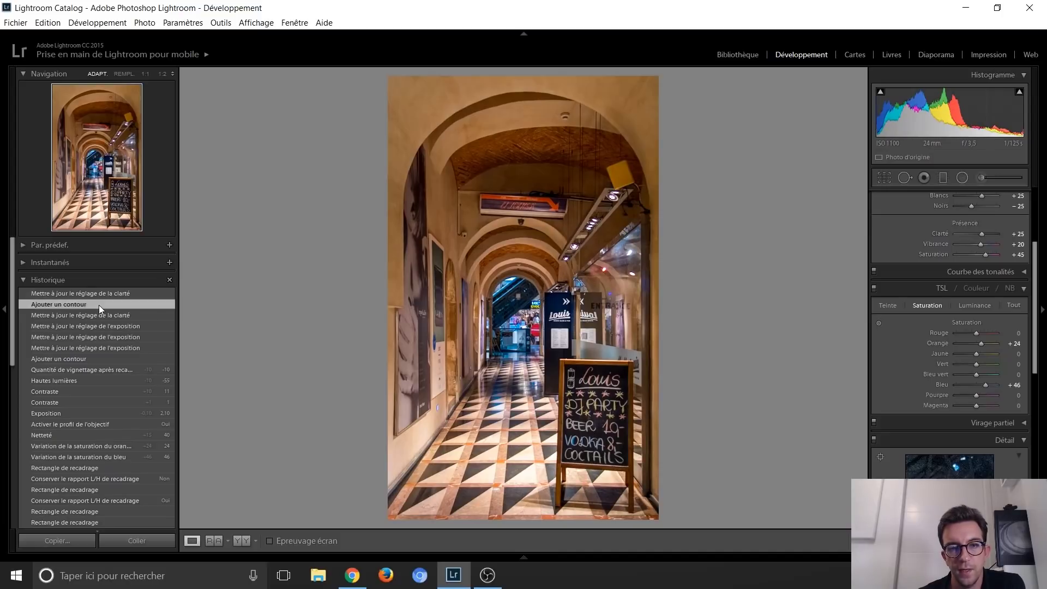
{"action": "left_click", "coordinate": [81, 293]}
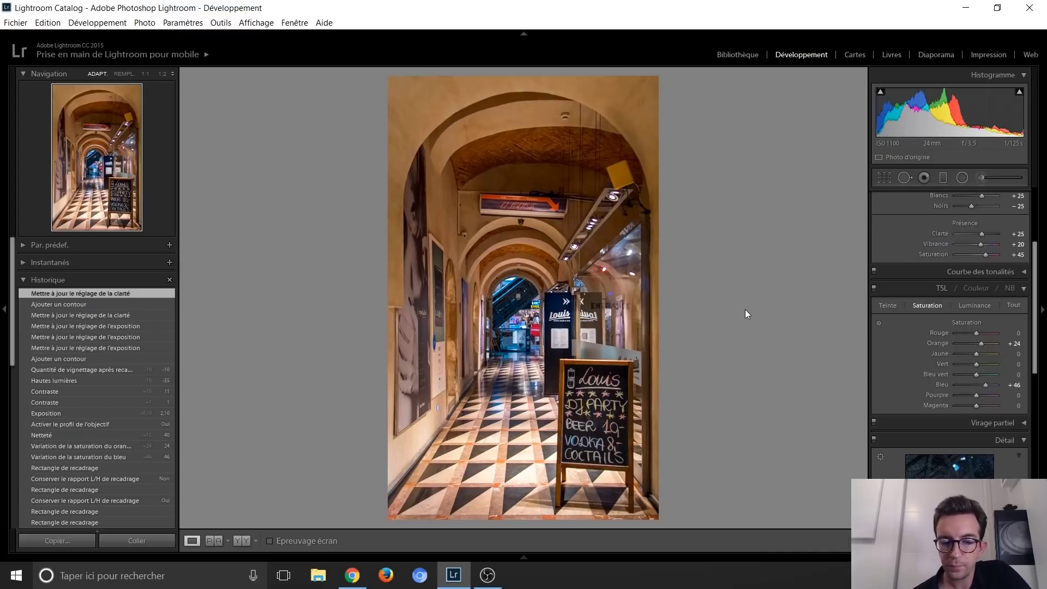
Step: Preview the original imported state, return to the latest edit, and move to the next photo
{"action": "scroll", "coordinate": [145, 350], "scroll_direction": "down", "scroll_amount": 5}
{"action": "scroll", "coordinate": [145, 350], "scroll_direction": "down", "scroll_amount": 2}
{"action": "left_click", "coordinate": [109, 452]}
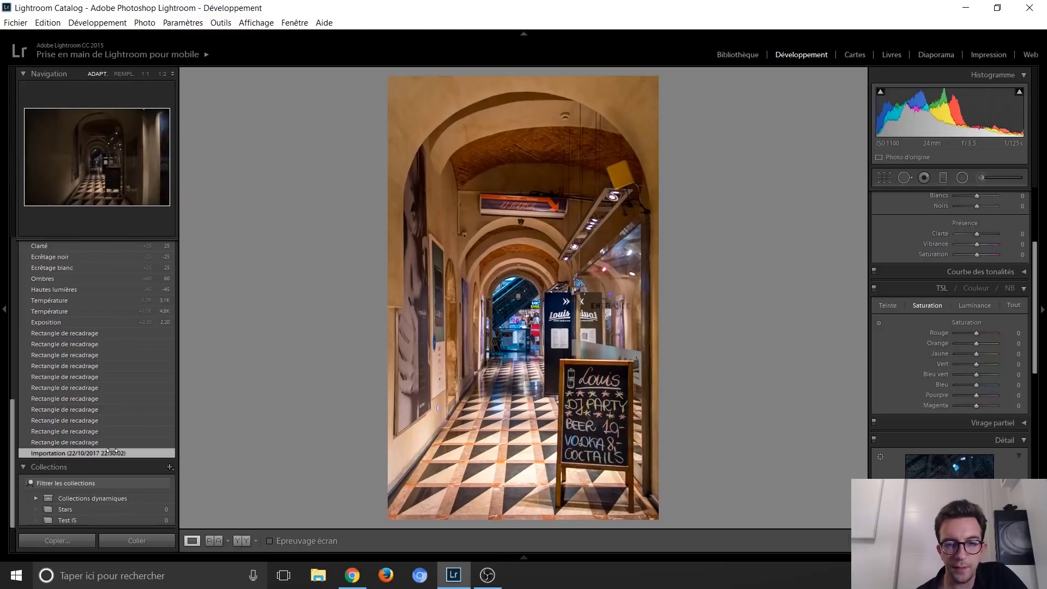
{"action": "scroll", "coordinate": [103, 433], "scroll_direction": "up", "scroll_amount": 10}
{"action": "left_click", "coordinate": [104, 293]}
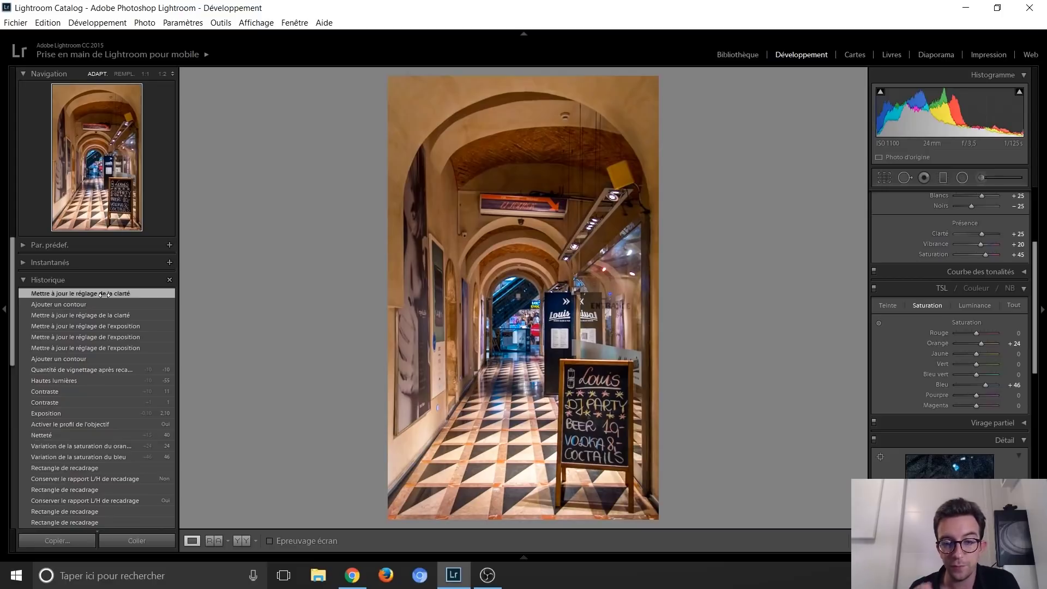
{"action": "key", "text": "Right"}
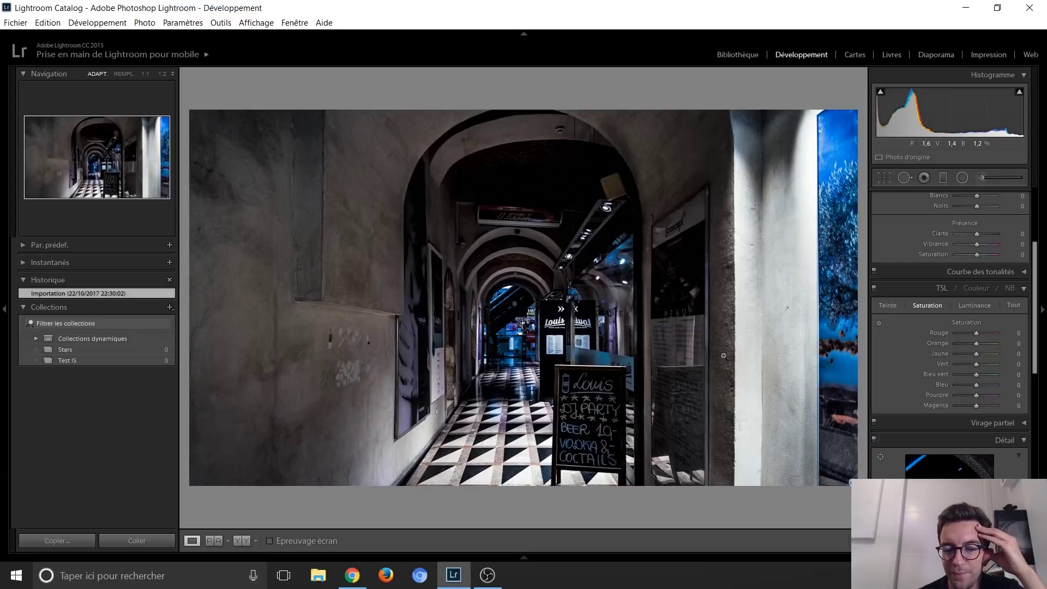
Step: Browse right past the edited and unedited corridor photos to the grey horse in the meadow
{"action": "key", "text": "Right"}
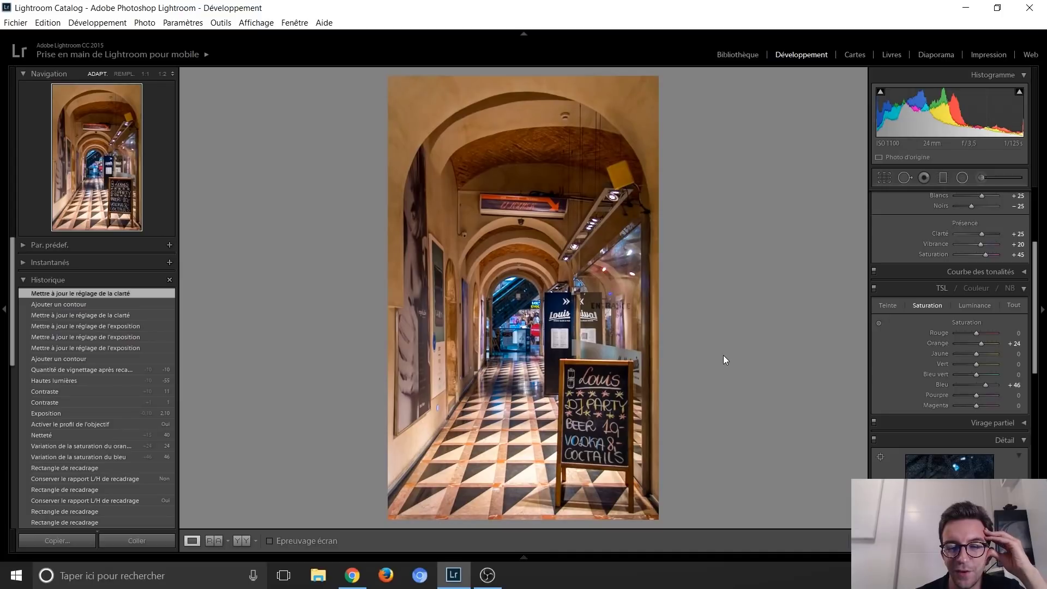
{"action": "key", "text": "Right"}
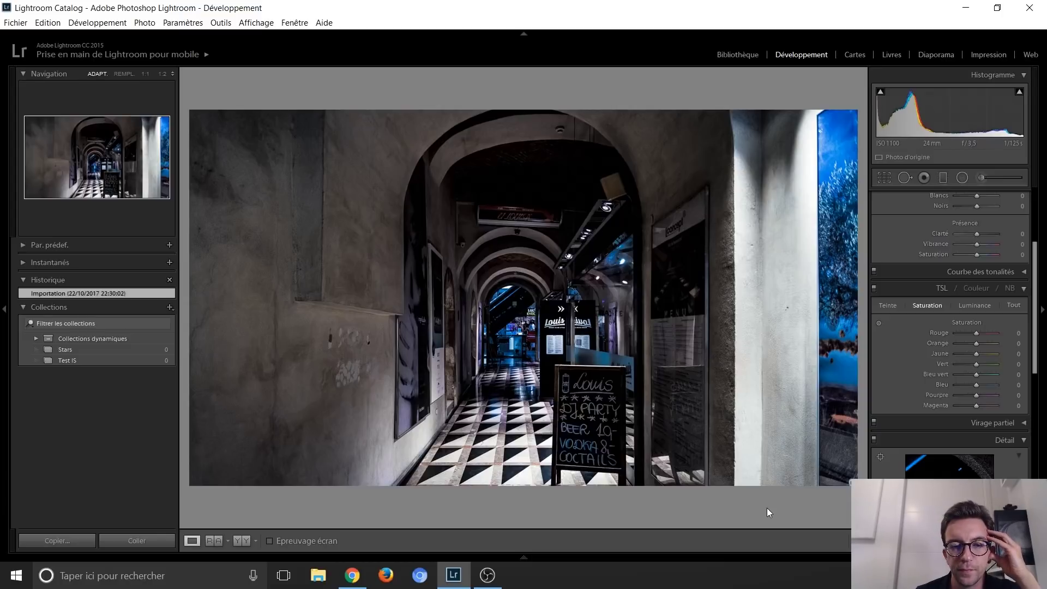
{"action": "key", "text": "Right"}
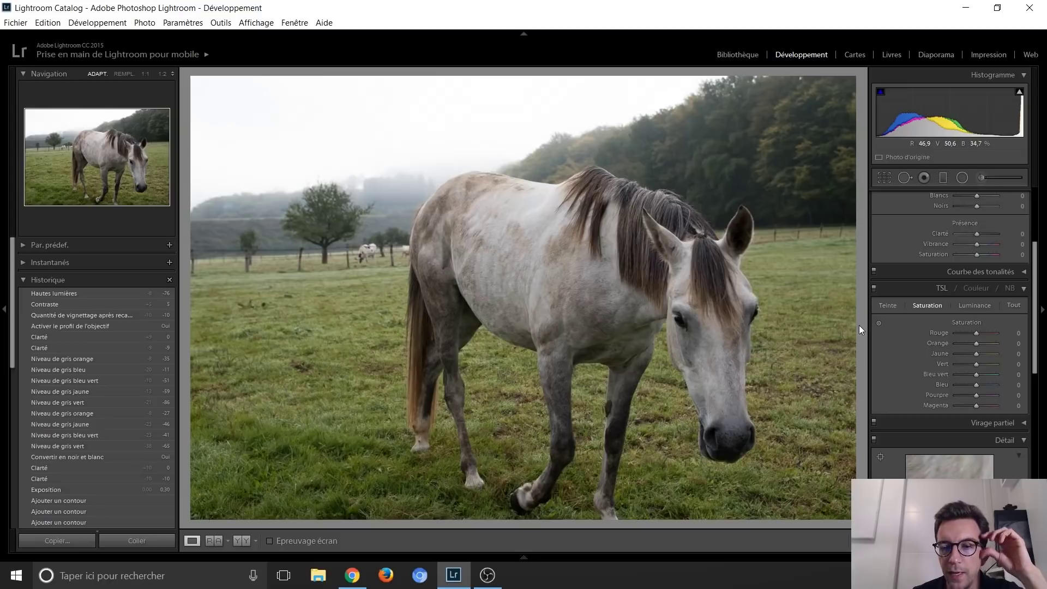
{"action": "scroll", "coordinate": [103, 399], "scroll_direction": "down", "scroll_amount": 5}
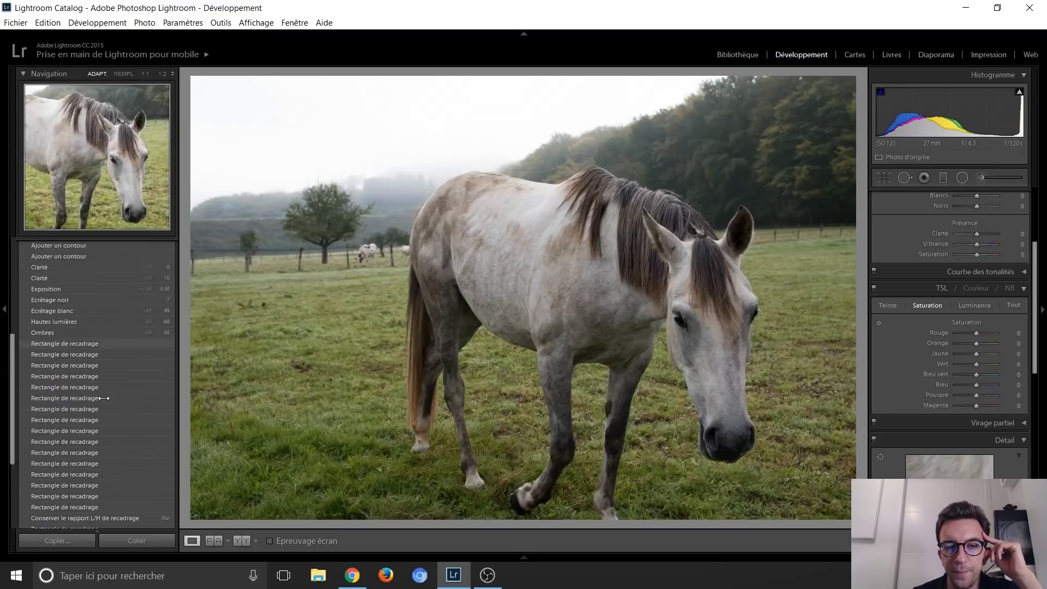
{"action": "scroll", "coordinate": [104, 398], "scroll_direction": "down", "scroll_amount": 4}
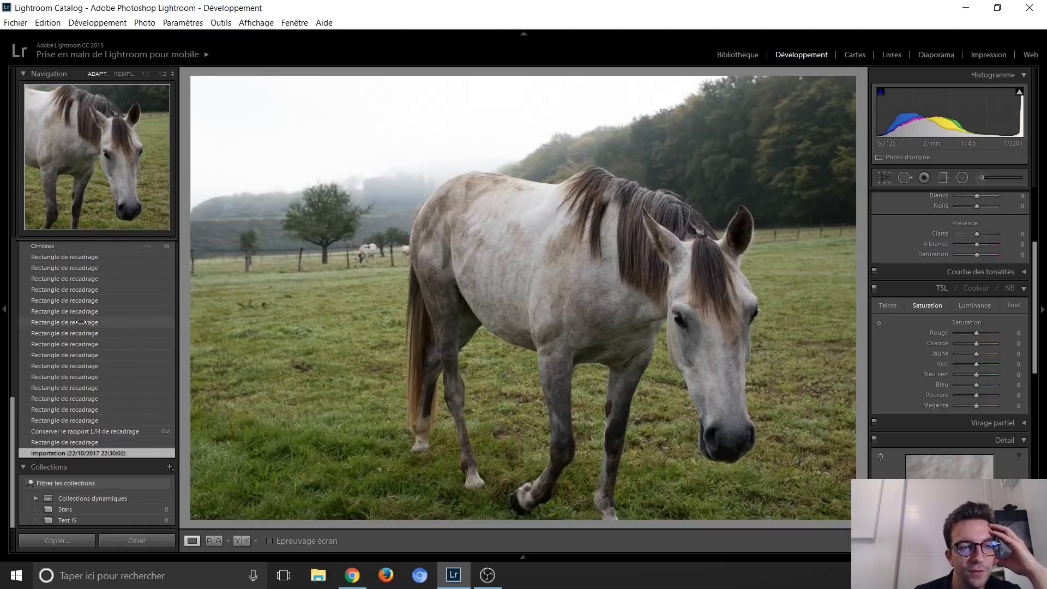
{"action": "left_click", "coordinate": [86, 420]}
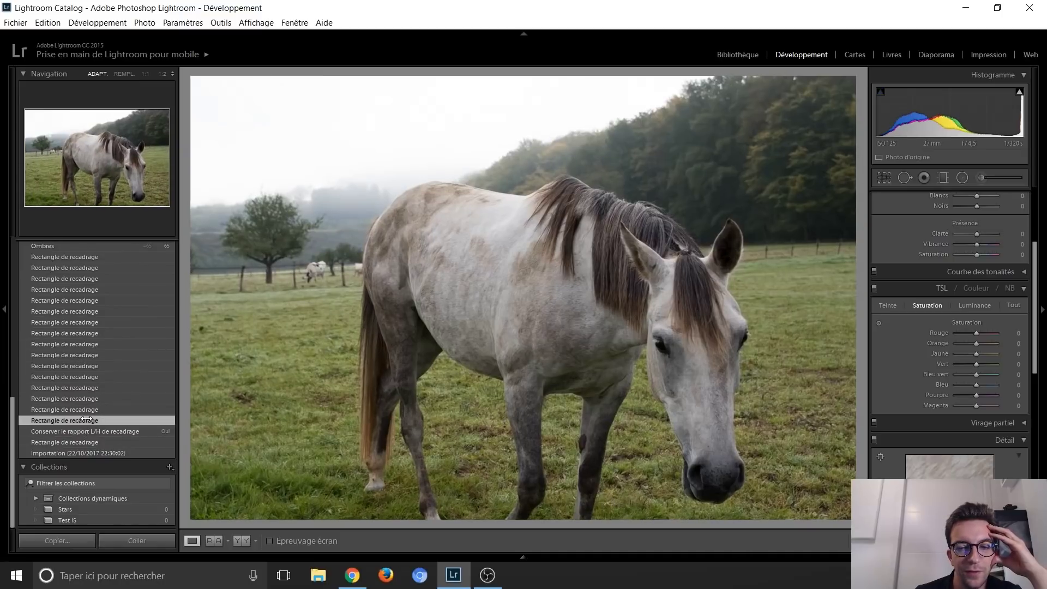
{"action": "left_click", "coordinate": [85, 387]}
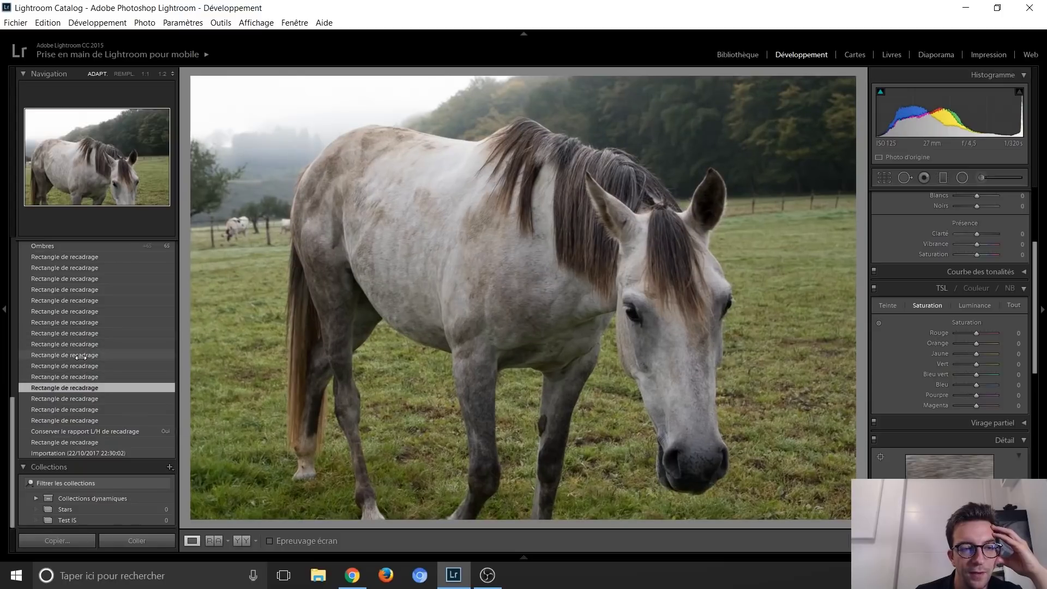
{"action": "left_click", "coordinate": [81, 355]}
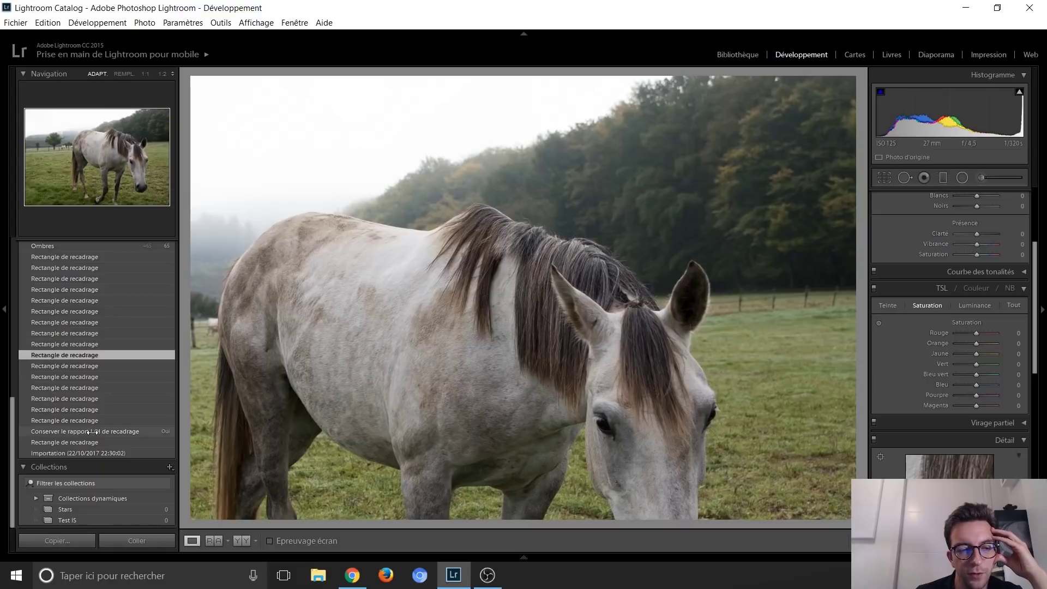
{"action": "left_click", "coordinate": [93, 454]}
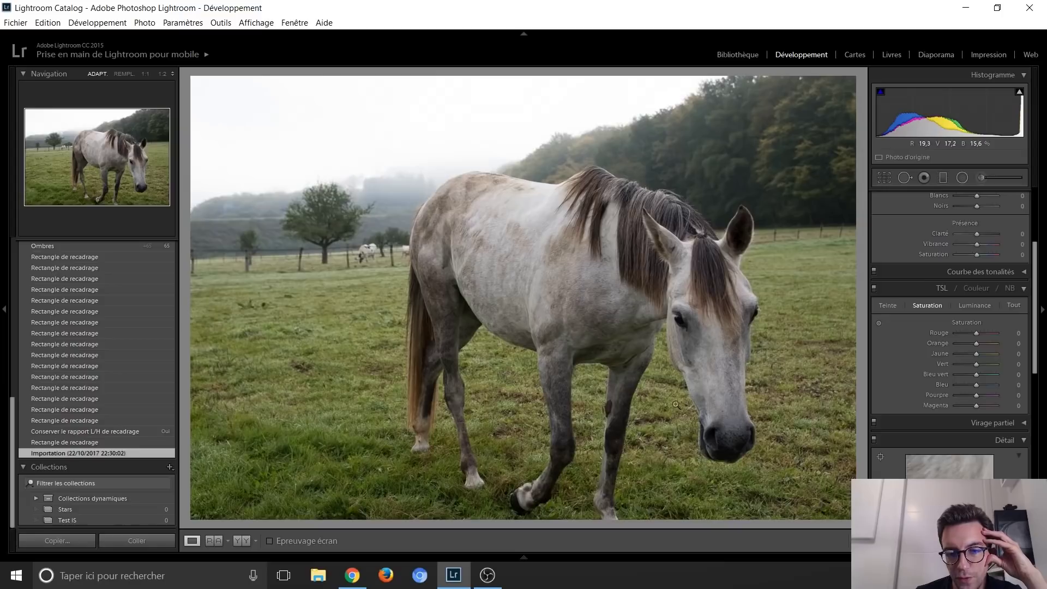
Step: Show the horse's latest crop, then step back through Ombres, Hautes lumières, clipping and Exposition
{"action": "left_click", "coordinate": [83, 257]}
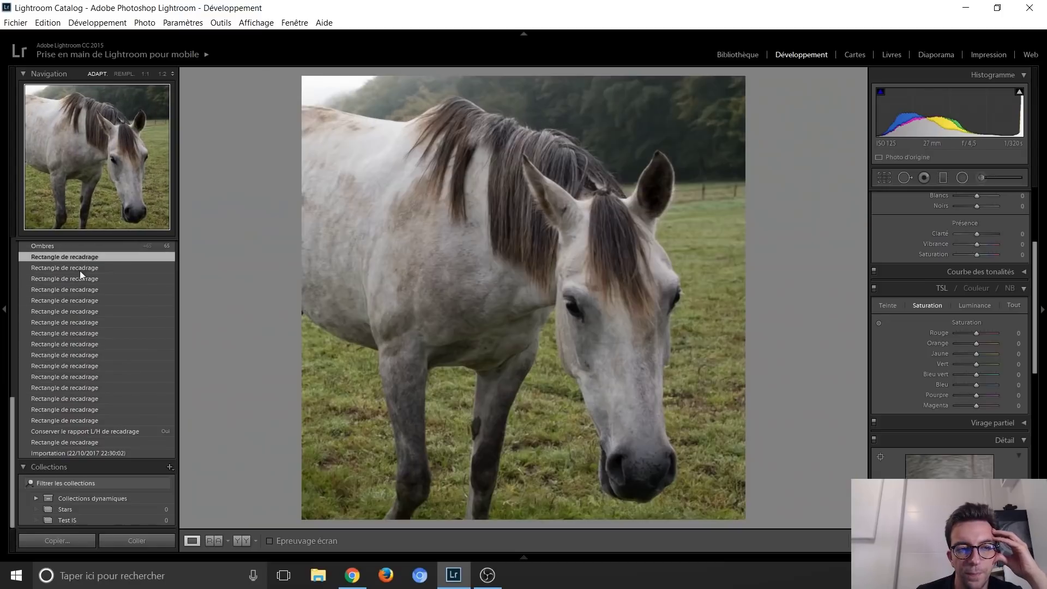
{"action": "scroll", "coordinate": [99, 381], "scroll_direction": "up", "scroll_amount": 2}
{"action": "scroll", "coordinate": [104, 414], "scroll_direction": "up", "scroll_amount": 6}
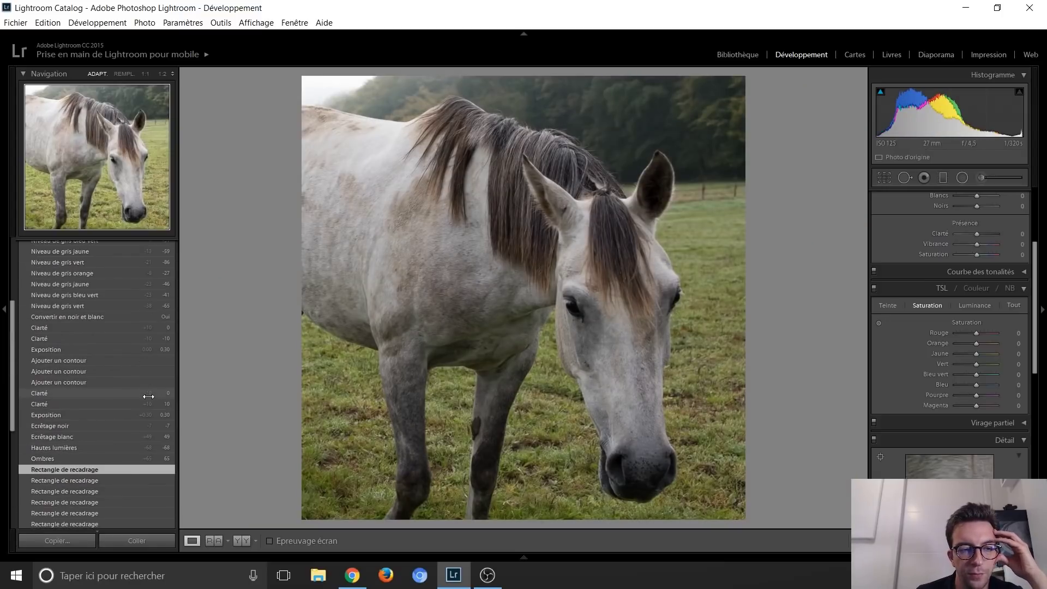
{"action": "left_click", "coordinate": [108, 458]}
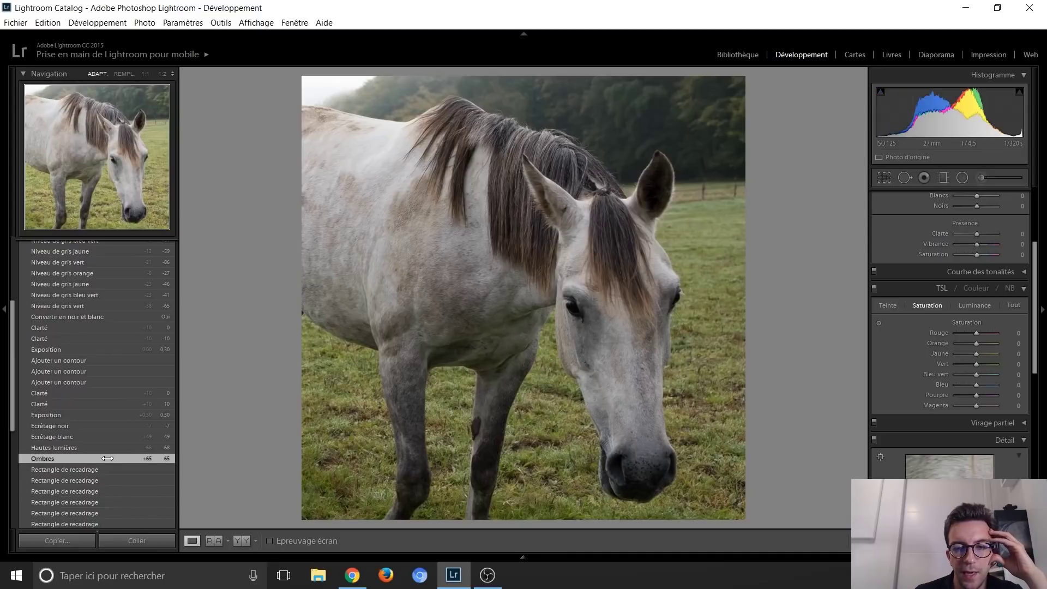
{"action": "left_click", "coordinate": [95, 447]}
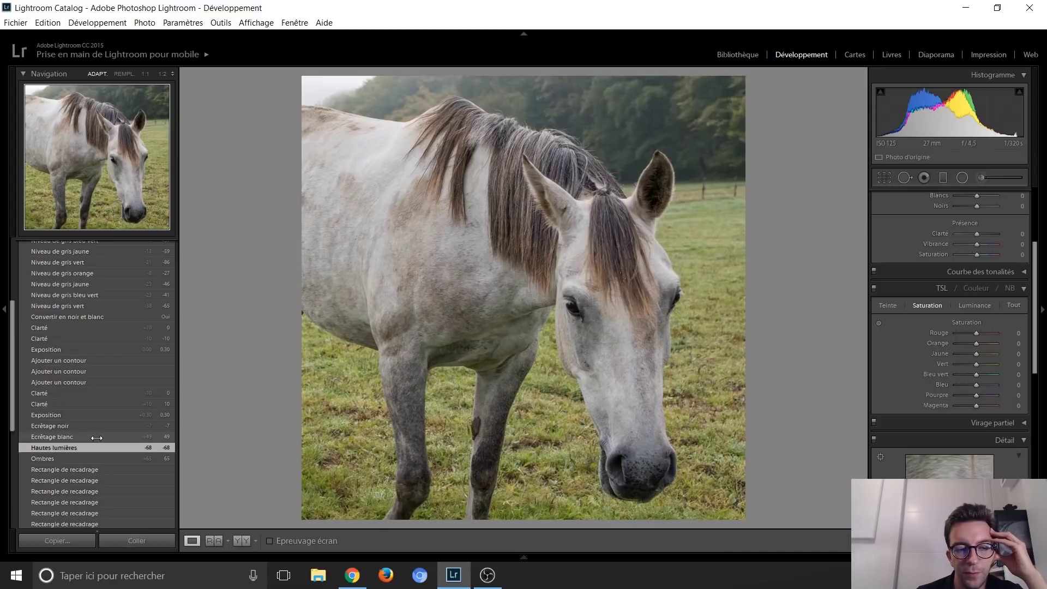
{"action": "left_click", "coordinate": [97, 437]}
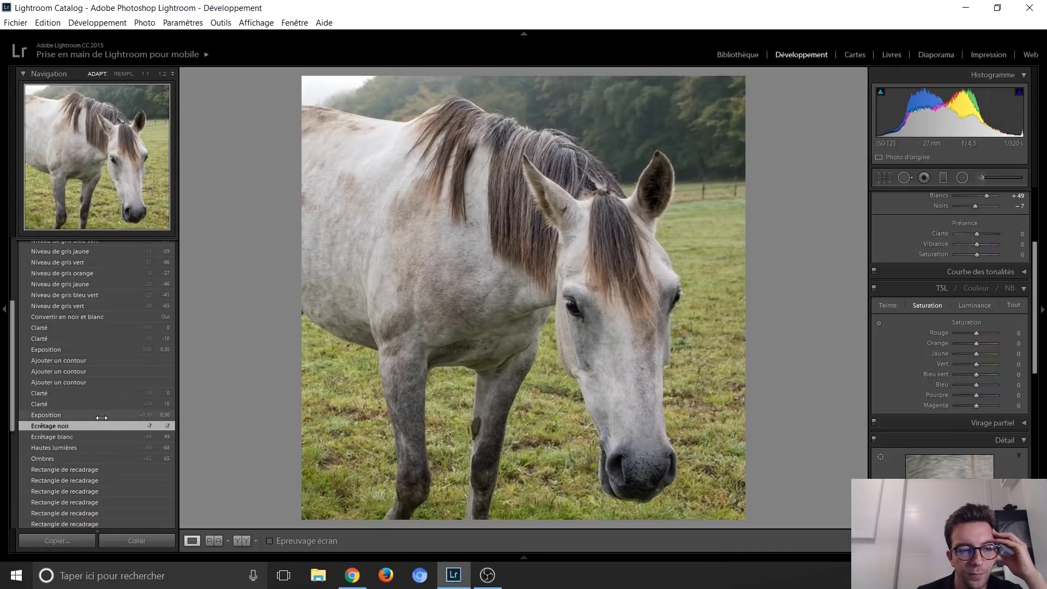
{"action": "left_click", "coordinate": [102, 416]}
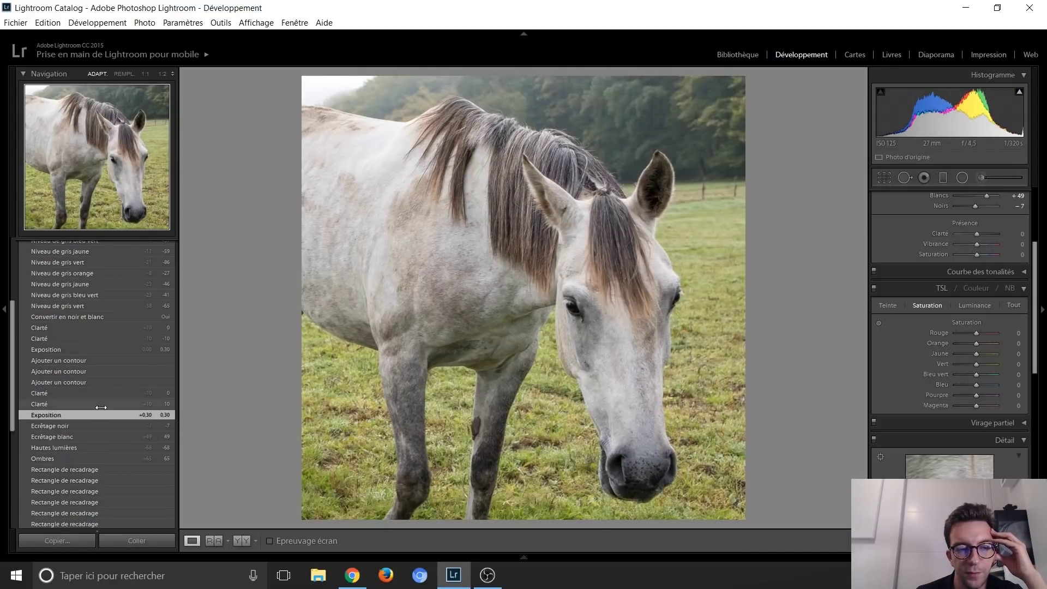
Step: Step back through Clarté to the last Ajouter un contour and reopen the Adjustment Brush
{"action": "left_click", "coordinate": [102, 404]}
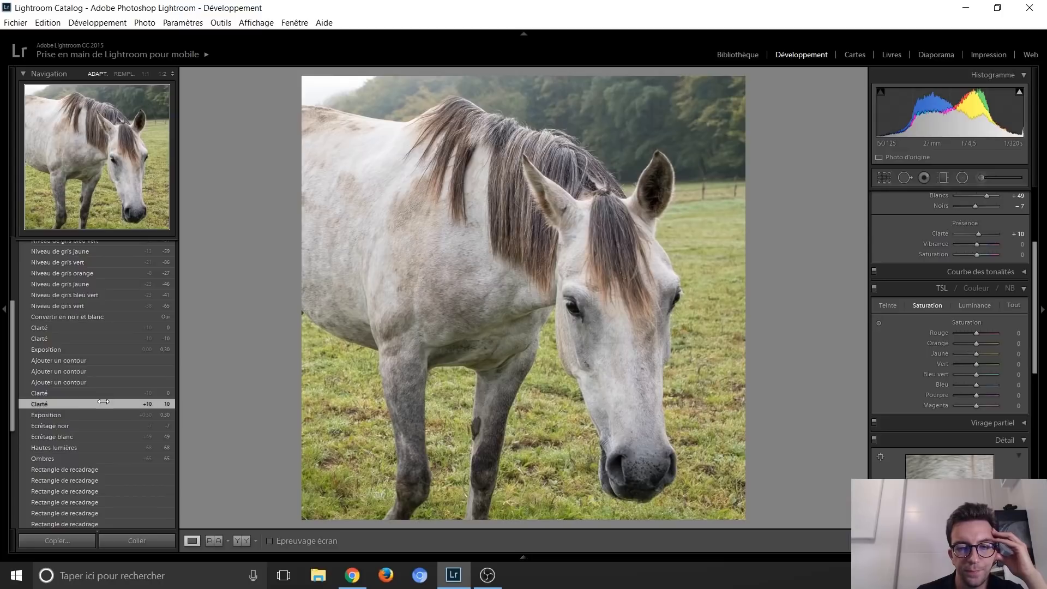
{"action": "left_click", "coordinate": [106, 393]}
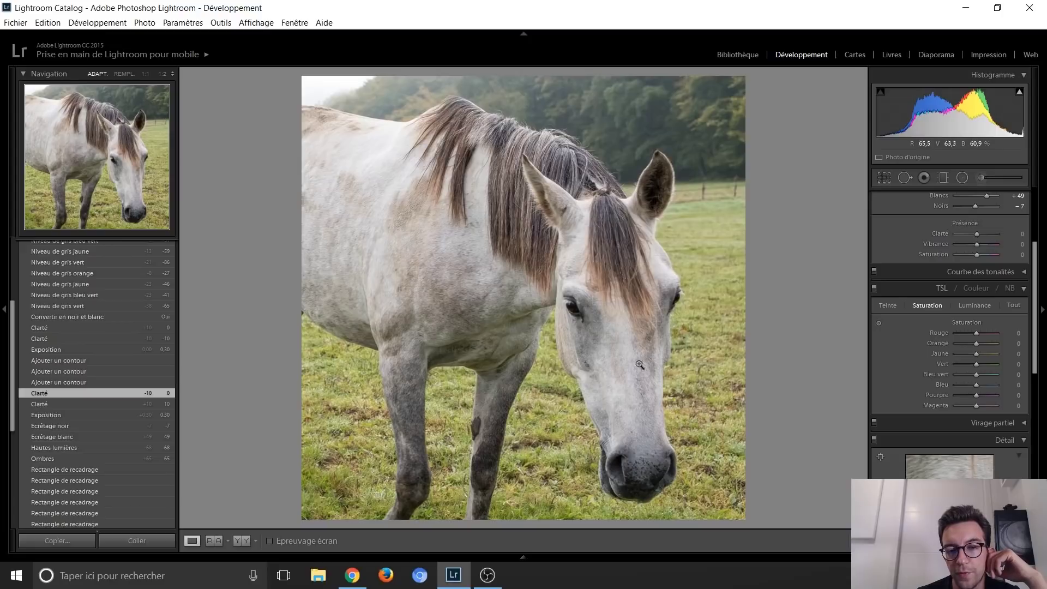
{"action": "left_click", "coordinate": [82, 382]}
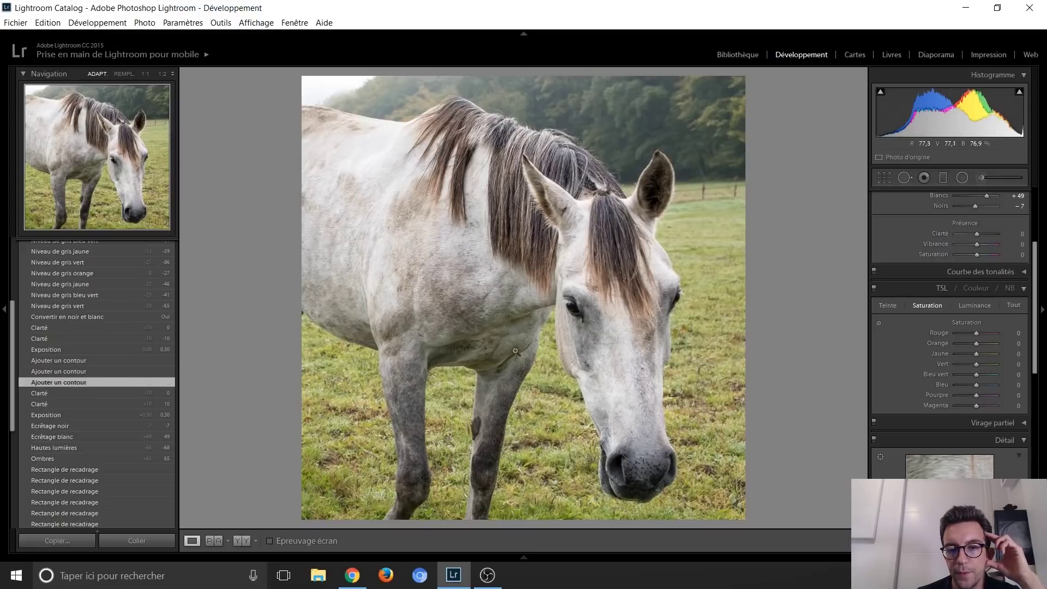
{"action": "left_click", "coordinate": [982, 177]}
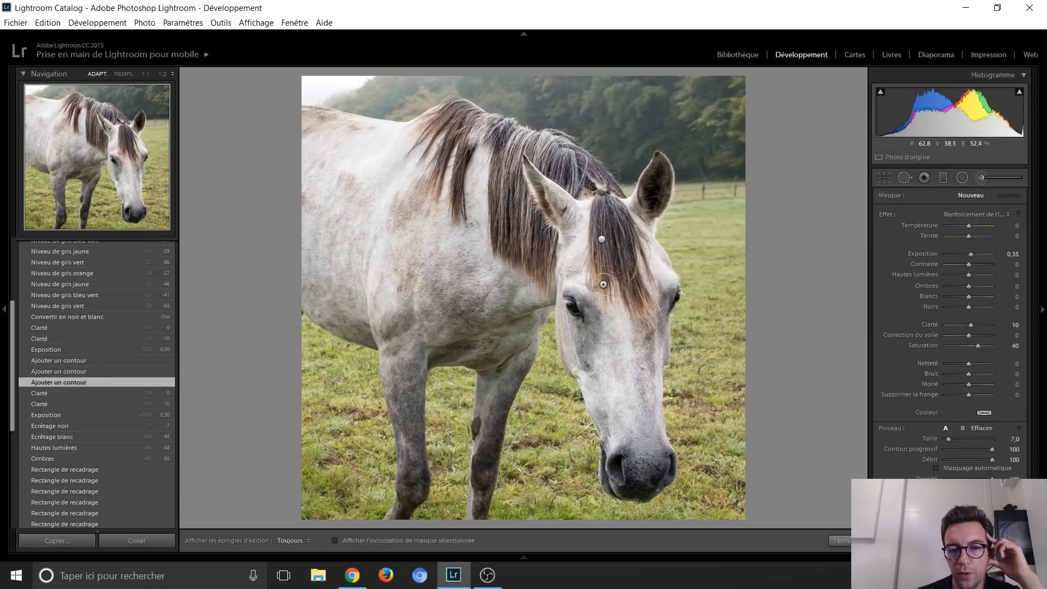
Step: Select the horse's brush pin, preview its mask, and go to the first stroke (Clarté 36, Netteté 40)
{"action": "left_click", "coordinate": [601, 239]}
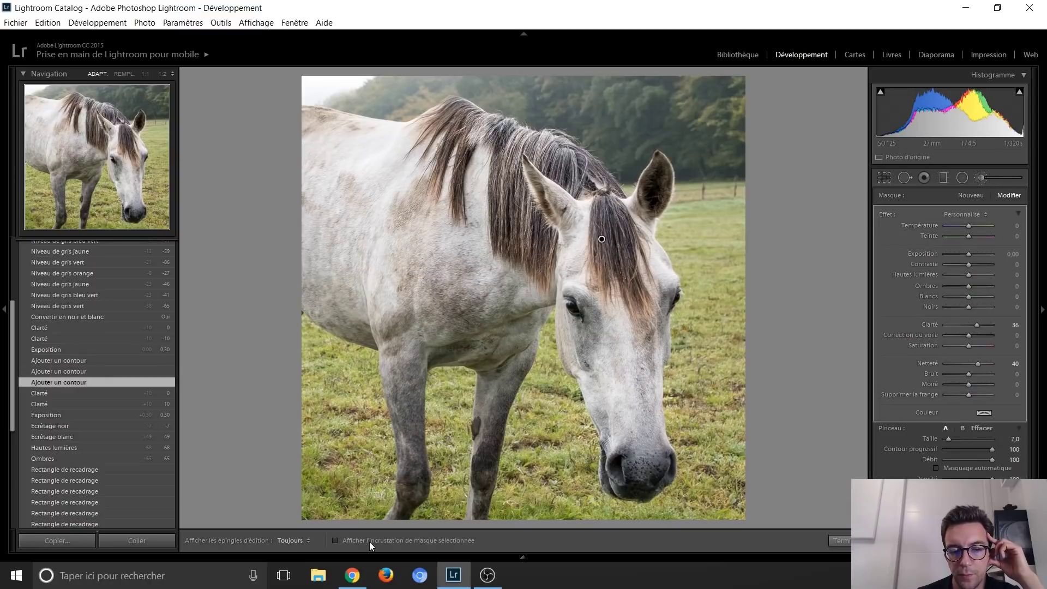
{"action": "left_click", "coordinate": [369, 542]}
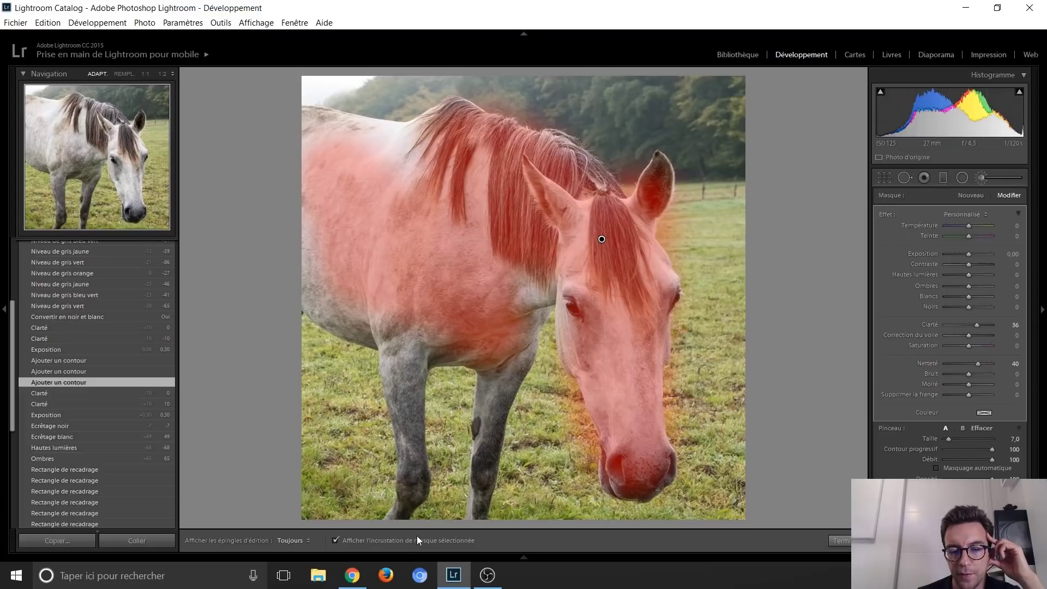
{"action": "left_click", "coordinate": [396, 542]}
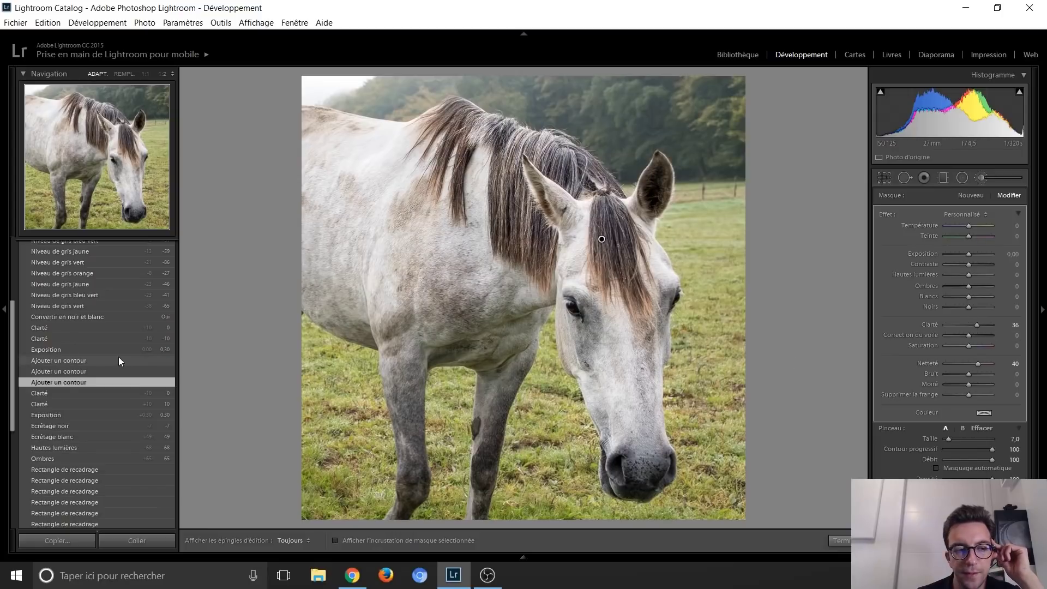
{"action": "left_click", "coordinate": [82, 358]}
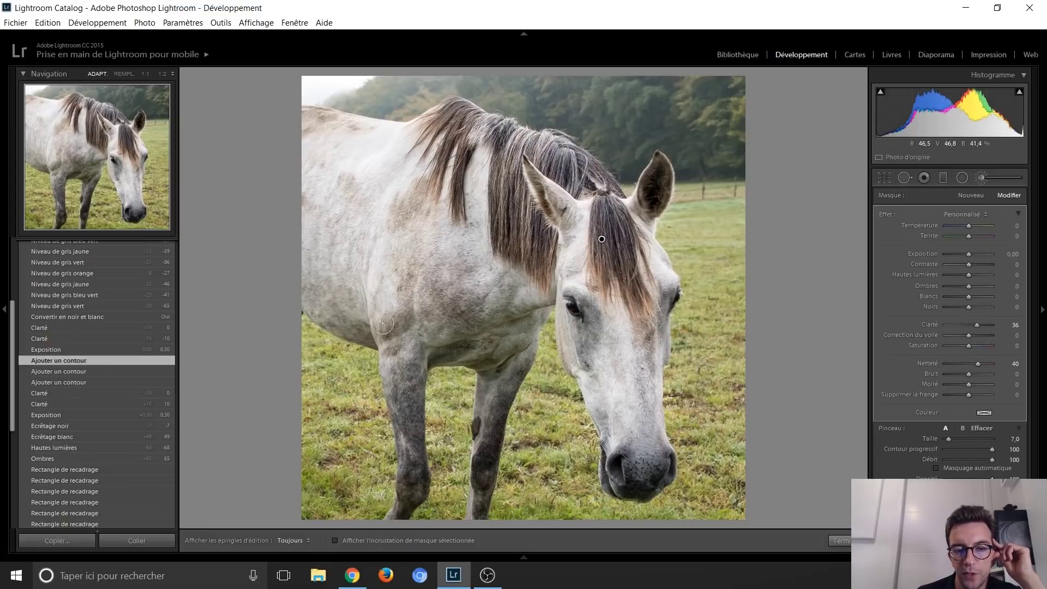
{"action": "left_click", "coordinate": [335, 541]}
{"action": "left_click", "coordinate": [335, 540]}
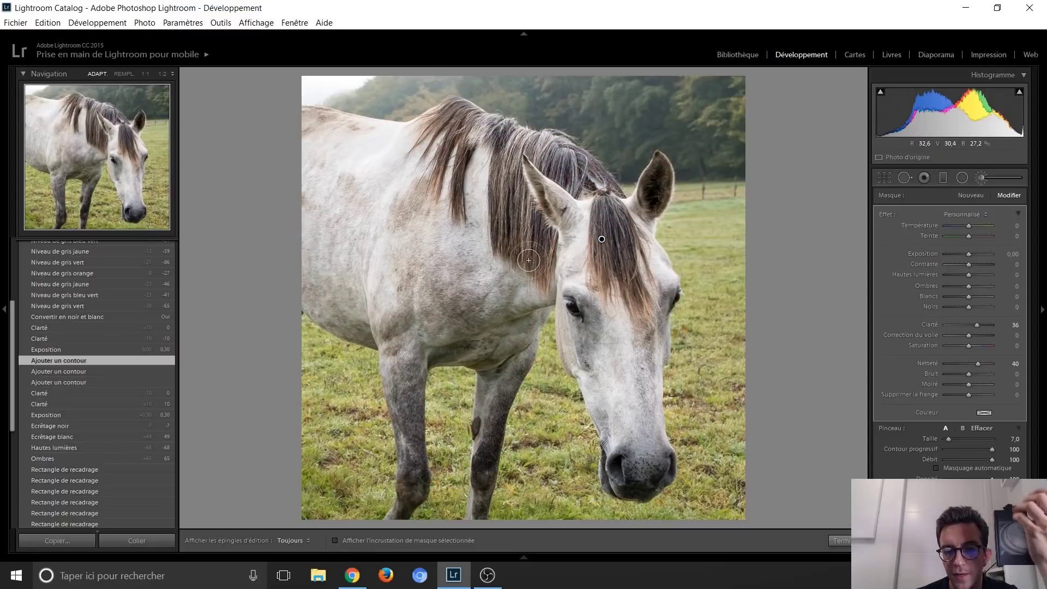
{"action": "scroll", "coordinate": [85, 403], "scroll_direction": "up", "scroll_amount": 3}
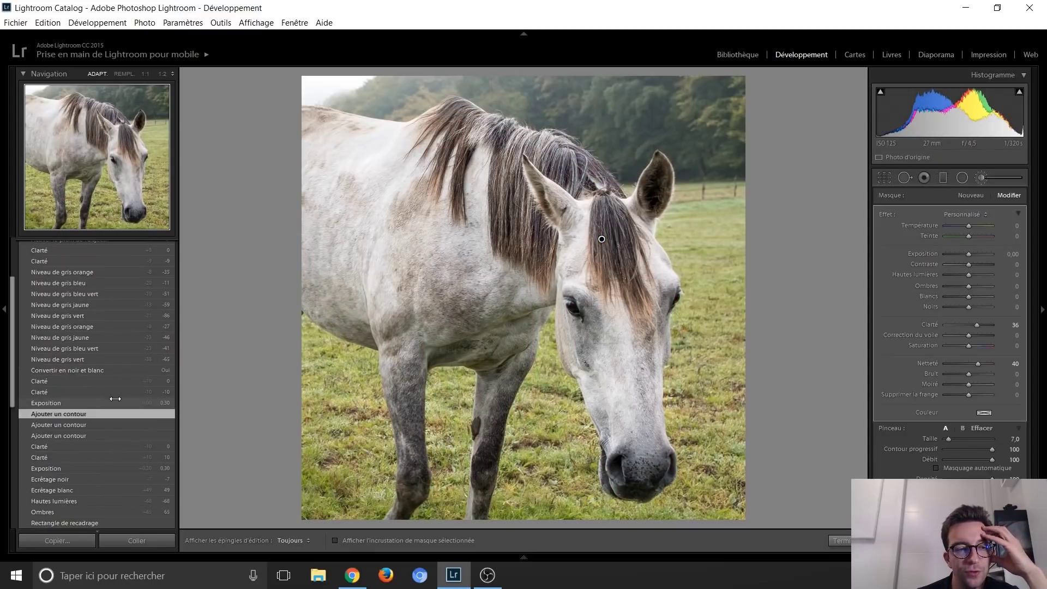
Step: Step back through Exposition and Clarté to the B&W conversion, closing the brush to show the B&W mix
{"action": "left_click", "coordinate": [86, 403]}
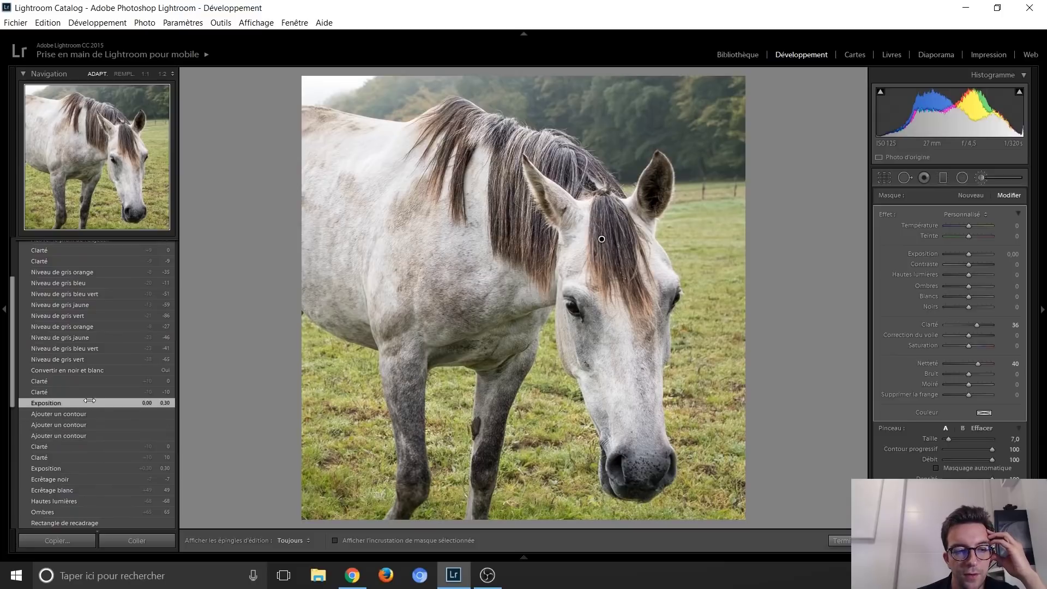
{"action": "left_click", "coordinate": [99, 391]}
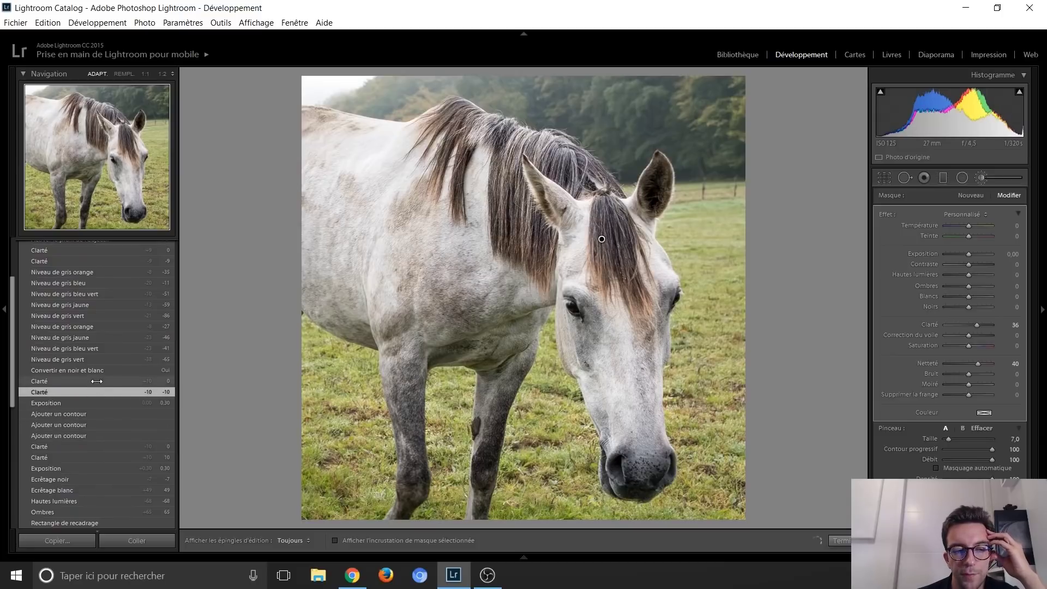
{"action": "left_click", "coordinate": [97, 381]}
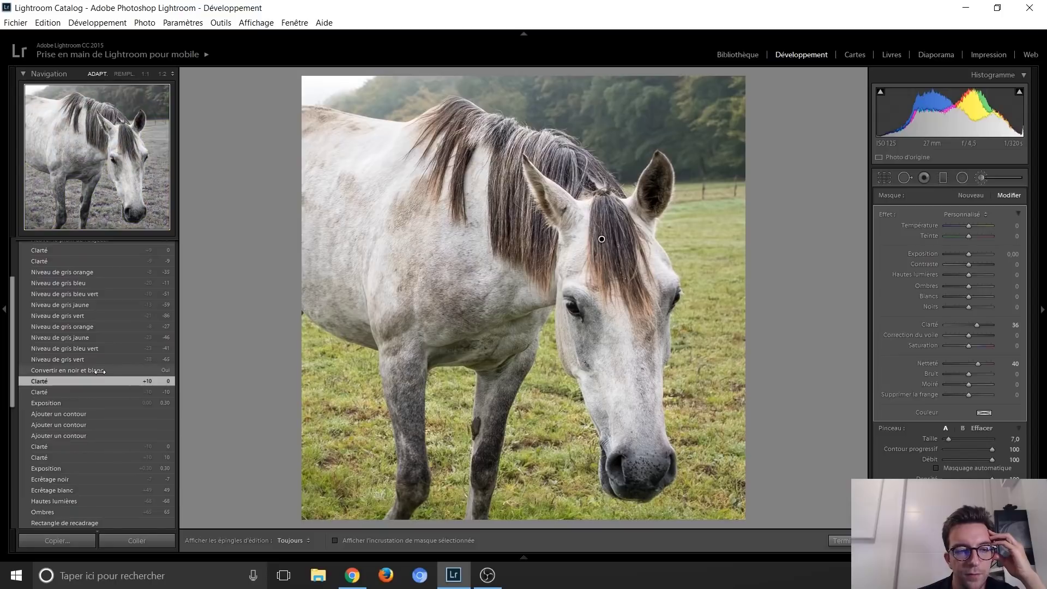
{"action": "left_click", "coordinate": [97, 370]}
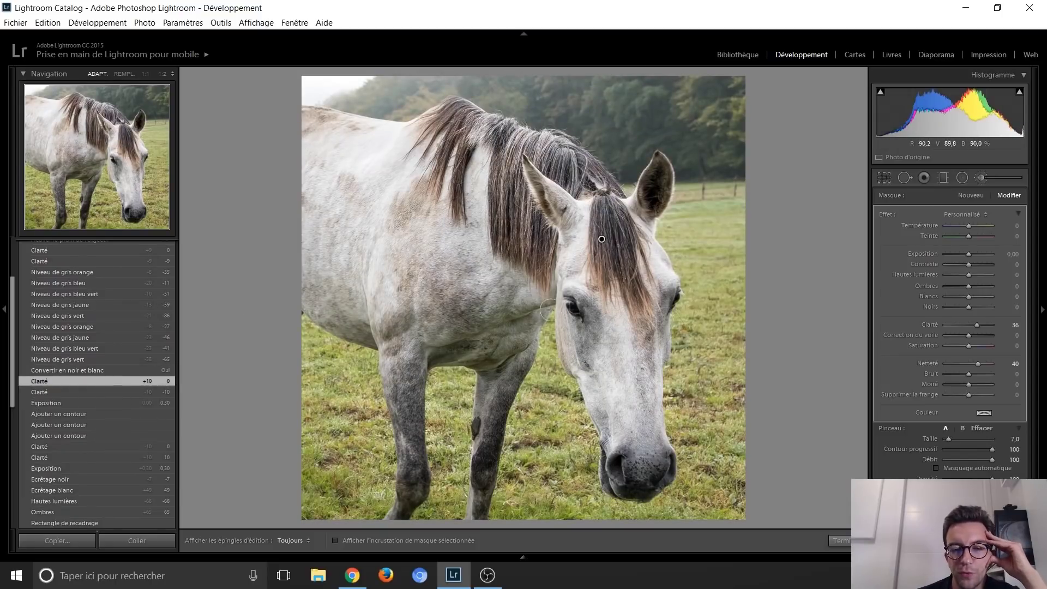
{"action": "left_click", "coordinate": [58, 371]}
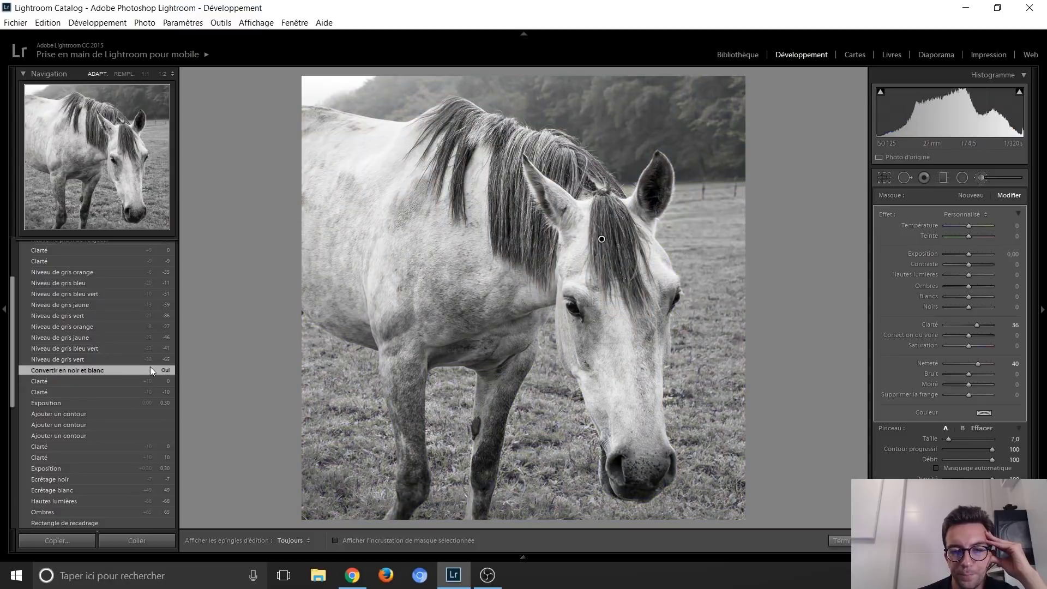
{"action": "scroll", "coordinate": [121, 458], "scroll_direction": "up", "scroll_amount": 3}
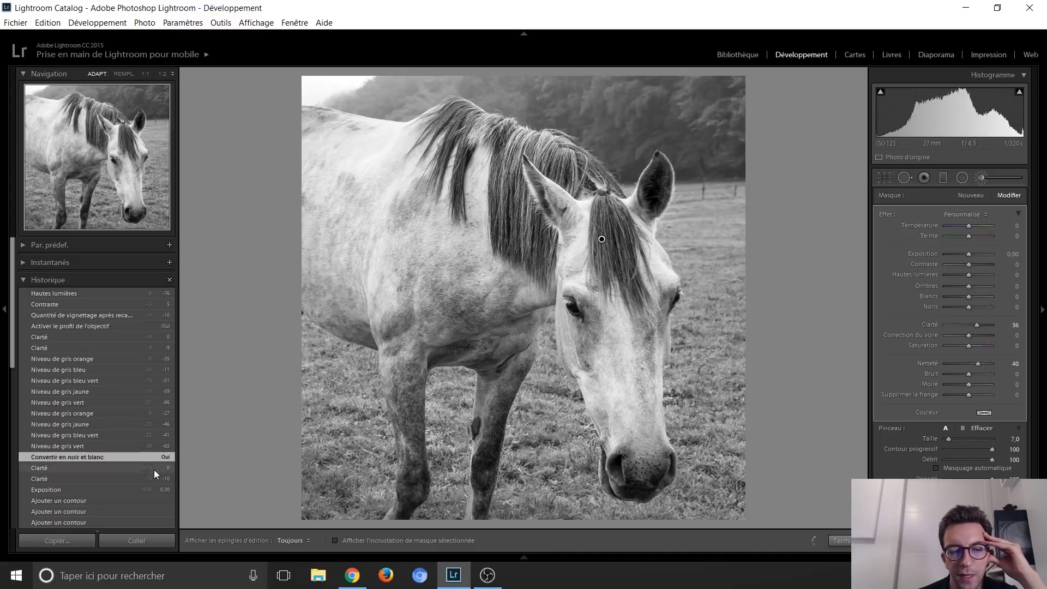
{"action": "left_click", "coordinate": [76, 468]}
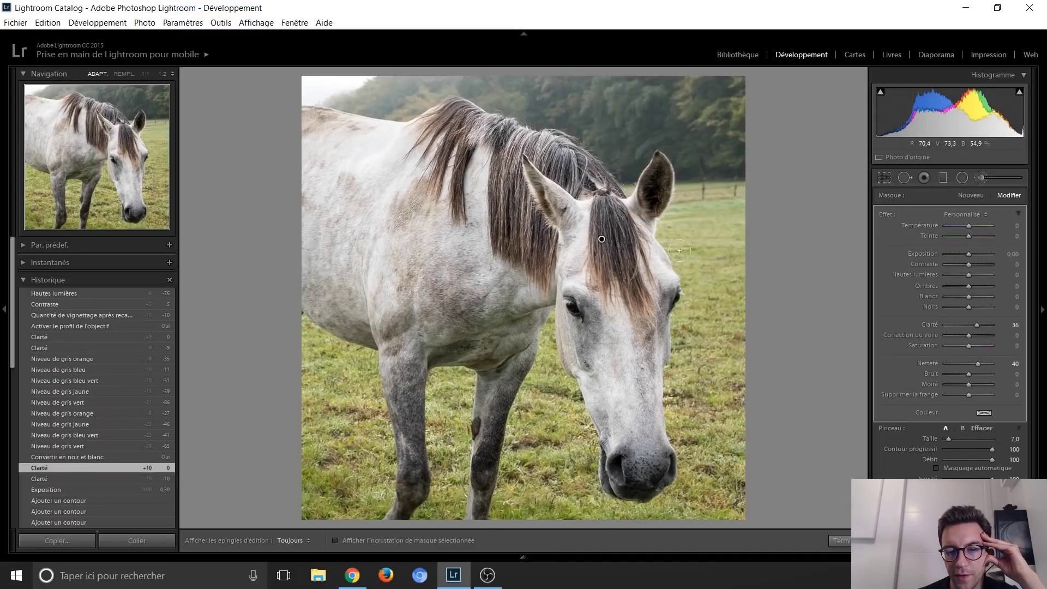
{"action": "left_click", "coordinate": [56, 455]}
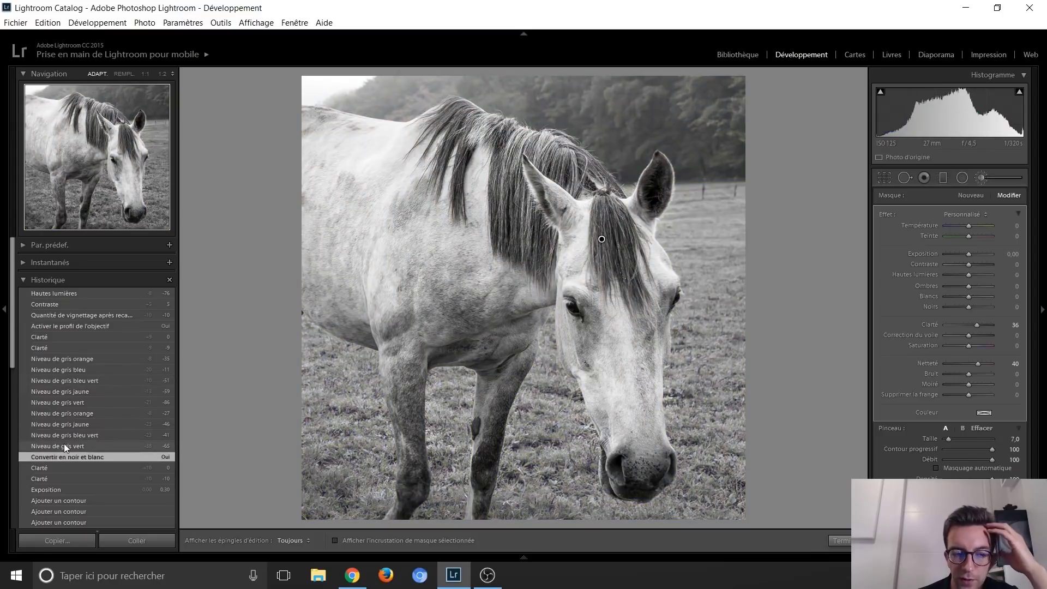
{"action": "left_click", "coordinate": [982, 178]}
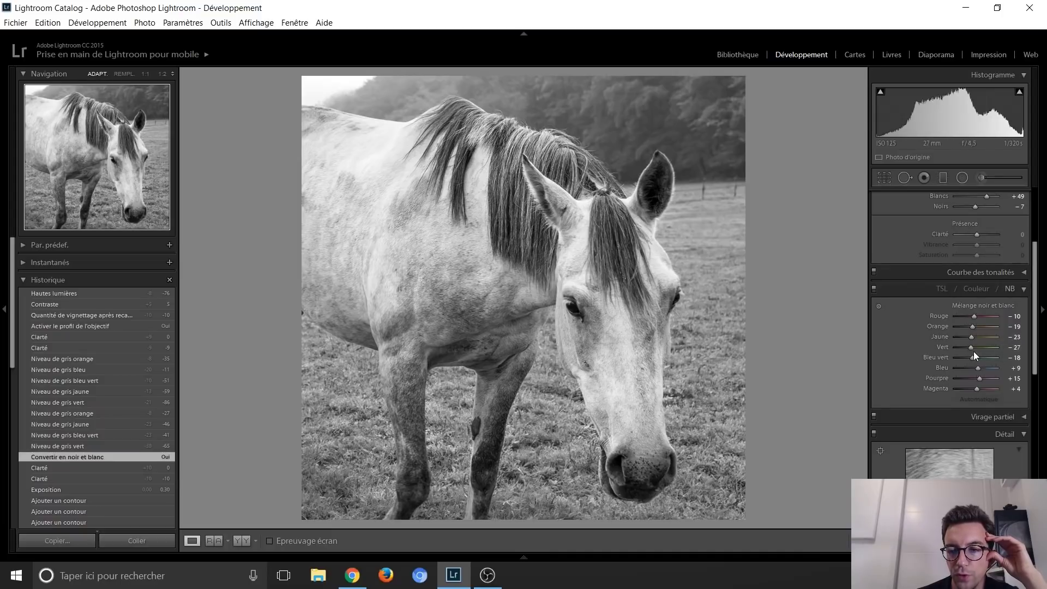
Step: Push the green B&W mix to +100, then undo back to the conversion
{"action": "mouse_move", "coordinate": [972, 349]}
{"action": "left_mouse_down"}
{"action": "mouse_move", "coordinate": [1000, 349]}
{"action": "mouse_move", "coordinate": [915, 348]}
{"action": "mouse_move", "coordinate": [1043, 359]}
{"action": "mouse_move", "coordinate": [936, 349]}
{"action": "mouse_move", "coordinate": [985, 353]}
{"action": "mouse_move", "coordinate": [975, 350]}
{"action": "left_mouse_up"}
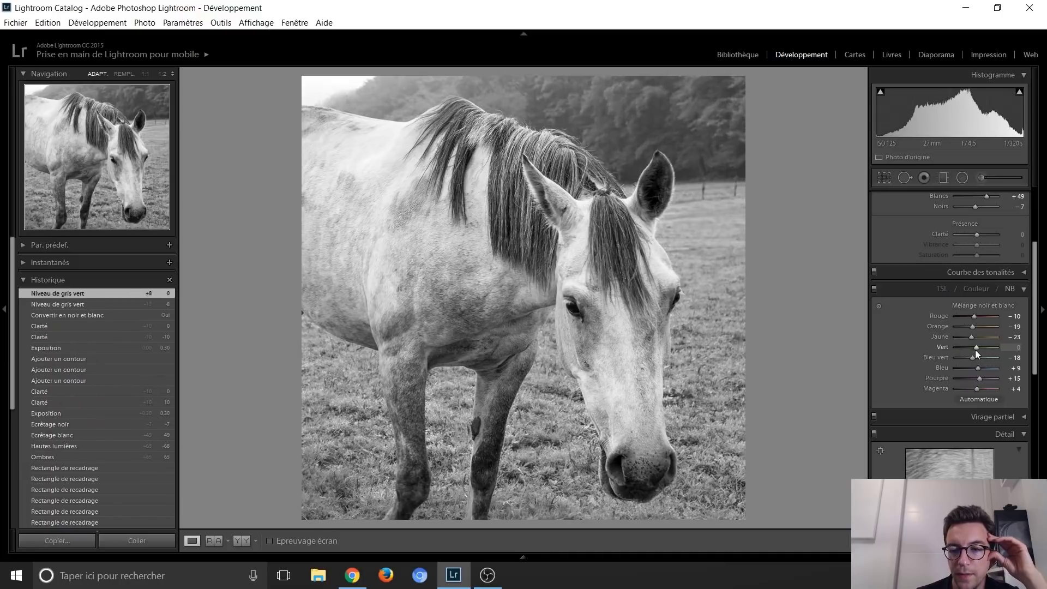
{"action": "scroll", "coordinate": [972, 352], "scroll_direction": "down", "scroll_amount": 5}
{"action": "scroll", "coordinate": [972, 351], "scroll_direction": "up", "scroll_amount": 2}
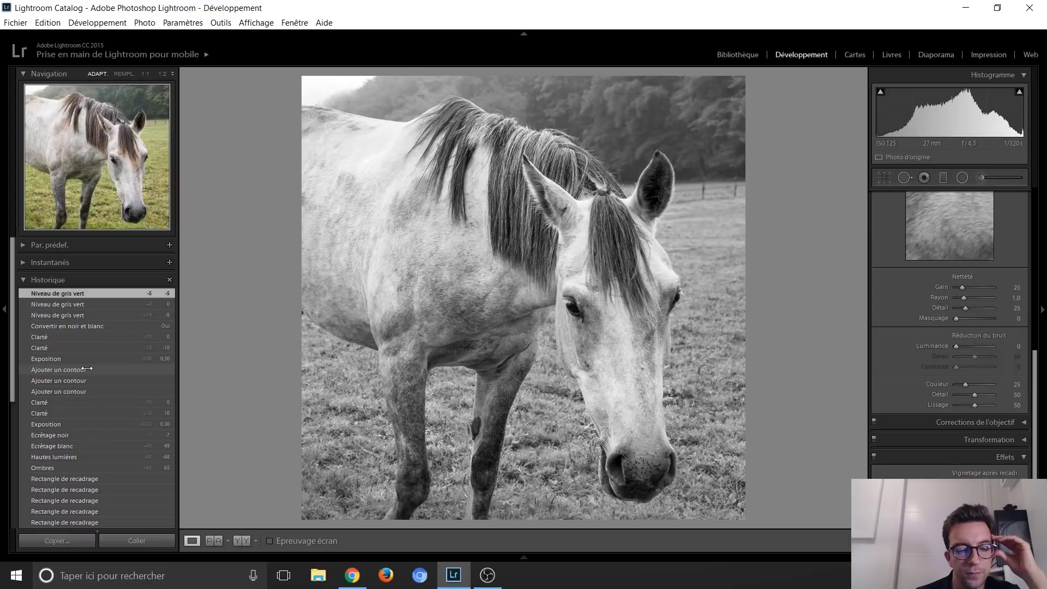
{"action": "key", "text": "ctrl+z"}
{"action": "key", "text": "ctrl+z"}
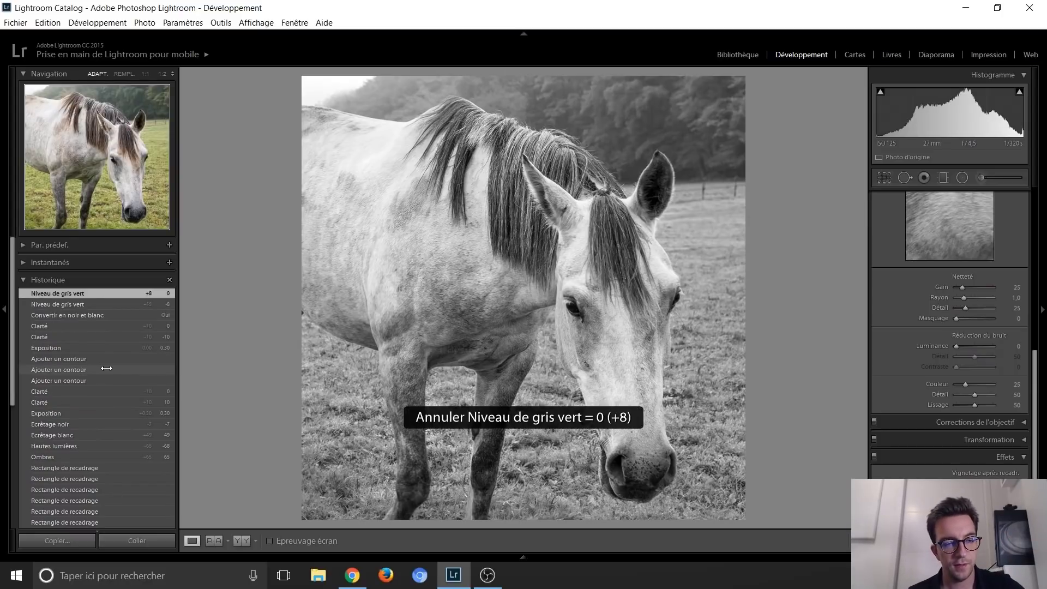
{"action": "key", "text": "ctrl+z"}
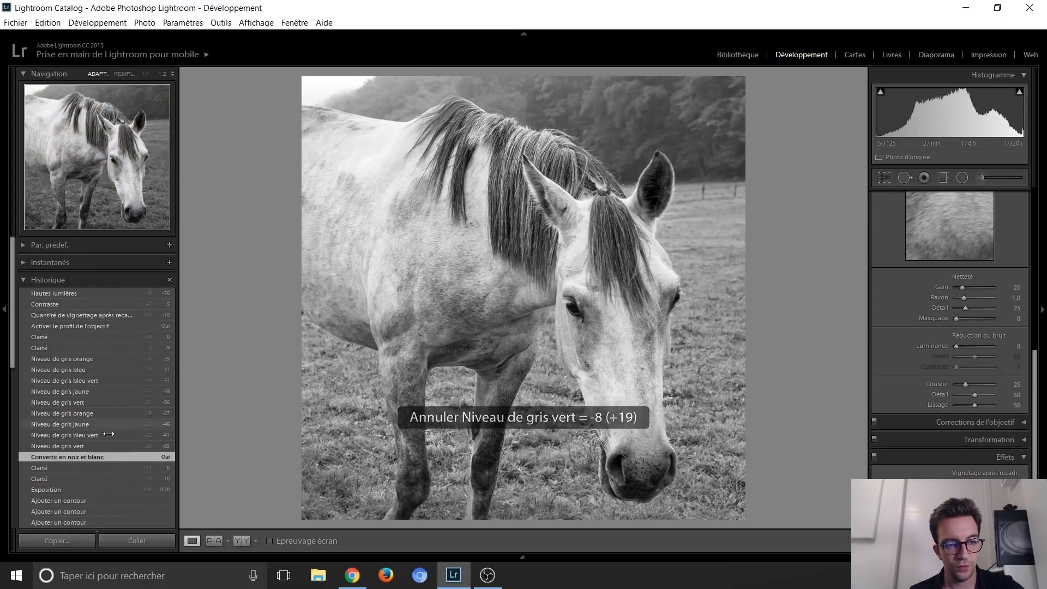
Step: Compare the green grey-level step with the state right after B&W conversion
{"action": "left_click", "coordinate": [82, 447]}
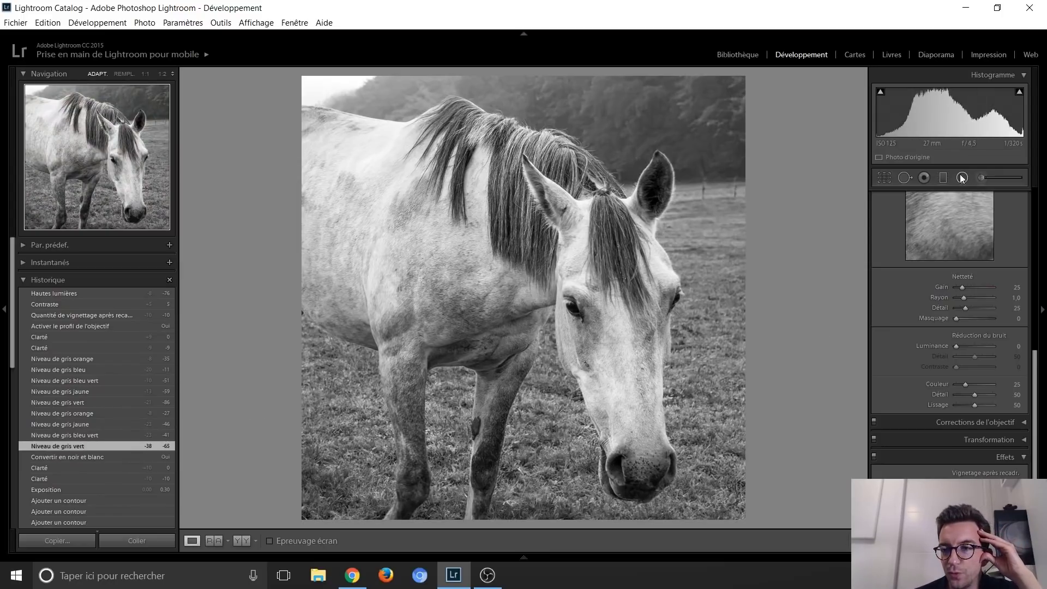
{"action": "scroll", "coordinate": [891, 323], "scroll_direction": "down", "scroll_amount": 2}
{"action": "scroll", "coordinate": [897, 323], "scroll_direction": "down", "scroll_amount": 2}
{"action": "scroll", "coordinate": [908, 323], "scroll_direction": "up", "scroll_amount": 3}
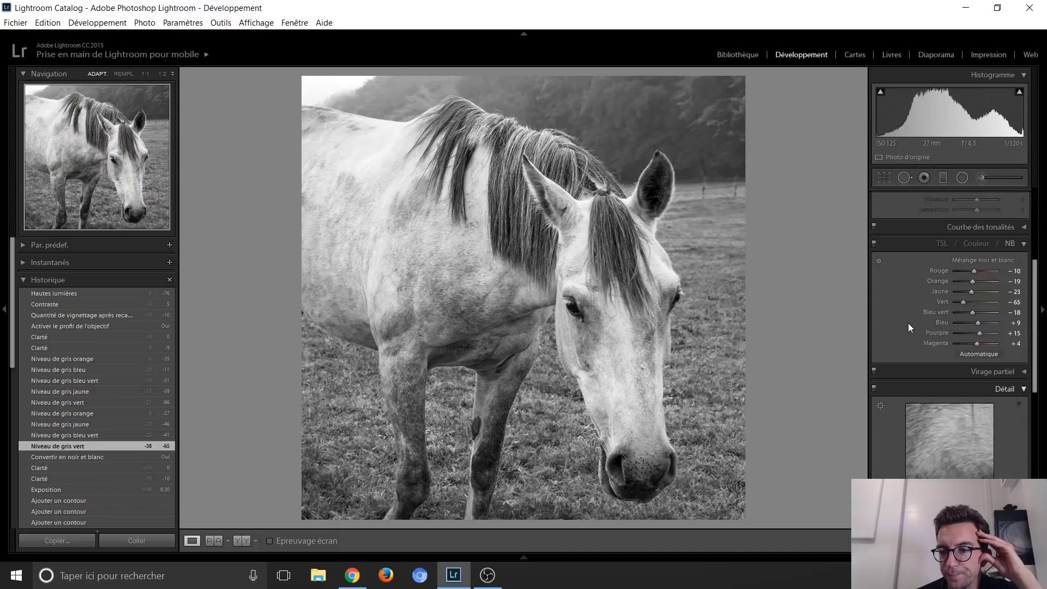
{"action": "scroll", "coordinate": [908, 323], "scroll_direction": "up", "scroll_amount": 2}
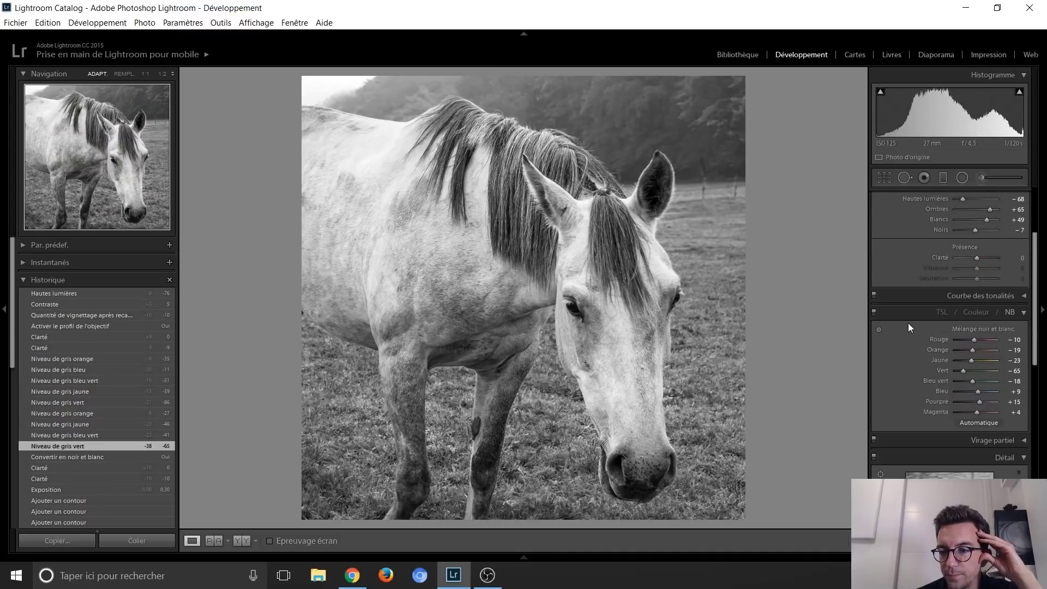
{"action": "left_click", "coordinate": [80, 455]}
{"action": "left_click", "coordinate": [78, 444]}
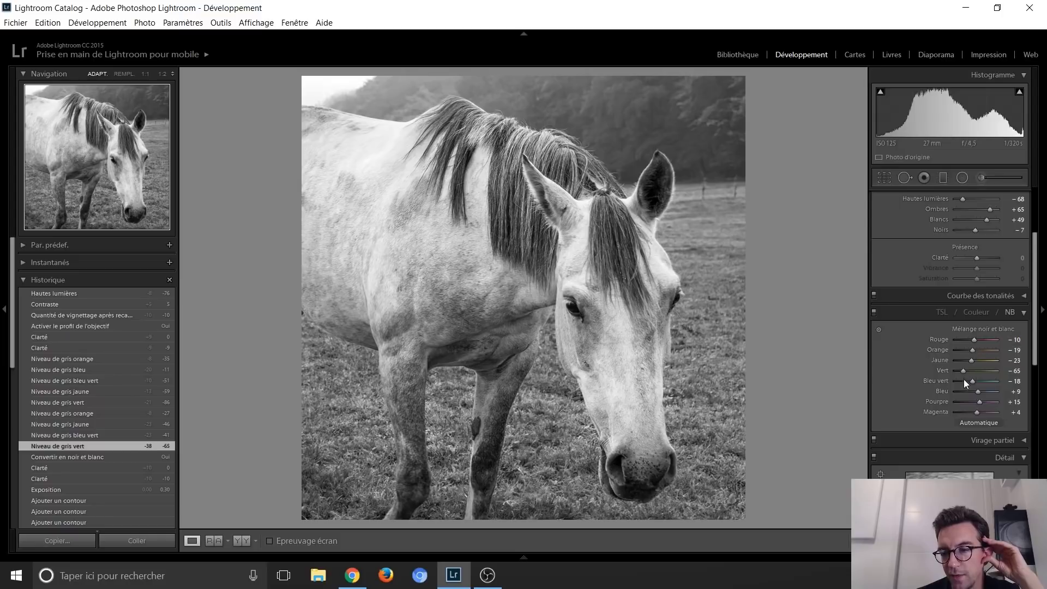
Step: Step back through the blue-green, orange, yellow and blue grey-level adjustments
{"action": "left_click", "coordinate": [96, 437]}
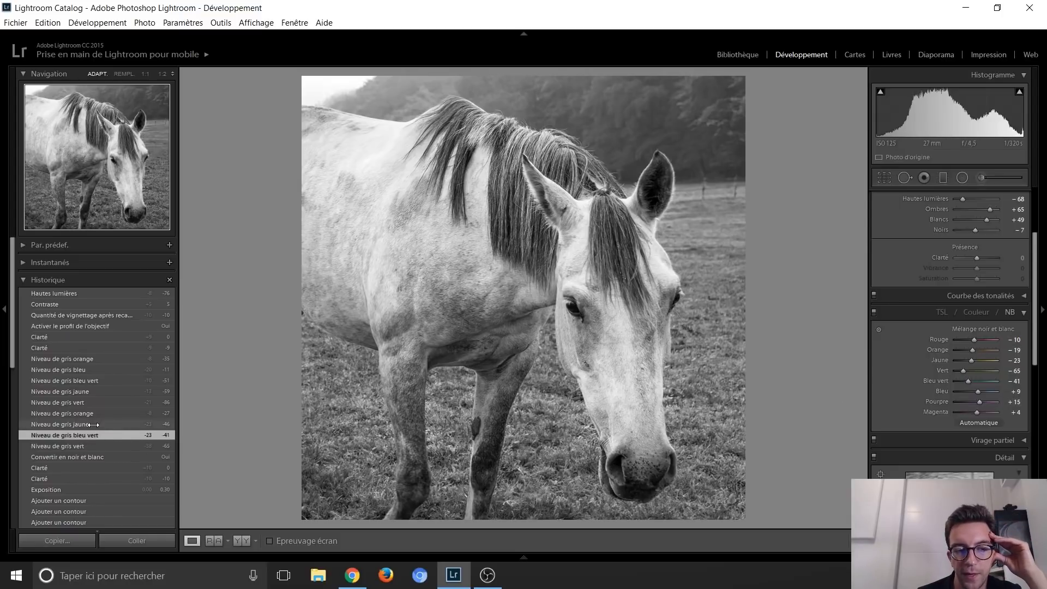
{"action": "left_click", "coordinate": [96, 424]}
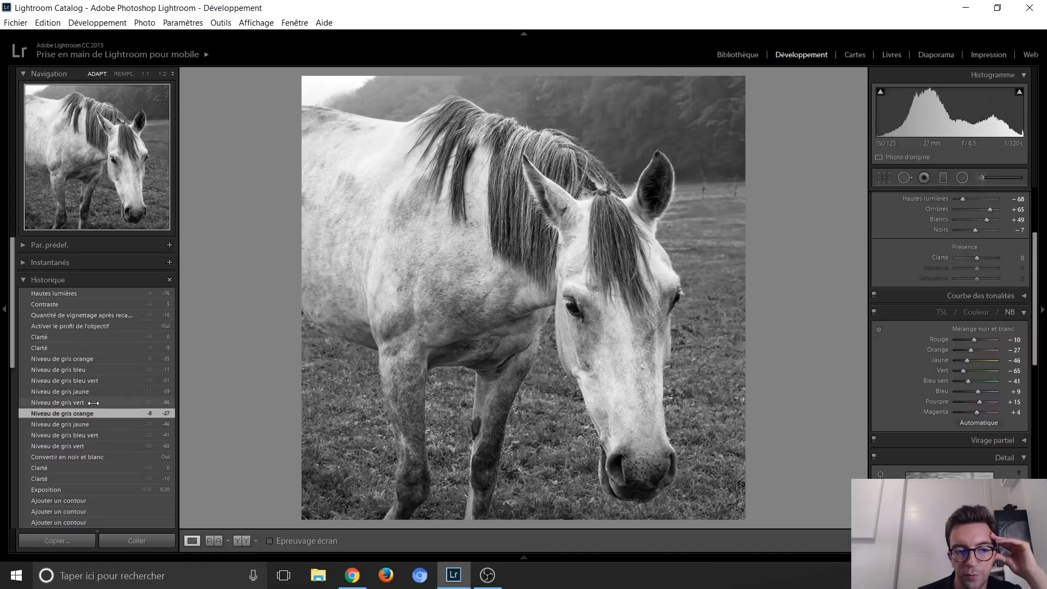
{"action": "left_click", "coordinate": [93, 403]}
{"action": "left_click", "coordinate": [90, 381]}
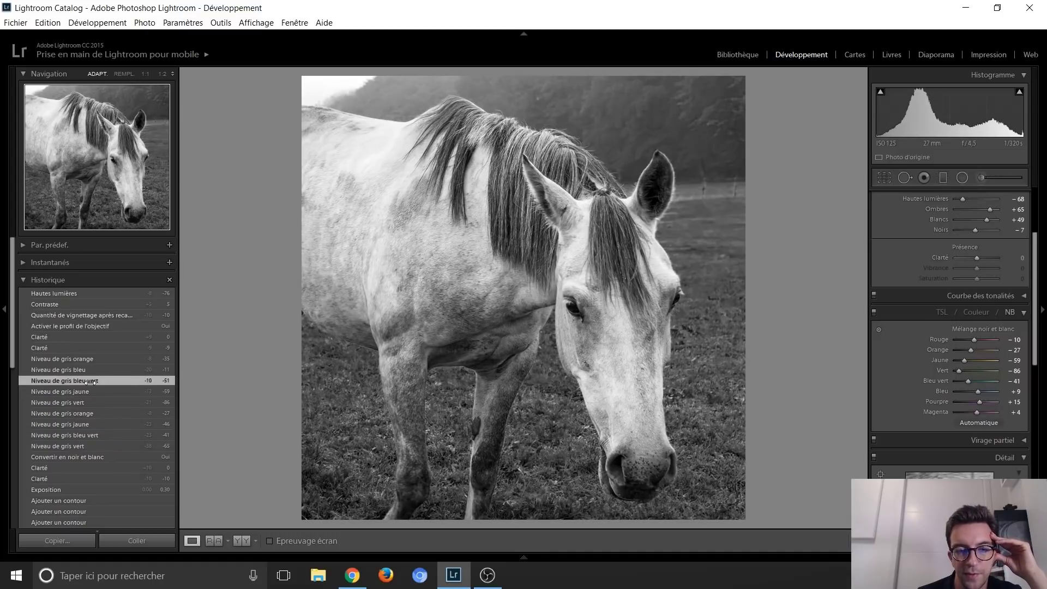
{"action": "left_click", "coordinate": [89, 370]}
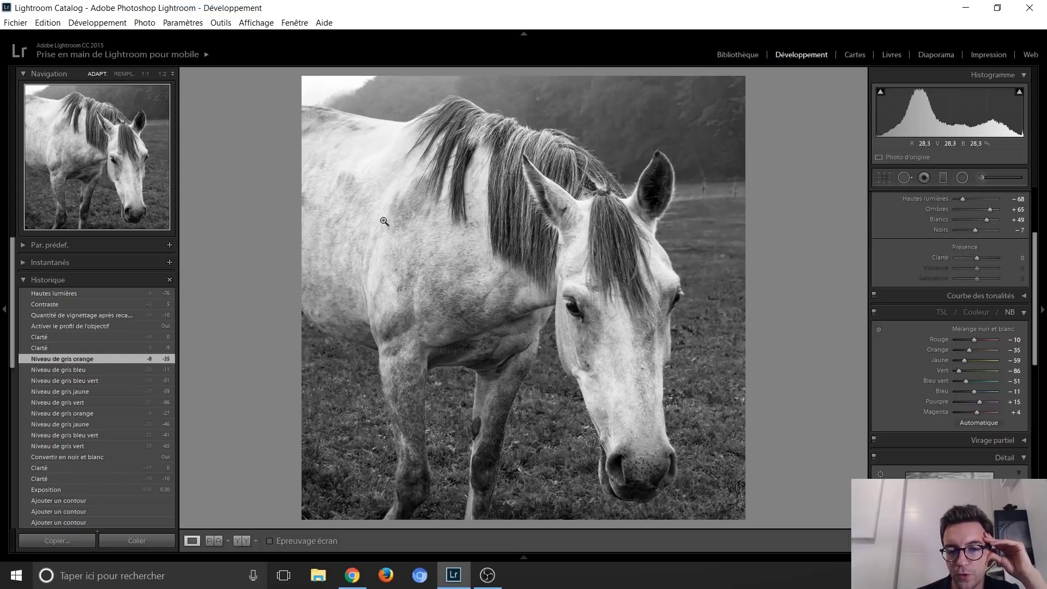
{"action": "left_click", "coordinate": [94, 456]}
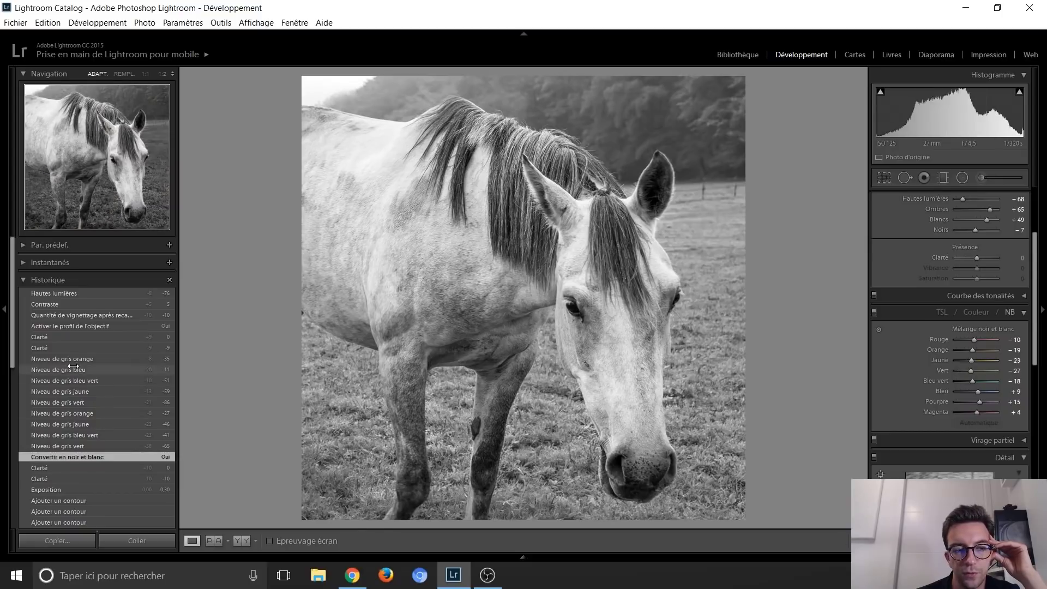
{"action": "left_click", "coordinate": [75, 360]}
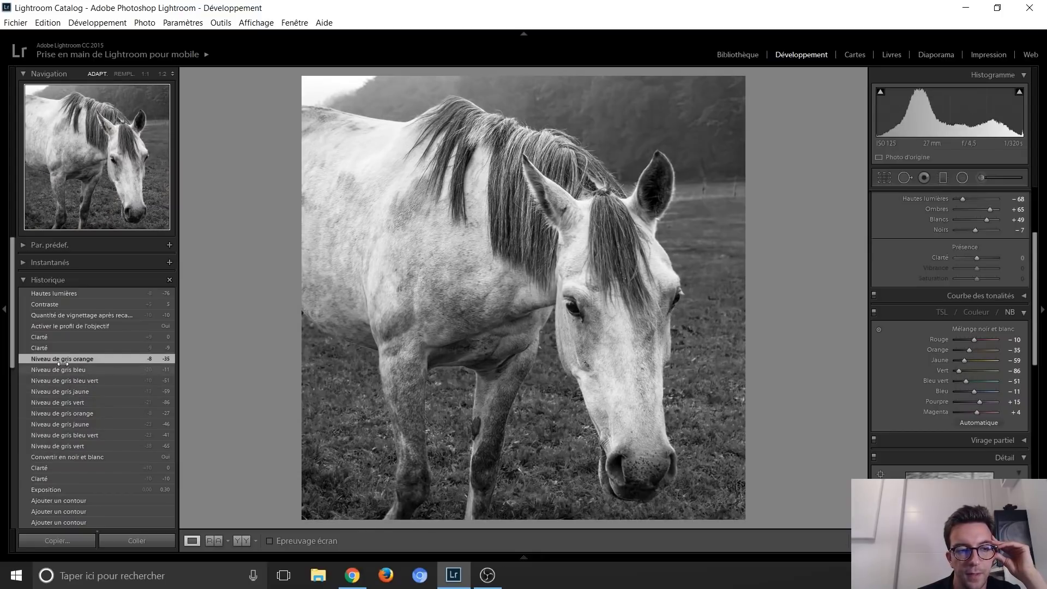
Step: Step back through Clarté, lens profile, vignetting, Contraste and Hautes lumières to Importation
{"action": "left_click", "coordinate": [73, 348]}
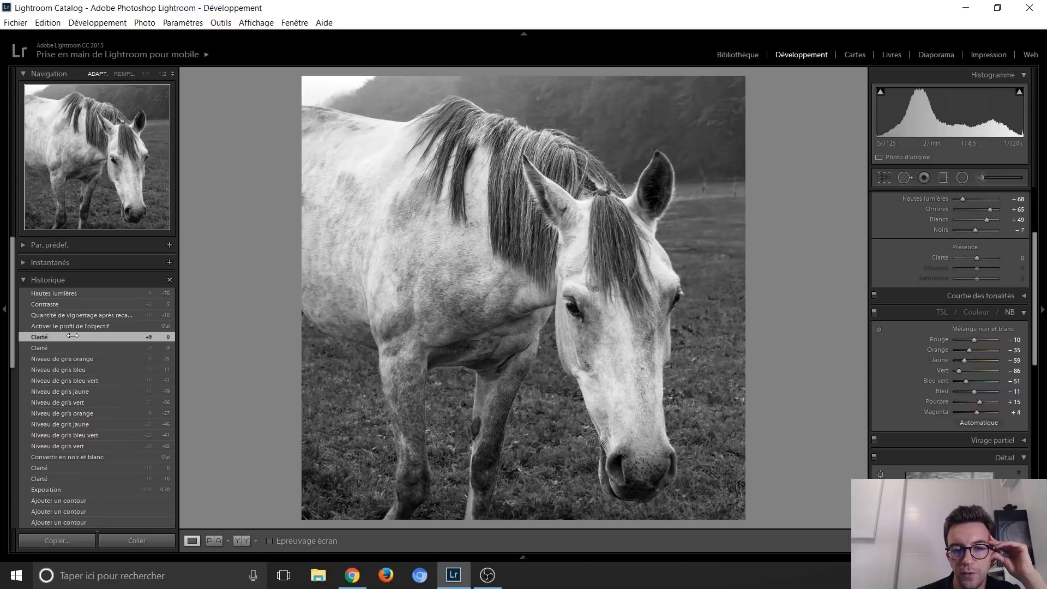
{"action": "left_click", "coordinate": [81, 324]}
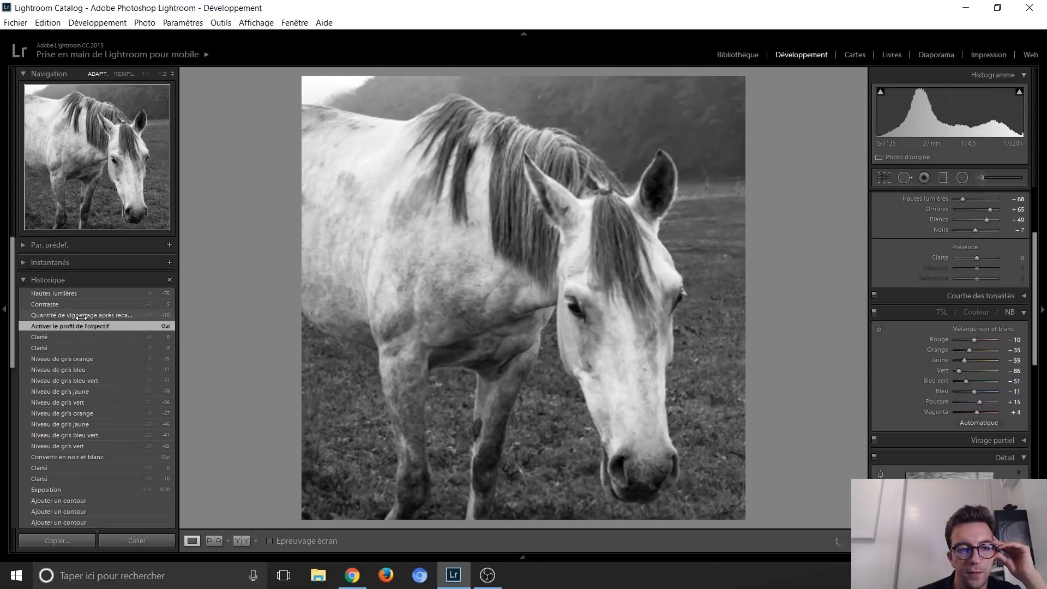
{"action": "left_click", "coordinate": [85, 317]}
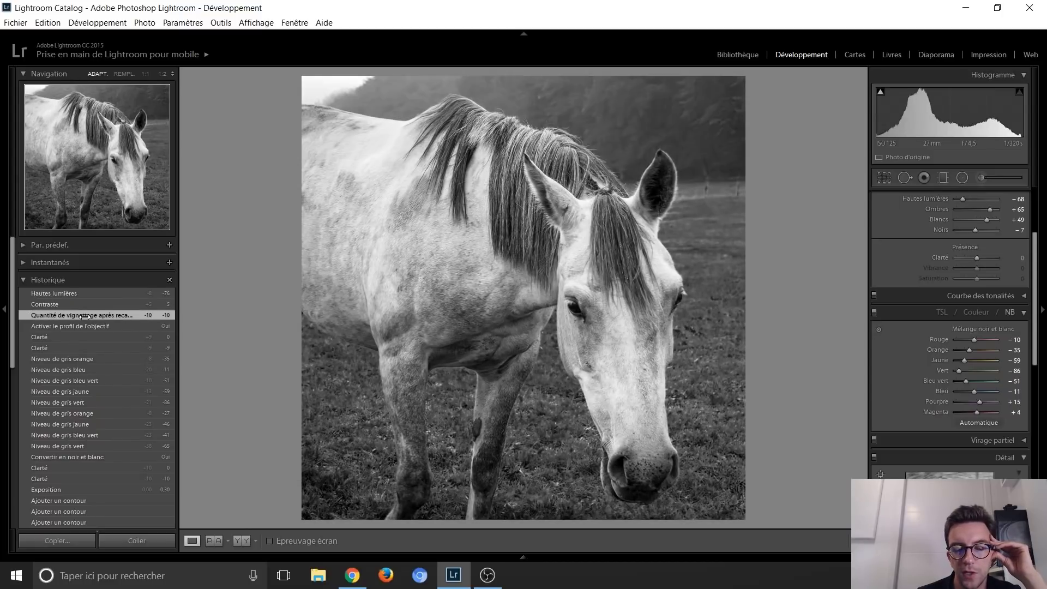
{"action": "left_click", "coordinate": [81, 304]}
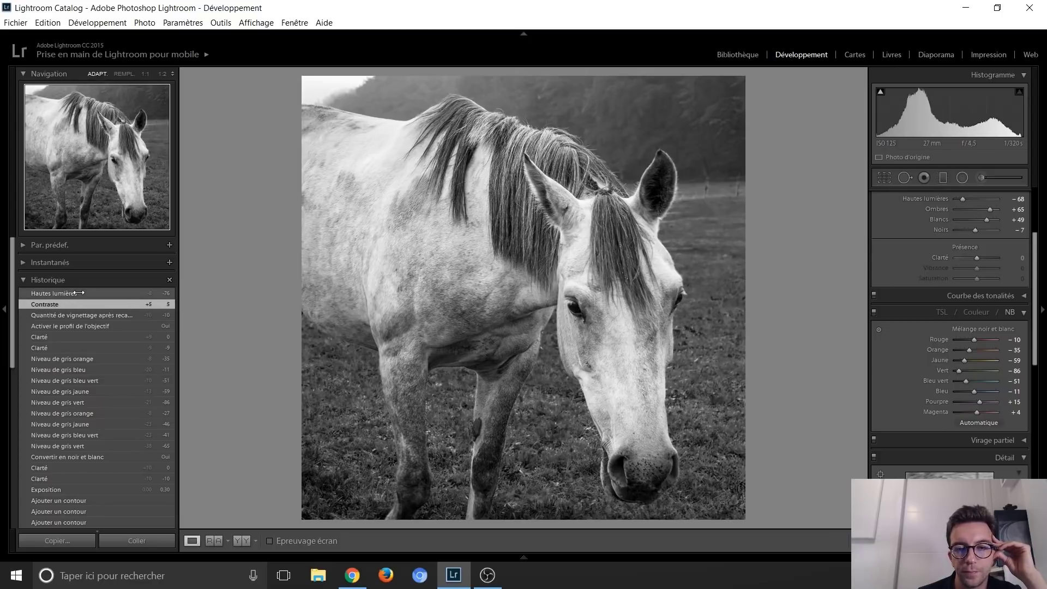
{"action": "left_click", "coordinate": [79, 293]}
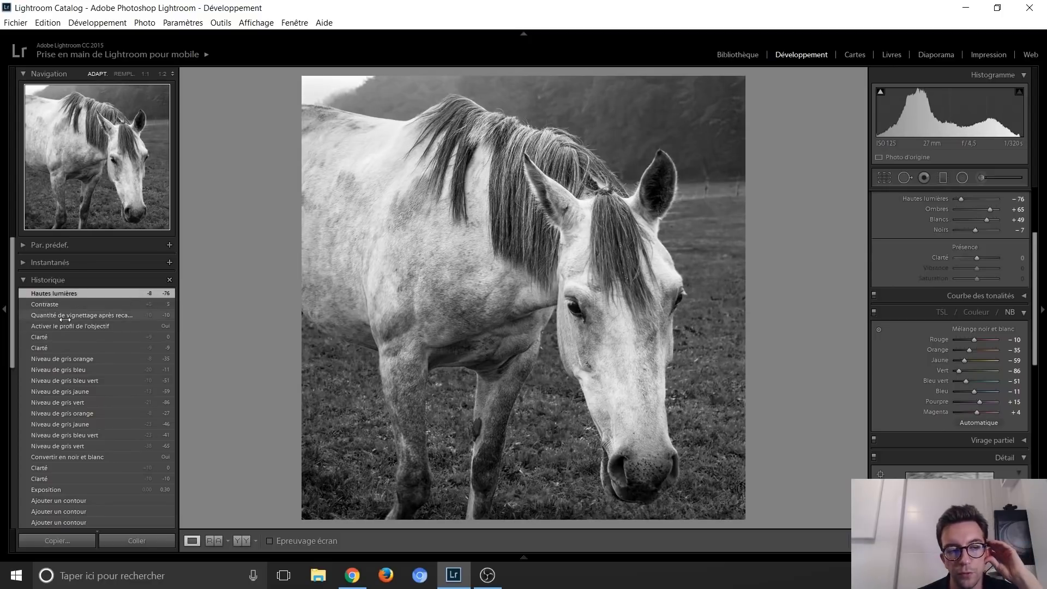
{"action": "left_click", "coordinate": [76, 306]}
{"action": "left_click", "coordinate": [83, 294]}
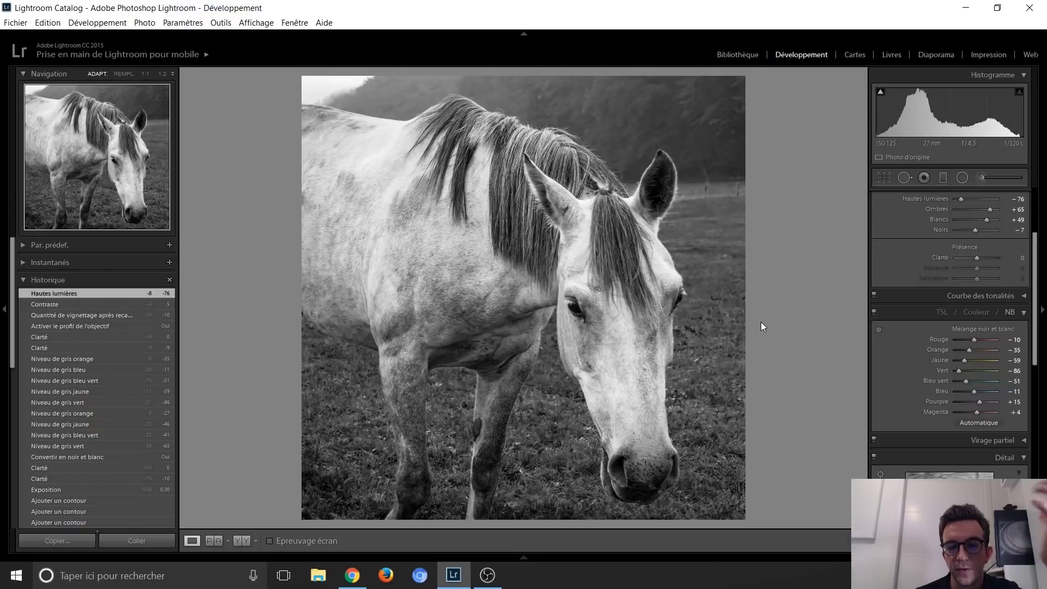
{"action": "scroll", "coordinate": [112, 391], "scroll_direction": "down", "scroll_amount": 10}
{"action": "scroll", "coordinate": [113, 418], "scroll_direction": "down", "scroll_amount": 5}
{"action": "left_click", "coordinate": [107, 453]}
Step: Restore the horse's latest Hautes lumières edit, then browse photos until the mountain landscape loads
{"action": "scroll", "coordinate": [96, 376], "scroll_direction": "up", "scroll_amount": 15}
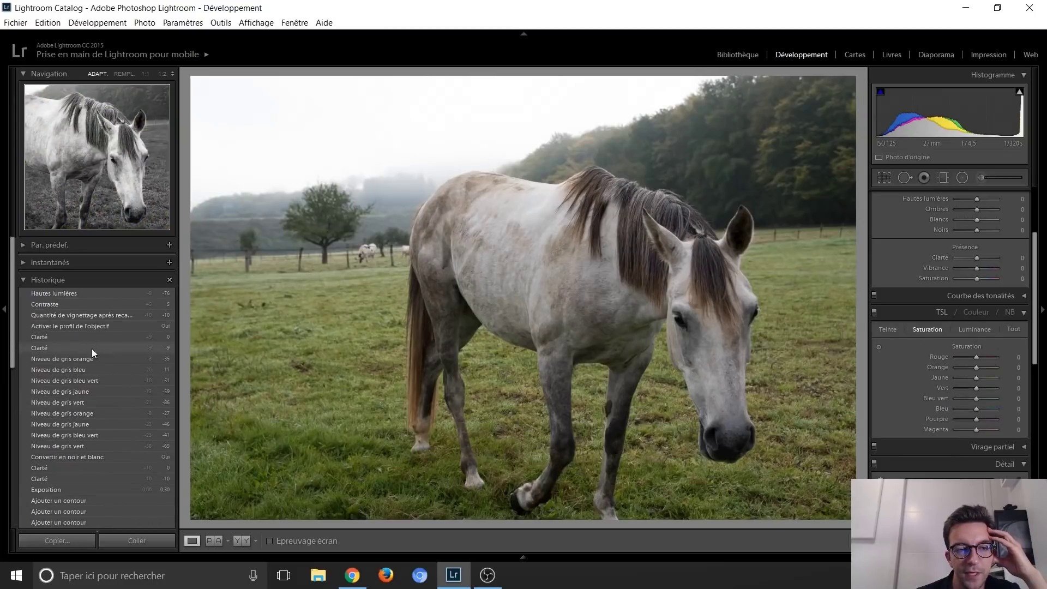
{"action": "left_click", "coordinate": [80, 293]}
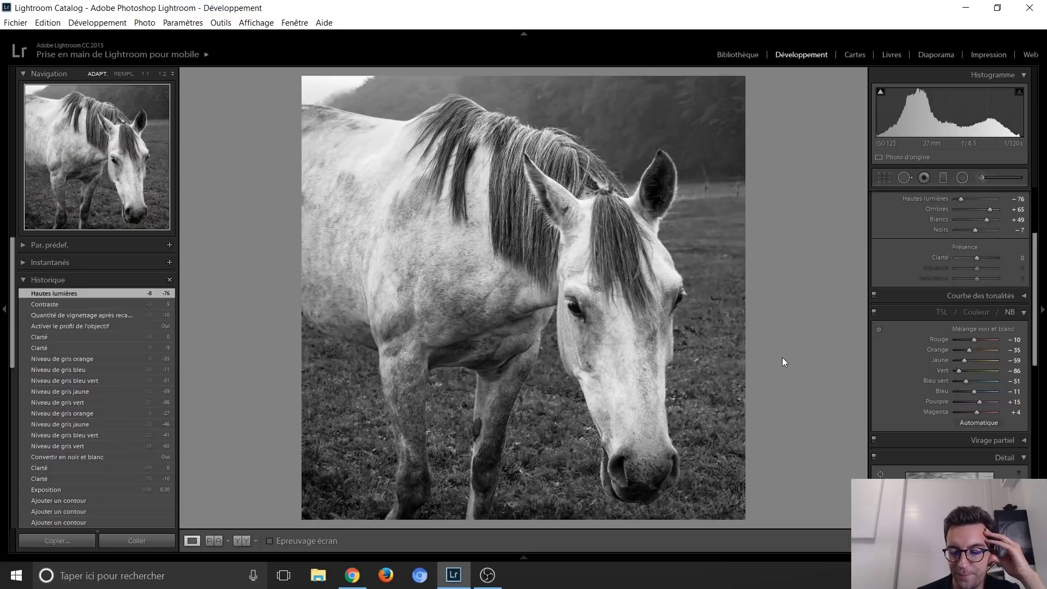
{"action": "key", "text": "Right"}
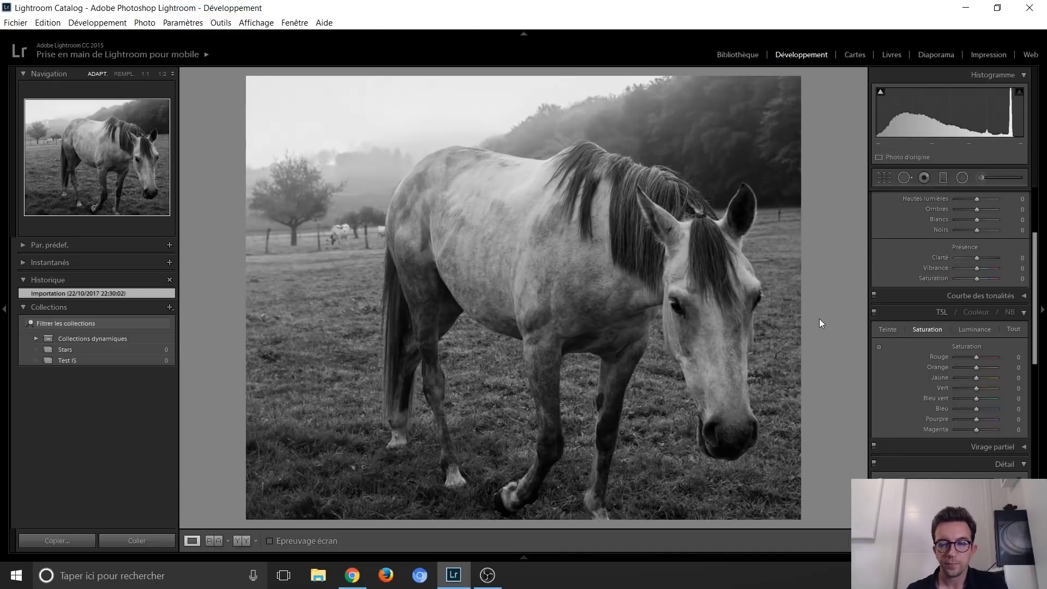
{"action": "key", "text": "Left"}
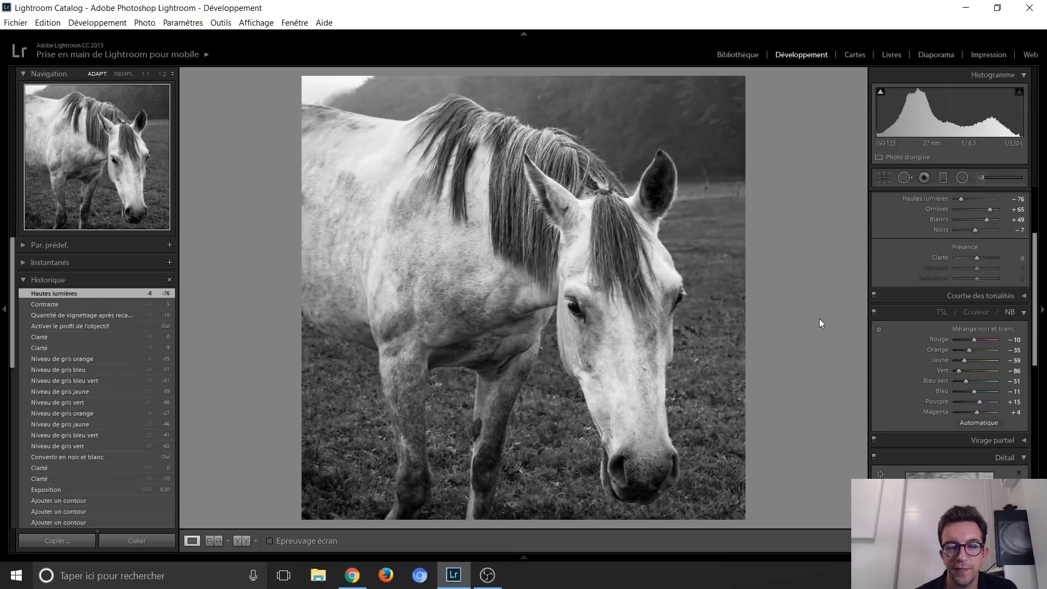
{"action": "key", "text": "Left"}
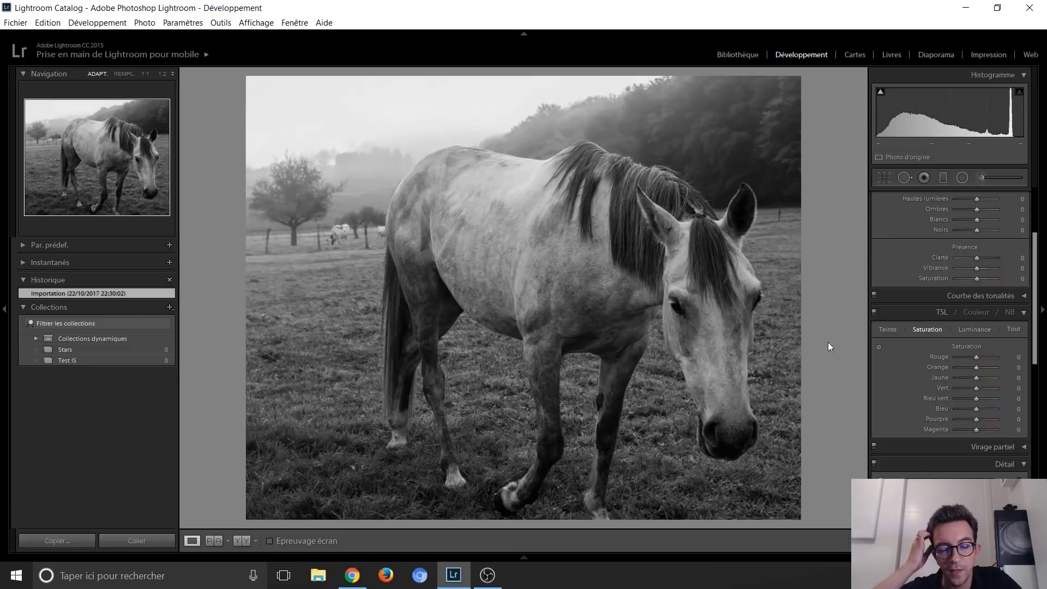
{"action": "key", "text": "Right"}
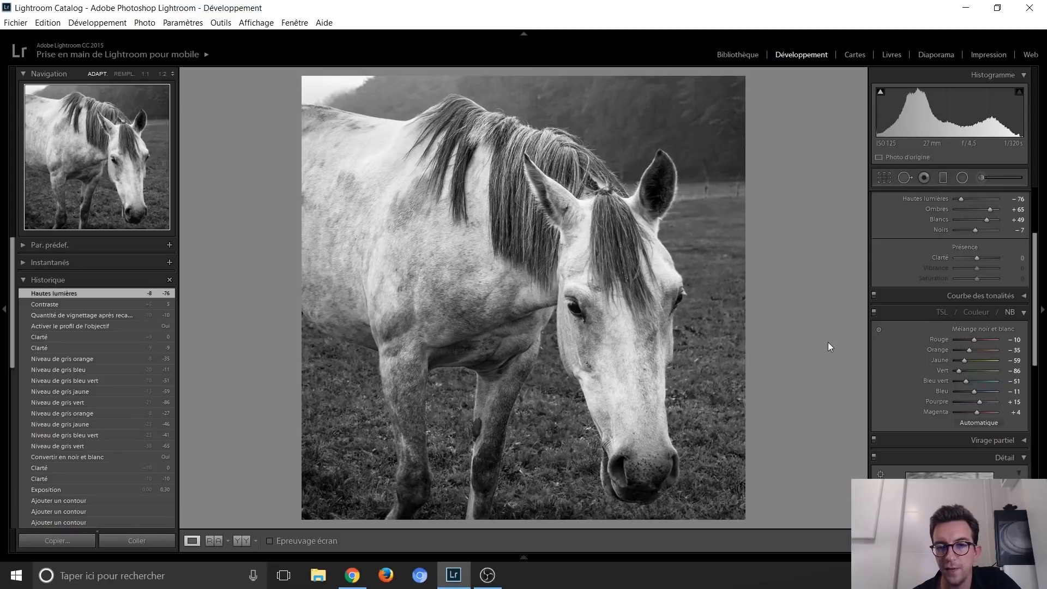
{"action": "key", "text": "Right"}
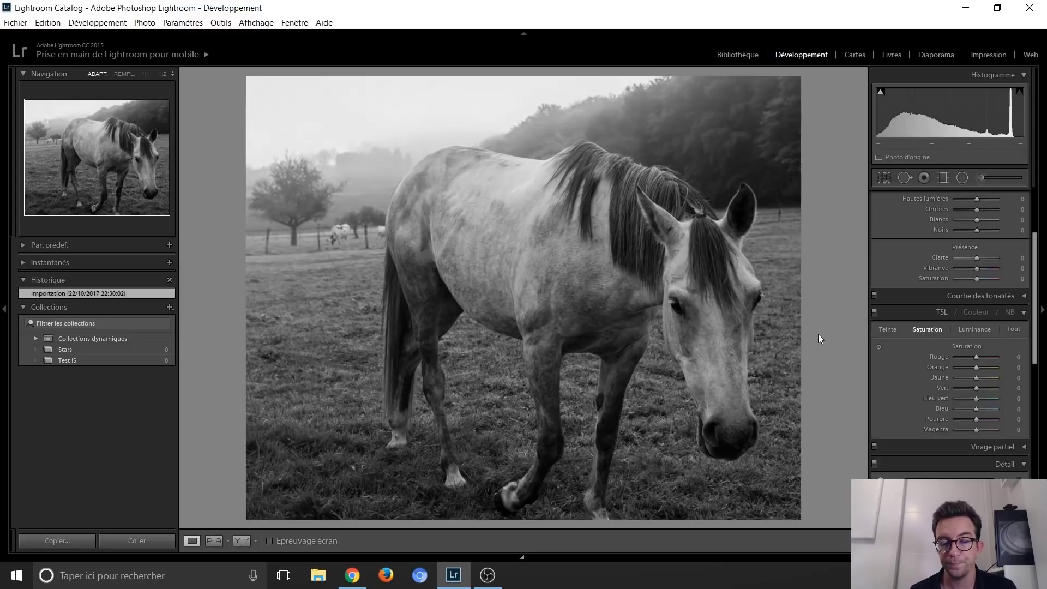
{"action": "key", "text": "Right"}
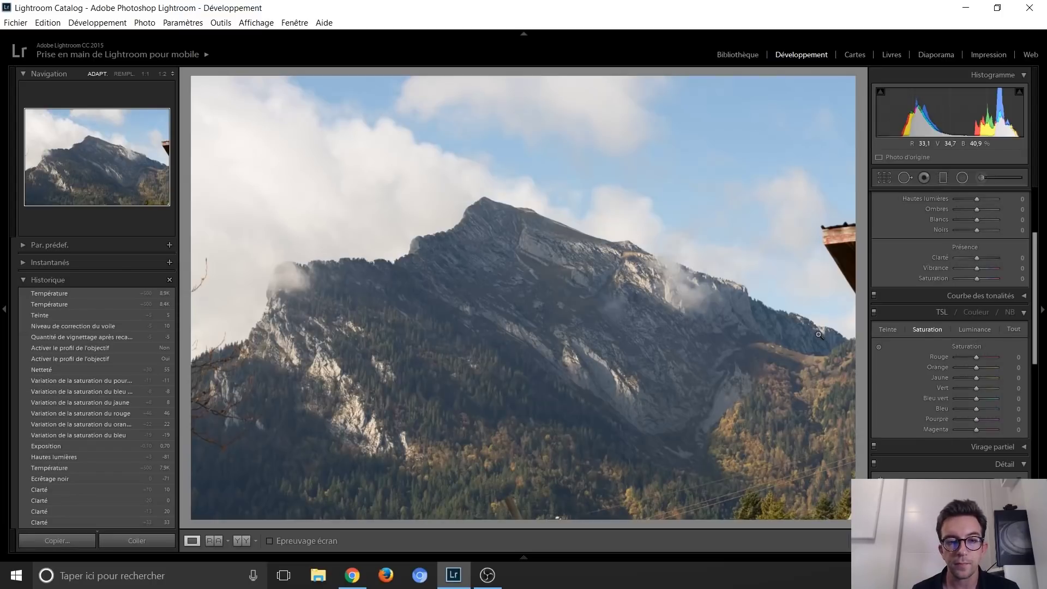
Step: Cycle the info overlay and compare the mountain's Saturation +100 step with Importation, ending at +100
{"action": "key", "text": "i"}
{"action": "key", "text": "i"}
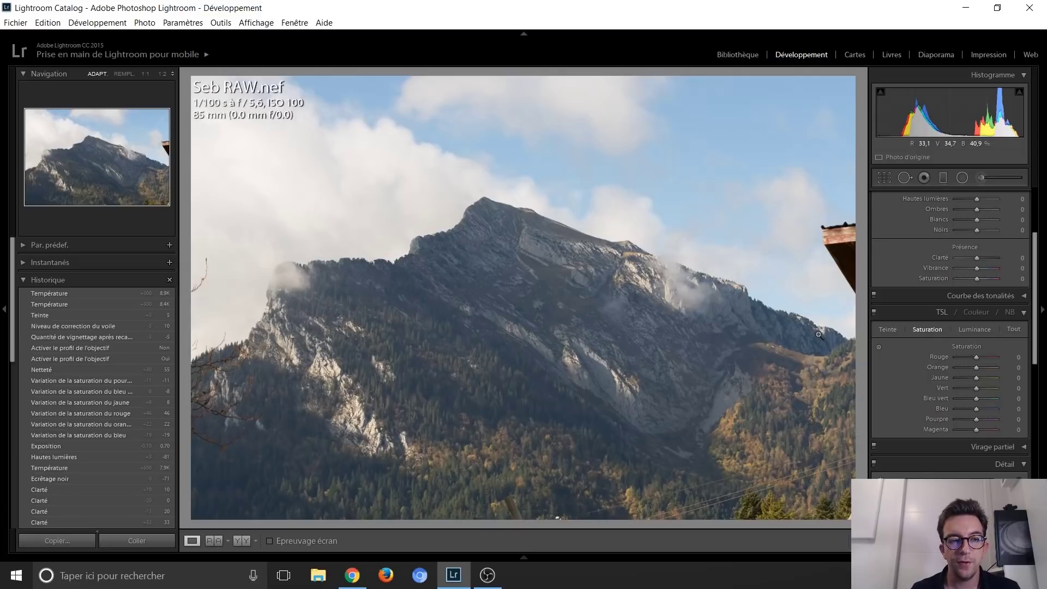
{"action": "key", "text": "i"}
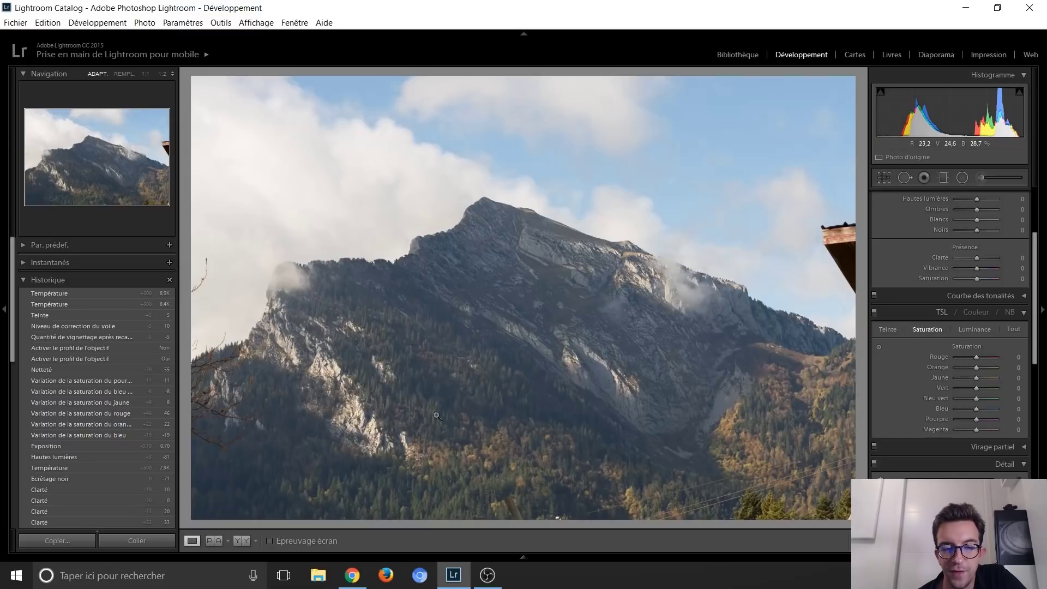
{"action": "scroll", "coordinate": [99, 382], "scroll_direction": "down", "scroll_amount": 5}
{"action": "scroll", "coordinate": [108, 466], "scroll_direction": "down", "scroll_amount": 3}
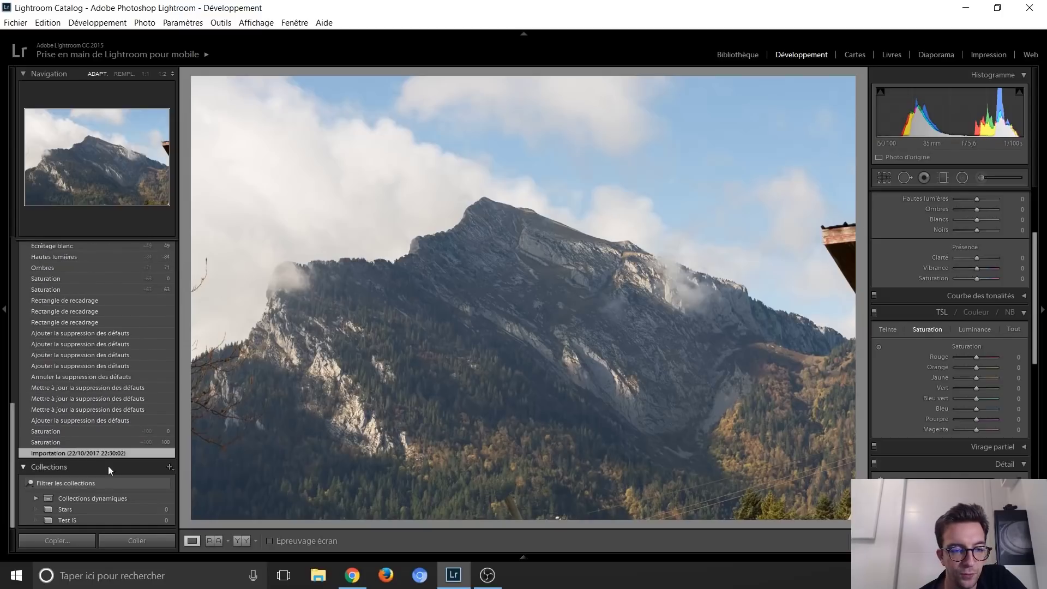
{"action": "left_click", "coordinate": [77, 444]}
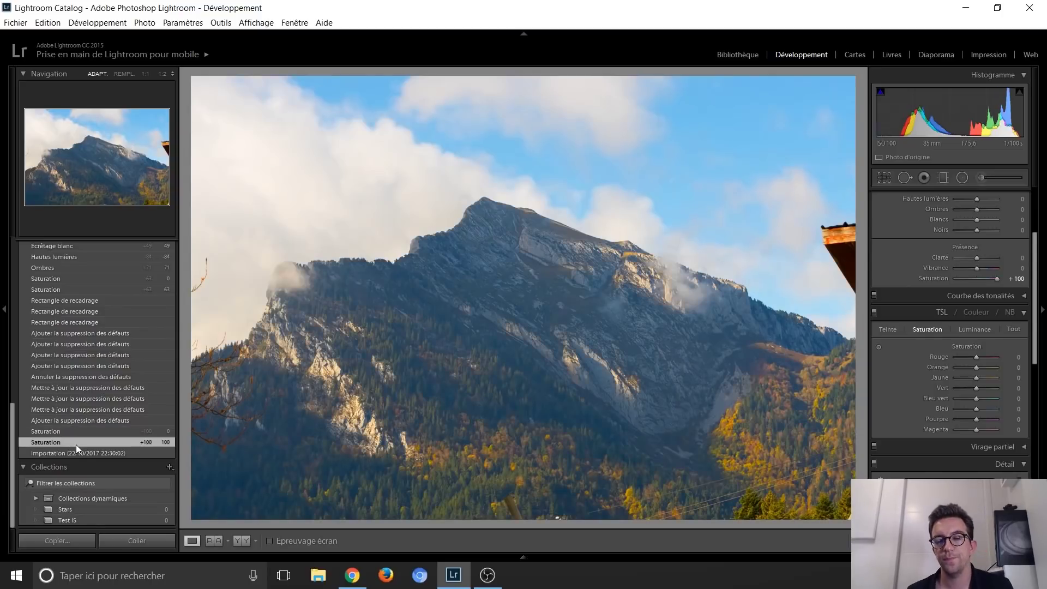
{"action": "left_click", "coordinate": [79, 452]}
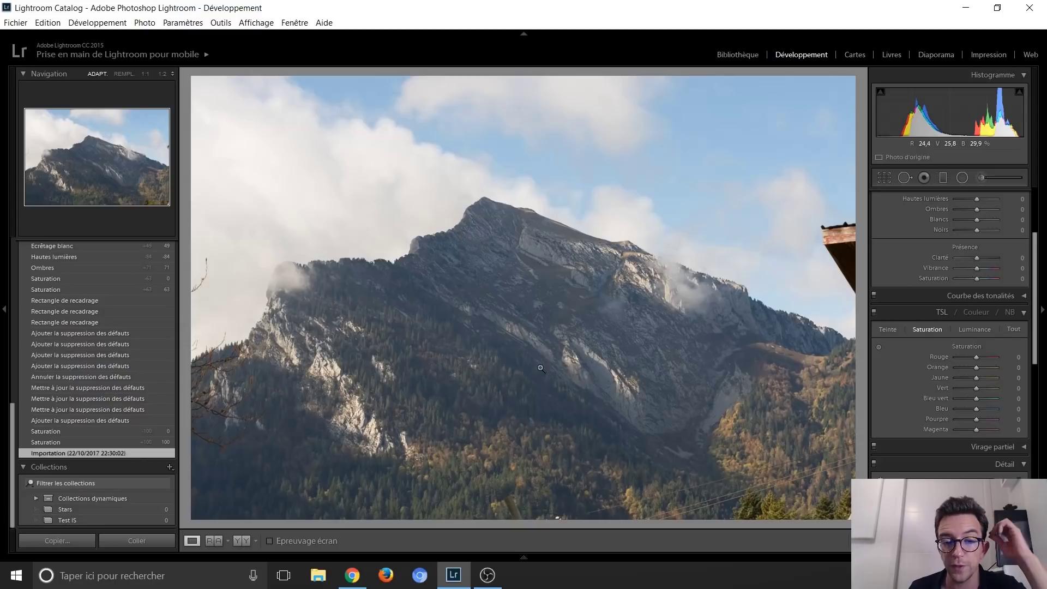
{"action": "left_click", "coordinate": [142, 440]}
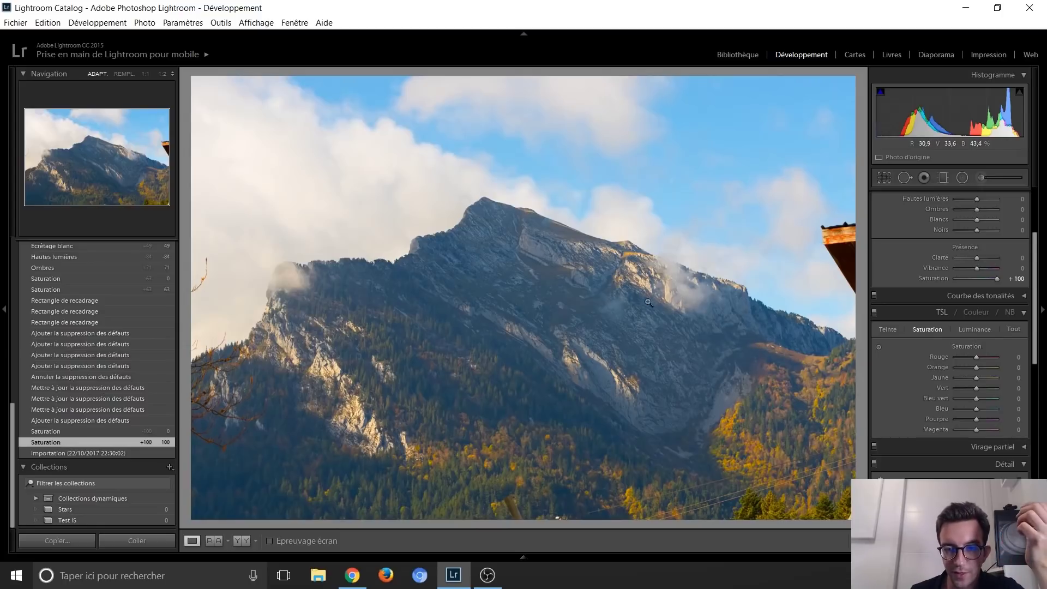
Step: Step back through the spot-removal history entries to the first spot removal
{"action": "left_click", "coordinate": [112, 432]}
{"action": "left_click", "coordinate": [111, 421]}
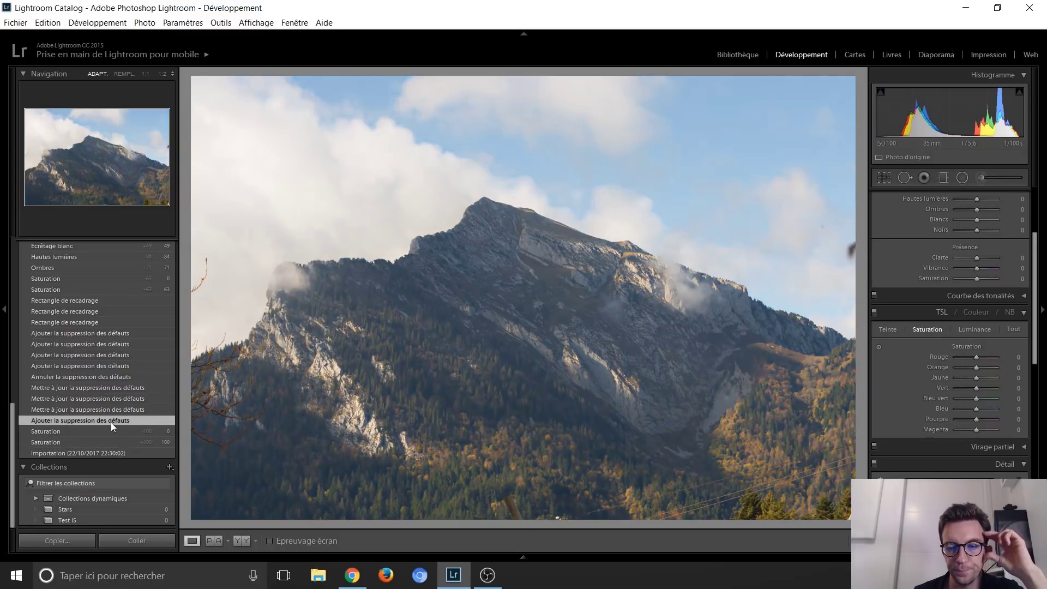
{"action": "left_click", "coordinate": [107, 430]}
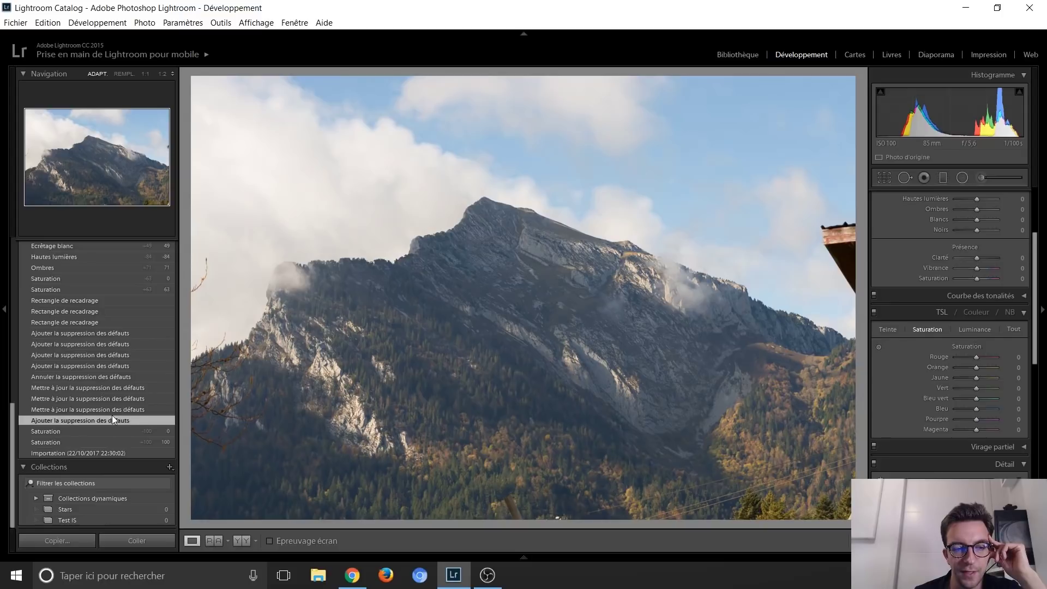
{"action": "left_click", "coordinate": [112, 411]}
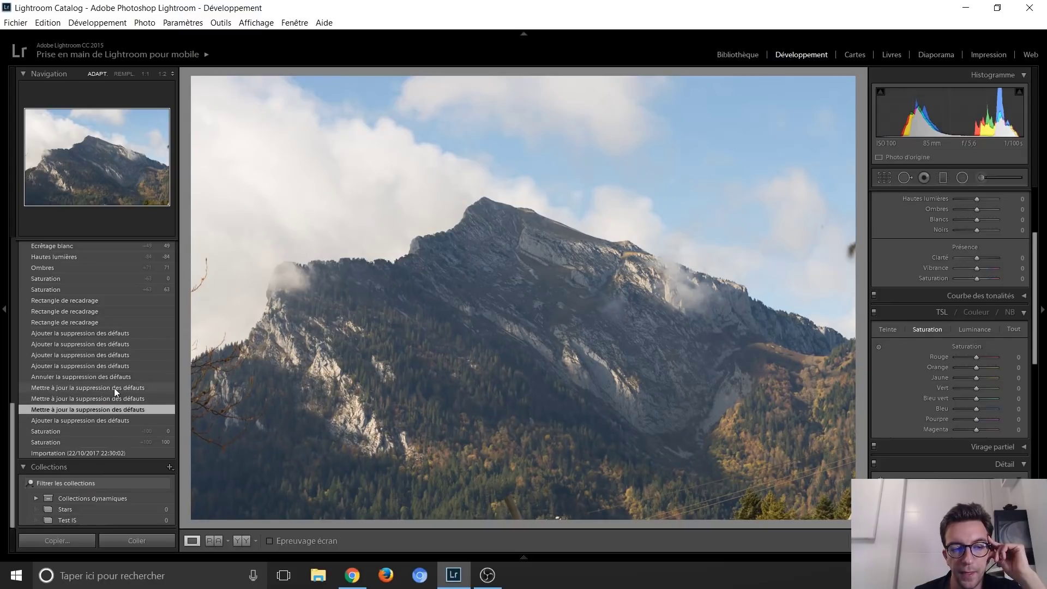
{"action": "left_click", "coordinate": [113, 388]}
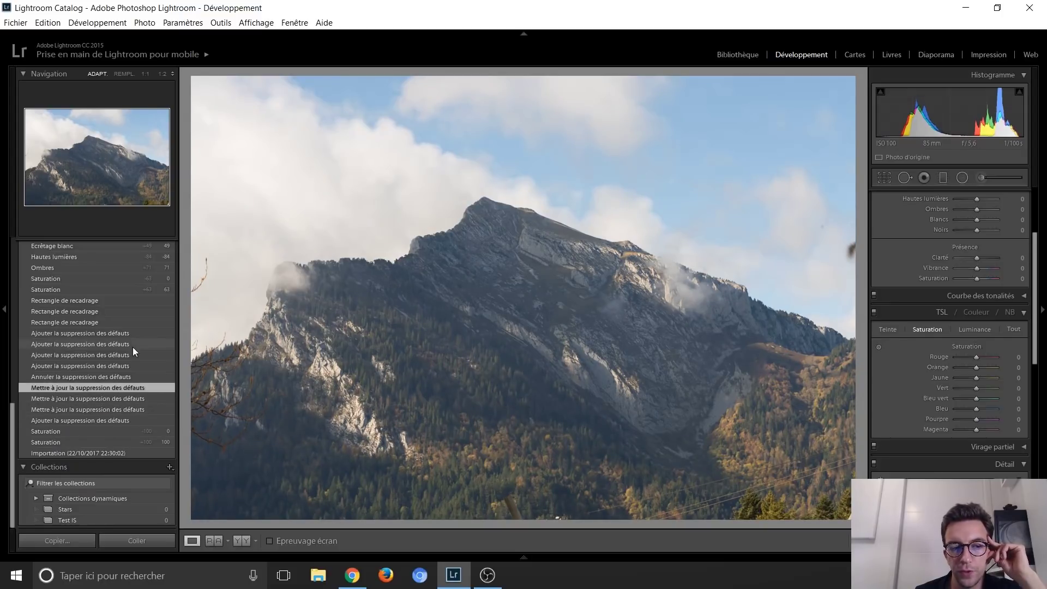
{"action": "left_click", "coordinate": [97, 332]}
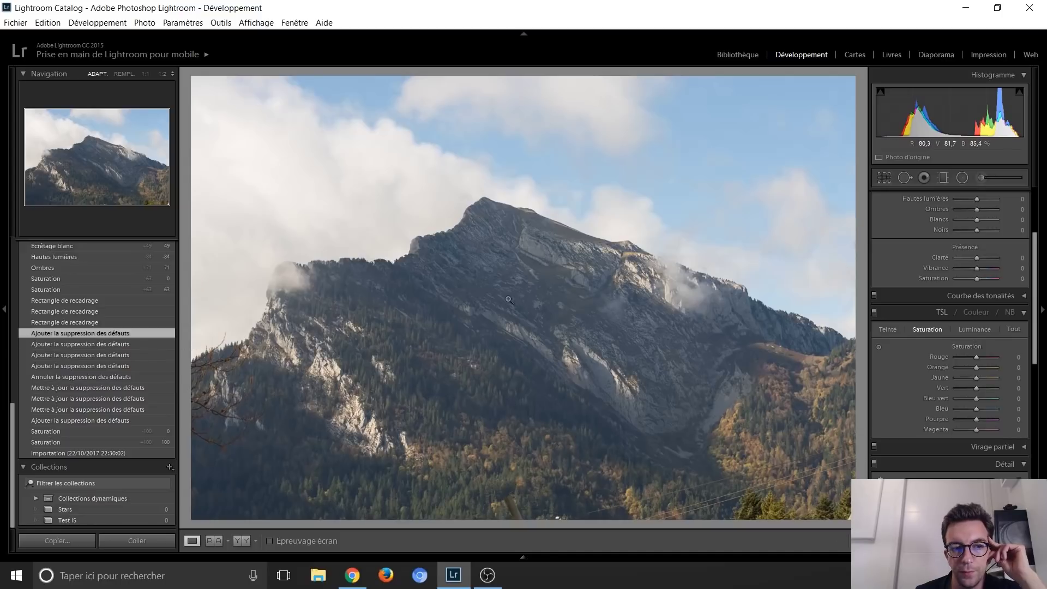
{"action": "left_click", "coordinate": [152, 377]}
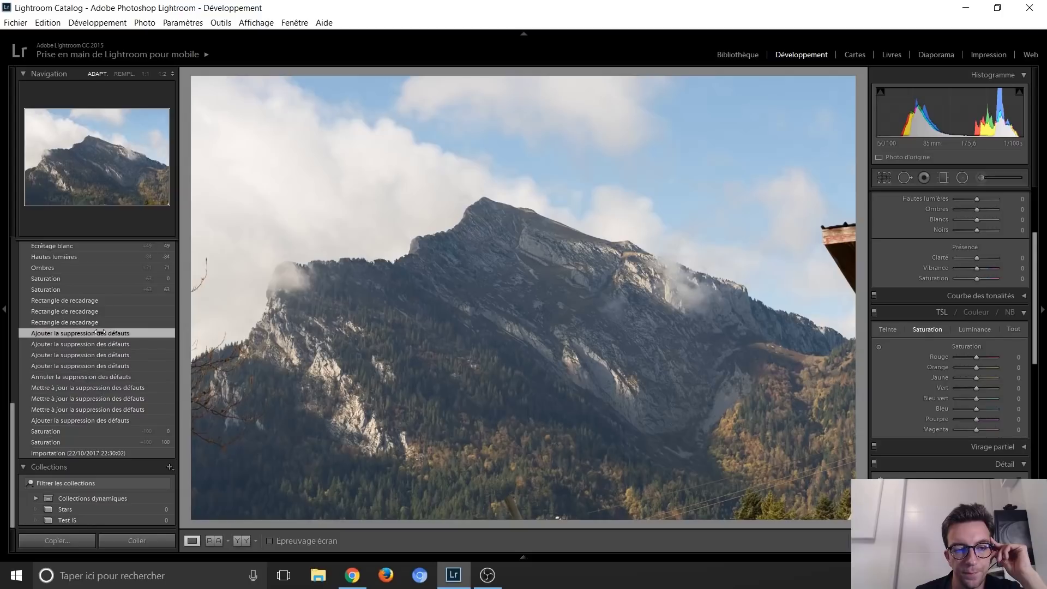
{"action": "left_click", "coordinate": [82, 333]}
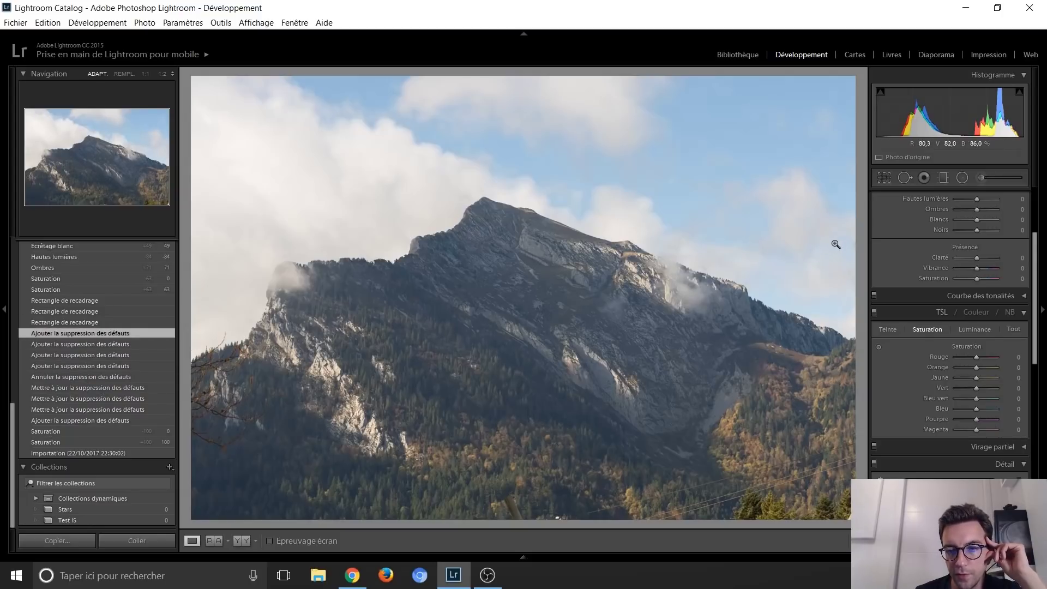
Step: Compare the crop steps and settle on the first 'Rectangle de recadrage' entry
{"action": "left_click", "coordinate": [91, 301]}
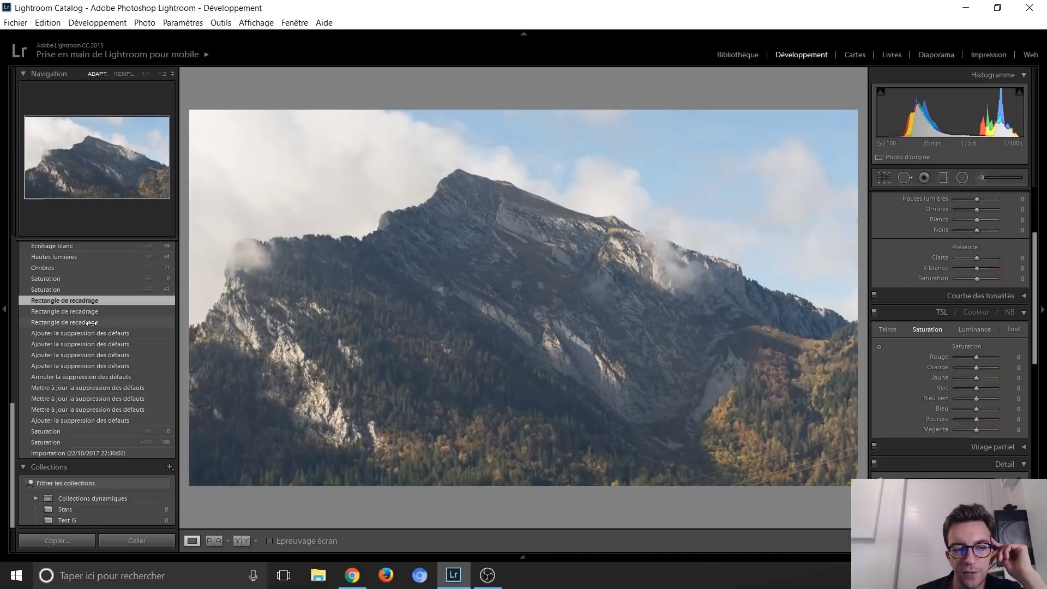
{"action": "left_click", "coordinate": [91, 322]}
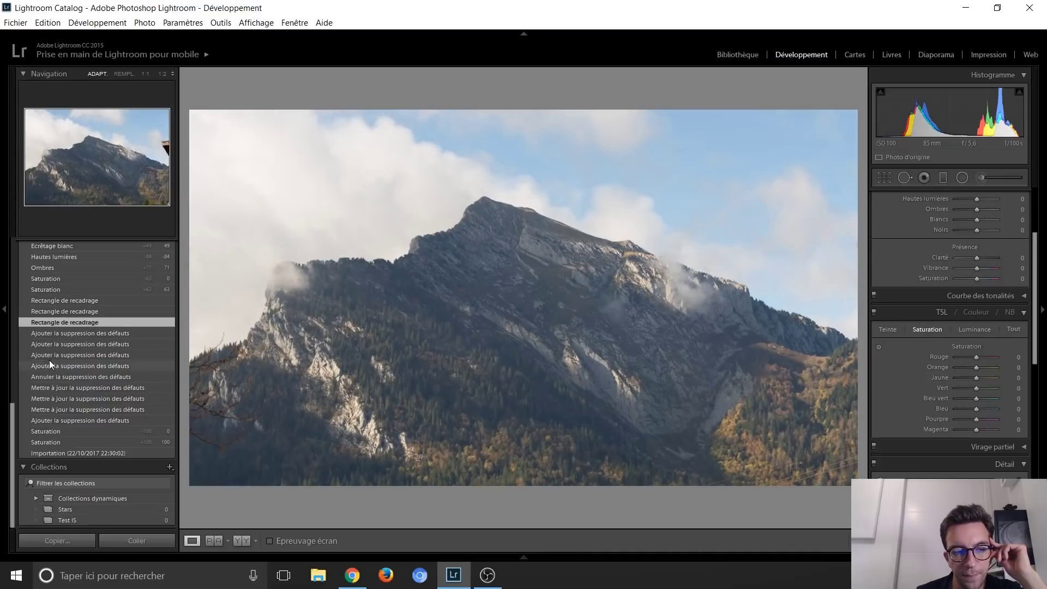
{"action": "left_click", "coordinate": [84, 332]}
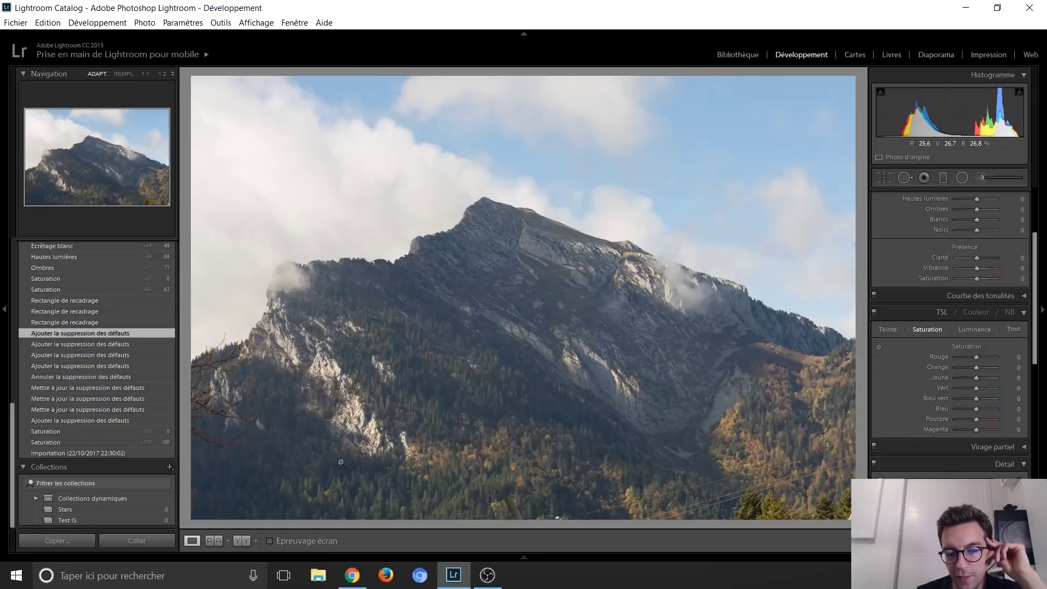
{"action": "left_click", "coordinate": [65, 300]}
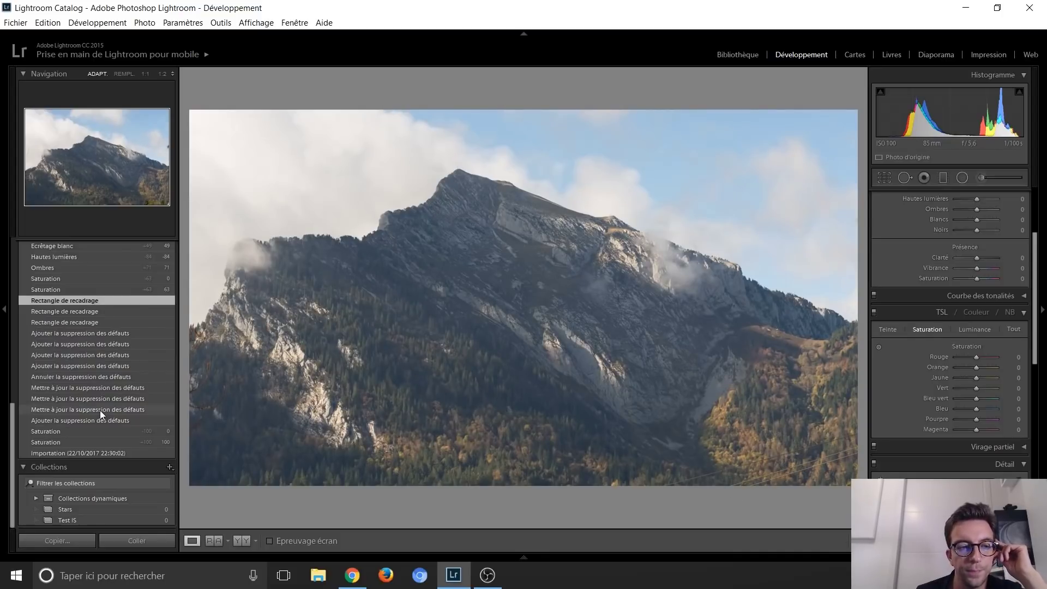
Step: View the earlier Saturation history steps, including Saturation +63
{"action": "scroll", "coordinate": [100, 411], "scroll_direction": "up", "scroll_amount": 2}
{"action": "scroll", "coordinate": [86, 401], "scroll_direction": "up", "scroll_amount": 2}
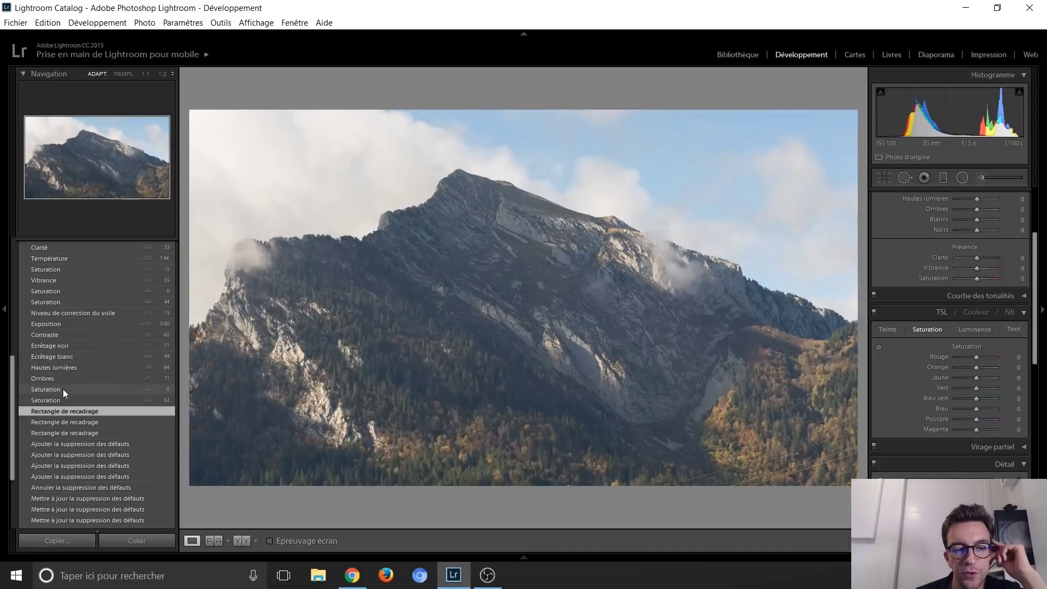
{"action": "left_click", "coordinate": [63, 389]}
{"action": "left_click", "coordinate": [71, 398]}
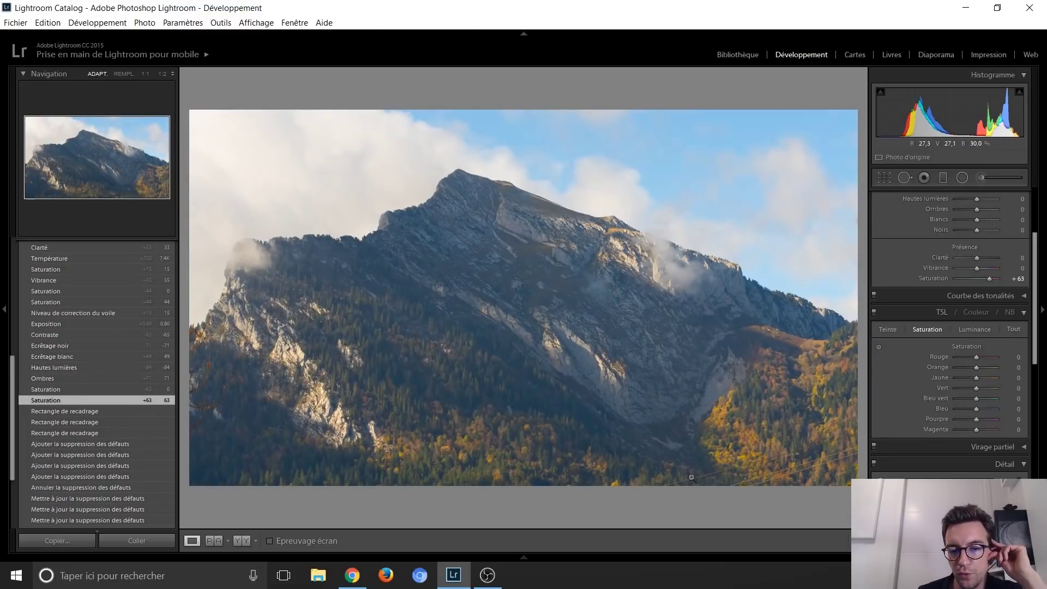
{"action": "left_click", "coordinate": [88, 388]}
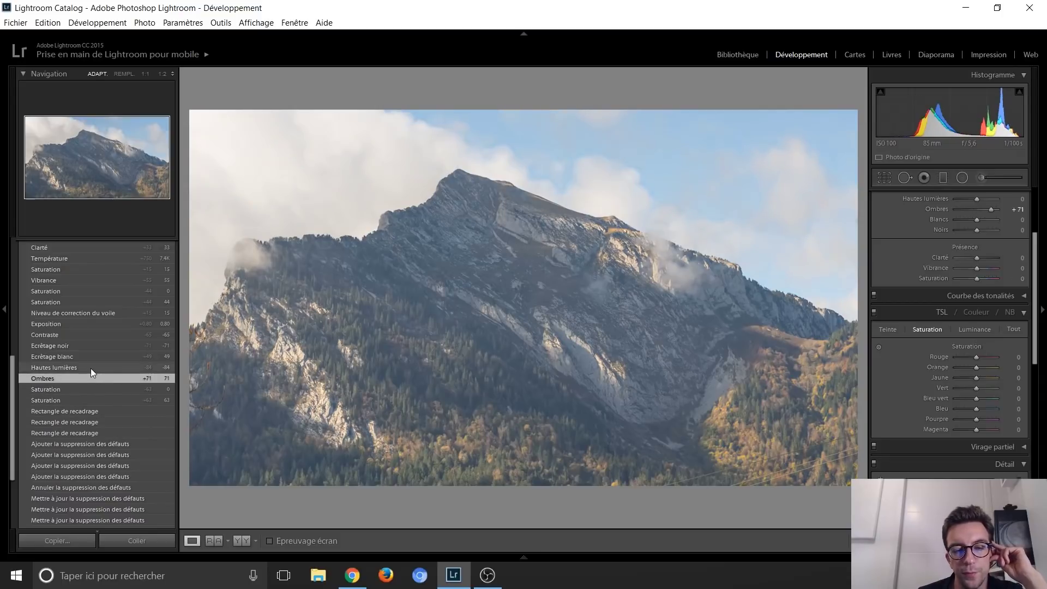
Step: Compare the Highlights, Shadows +71, Whites +49 and Blacks −71 history steps
{"action": "left_click", "coordinate": [90, 369]}
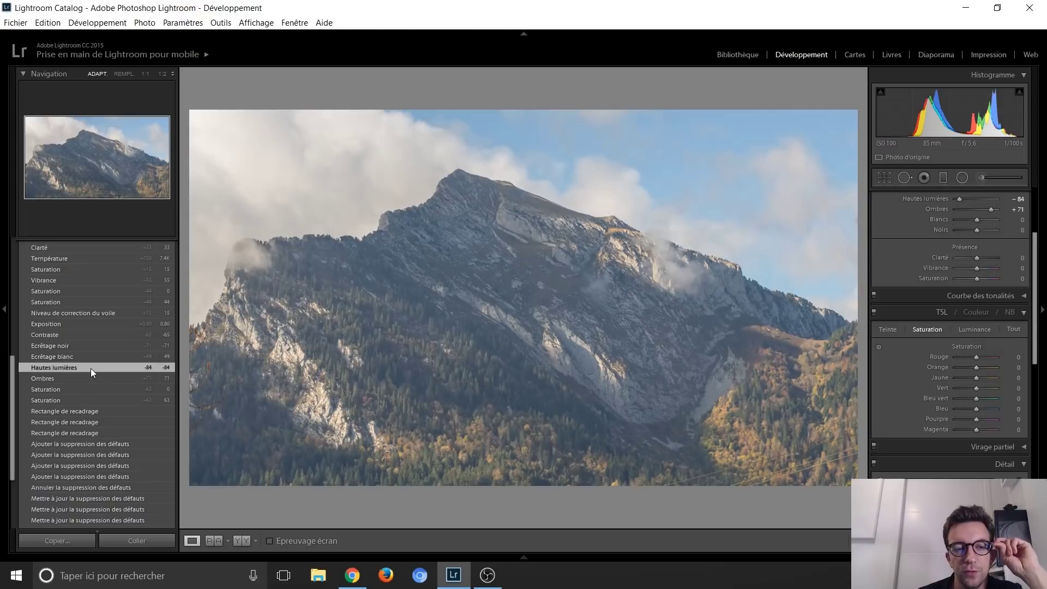
{"action": "left_click", "coordinate": [91, 355]}
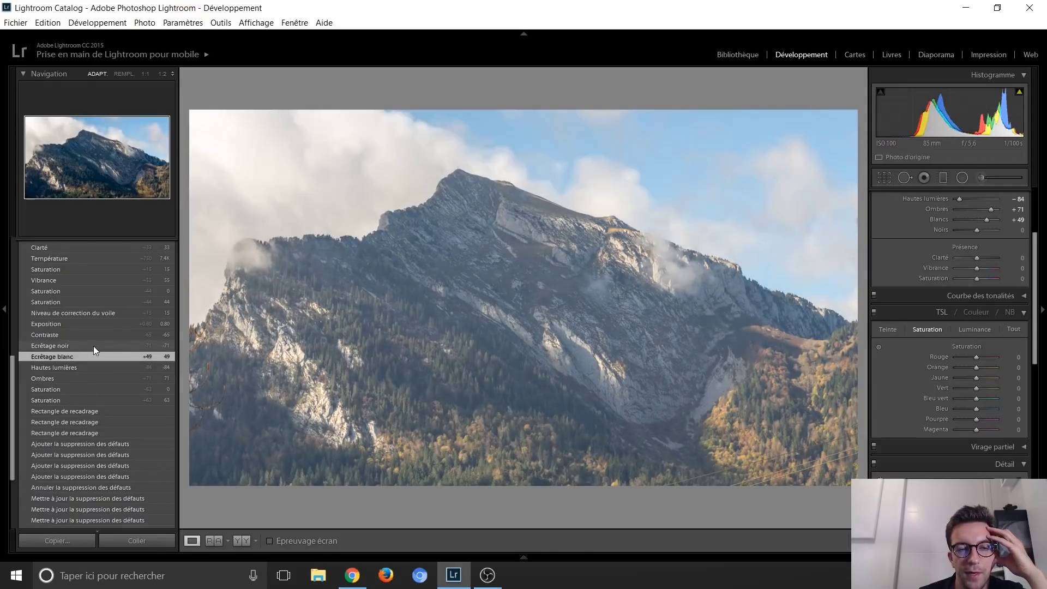
{"action": "left_click", "coordinate": [93, 347]}
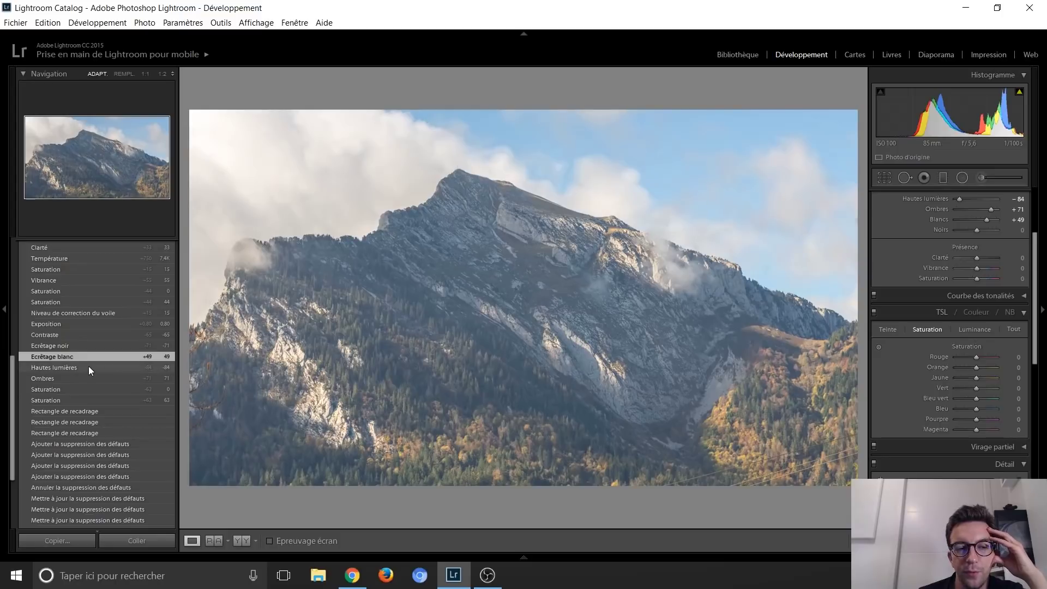
{"action": "left_click", "coordinate": [88, 366]}
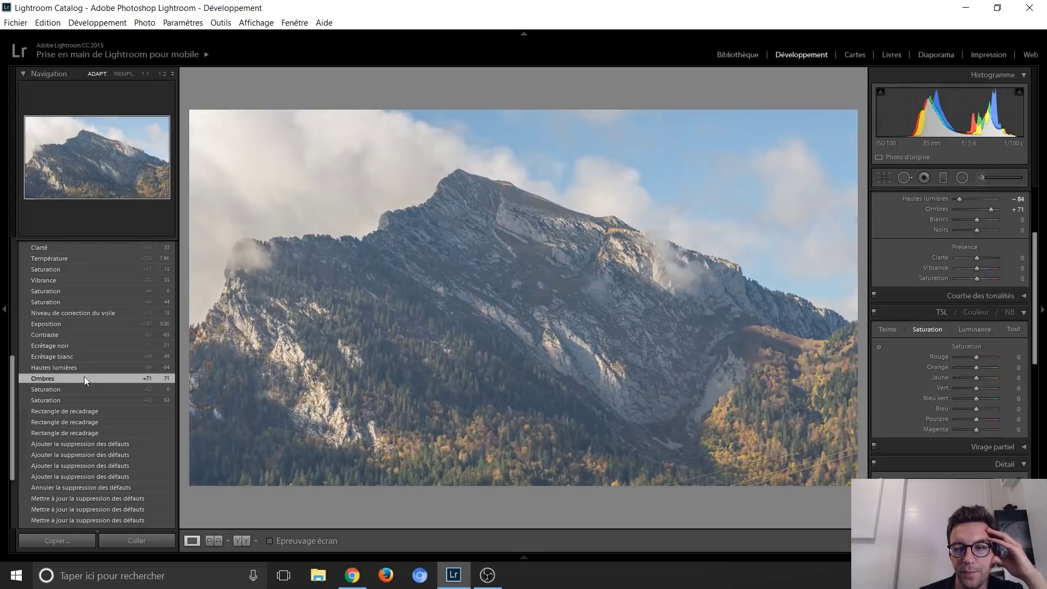
{"action": "left_click", "coordinate": [84, 388]}
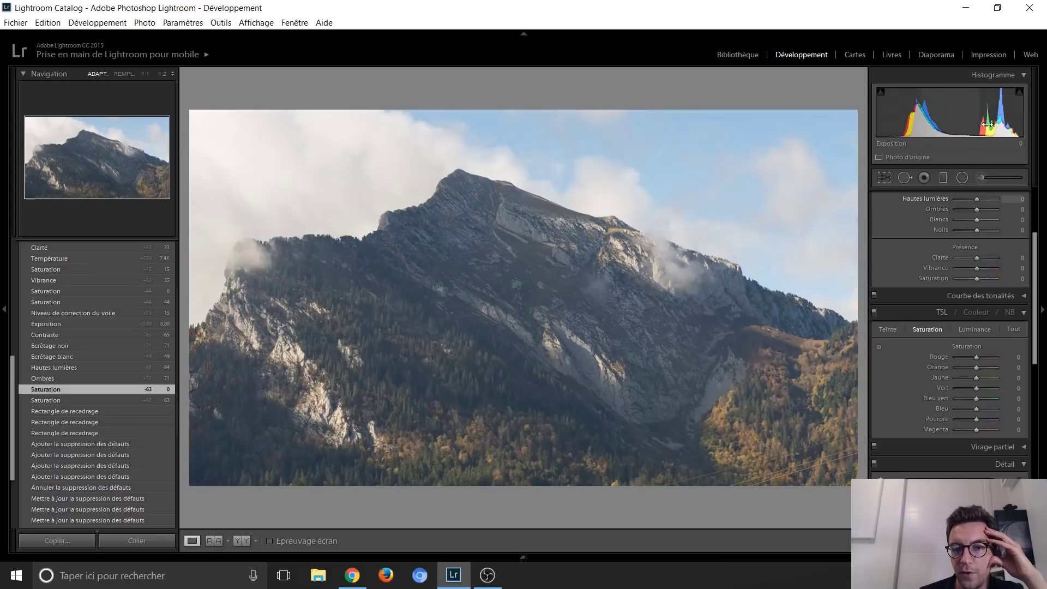
{"action": "left_click", "coordinate": [83, 378]}
{"action": "left_click", "coordinate": [86, 356]}
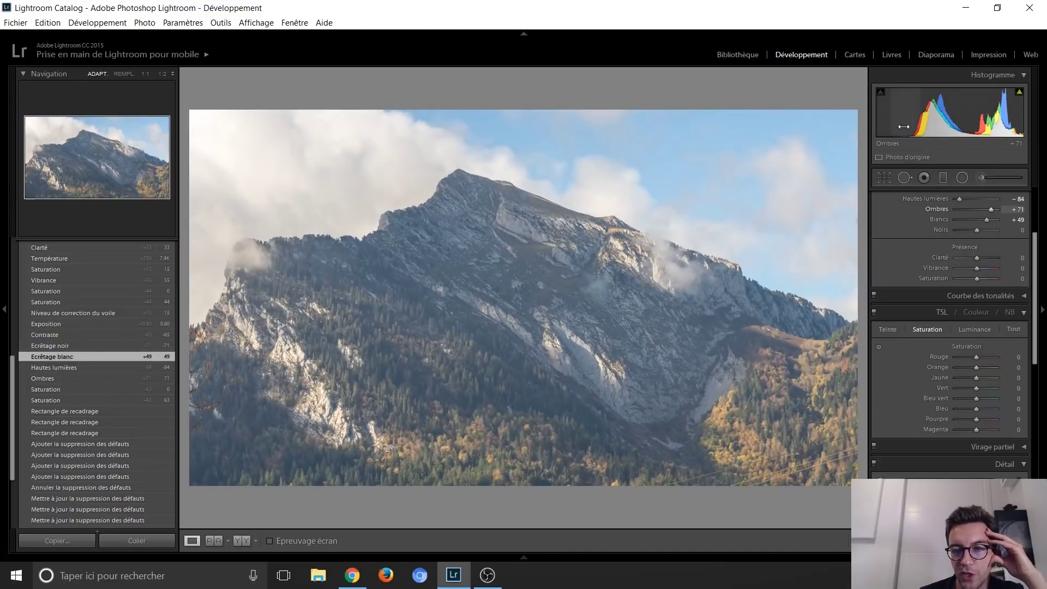
{"action": "left_click", "coordinate": [78, 344]}
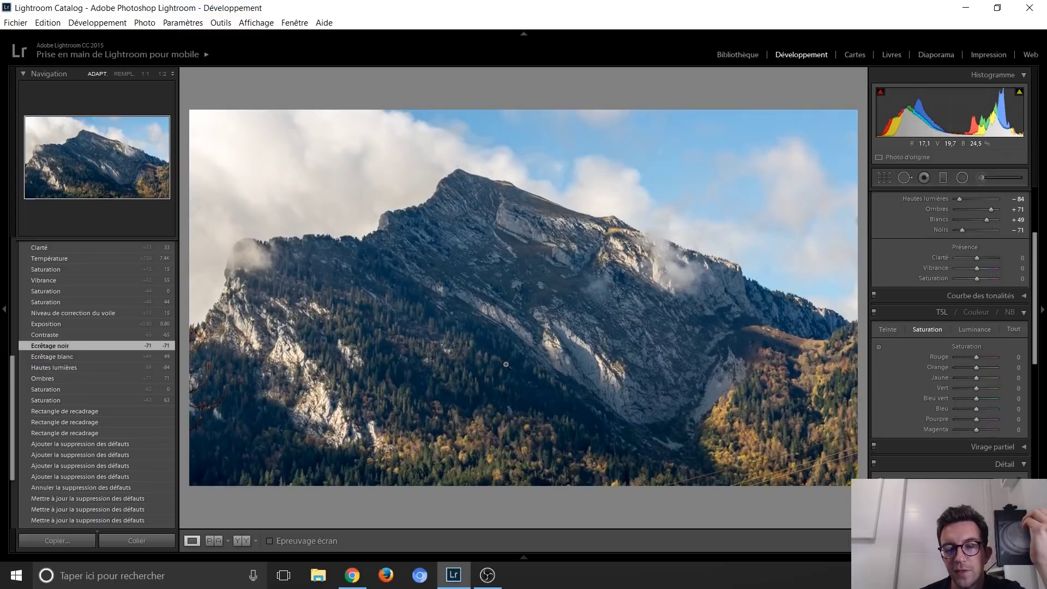
Step: Move up through the contrast and exposure steps to the 'Niveau de correction du voile' dehaze step
{"action": "scroll", "coordinate": [82, 409], "scroll_direction": "up", "scroll_amount": 2}
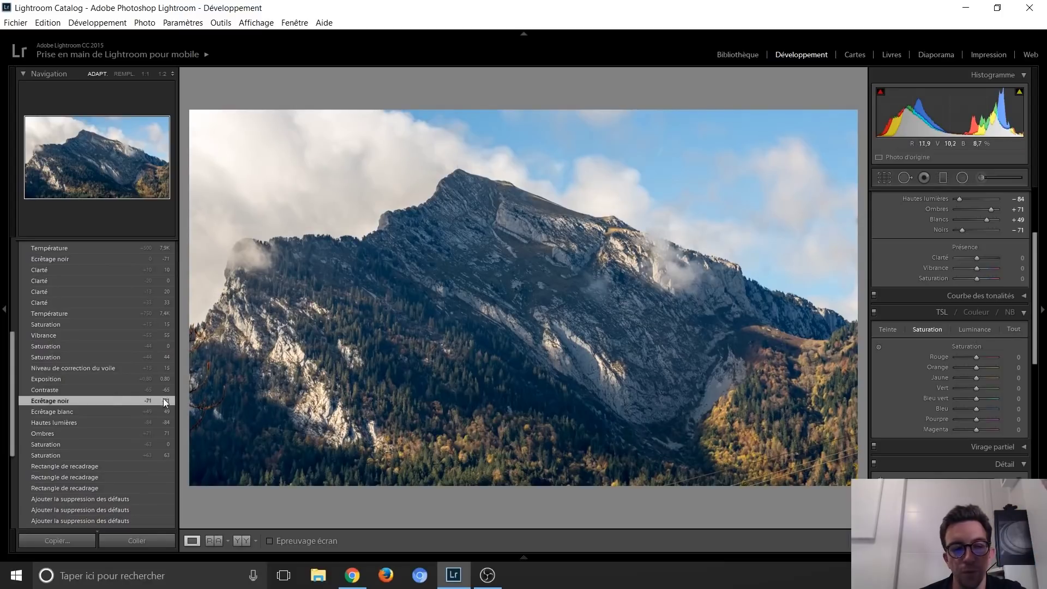
{"action": "left_click", "coordinate": [103, 390]}
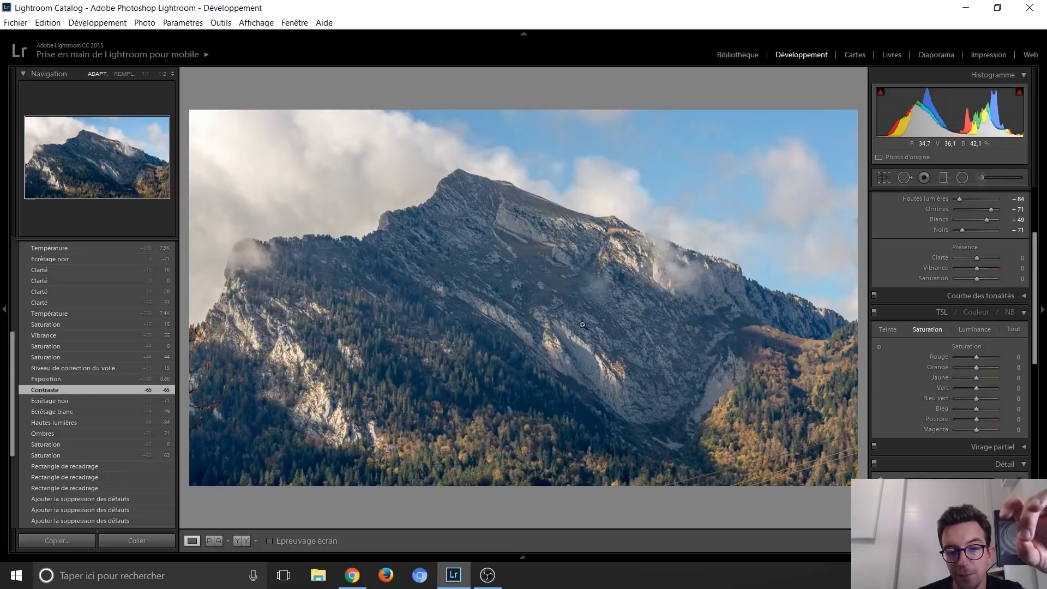
{"action": "left_click", "coordinate": [112, 380]}
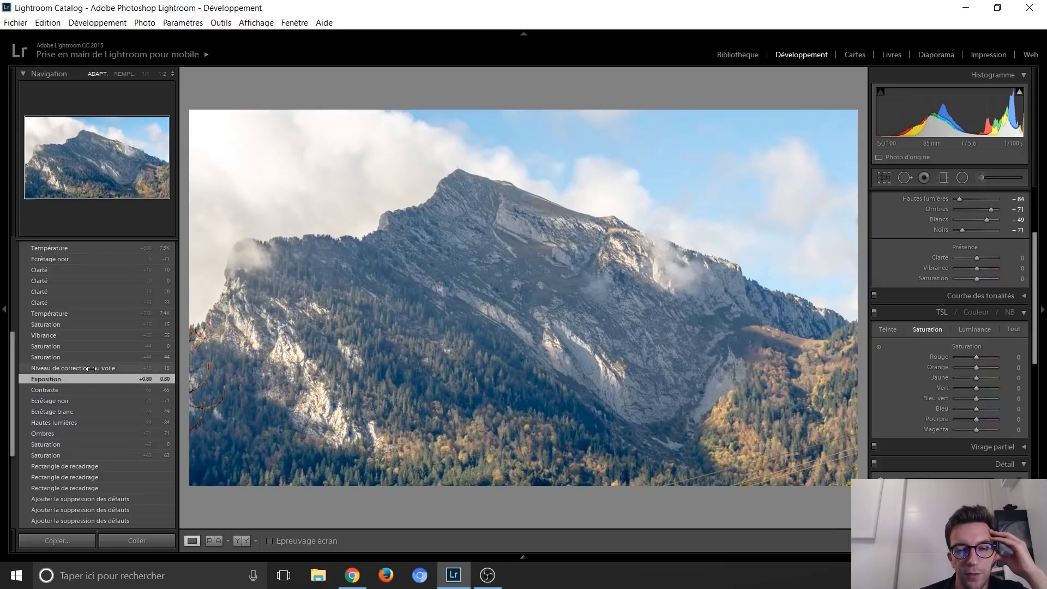
{"action": "left_click", "coordinate": [94, 372]}
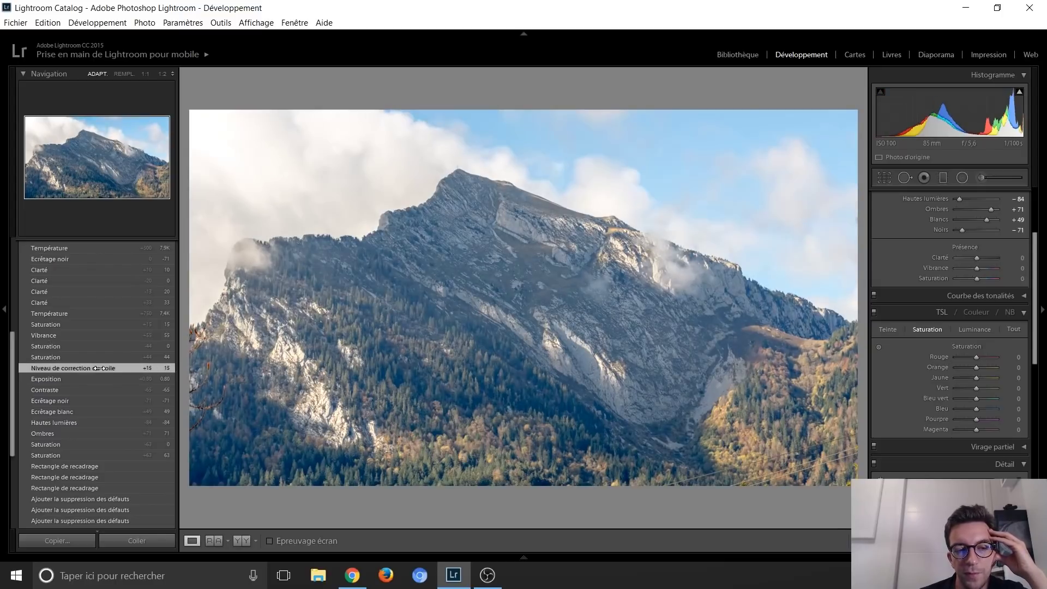
Step: Step through Saturation +44 and 0, Vibrance +55 and Saturation +15, ending on Température
{"action": "scroll", "coordinate": [113, 404], "scroll_direction": "up", "scroll_amount": 3}
{"action": "left_click", "coordinate": [112, 411]}
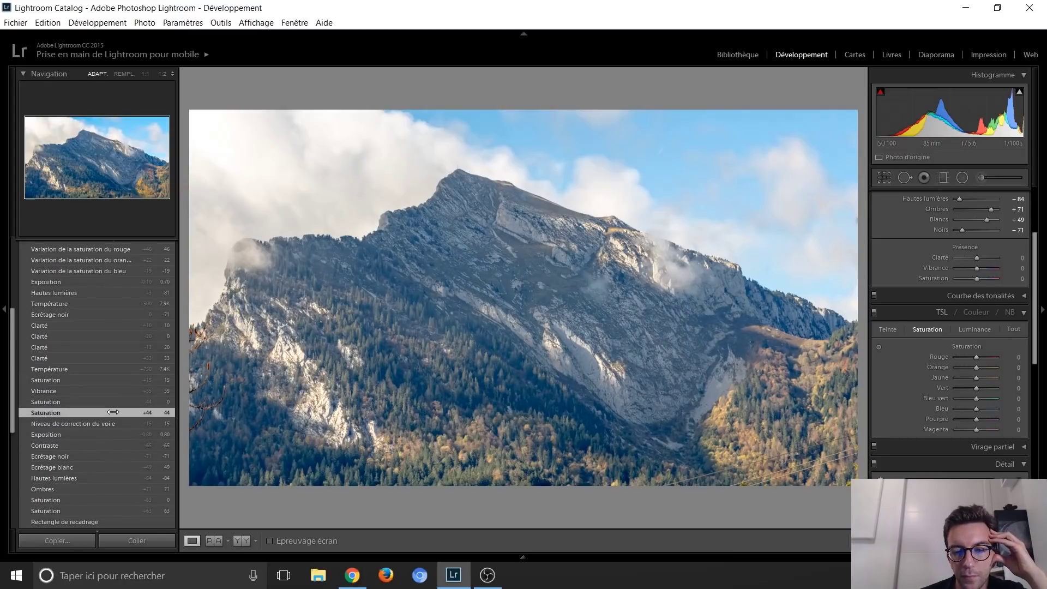
{"action": "left_click", "coordinate": [112, 404]}
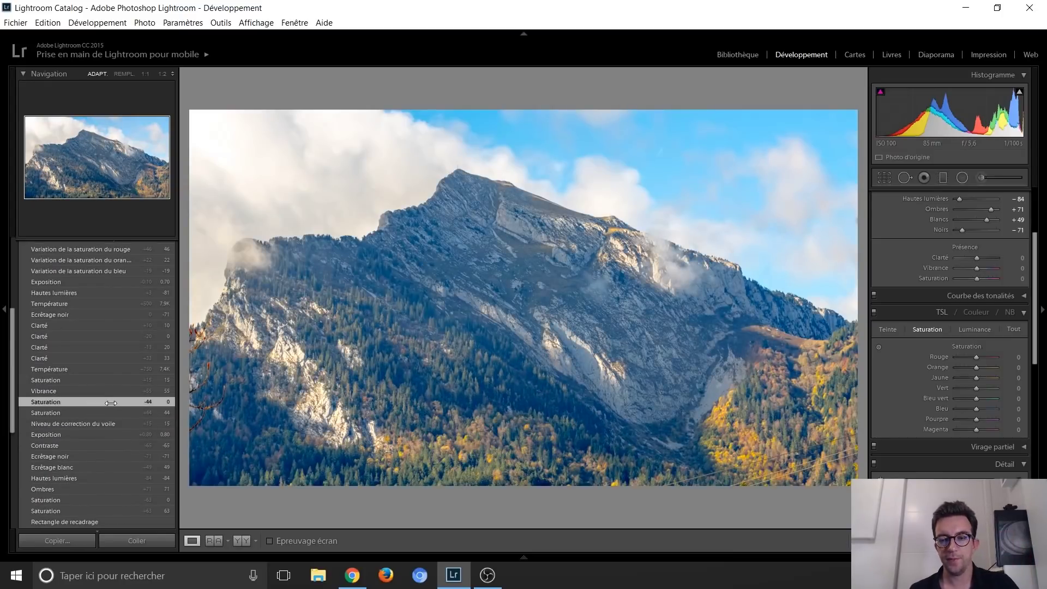
{"action": "left_click", "coordinate": [103, 413]}
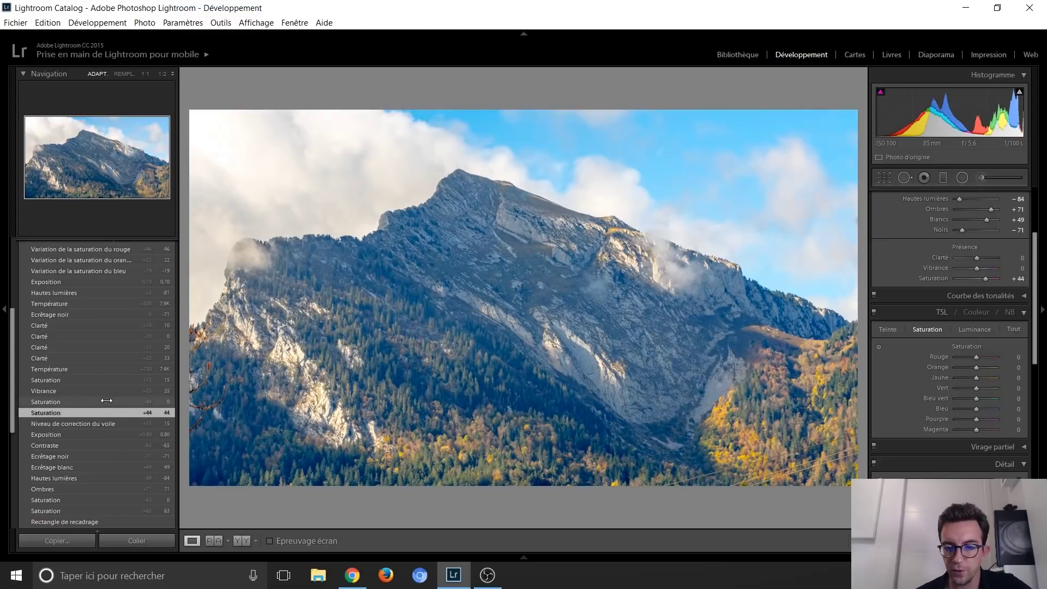
{"action": "left_click", "coordinate": [106, 401]}
{"action": "left_click", "coordinate": [105, 391]}
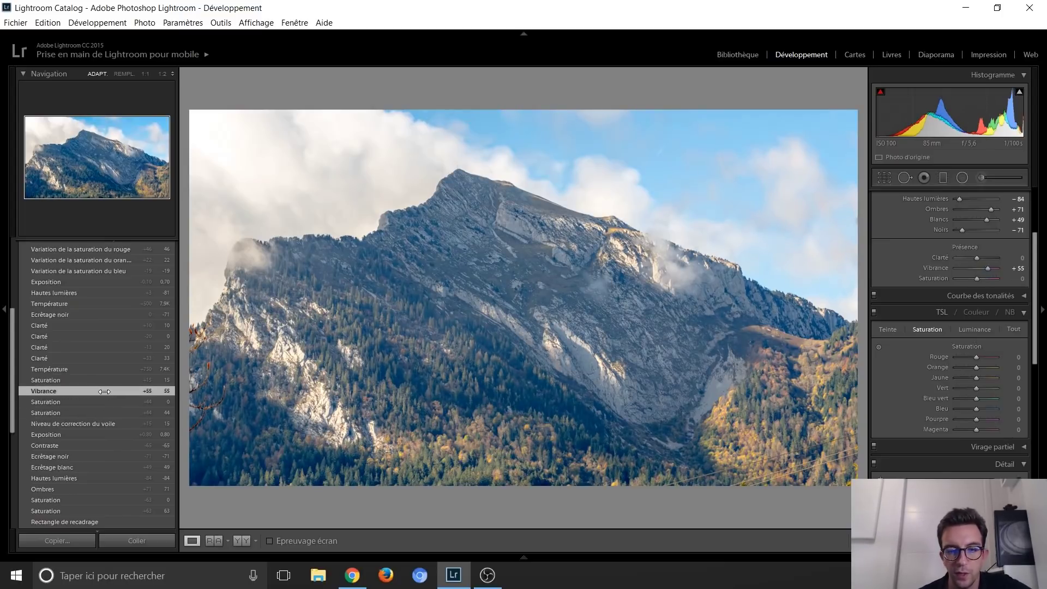
{"action": "left_click", "coordinate": [101, 380]}
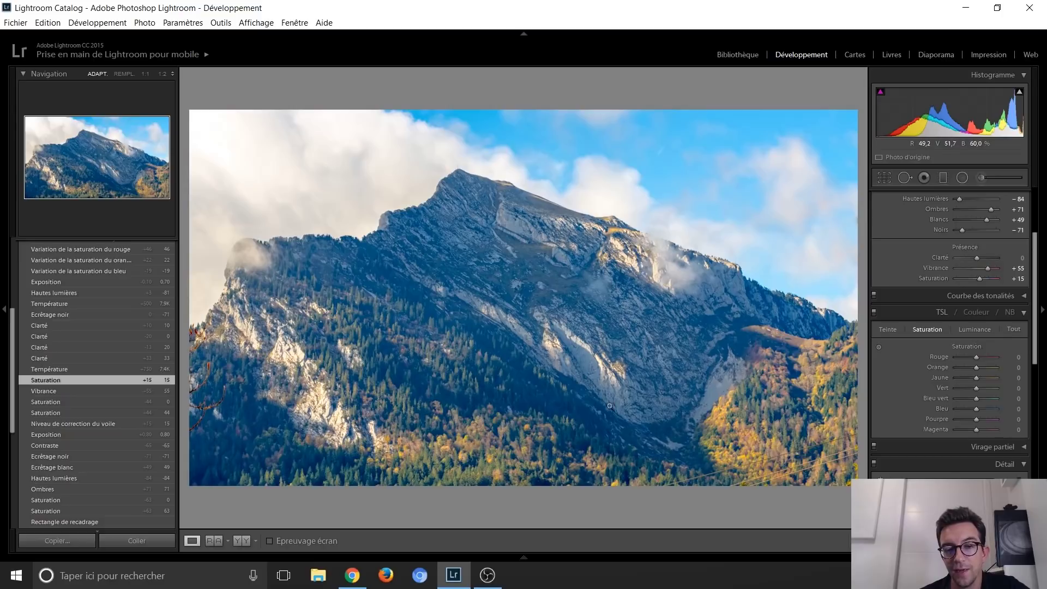
{"action": "left_click", "coordinate": [101, 369]}
Step: Compare the Clarté +10, Ecrêtage noir, Température +500 and Hautes lumières history steps
{"action": "scroll", "coordinate": [102, 382], "scroll_direction": "up", "scroll_amount": 2}
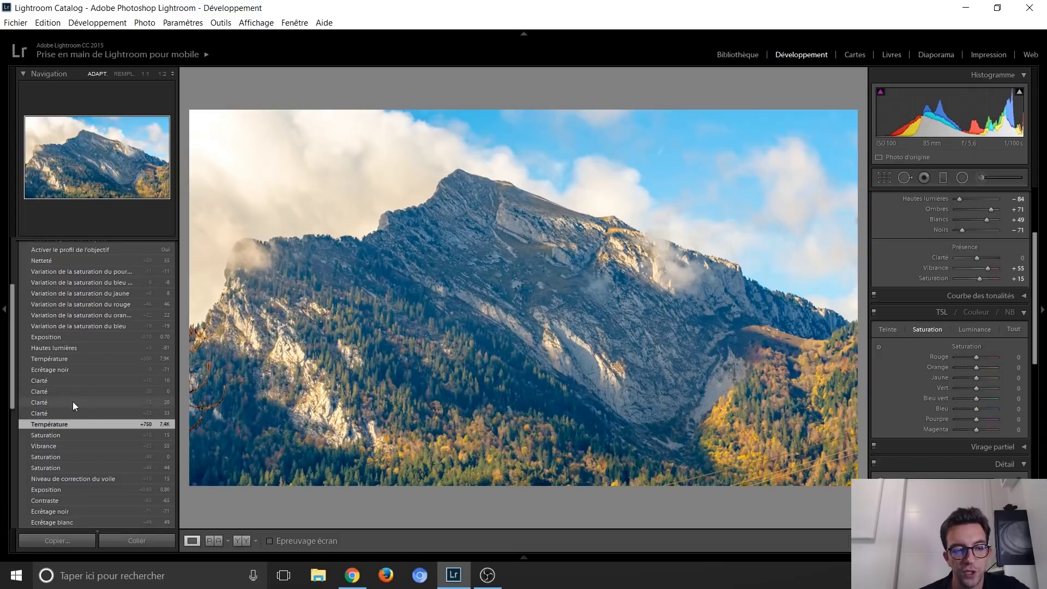
{"action": "left_click", "coordinate": [83, 381]}
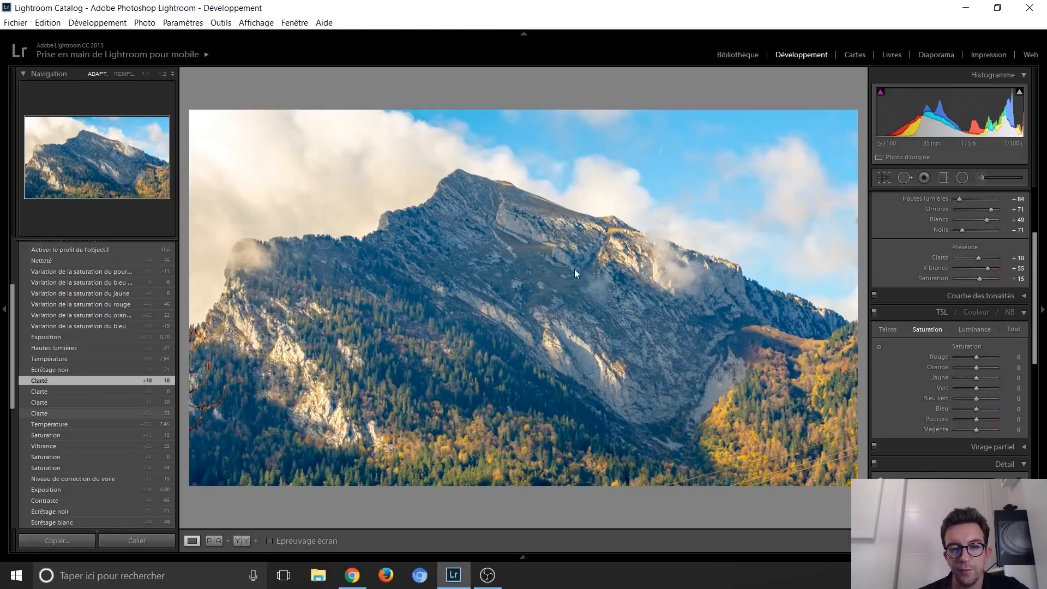
{"action": "scroll", "coordinate": [82, 392], "scroll_direction": "up", "scroll_amount": 2}
{"action": "left_click", "coordinate": [73, 423]}
{"action": "left_click", "coordinate": [90, 414]}
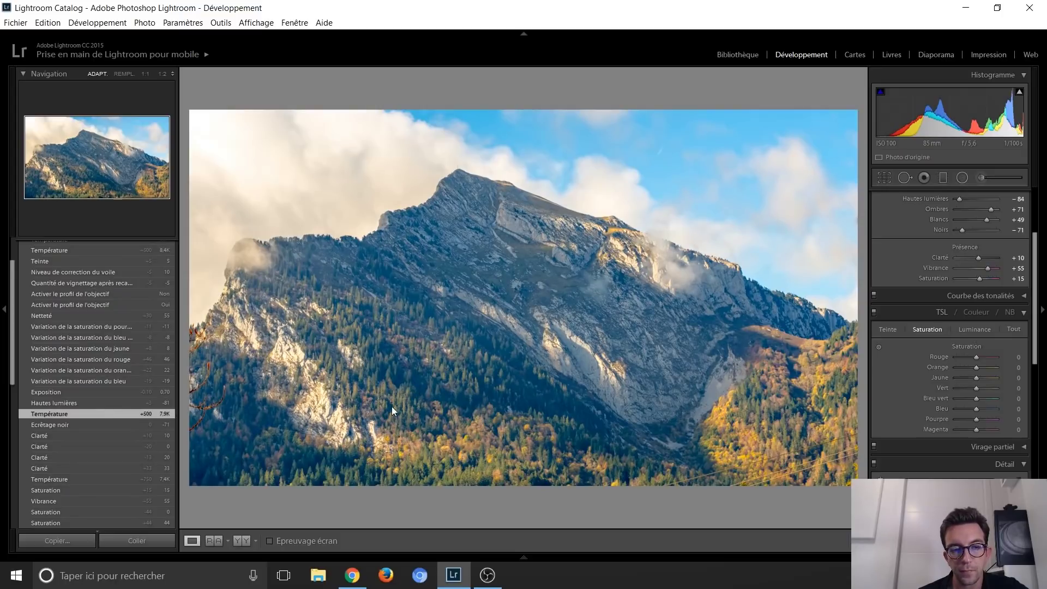
{"action": "left_click", "coordinate": [103, 402]}
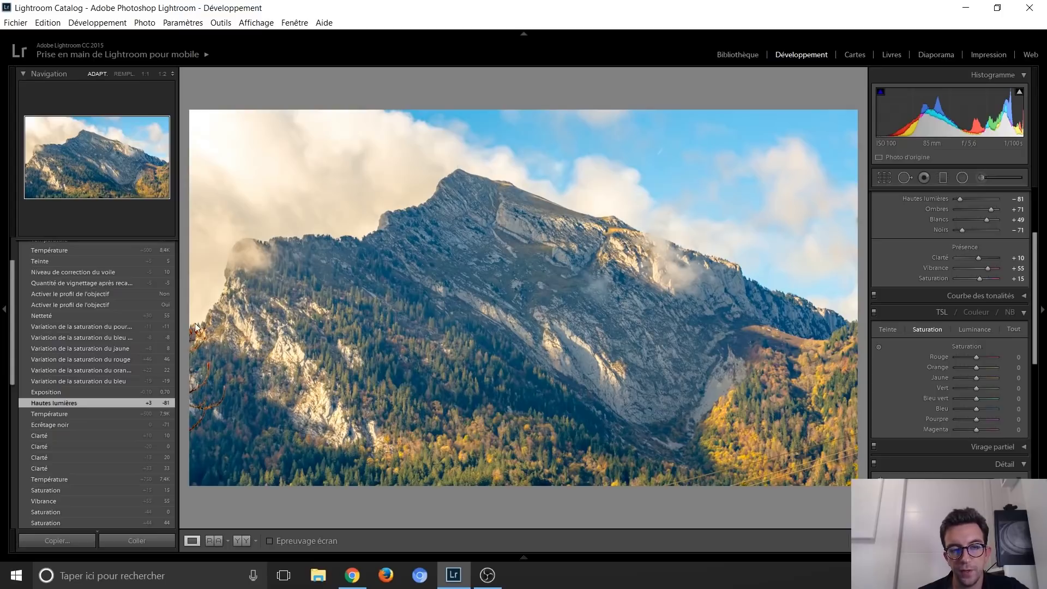
{"action": "left_click", "coordinate": [69, 424]}
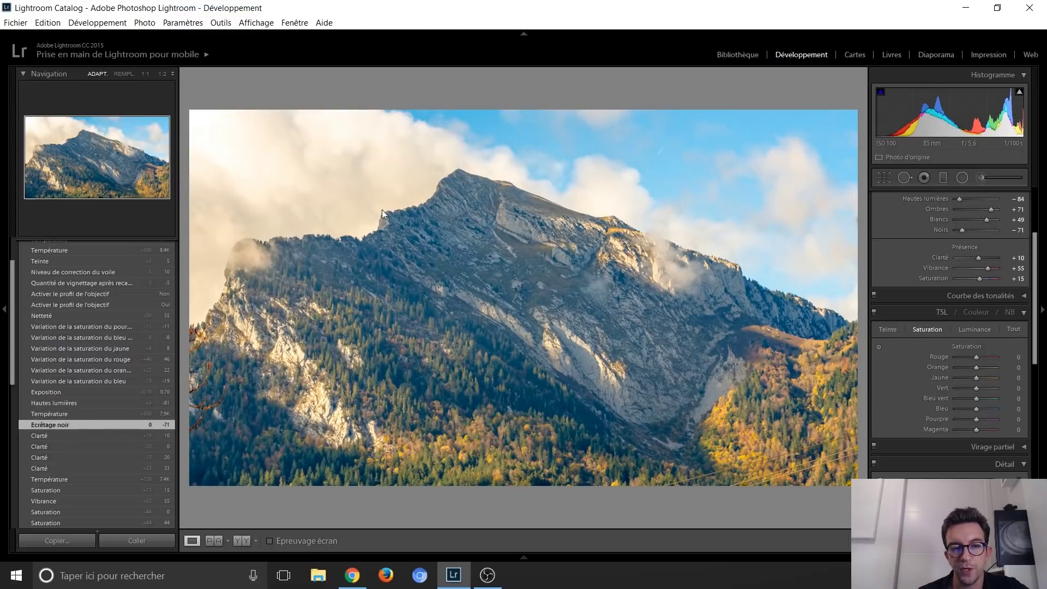
{"action": "key", "text": "ctrl+y"}
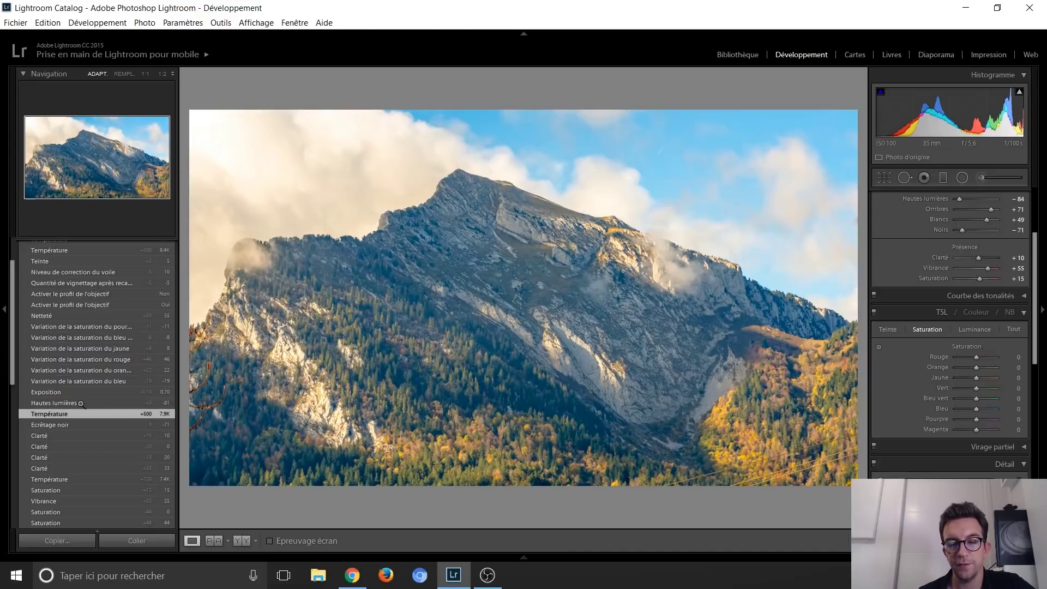
Step: Compare the Hautes lumières, Exposition and blue saturation cut steps
{"action": "left_click", "coordinate": [80, 402]}
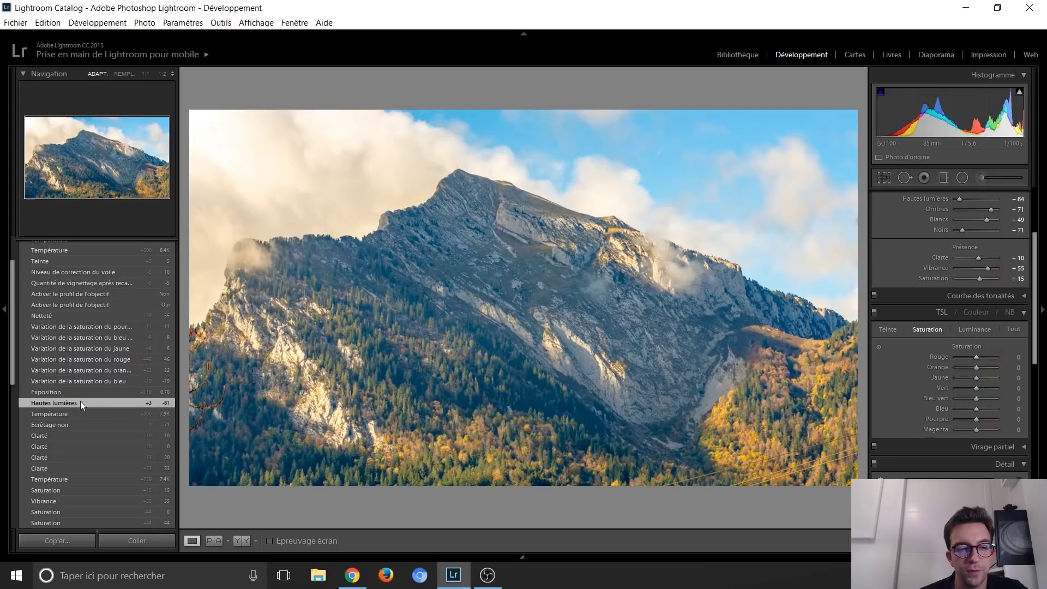
{"action": "left_click", "coordinate": [83, 394]}
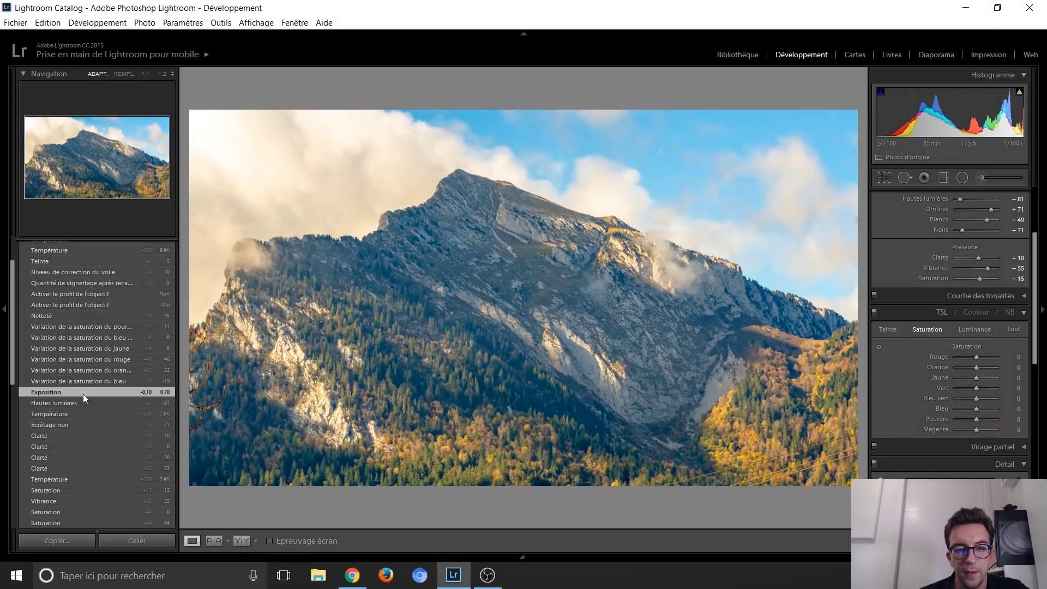
{"action": "left_click", "coordinate": [90, 382]}
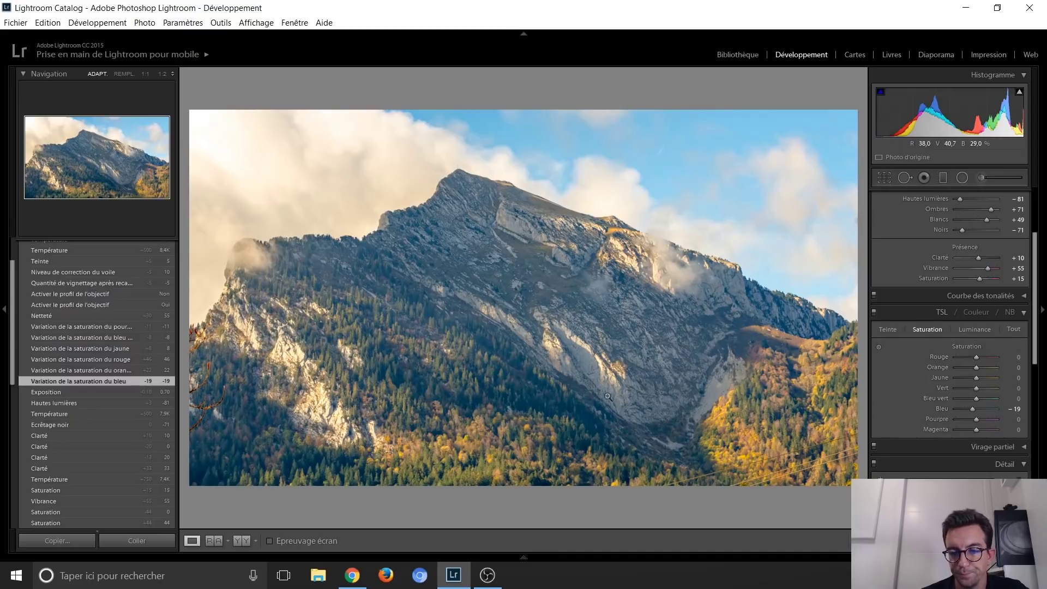
{"action": "left_click", "coordinate": [62, 393]}
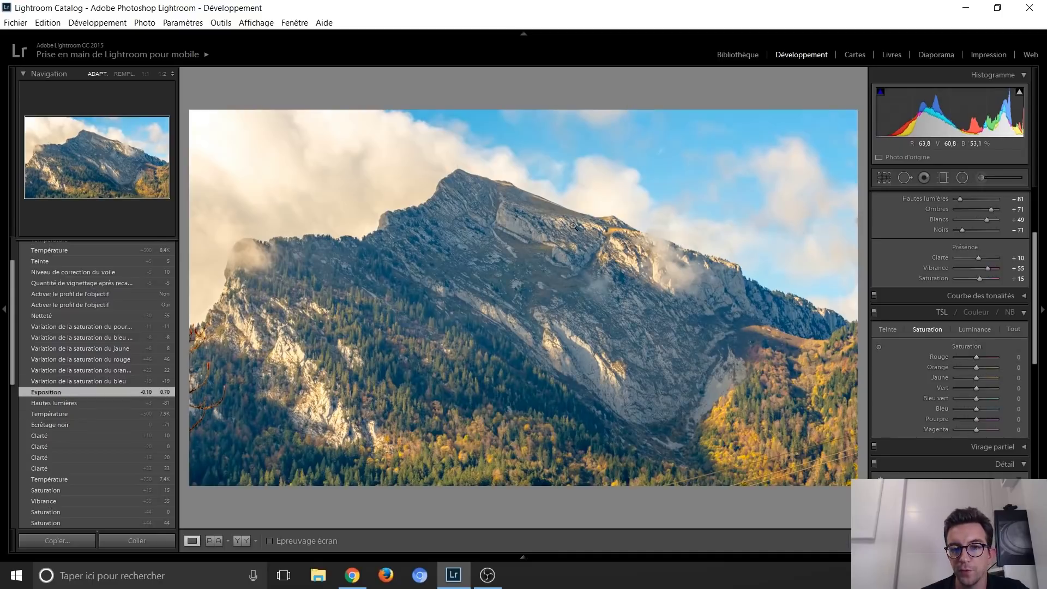
{"action": "left_click", "coordinate": [92, 381]}
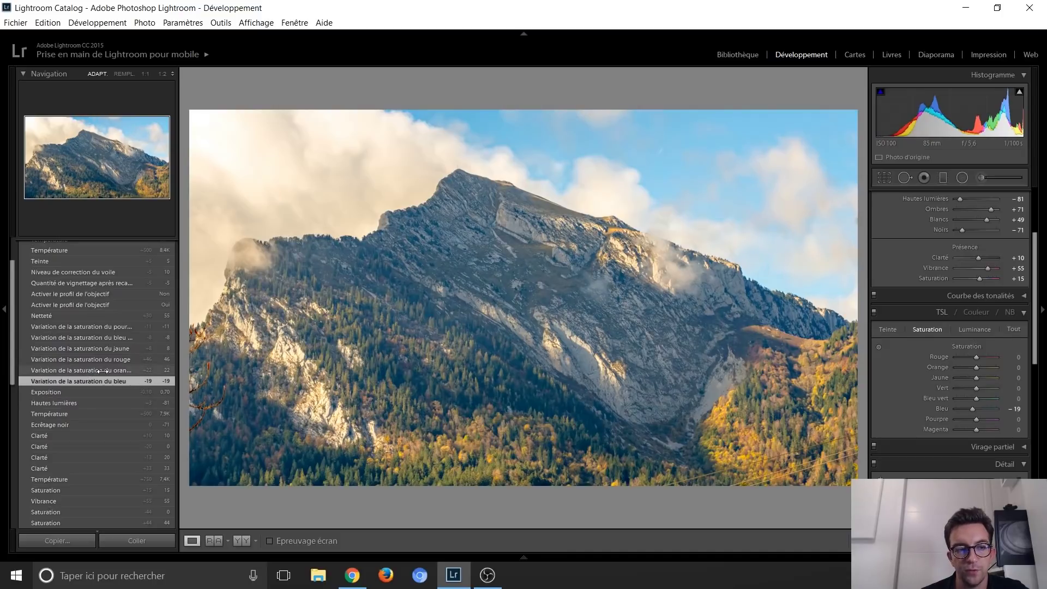
Step: Step through the HSL saturation entries: orange, red, yellow, blue-green and purple −11
{"action": "left_click", "coordinate": [103, 372]}
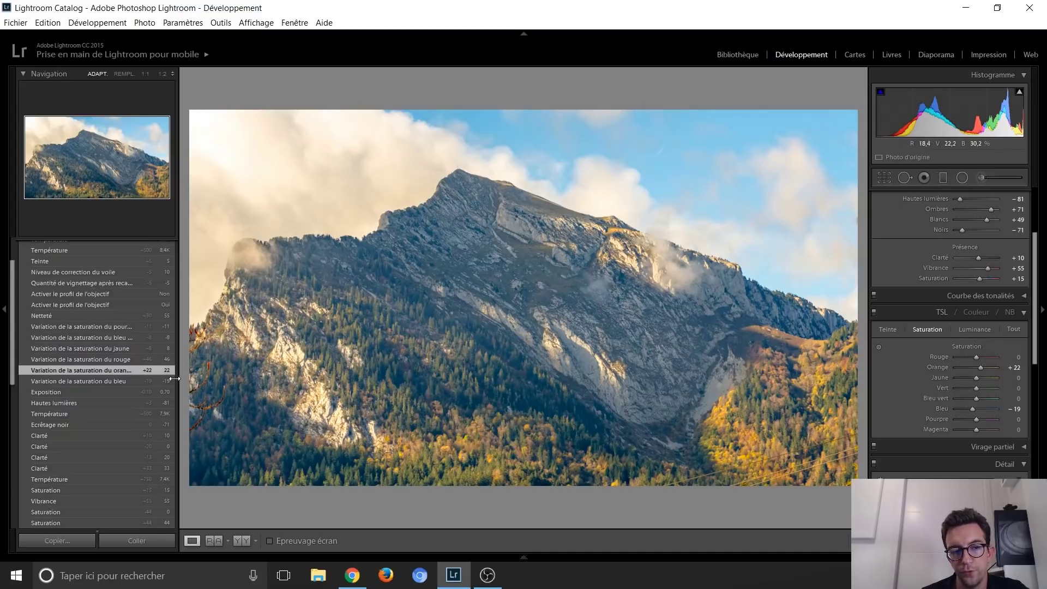
{"action": "left_click", "coordinate": [108, 359]}
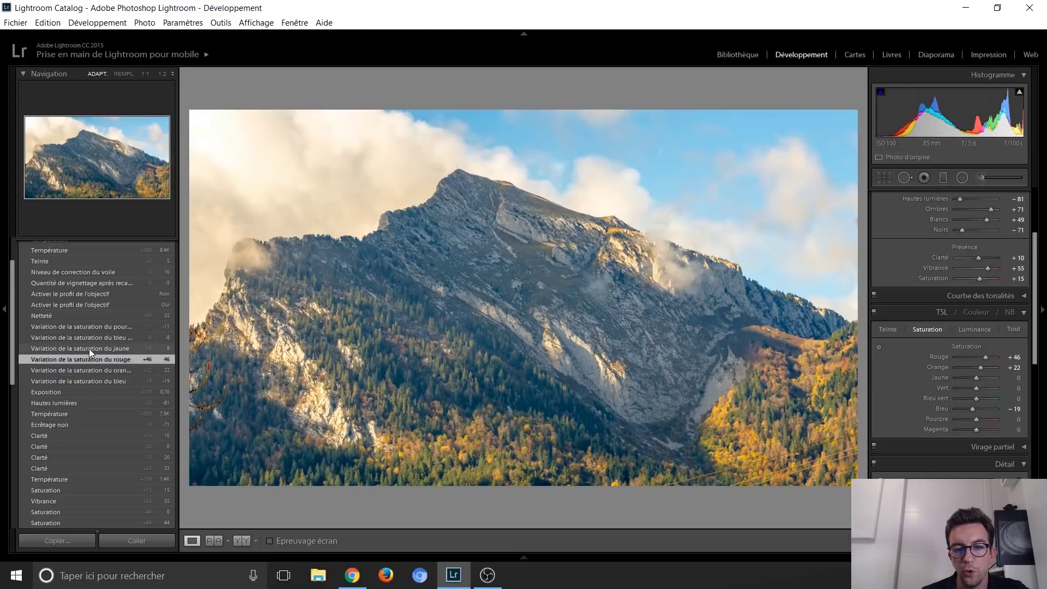
{"action": "left_click", "coordinate": [90, 348]}
{"action": "left_click", "coordinate": [93, 339]}
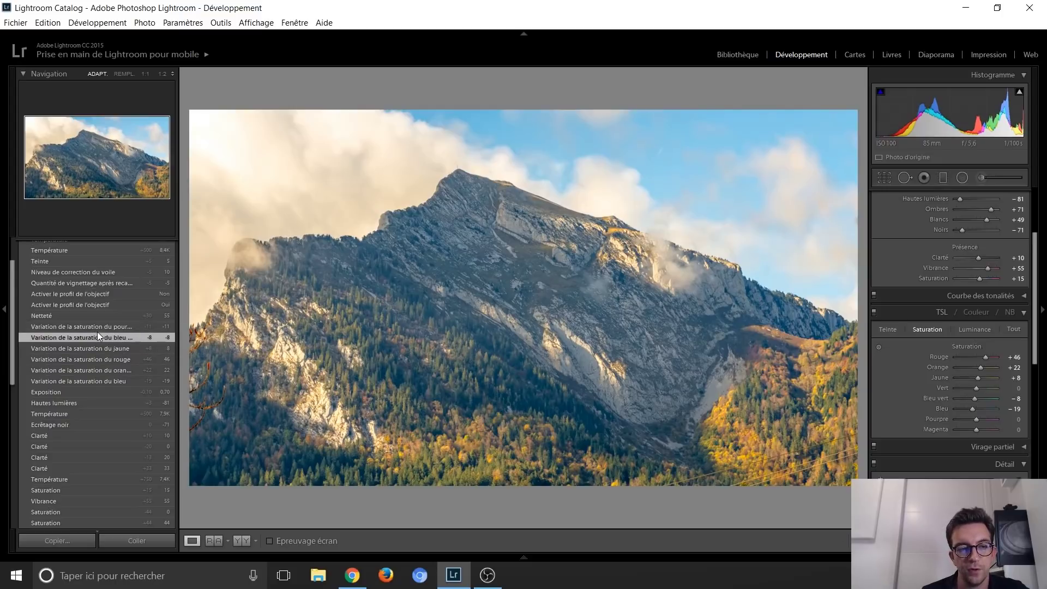
{"action": "left_click", "coordinate": [97, 329]}
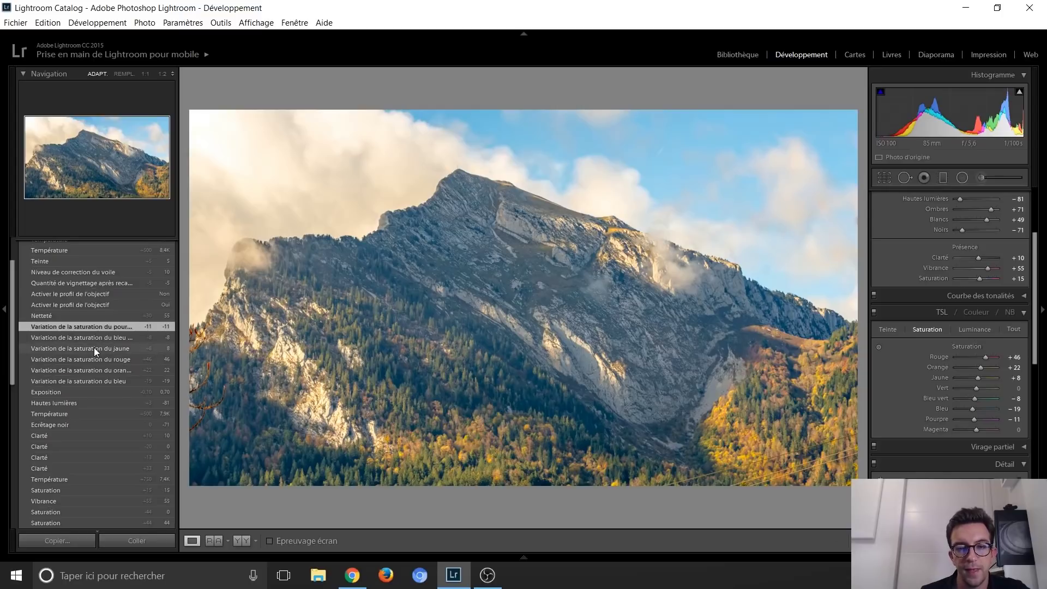
{"action": "scroll", "coordinate": [94, 348], "scroll_direction": "up", "scroll_amount": 2}
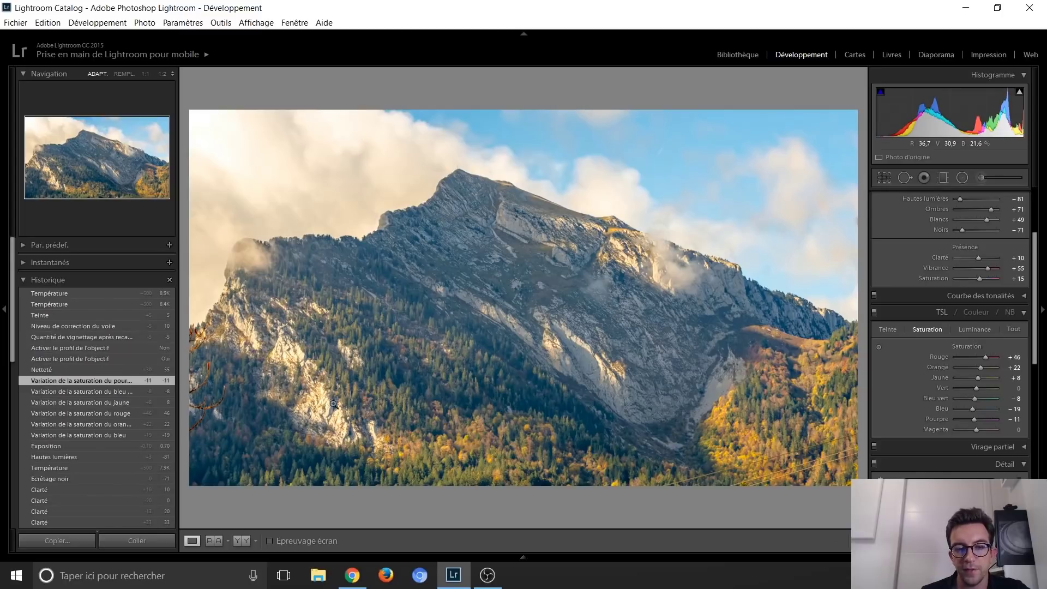
Step: Step through Netteté, lens profile, vignetting, dehaze and Teinte to the latest Température +500 (8.9K)
{"action": "left_click", "coordinate": [97, 369]}
{"action": "left_click", "coordinate": [99, 359]}
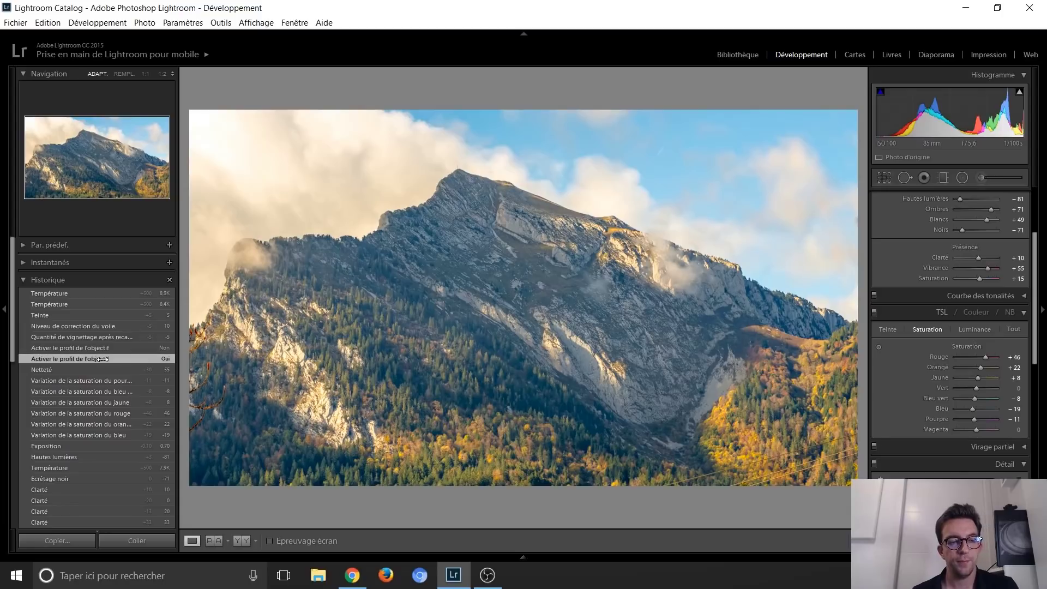
{"action": "left_click", "coordinate": [107, 338]}
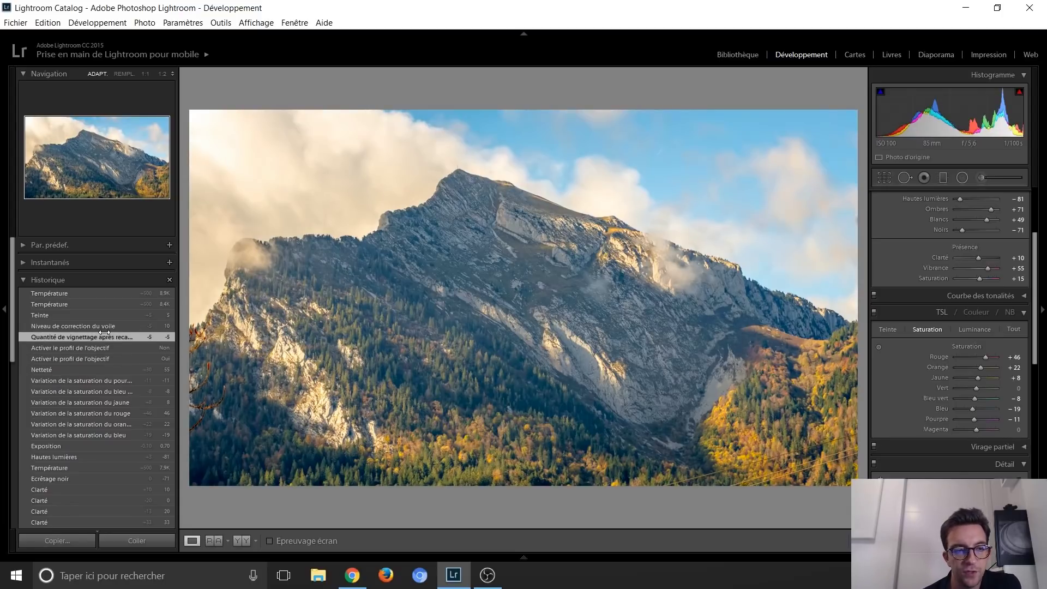
{"action": "left_click", "coordinate": [102, 329]}
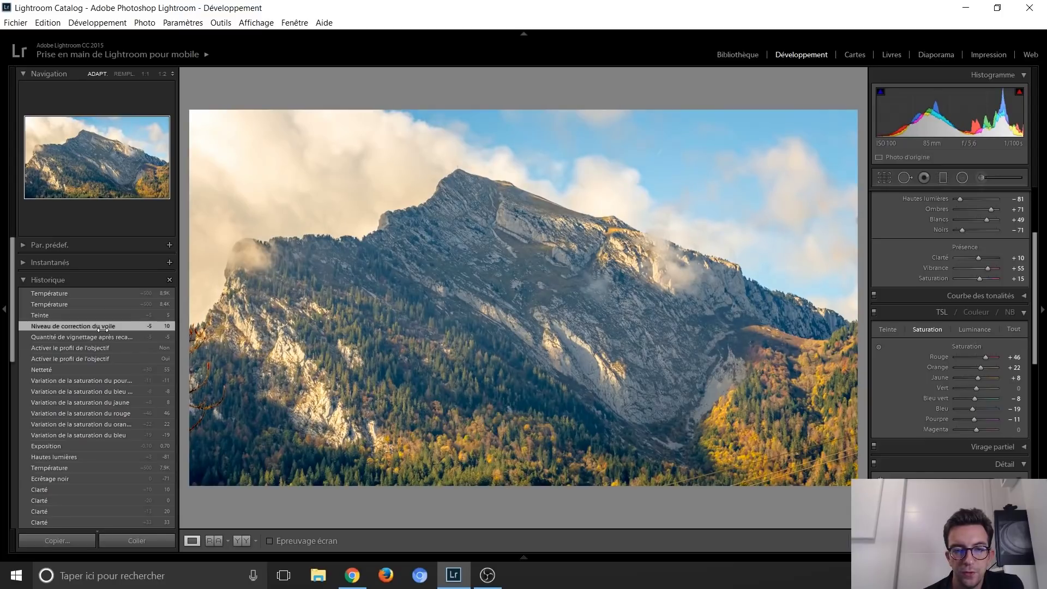
{"action": "left_click", "coordinate": [103, 332]}
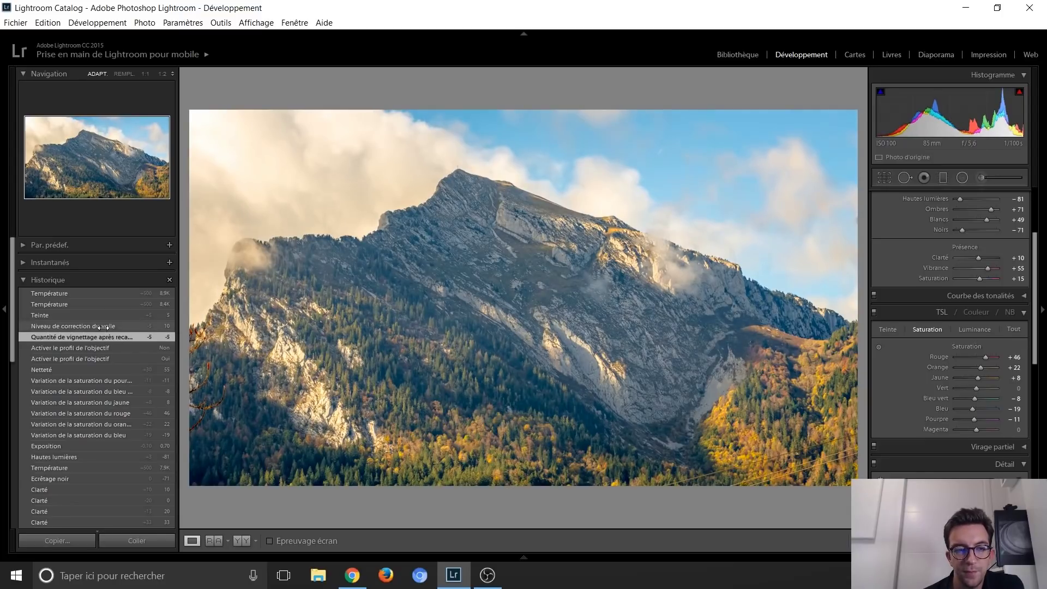
{"action": "left_click", "coordinate": [103, 327]}
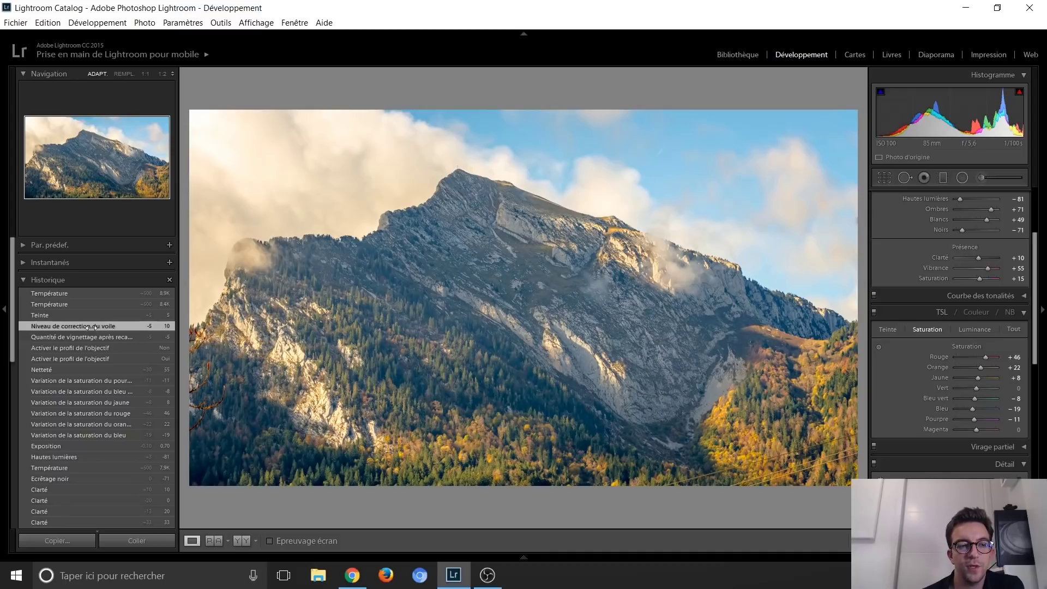
{"action": "left_click", "coordinate": [83, 316]}
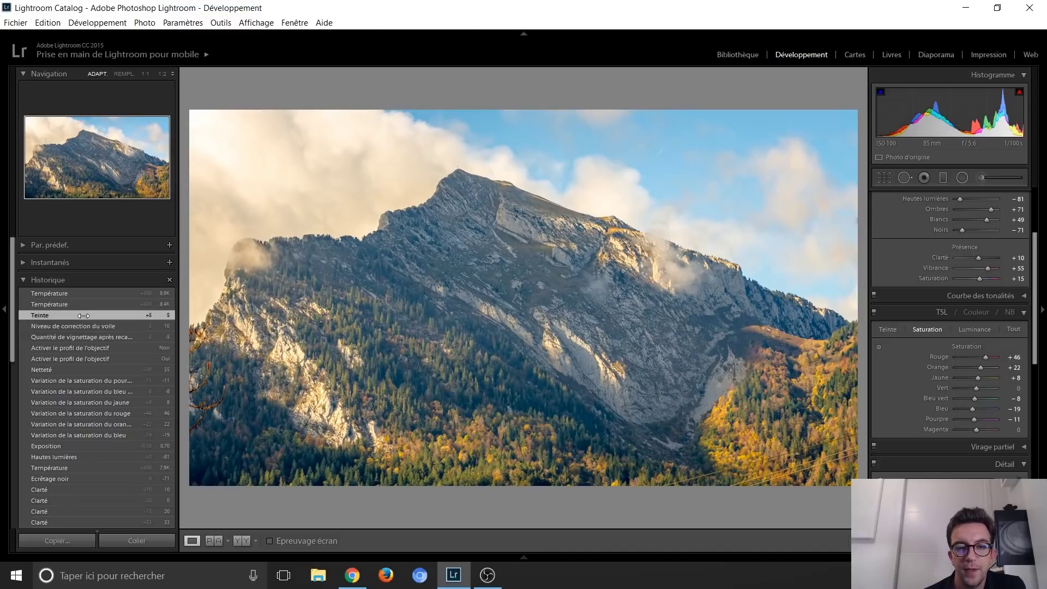
{"action": "left_click", "coordinate": [89, 305]}
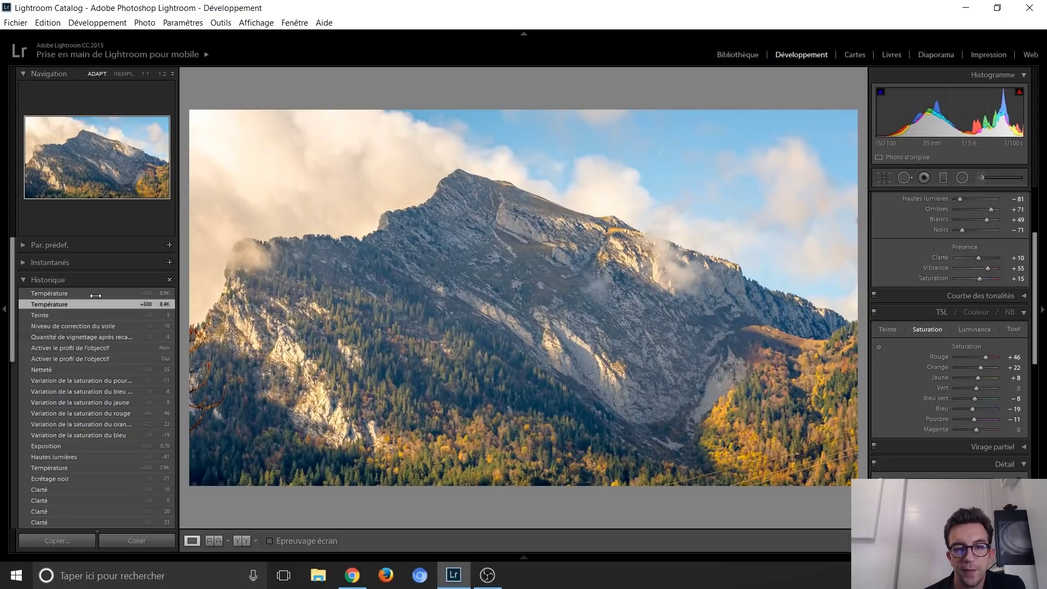
{"action": "left_click", "coordinate": [96, 295]}
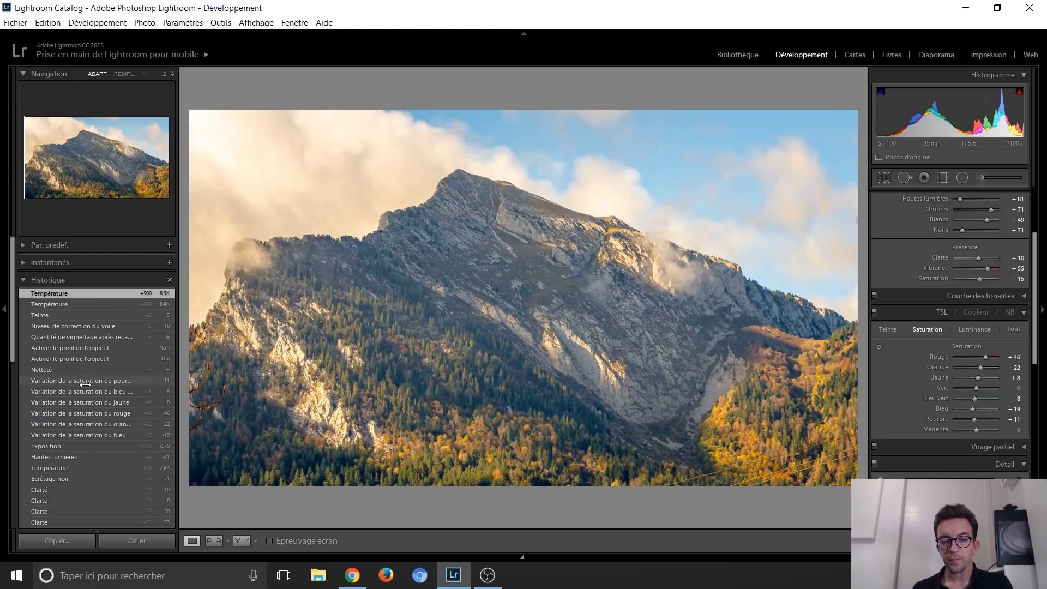
{"action": "scroll", "coordinate": [87, 393], "scroll_direction": "down", "scroll_amount": 10}
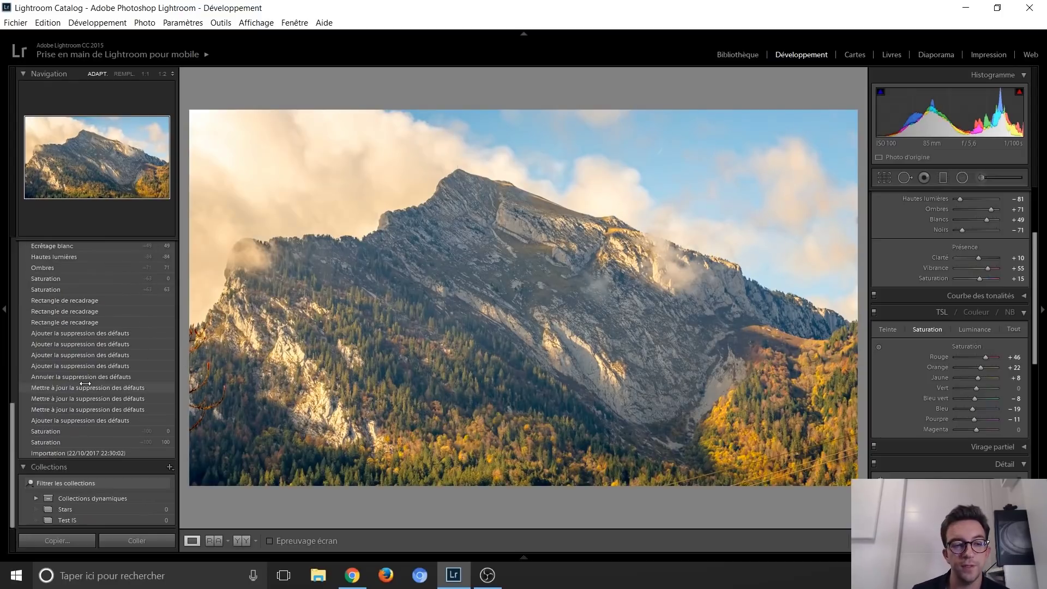
Step: Compare the import state with the latest Température edit, then move to the next photo
{"action": "left_click", "coordinate": [87, 453]}
{"action": "scroll", "coordinate": [84, 438], "scroll_direction": "up", "scroll_amount": 15}
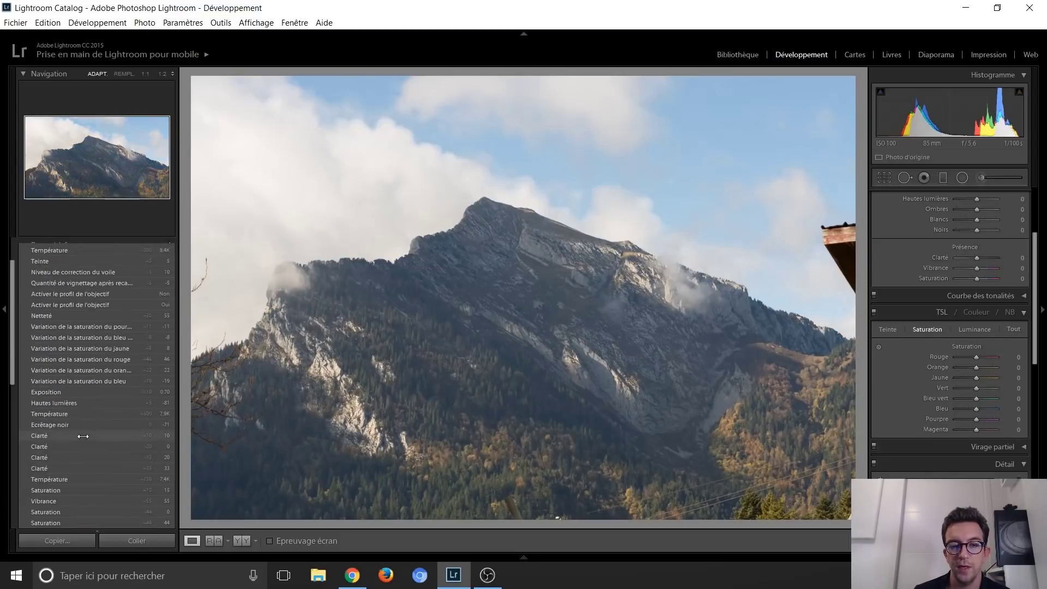
{"action": "left_click", "coordinate": [69, 294]}
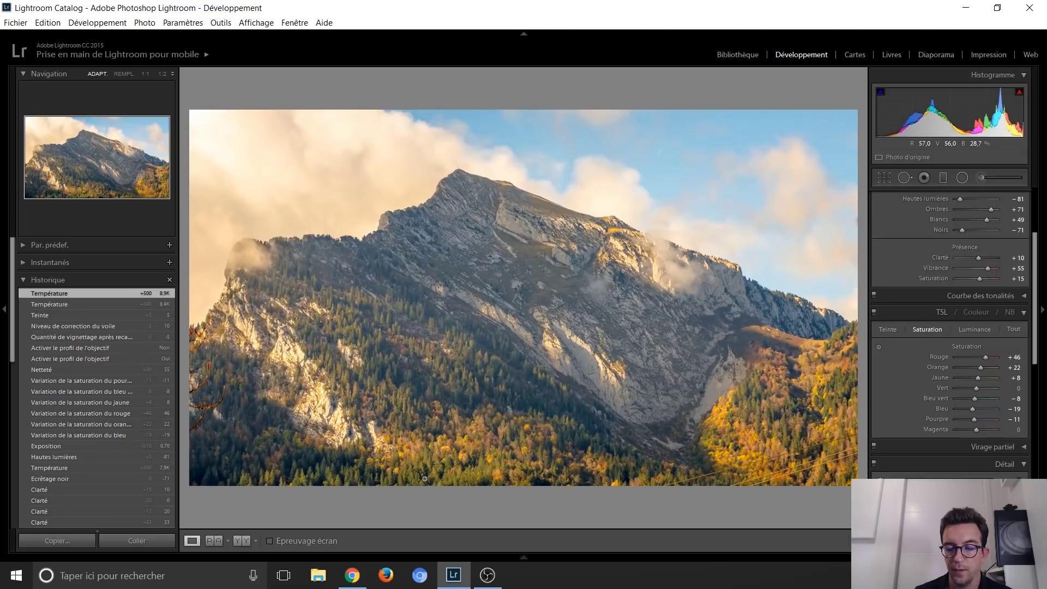
{"action": "key", "text": "Right"}
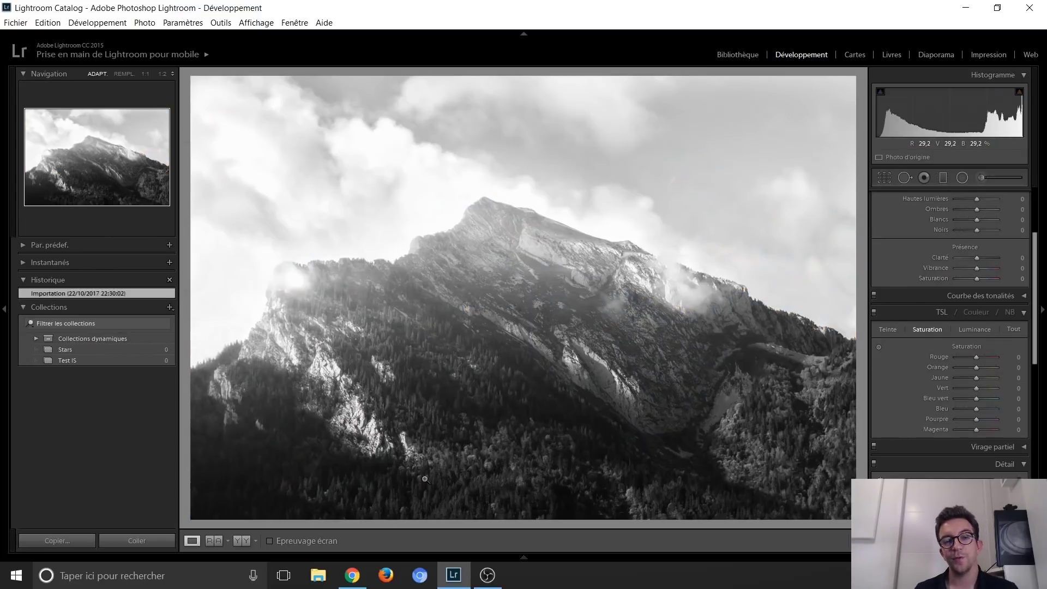
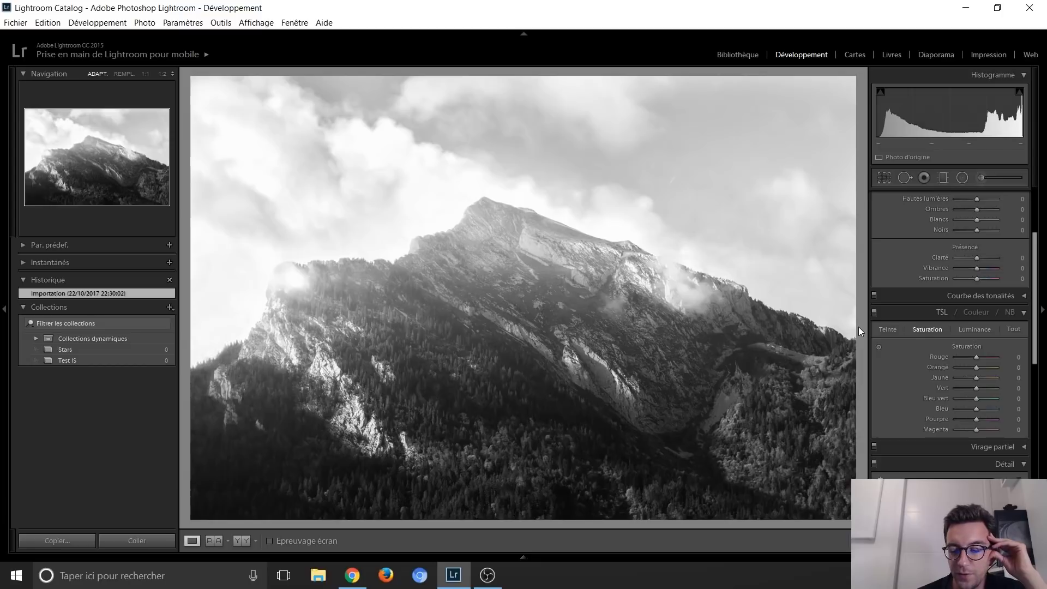
Step: Flip between the B&W mountain photo and its neighbours, ending on the colour portrait of the man in glasses
{"action": "key", "text": "Left"}
{"action": "key", "text": "Right"}
{"action": "key", "text": "Left"}
{"action": "key", "text": "Right"}
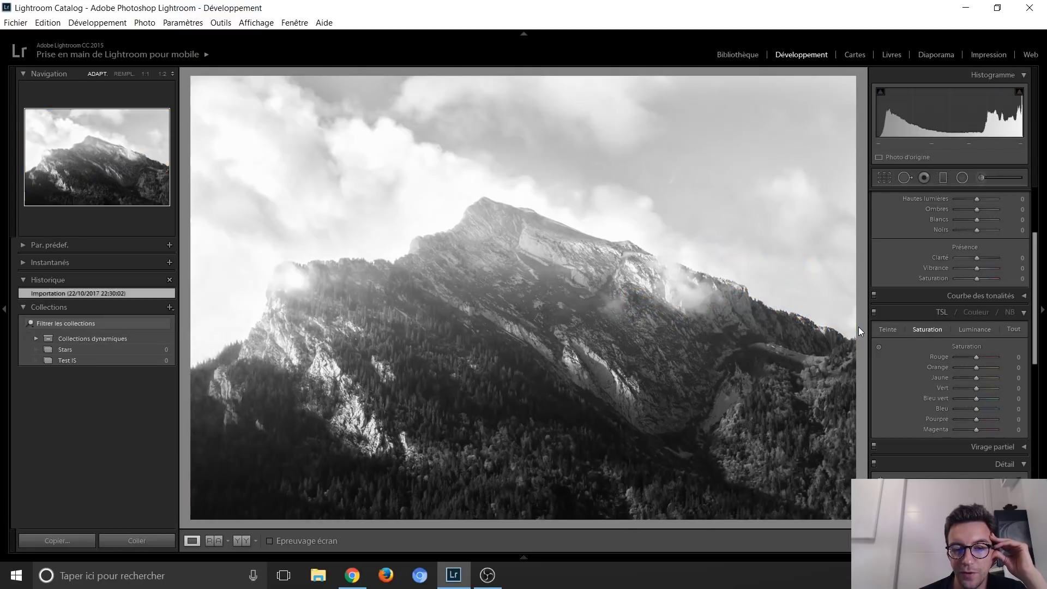
{"action": "key", "text": "Left"}
{"action": "key", "text": "Right"}
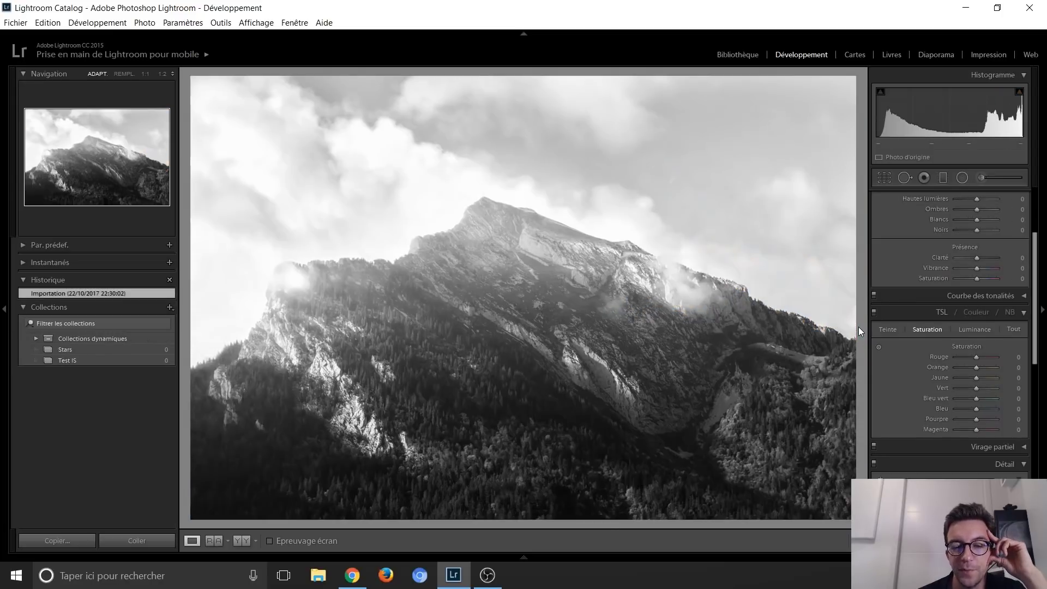
{"action": "key", "text": "Left"}
{"action": "key", "text": "Right"}
{"action": "key", "text": "Right"}
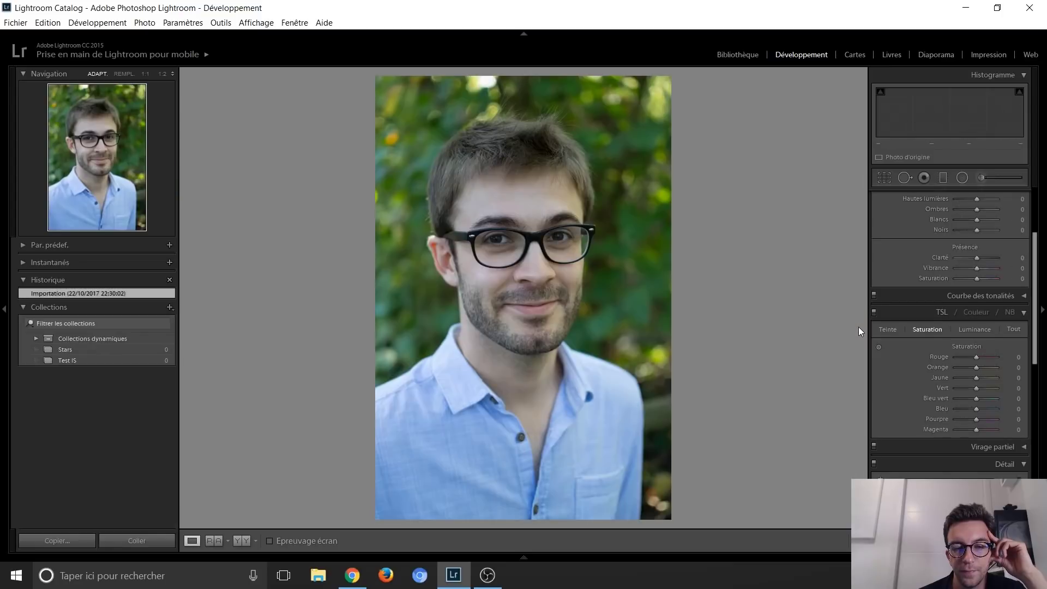
{"action": "key", "text": "i"}
{"action": "key", "text": "i"}
{"action": "key", "text": "i"}
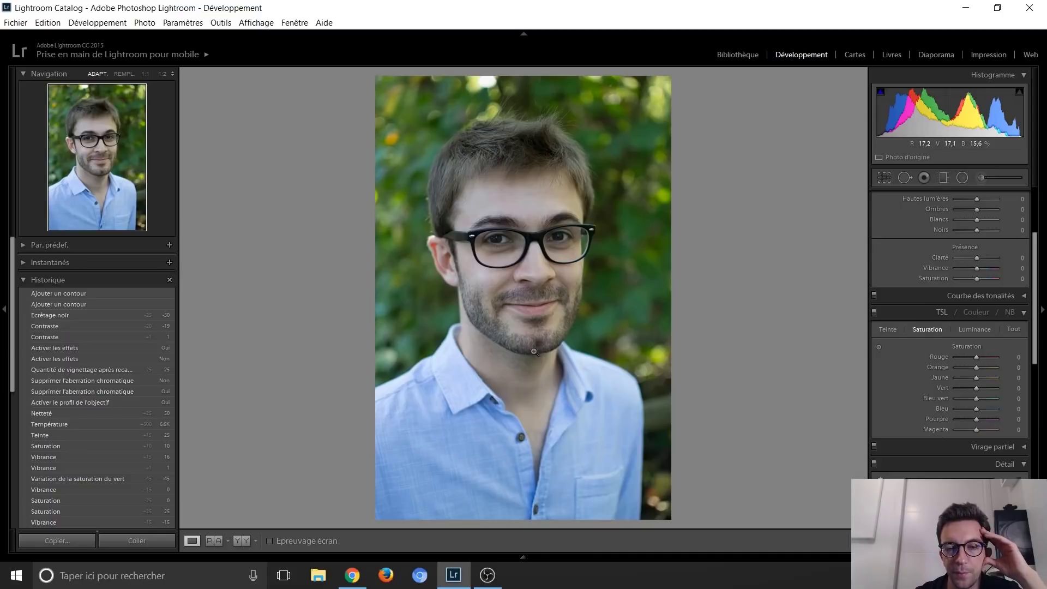
{"action": "scroll", "coordinate": [112, 480], "scroll_direction": "down", "scroll_amount": 5}
{"action": "scroll", "coordinate": [107, 481], "scroll_direction": "down", "scroll_amount": 5}
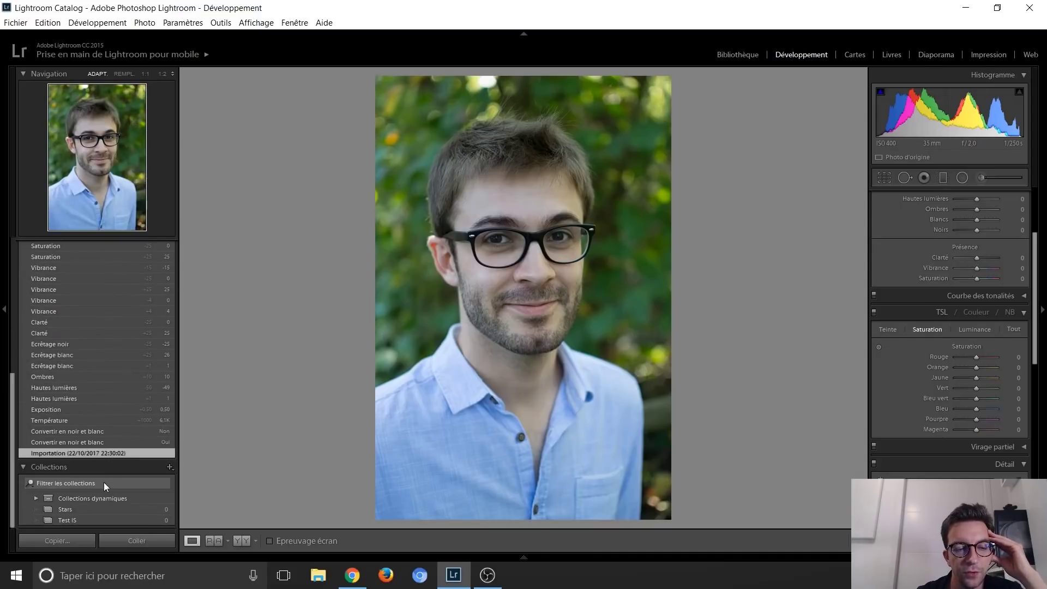
Step: Compare the black-and-white conversion history step with the warmer temperature and brighter exposure steps
{"action": "left_click", "coordinate": [94, 443]}
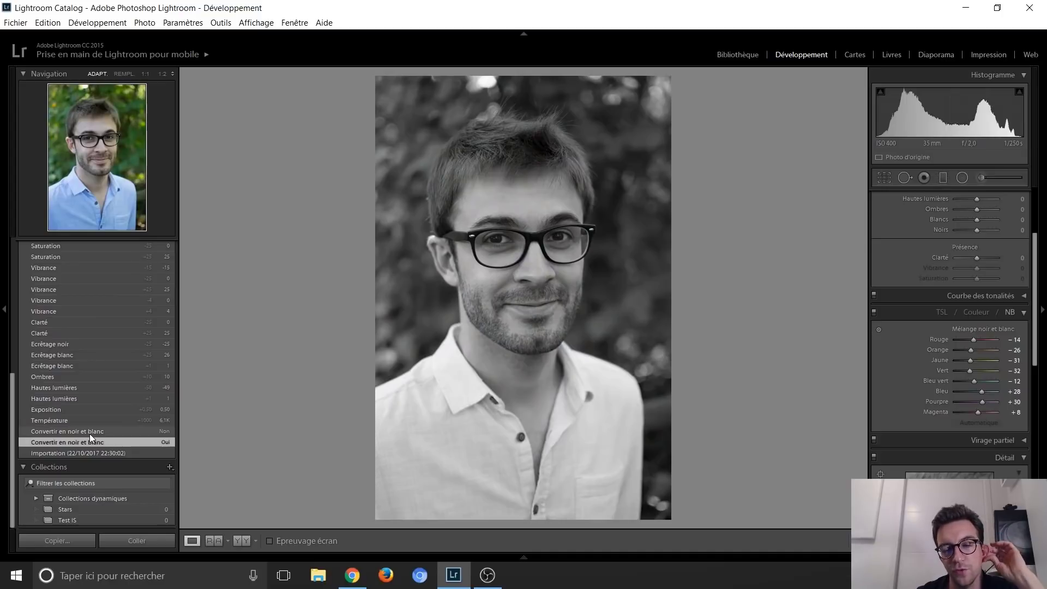
{"action": "left_click", "coordinate": [90, 434]}
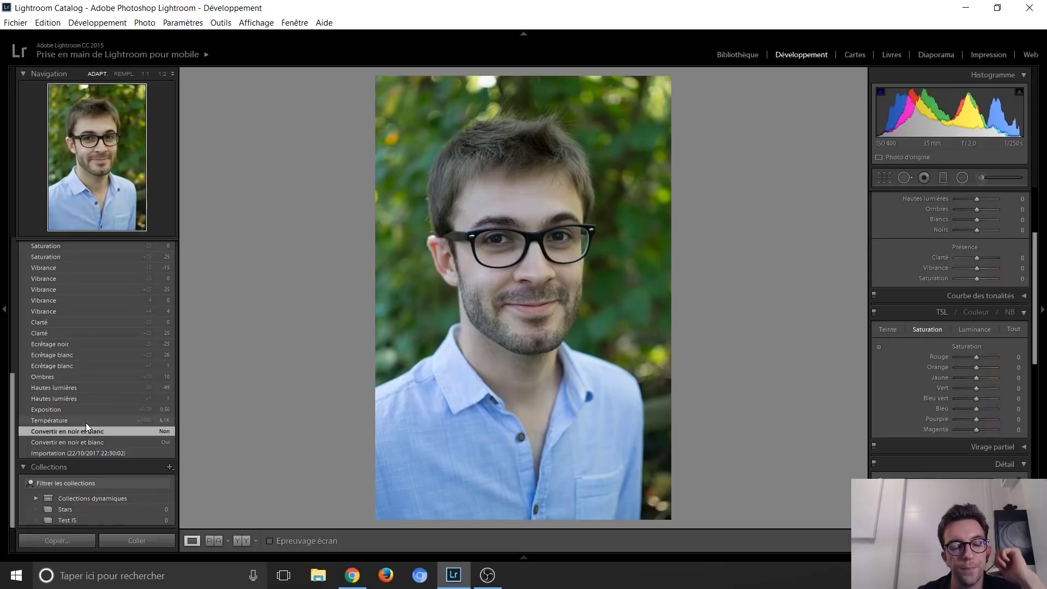
{"action": "left_click", "coordinate": [86, 423]}
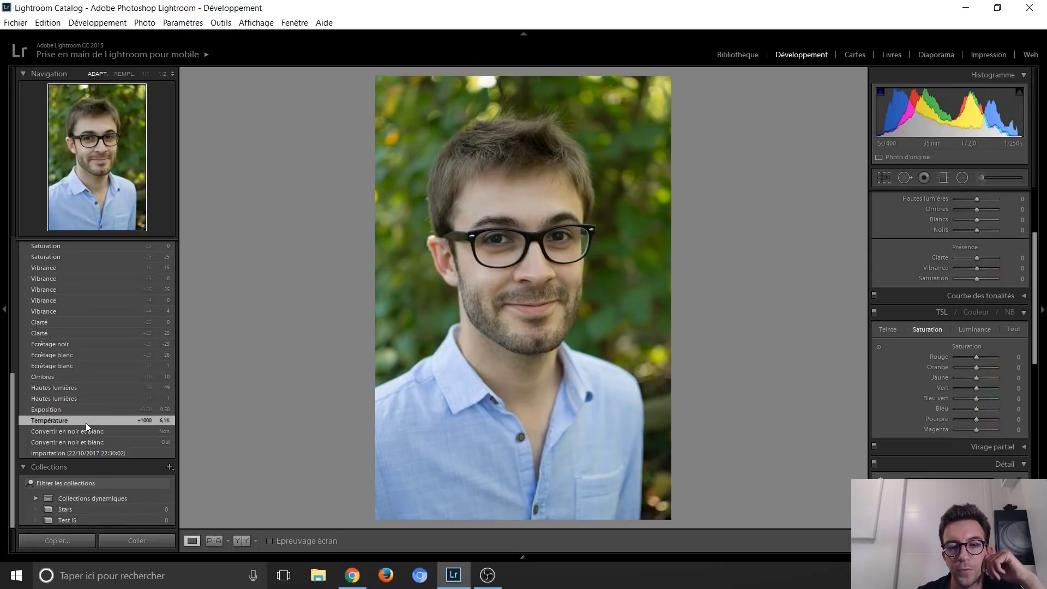
{"action": "left_click", "coordinate": [87, 432]}
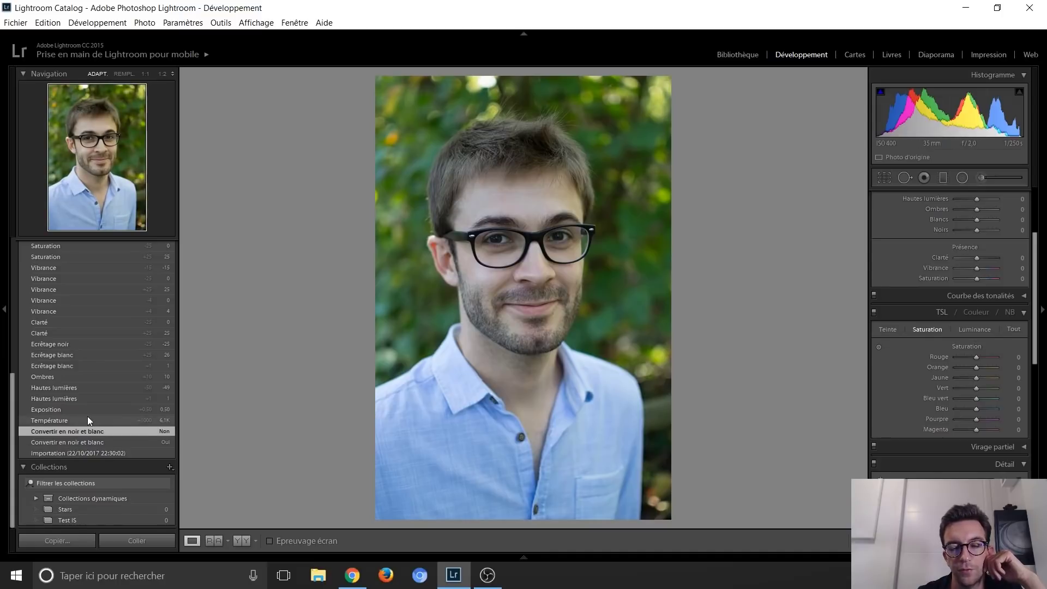
{"action": "left_click", "coordinate": [88, 418]}
{"action": "left_click", "coordinate": [78, 409]}
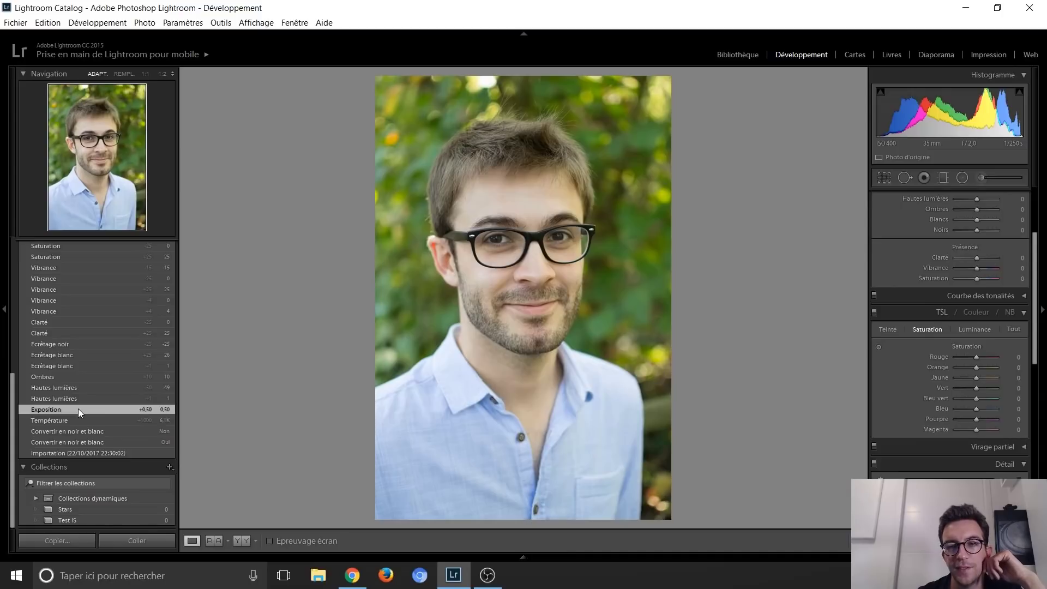
Step: Step through the tone history: highlights −49, shadows +10, whites +26, blacks −25
{"action": "left_click", "coordinate": [82, 392]}
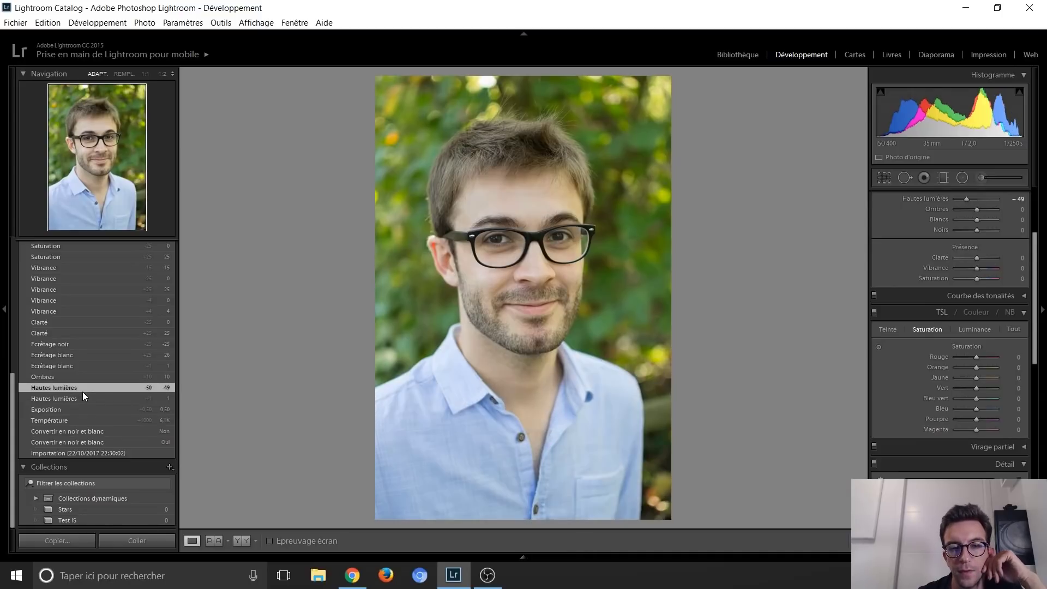
{"action": "left_click", "coordinate": [112, 421]}
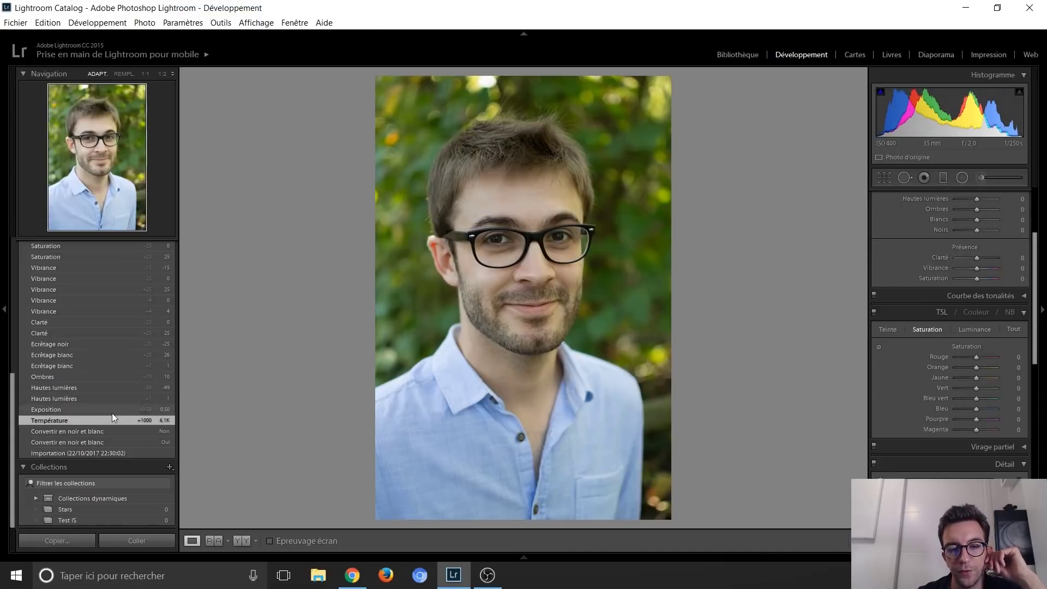
{"action": "left_click", "coordinate": [113, 413]}
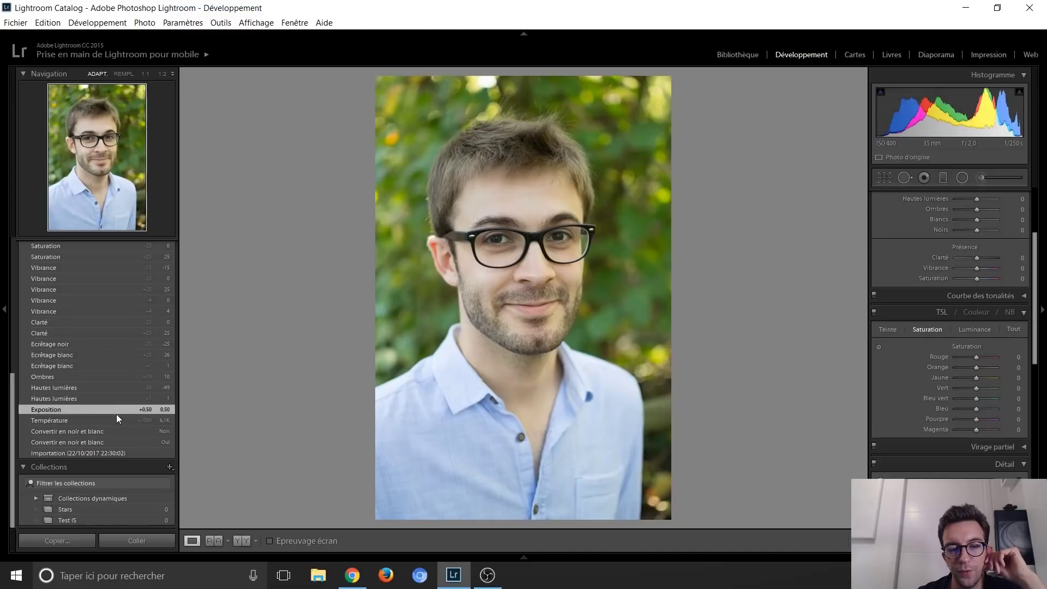
{"action": "left_click", "coordinate": [82, 387]}
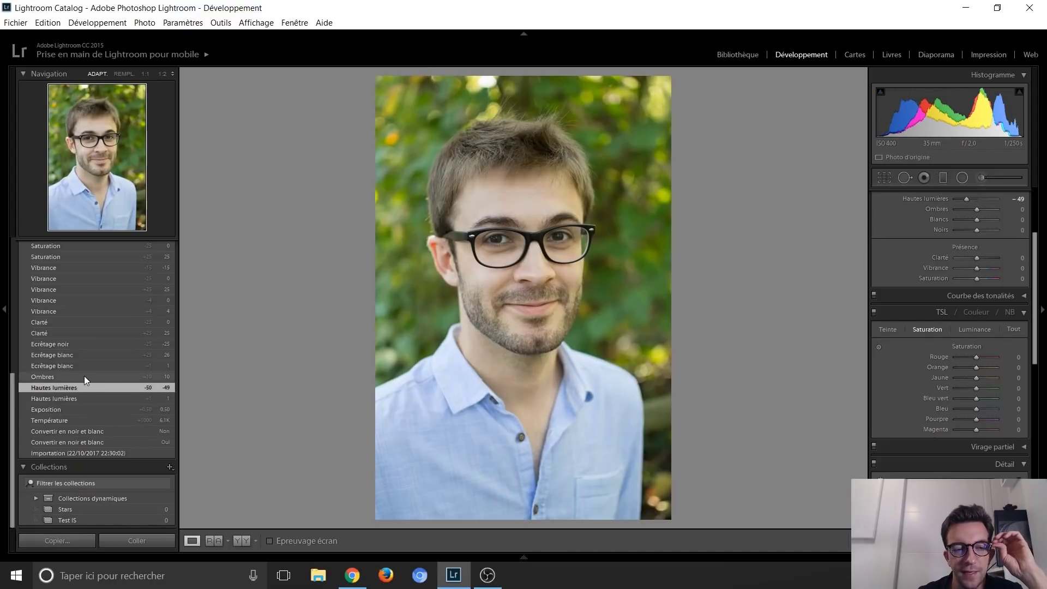
{"action": "left_click", "coordinate": [85, 376]}
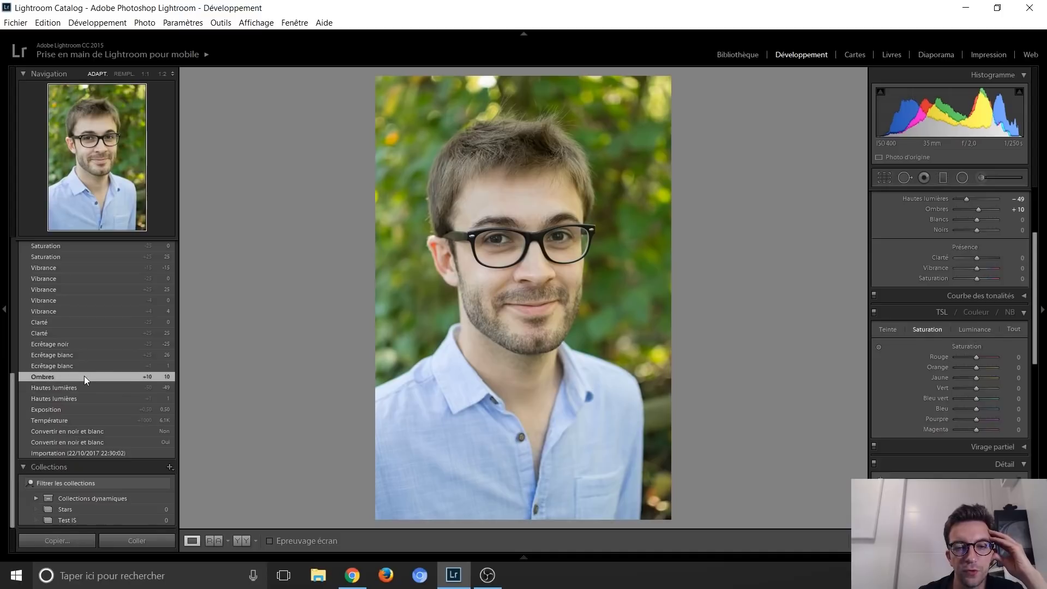
{"action": "left_click", "coordinate": [90, 355]}
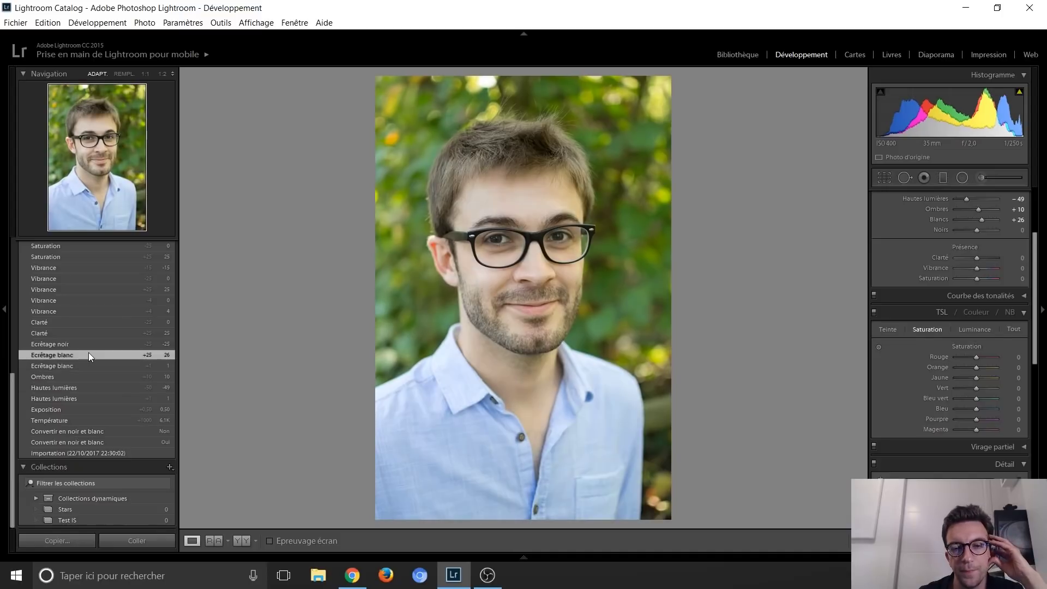
{"action": "left_click", "coordinate": [89, 347]}
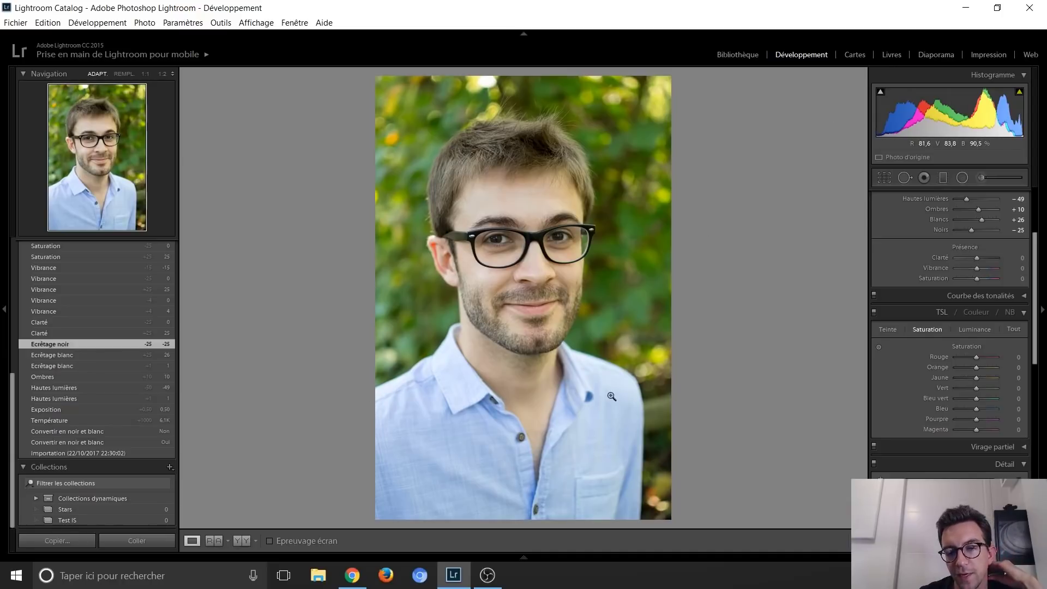
Step: Compare the history steps with clarity at +25 and clarity back at 0
{"action": "scroll", "coordinate": [93, 382], "scroll_direction": "up", "scroll_amount": 2}
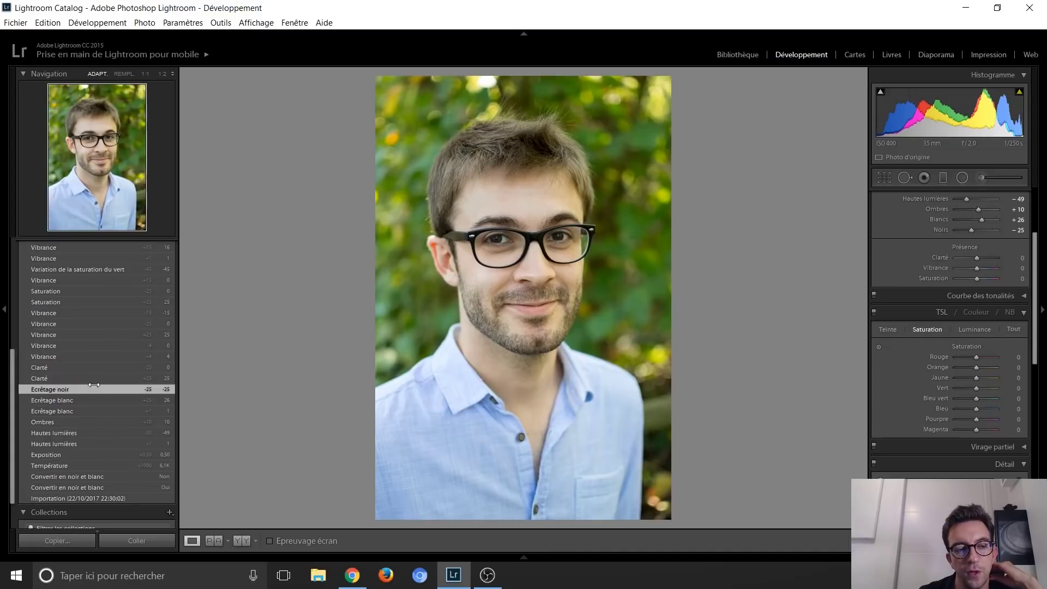
{"action": "left_click", "coordinate": [94, 371]}
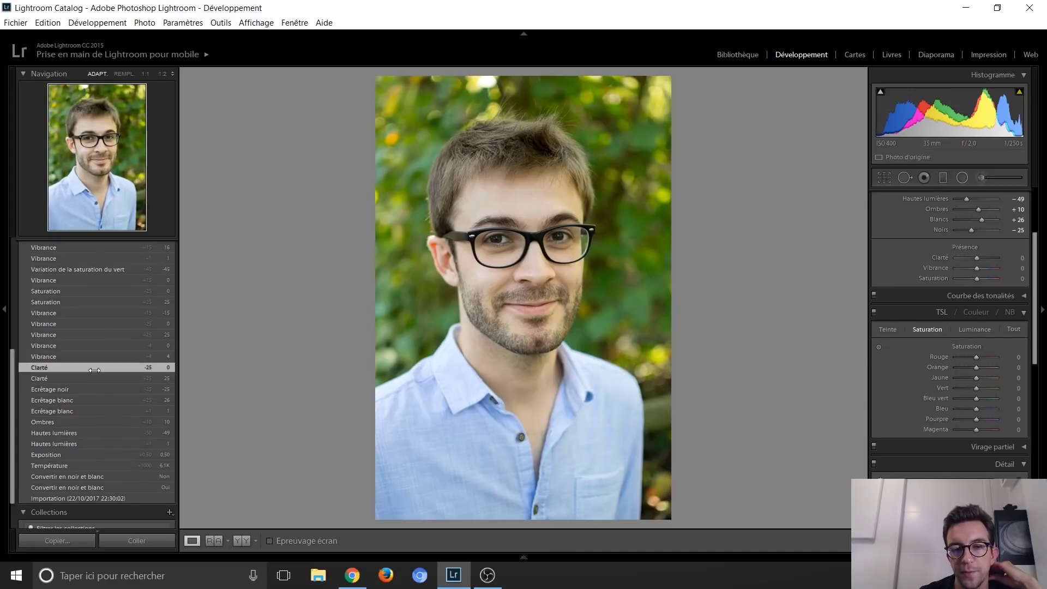
{"action": "left_click", "coordinate": [100, 379]}
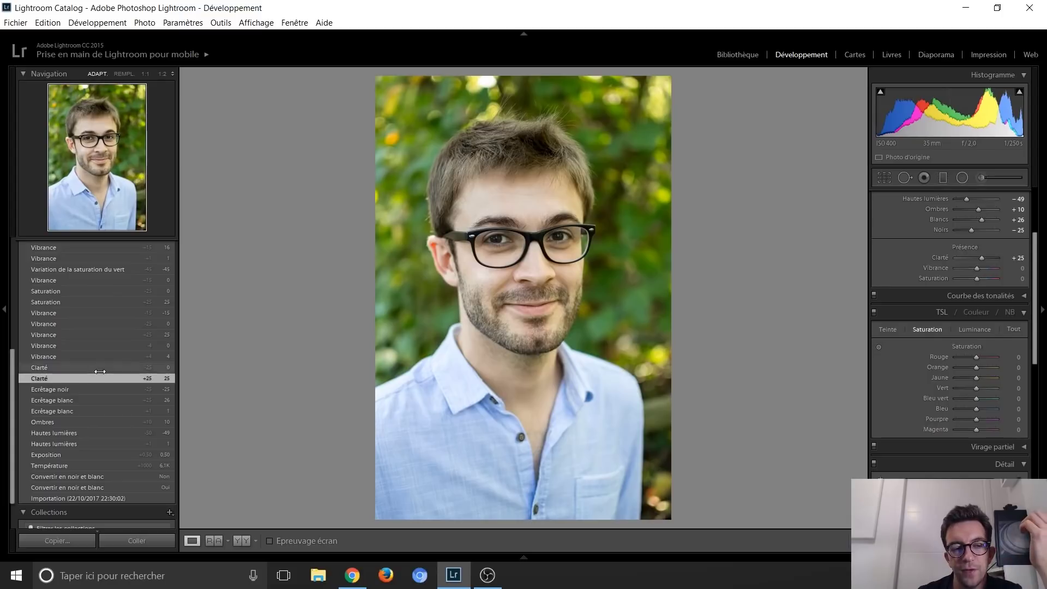
{"action": "left_click", "coordinate": [101, 370]}
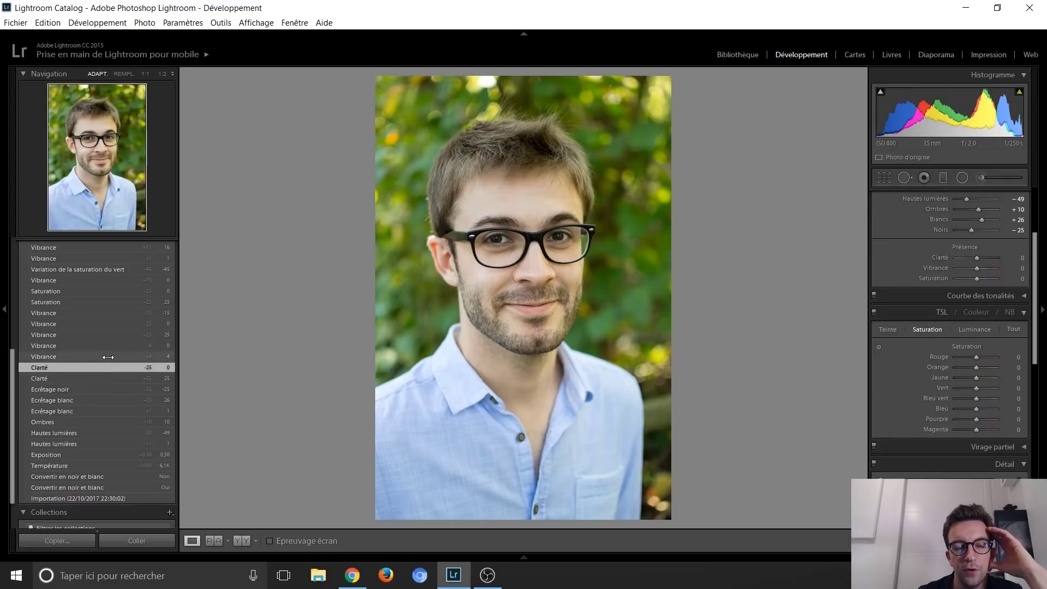
Step: Step through vibrance −15, vibrance +4, saturation 0 and vibrance 0 history states
{"action": "scroll", "coordinate": [100, 382], "scroll_direction": "up", "scroll_amount": 3}
{"action": "left_click", "coordinate": [101, 403]}
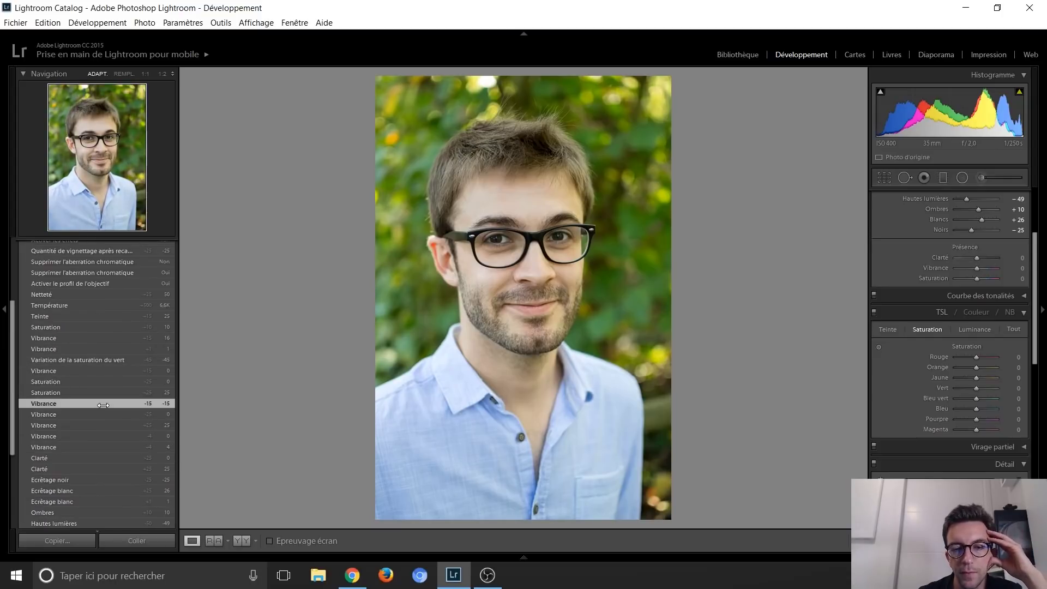
{"action": "left_click", "coordinate": [96, 447]}
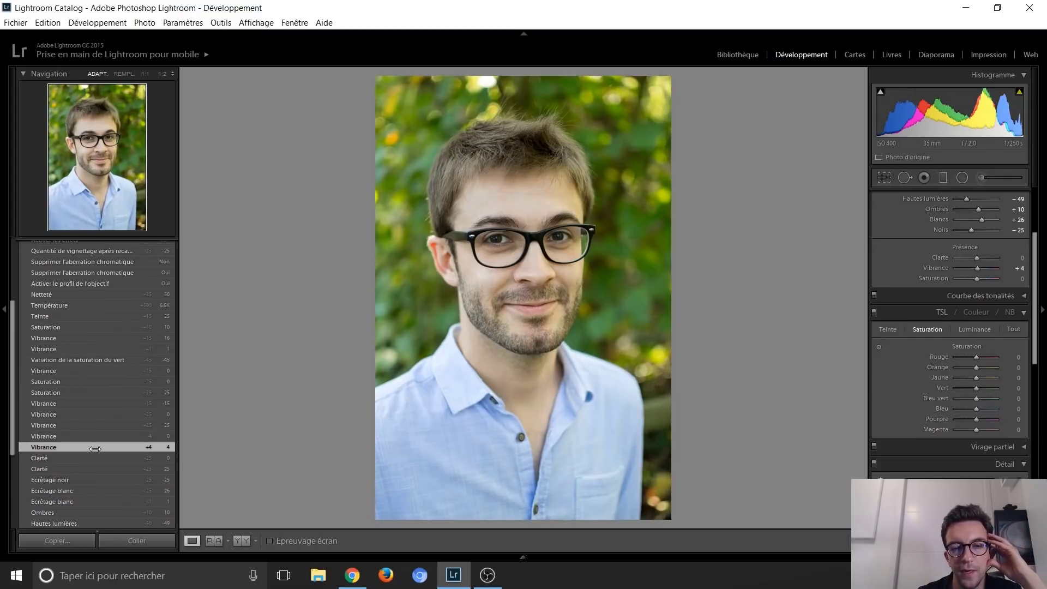
{"action": "left_click", "coordinate": [97, 381]}
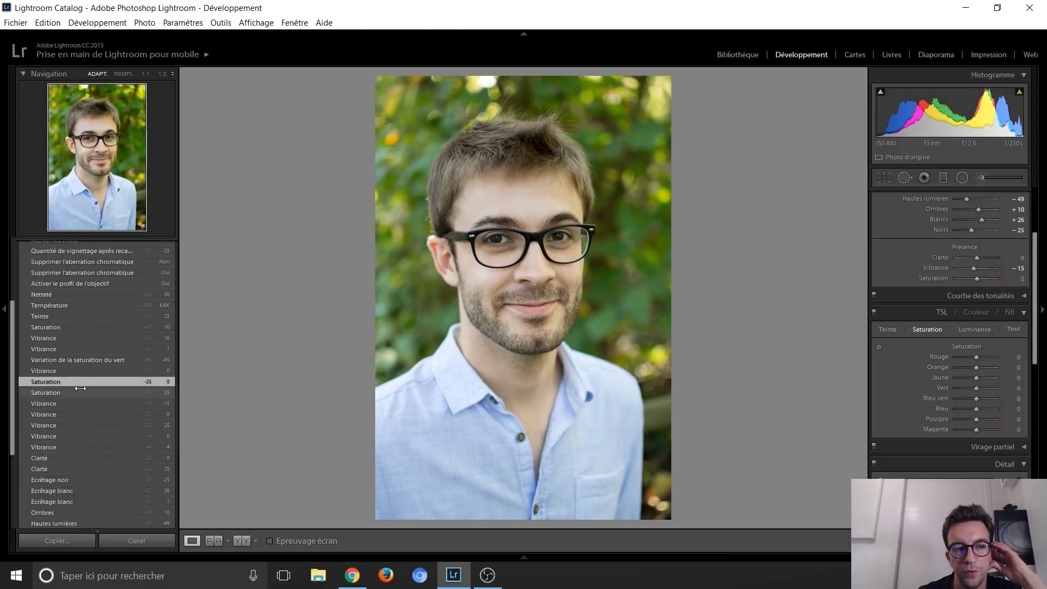
{"action": "left_click", "coordinate": [82, 372]}
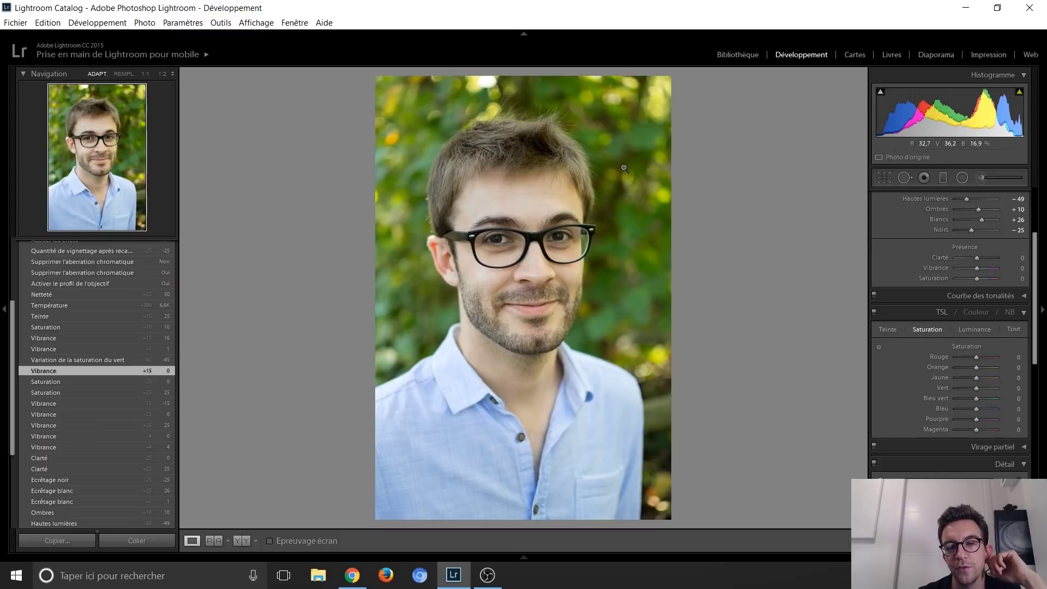
Step: Preview green saturation −45, vibrance +16, saturation +10, then the tint and temperature steps
{"action": "left_click", "coordinate": [111, 361]}
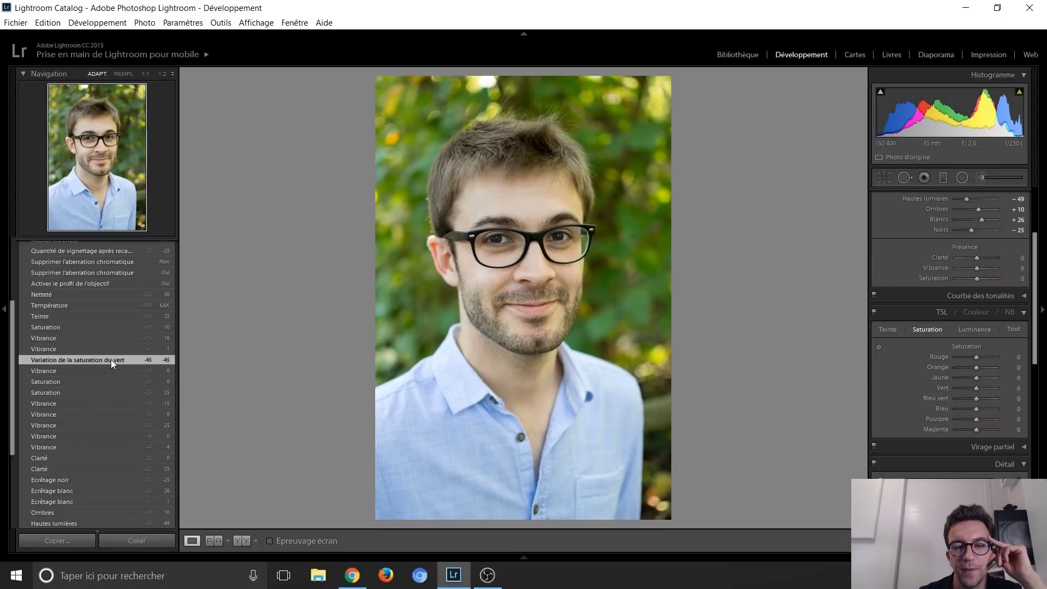
{"action": "scroll", "coordinate": [103, 375], "scroll_direction": "up", "scroll_amount": 2}
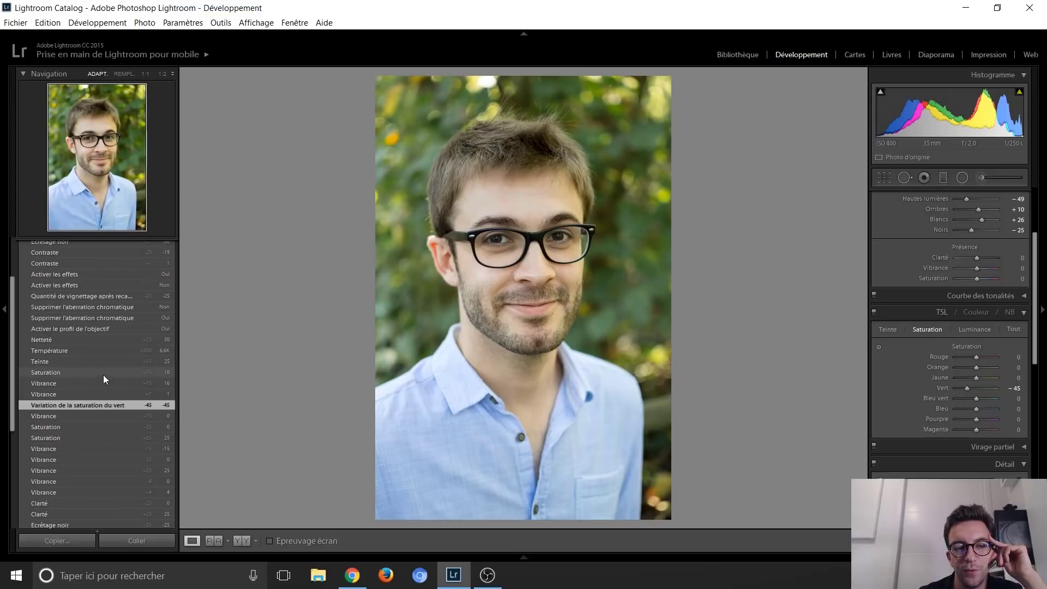
{"action": "scroll", "coordinate": [102, 398], "scroll_direction": "up", "scroll_amount": 2}
{"action": "left_click", "coordinate": [96, 439]}
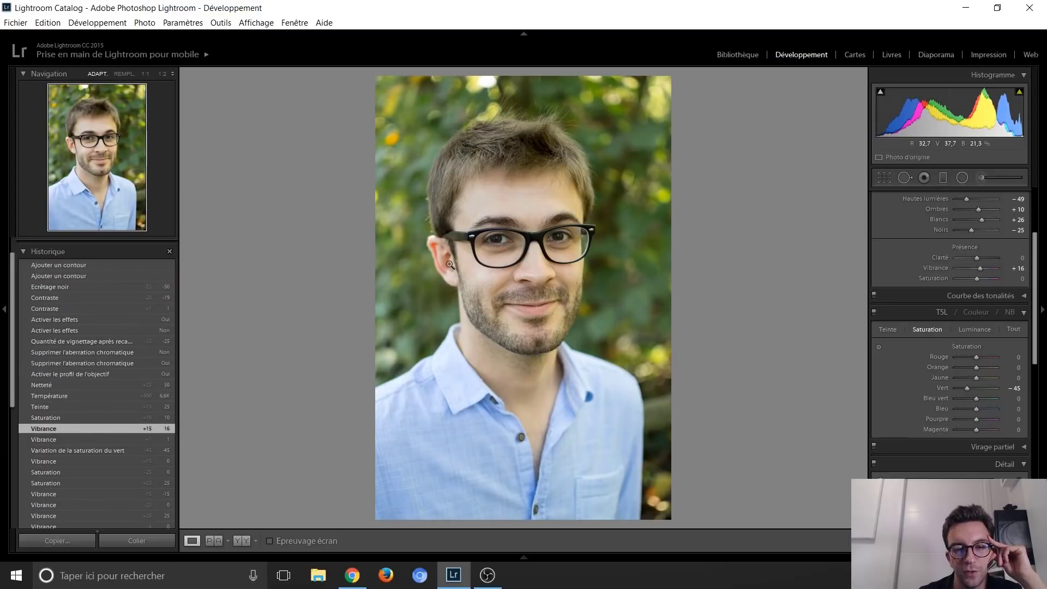
{"action": "left_click", "coordinate": [99, 418]}
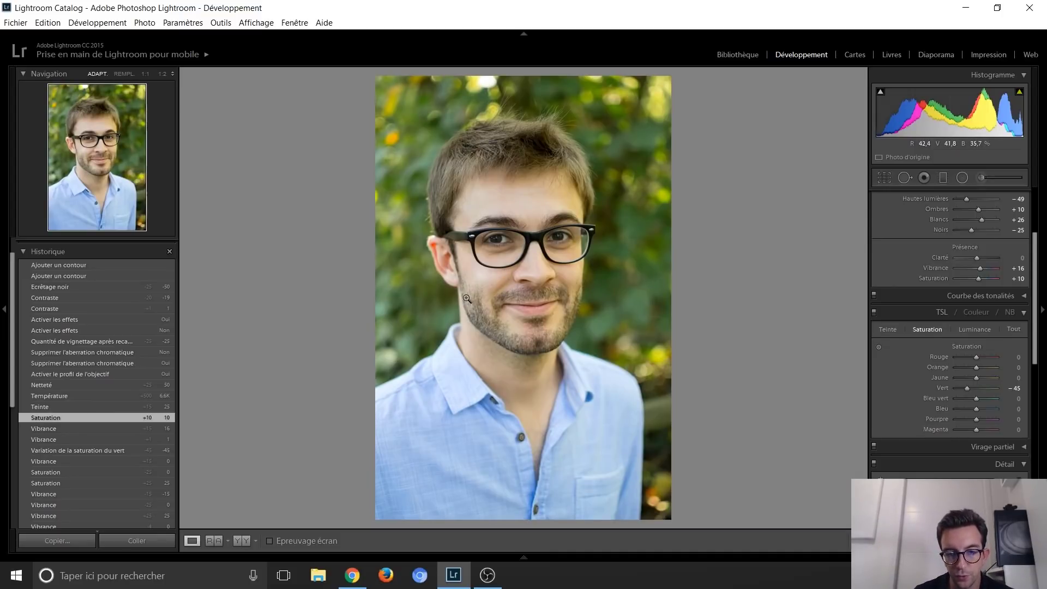
{"action": "left_click", "coordinate": [71, 408]}
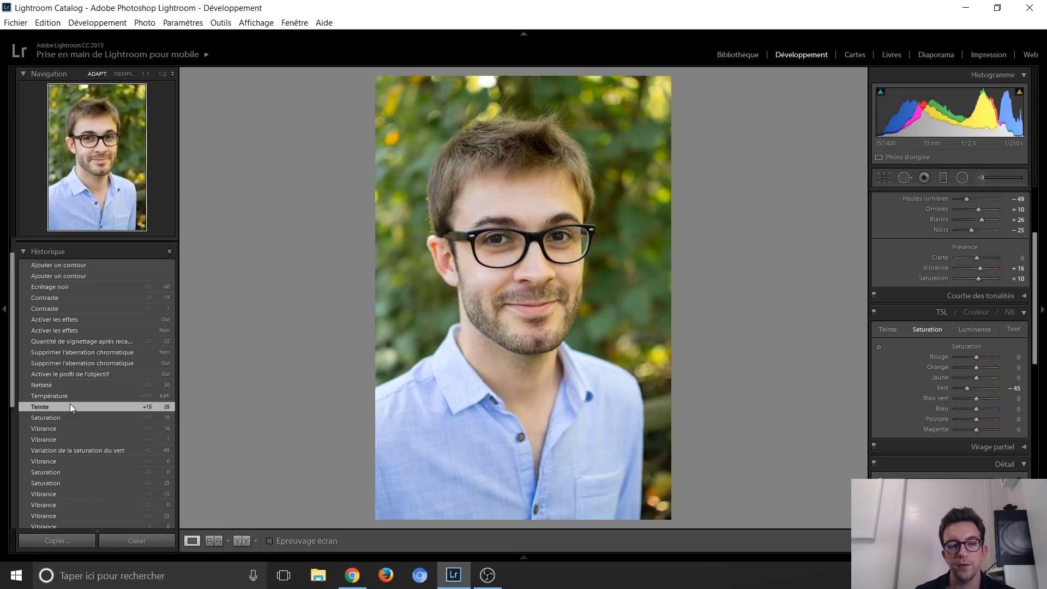
{"action": "left_click", "coordinate": [72, 397]}
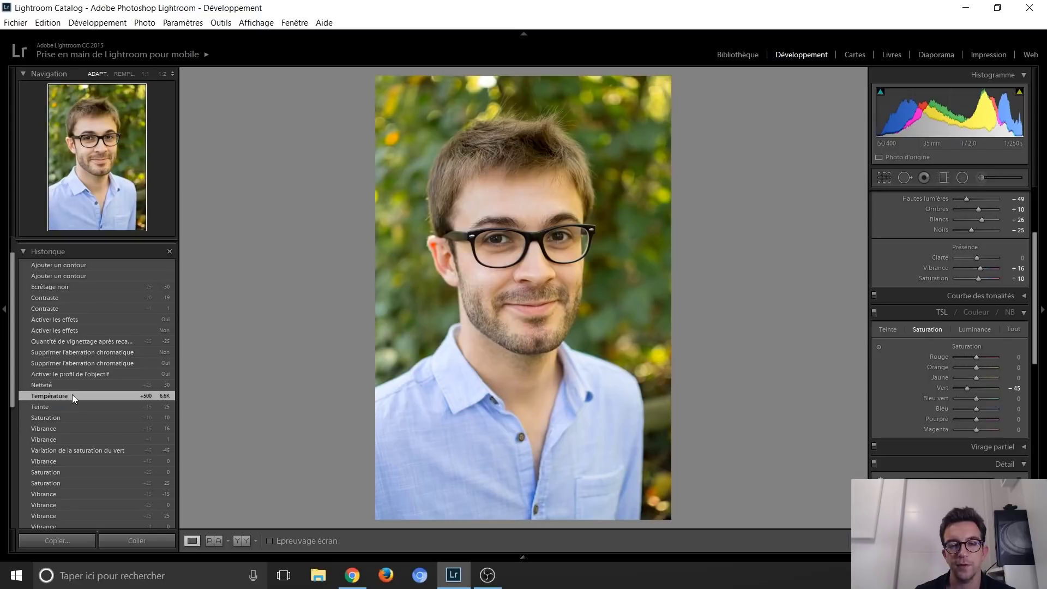
Step: Step back to the sharpening and post-crop vignette edits, toggling effects off and on
{"action": "left_click", "coordinate": [74, 387]}
{"action": "scroll", "coordinate": [78, 398], "scroll_direction": "up", "scroll_amount": 1}
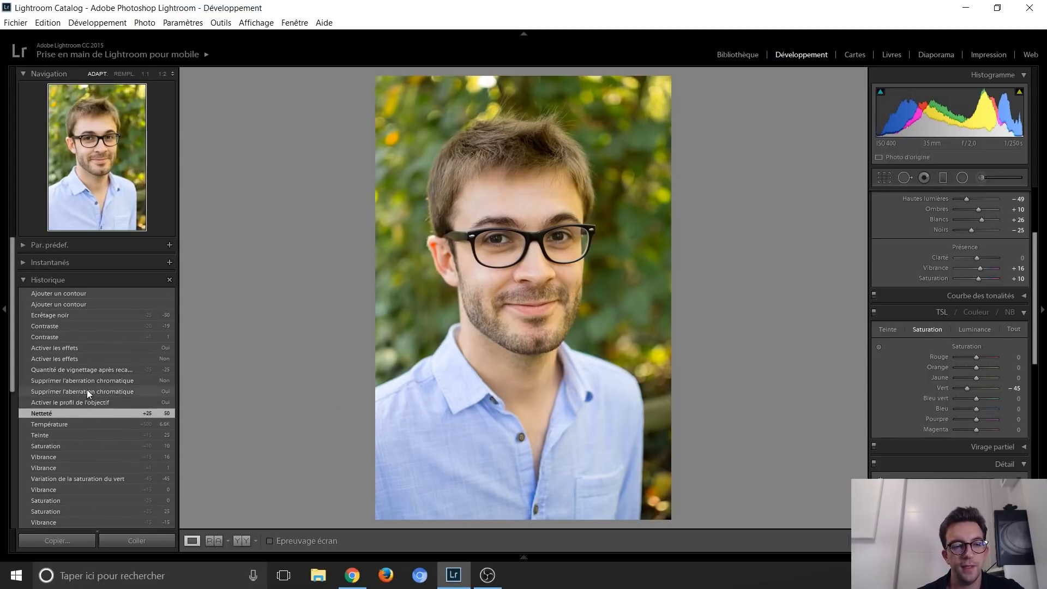
{"action": "left_click", "coordinate": [89, 372]}
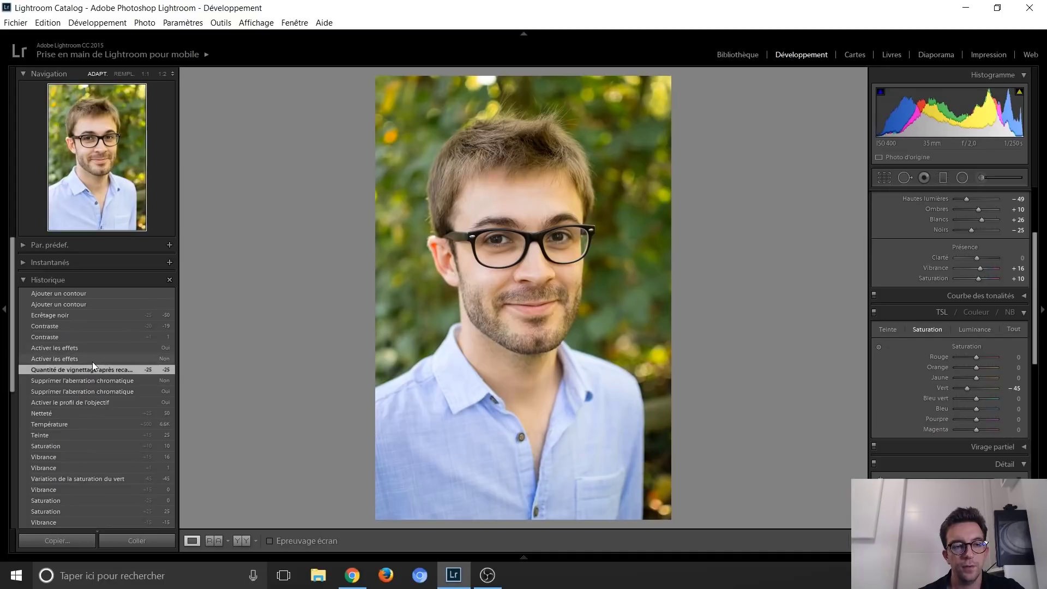
{"action": "left_click", "coordinate": [93, 359]}
{"action": "left_click", "coordinate": [94, 351]}
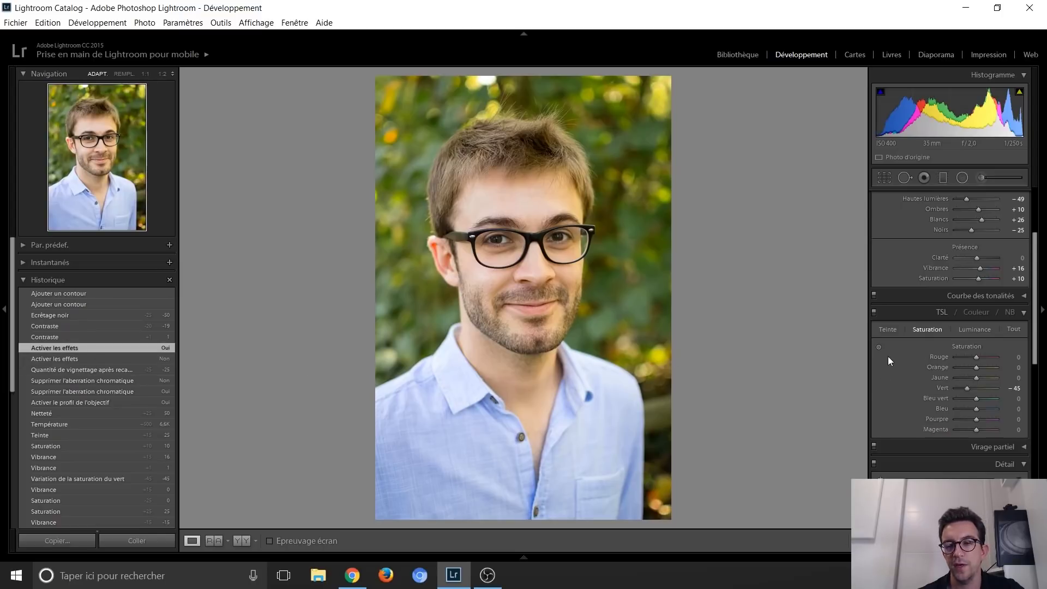
Step: Compare the two contrast steps, then go back through Ecrêtage noir to the second Ajouter un contour
{"action": "left_click", "coordinate": [87, 337]}
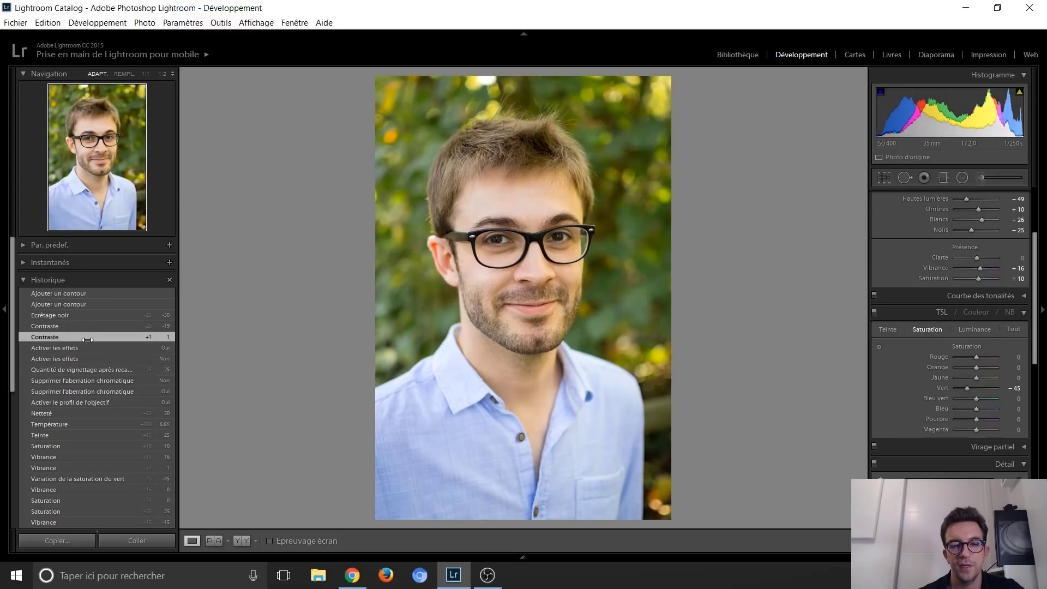
{"action": "left_click", "coordinate": [82, 327]}
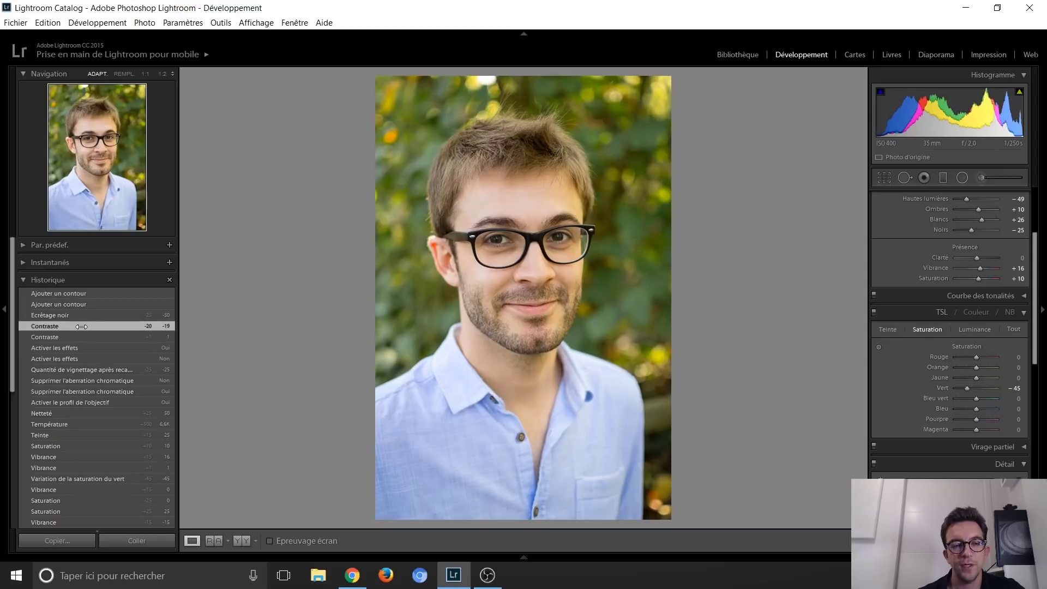
{"action": "left_click", "coordinate": [81, 337]}
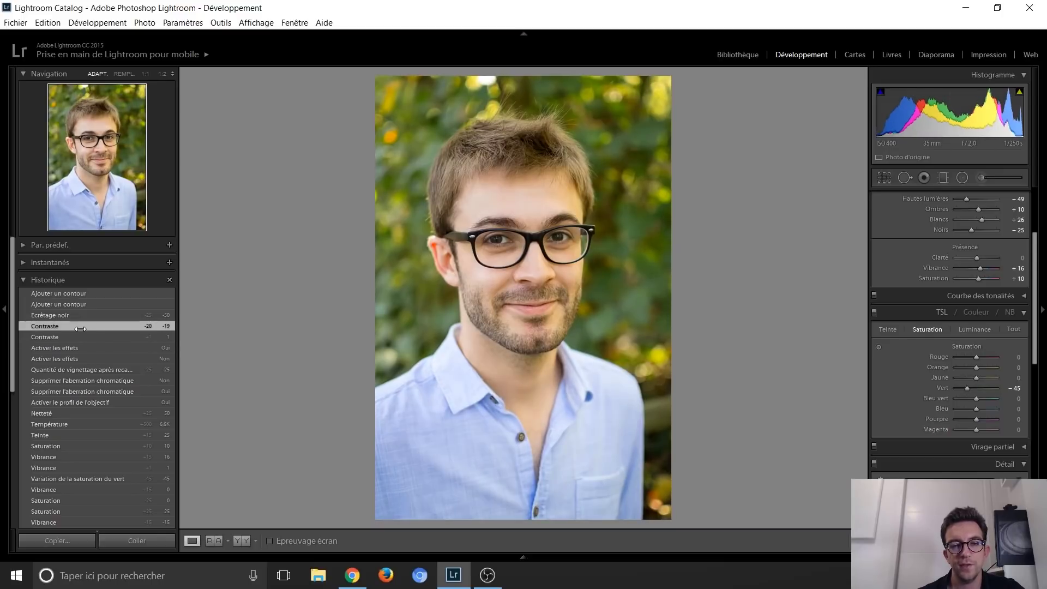
{"action": "left_click", "coordinate": [83, 316]}
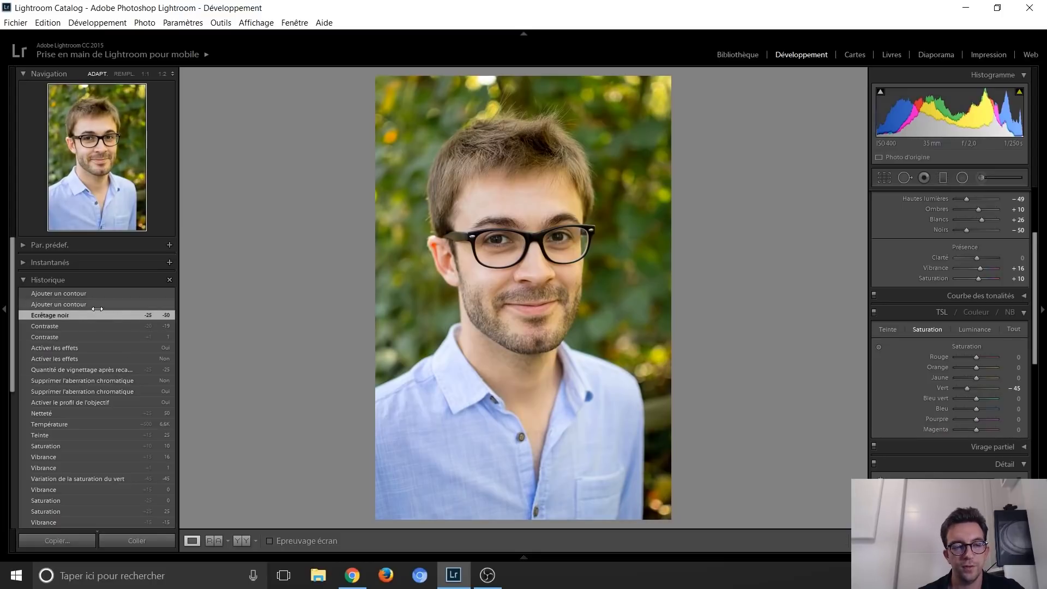
{"action": "left_click", "coordinate": [97, 303]}
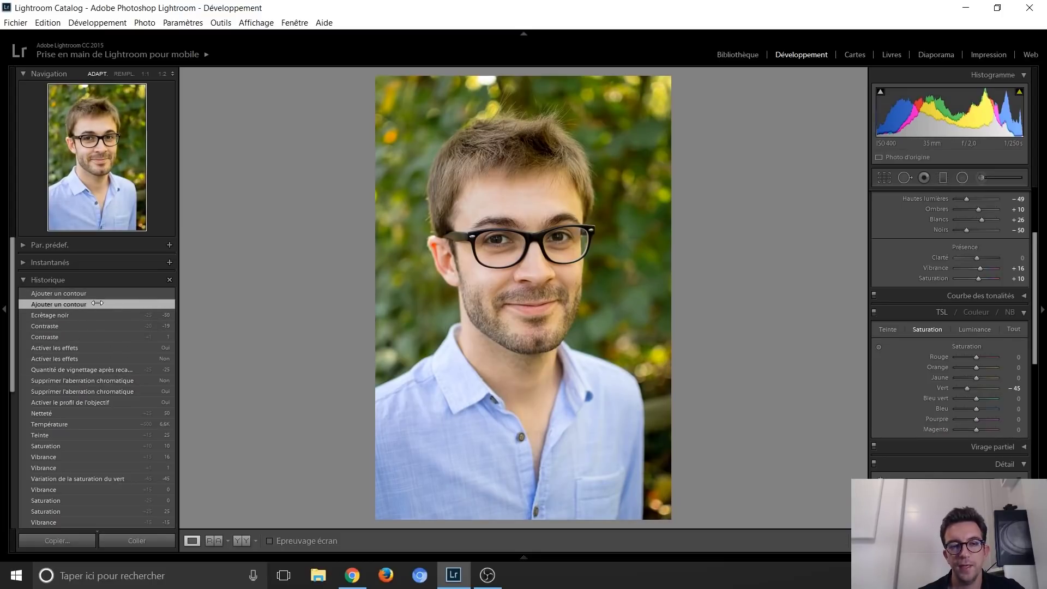
Step: Toggle the Adjustment Brush on and off while selecting the latest Ajouter un contour step
{"action": "left_click", "coordinate": [993, 178]}
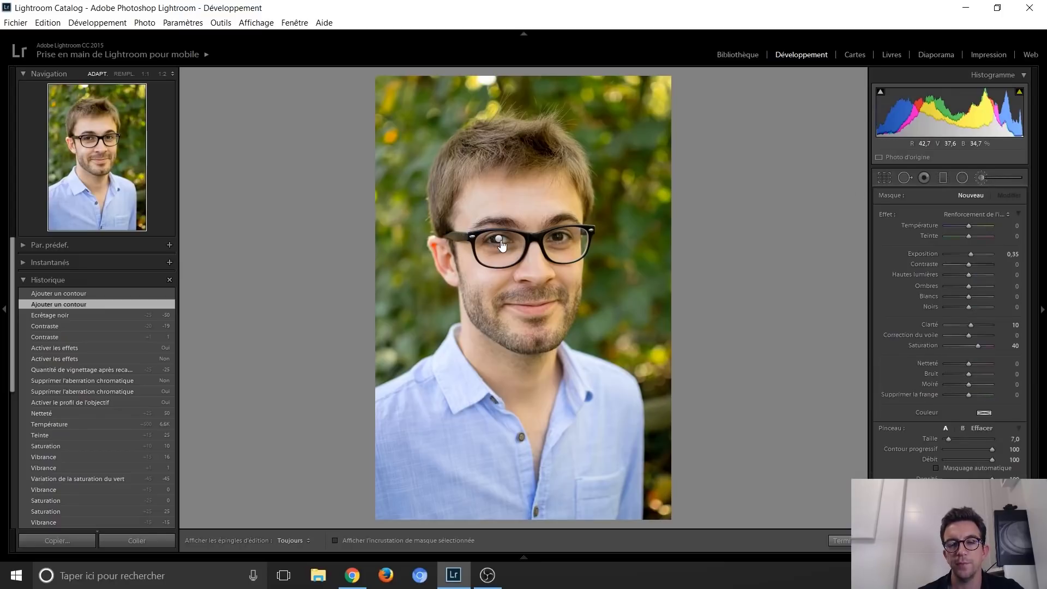
{"action": "left_click", "coordinate": [92, 294]}
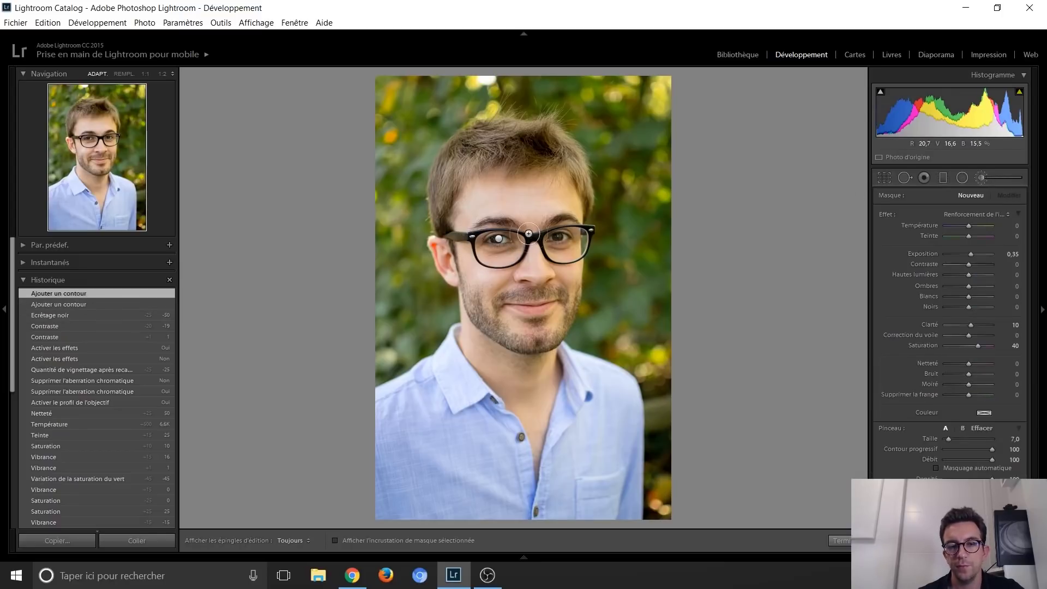
{"action": "left_click", "coordinate": [998, 179]}
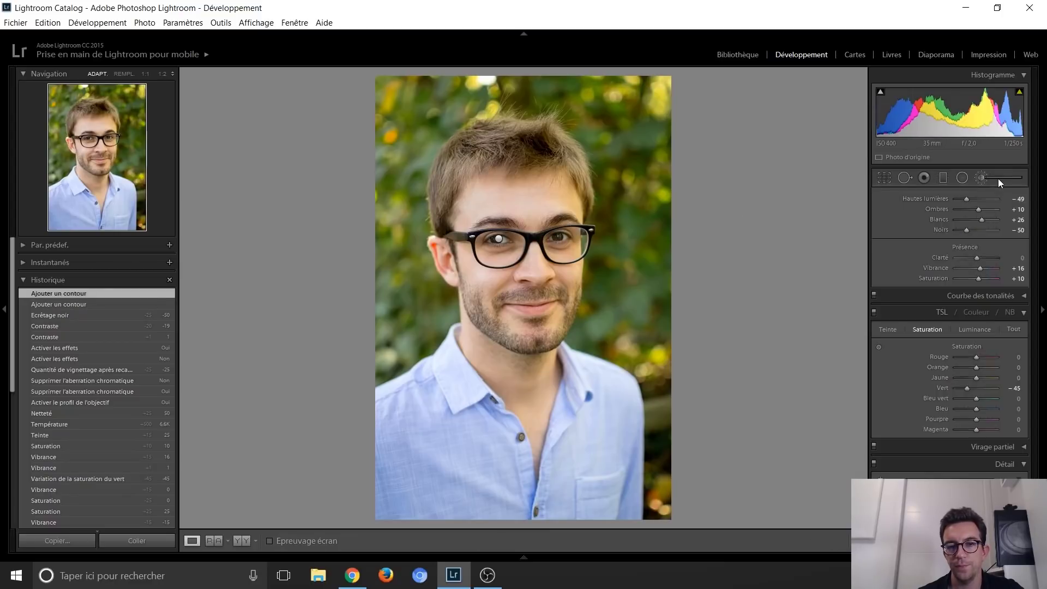
Step: Preview the original Importation state, then return to the top Ajouter un contour step
{"action": "scroll", "coordinate": [104, 445], "scroll_direction": "down", "scroll_amount": 5}
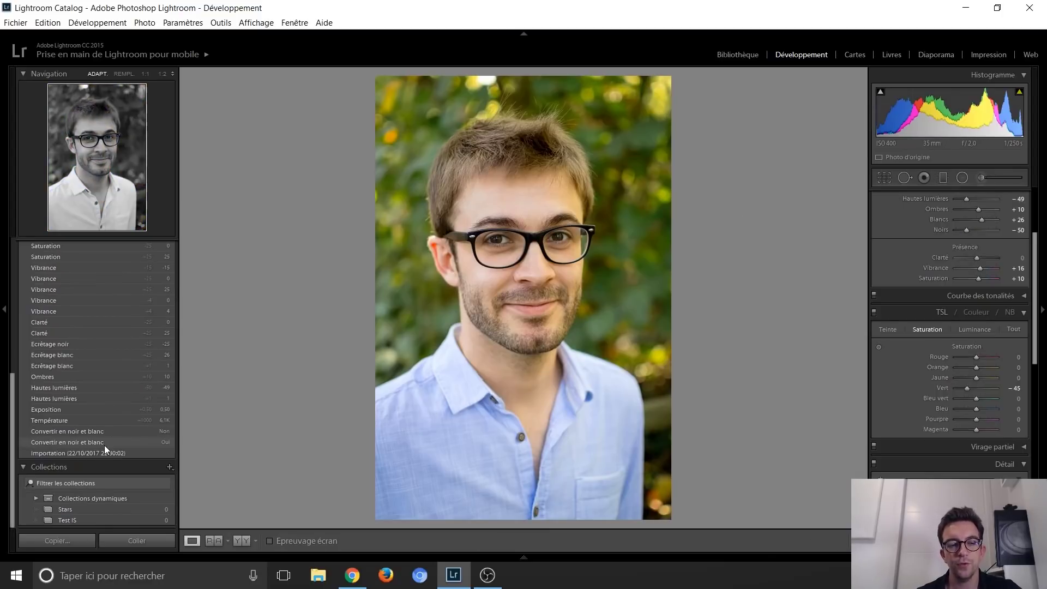
{"action": "left_click", "coordinate": [101, 453]}
{"action": "scroll", "coordinate": [93, 436], "scroll_direction": "up", "scroll_amount": 10}
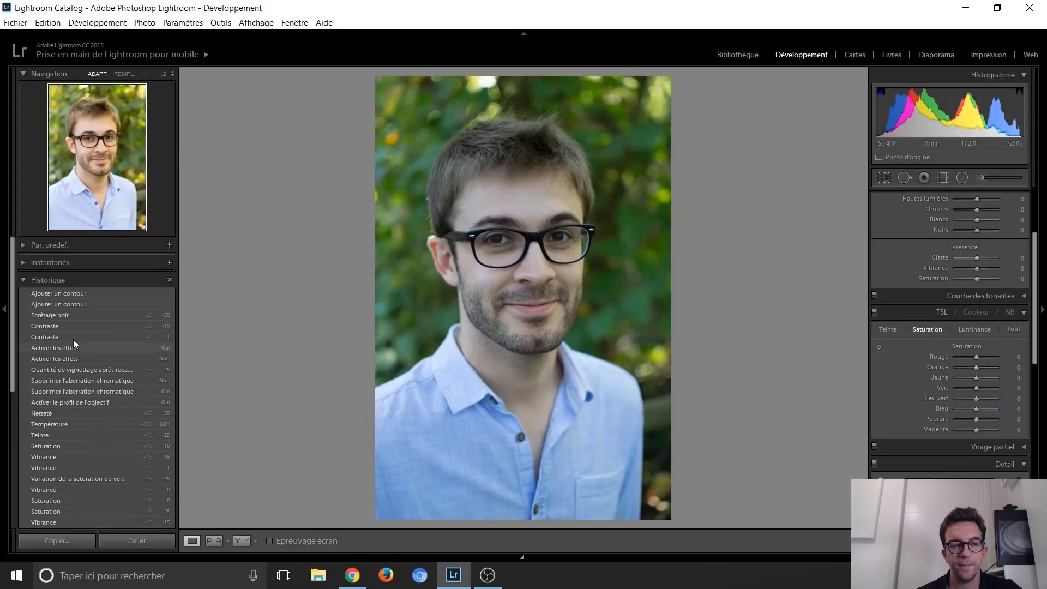
{"action": "left_click", "coordinate": [86, 295]}
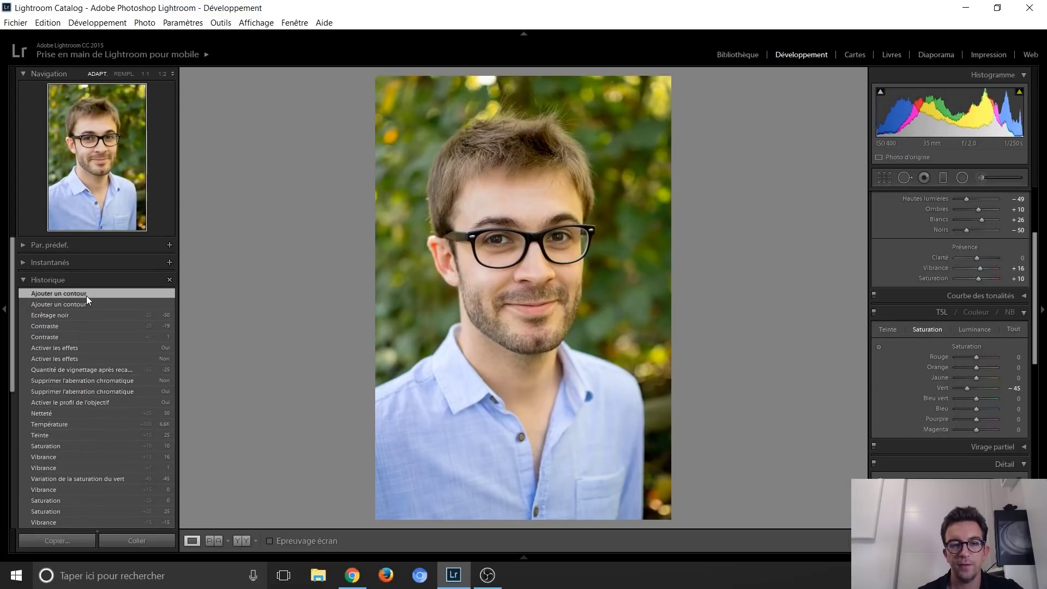
Step: Compare the black-and-white portrait before/after against its colour original, then move to the jay photo
{"action": "key", "text": "Right"}
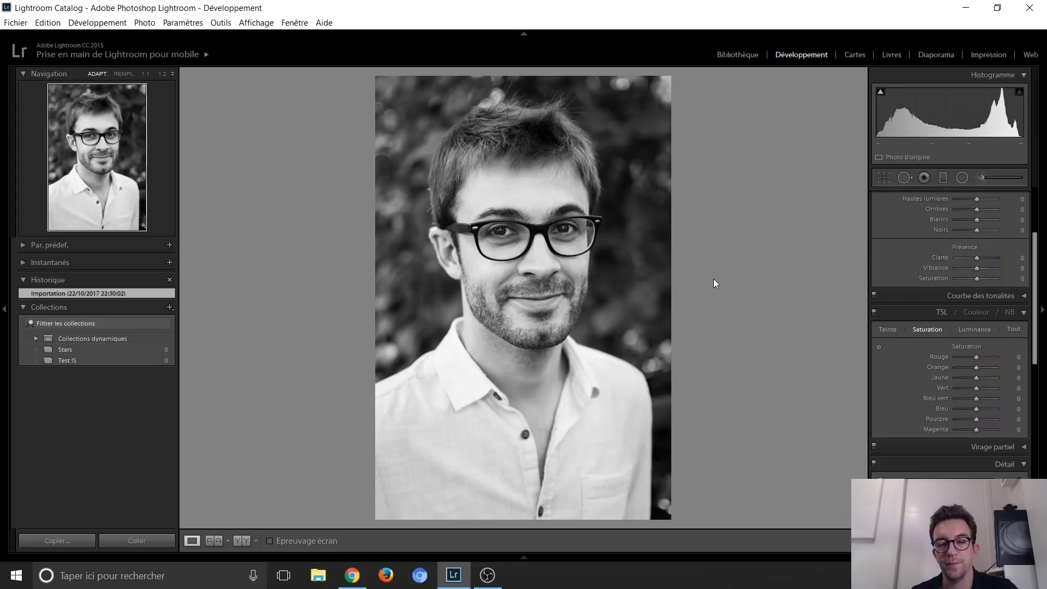
{"action": "key", "text": "backslash"}
{"action": "key", "text": "backslash"}
{"action": "key", "text": "backslash"}
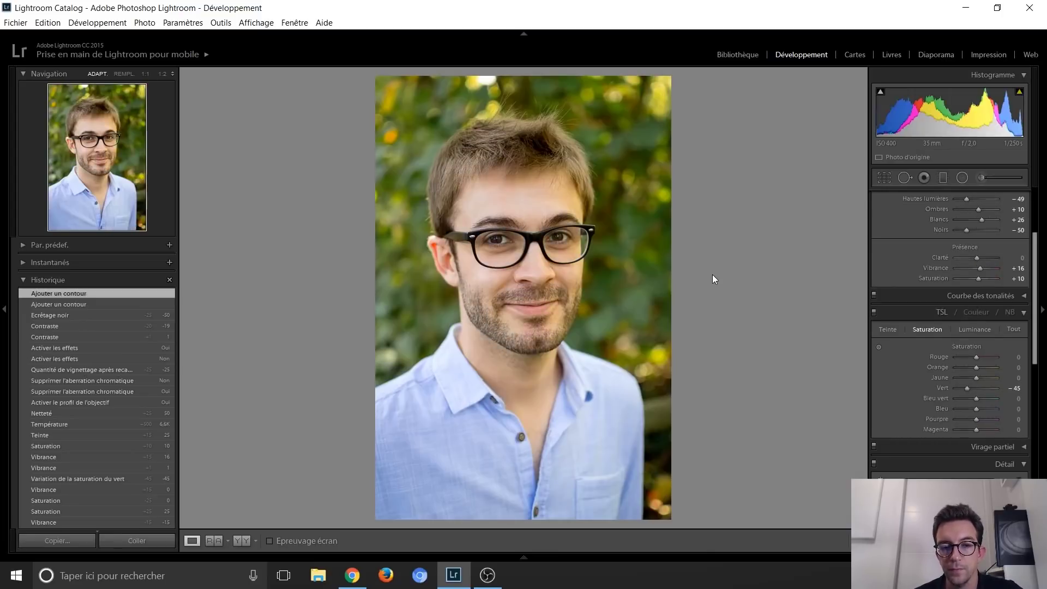
{"action": "key", "text": "backslash"}
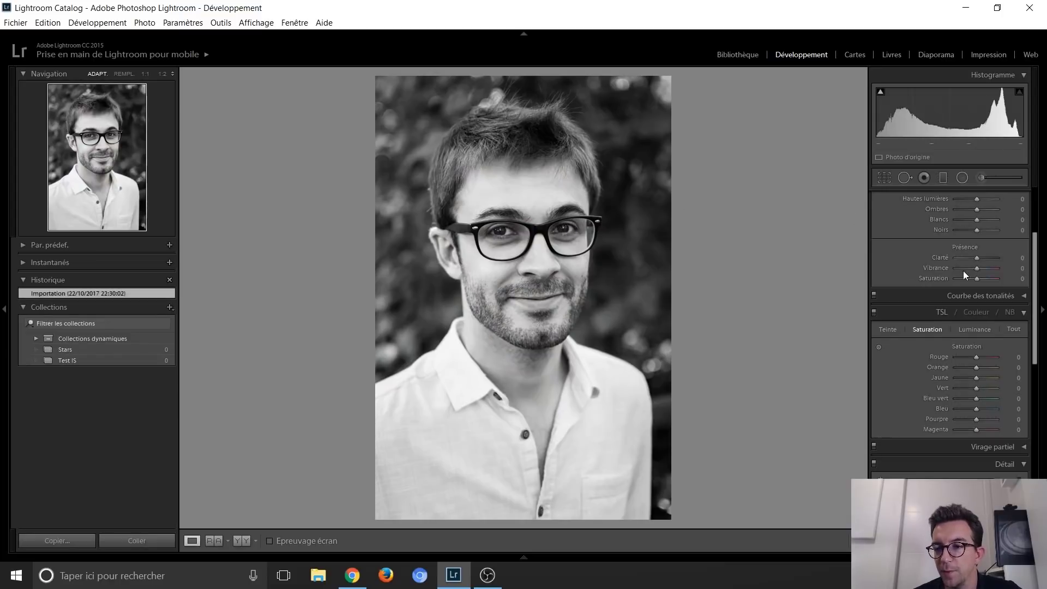
{"action": "scroll", "coordinate": [920, 272], "scroll_direction": "up", "scroll_amount": 3}
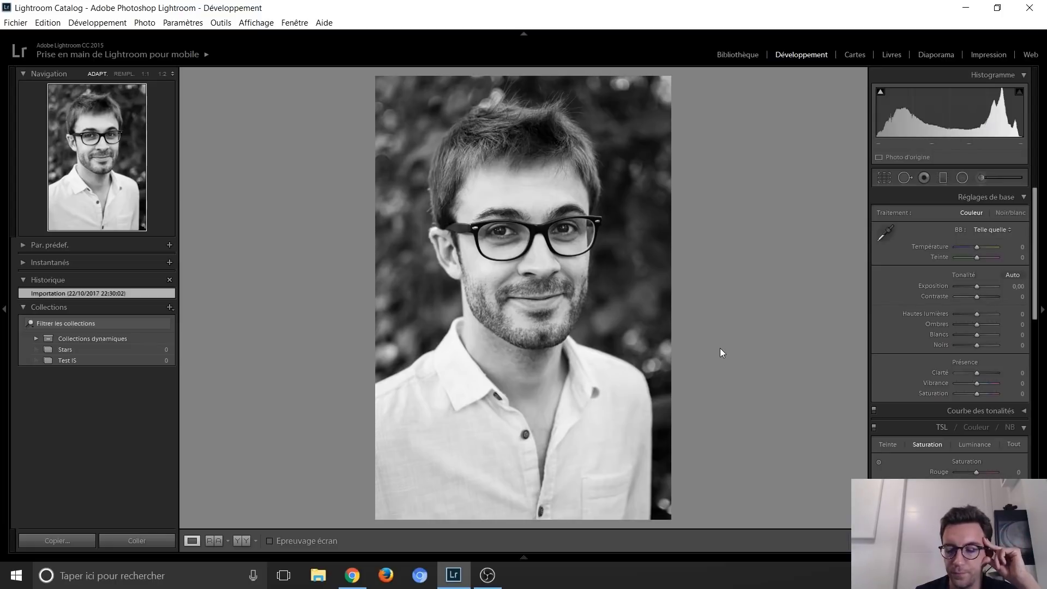
{"action": "key", "text": "Right"}
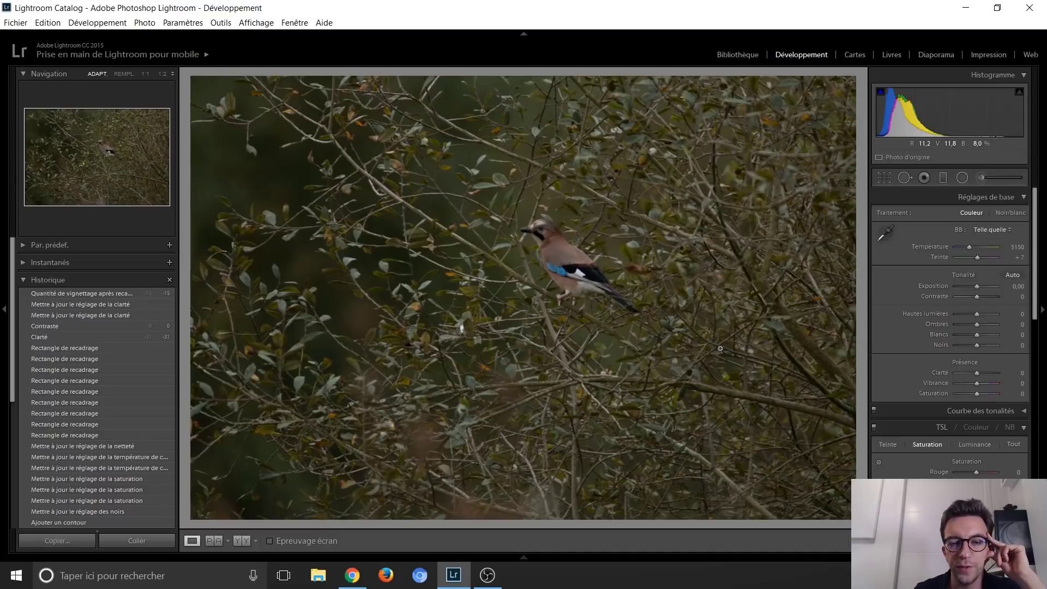
Step: Inspect the jay at 1:1 zoom, pan across the bird, and return to fit view
{"action": "left_click", "coordinate": [559, 265]}
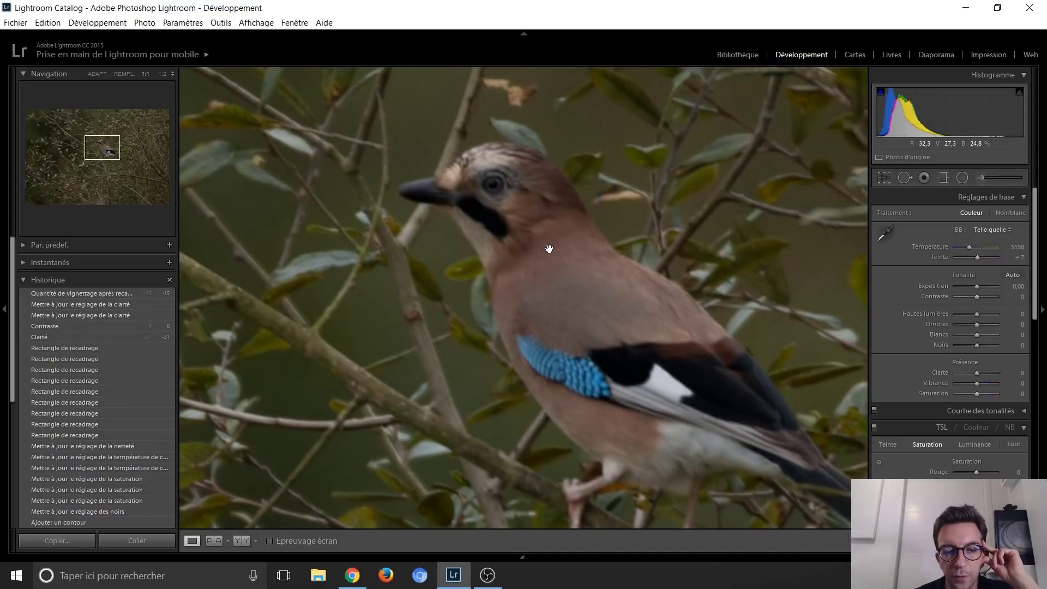
{"action": "mouse_move", "coordinate": [594, 346]}
{"action": "left_mouse_down"}
{"action": "mouse_move", "coordinate": [520, 264]}
{"action": "mouse_move", "coordinate": [503, 303]}
{"action": "left_mouse_up"}
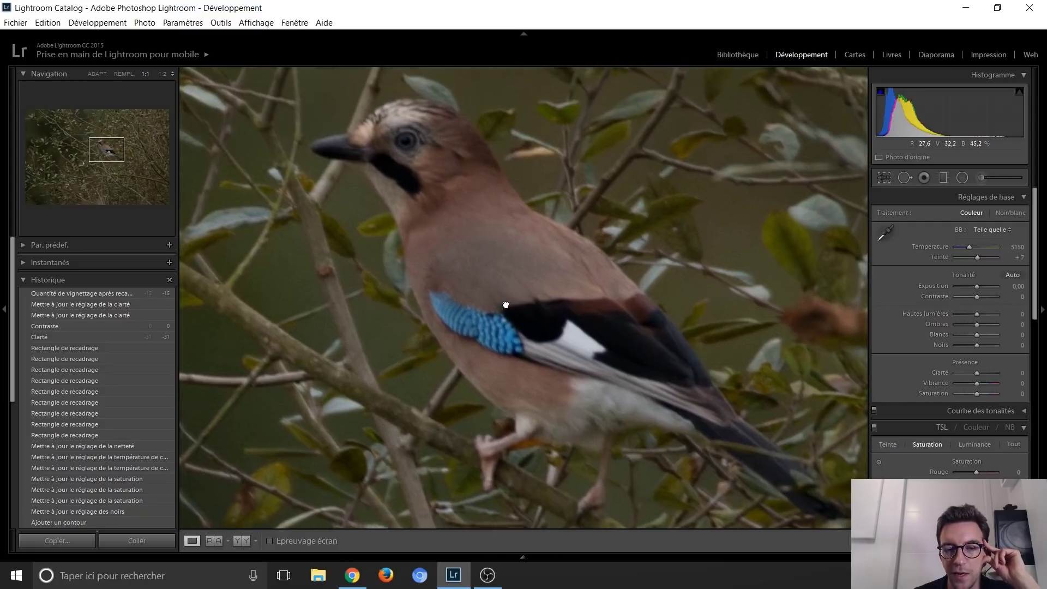
{"action": "left_click", "coordinate": [507, 282]}
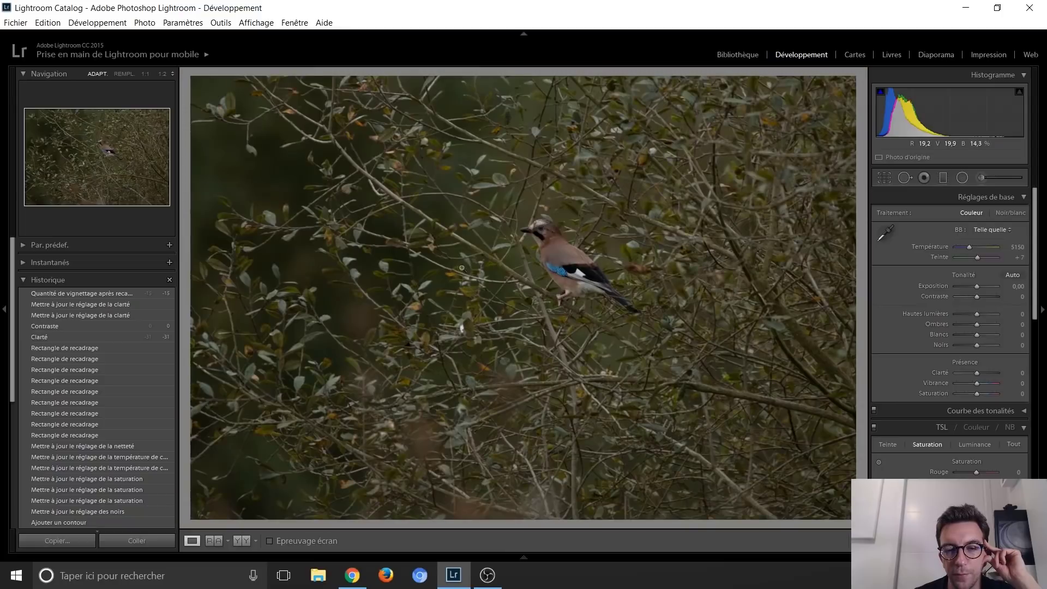
Step: Step through the jay's history from Exposition +1,60 to Ecrêtage noir (shadows +30, blacks +15)
{"action": "scroll", "coordinate": [104, 484], "scroll_direction": "down", "scroll_amount": 5}
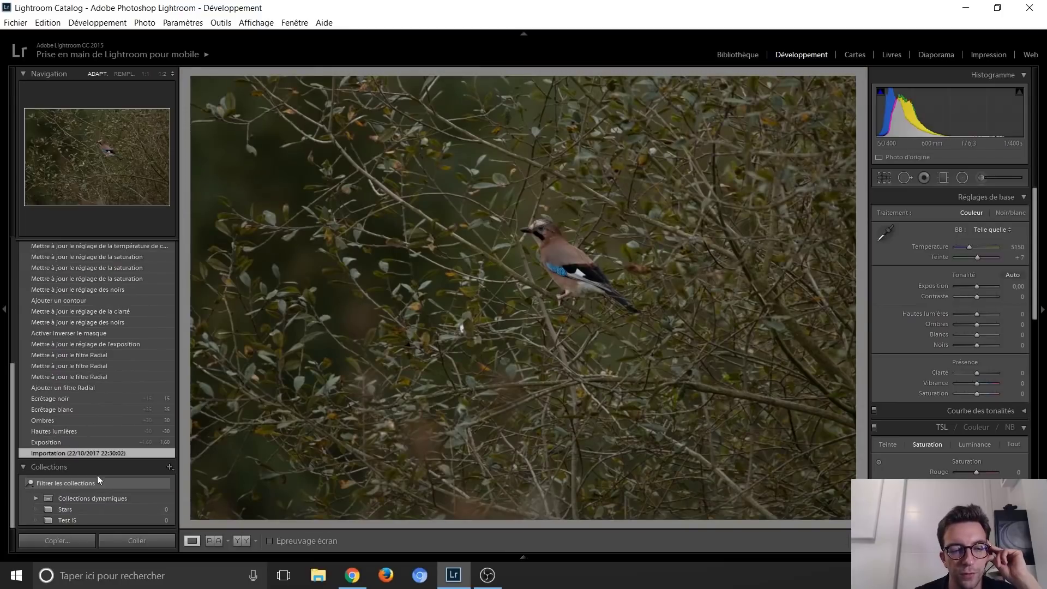
{"action": "left_click", "coordinate": [78, 443]}
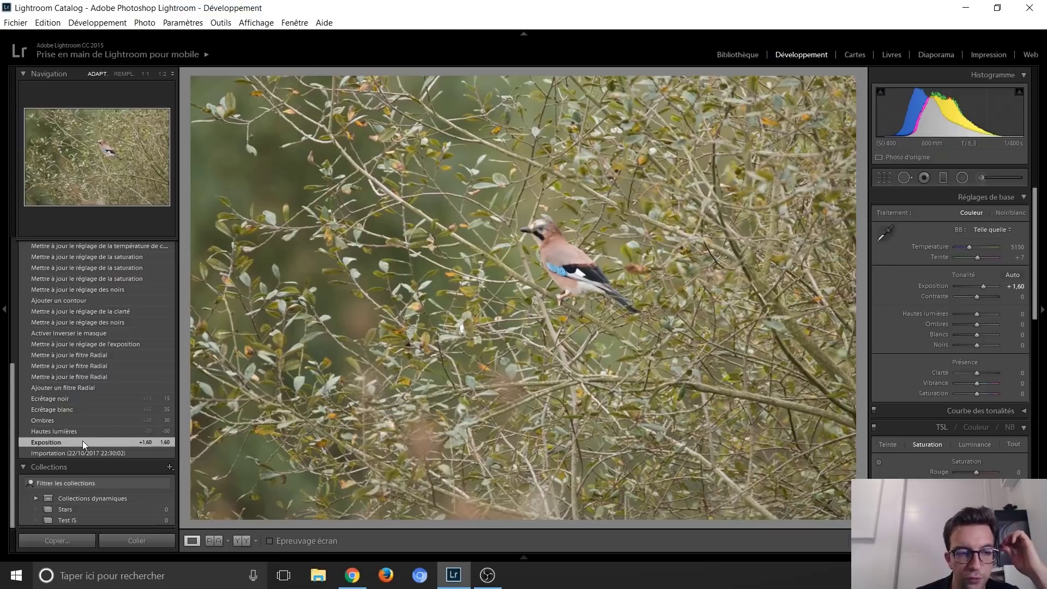
{"action": "left_click", "coordinate": [86, 431]}
{"action": "left_click", "coordinate": [88, 410]}
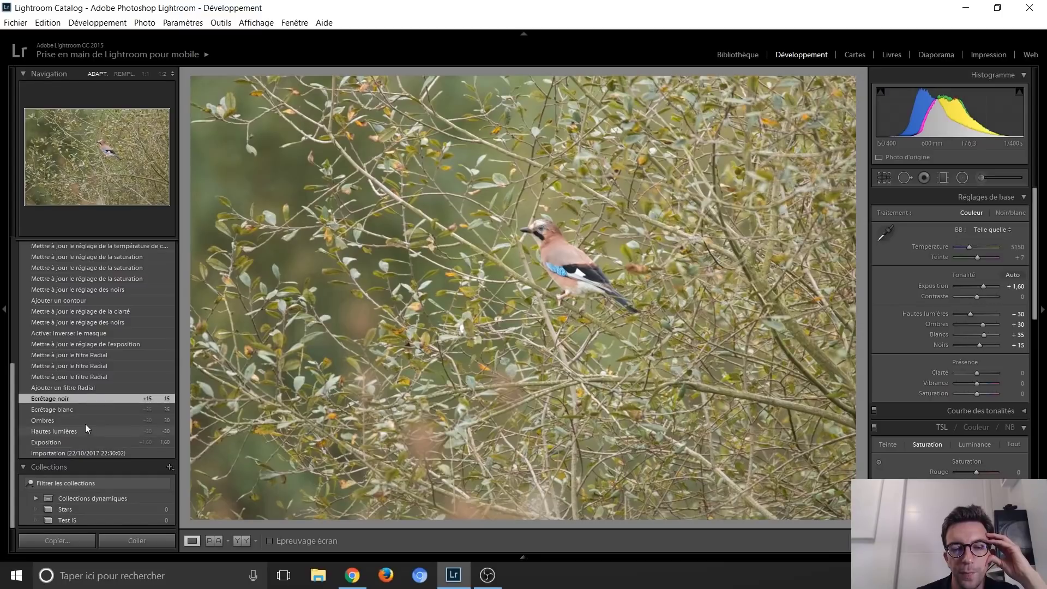
{"action": "left_click", "coordinate": [86, 424]}
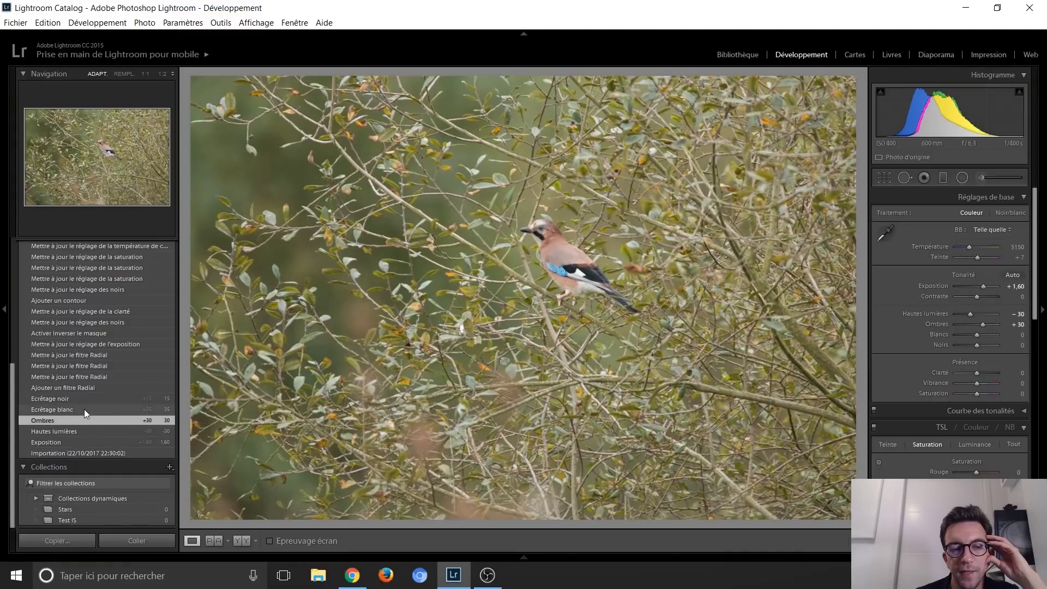
{"action": "left_click", "coordinate": [85, 407]}
{"action": "left_click", "coordinate": [85, 398]}
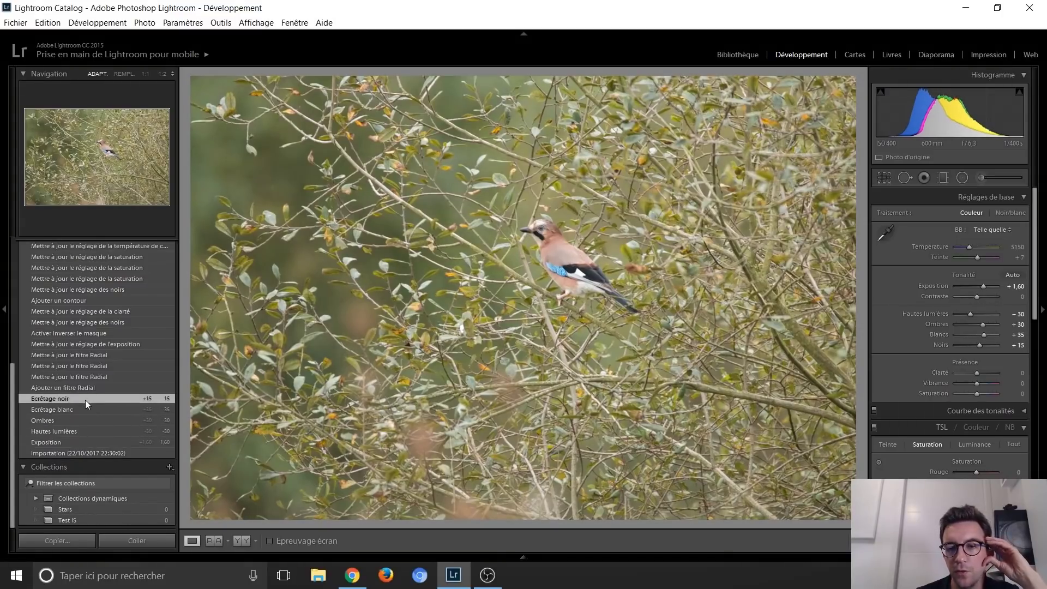
{"action": "scroll", "coordinate": [954, 298], "scroll_direction": "down", "scroll_amount": 2}
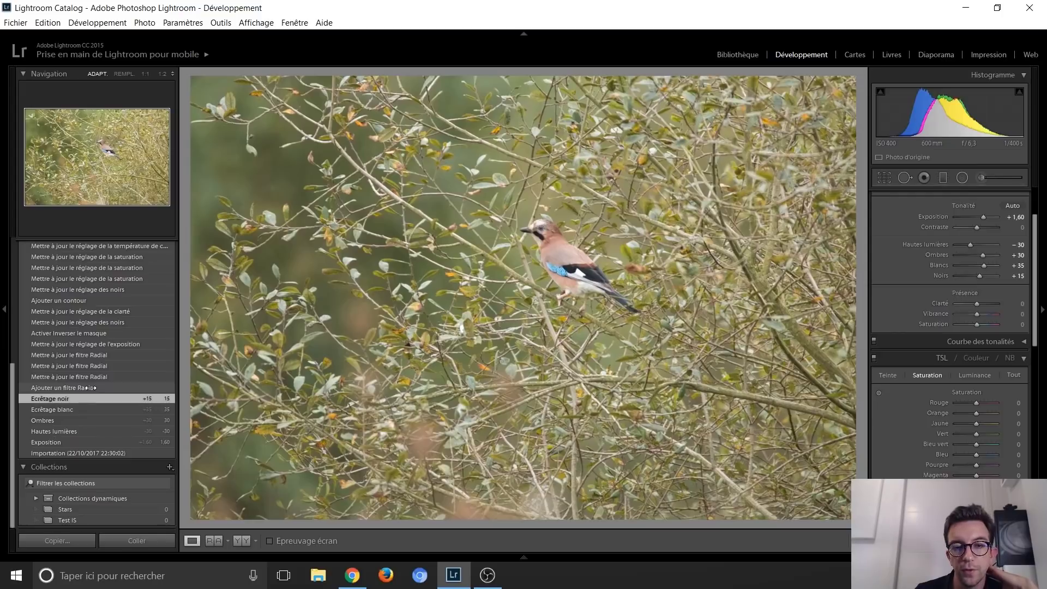
Step: Jump to the 'Ajouter un filtre Radial' step and show the jay's radial filter mask
{"action": "left_click", "coordinate": [90, 388]}
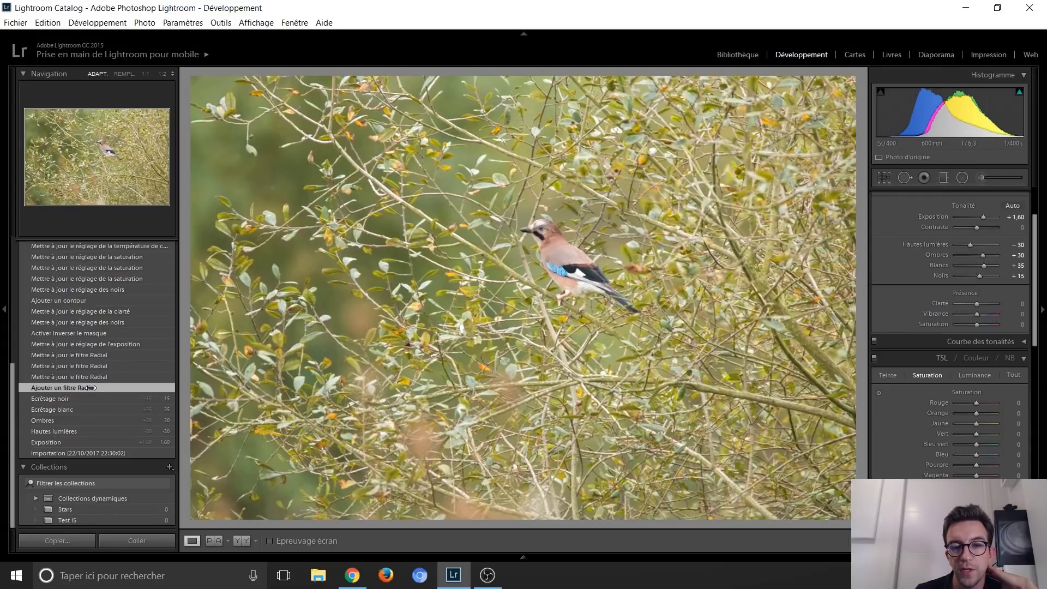
{"action": "scroll", "coordinate": [71, 387], "scroll_direction": "up", "scroll_amount": 2}
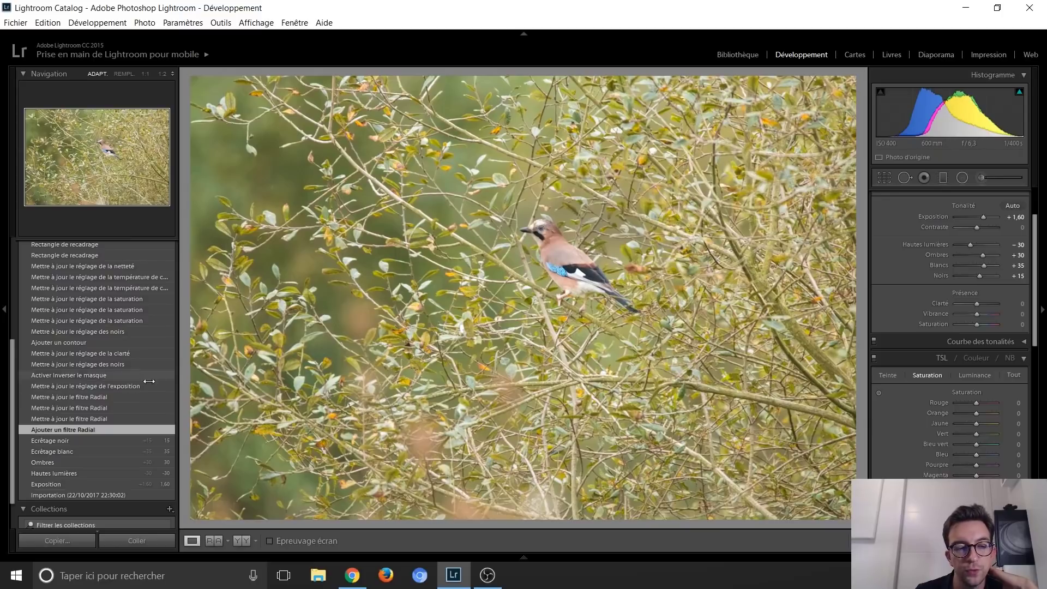
{"action": "left_click", "coordinate": [306, 542]}
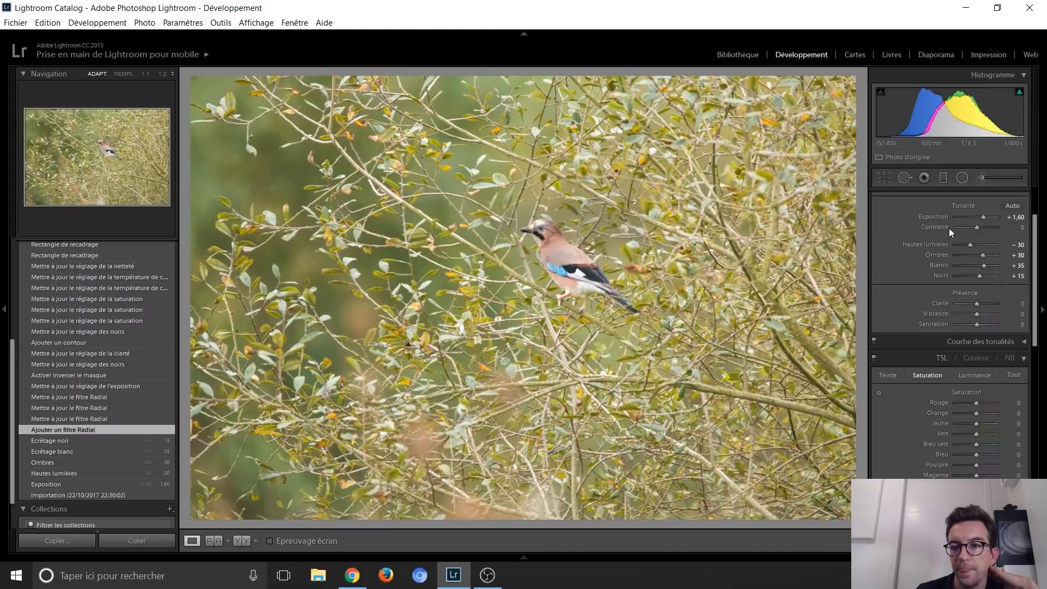
{"action": "left_click", "coordinate": [964, 180]}
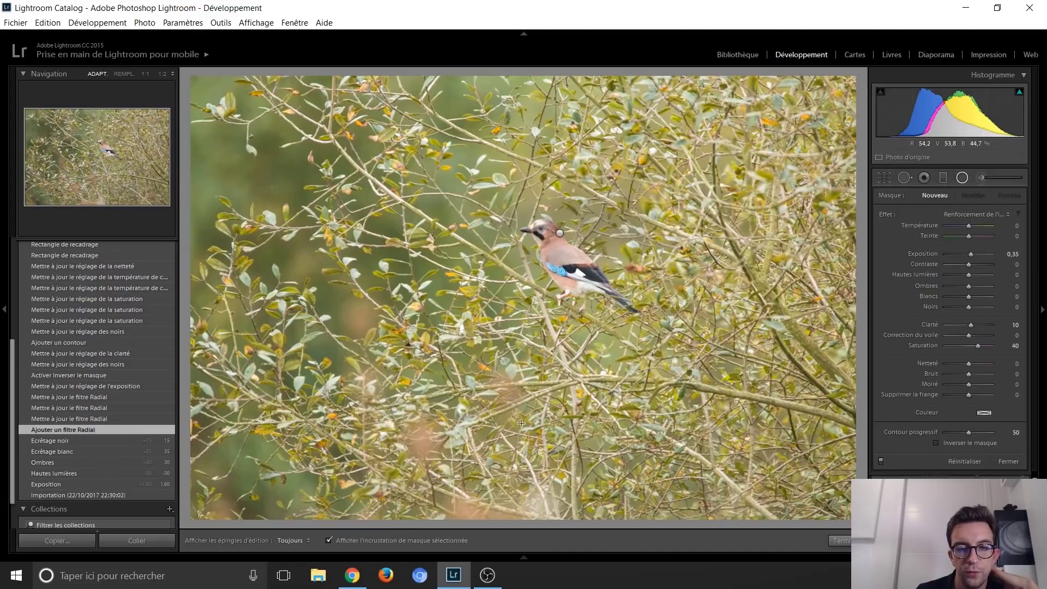
{"action": "left_click", "coordinate": [560, 235]}
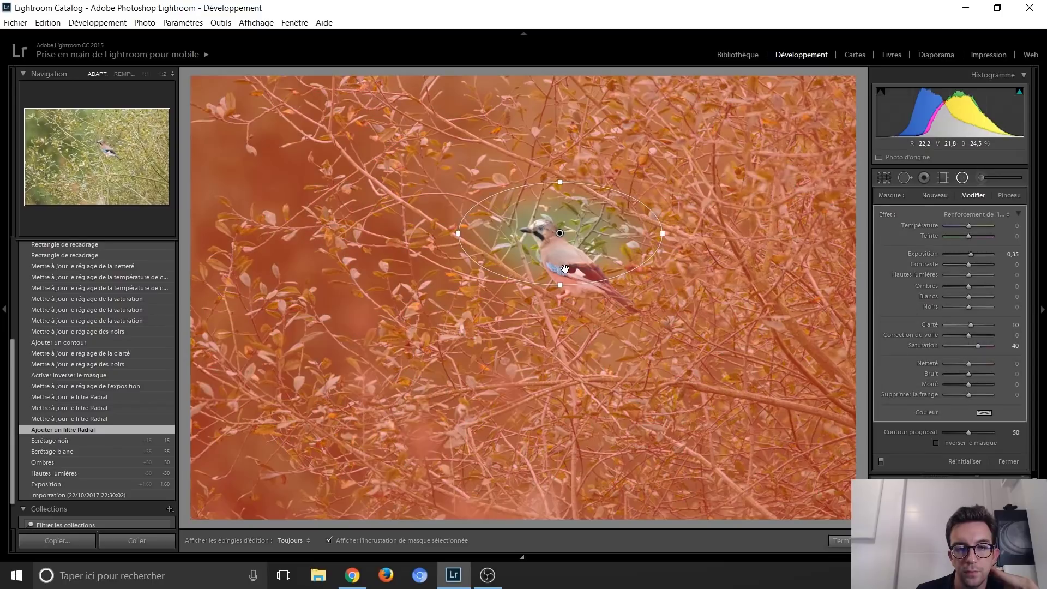
Step: Step through the radial filter updates: exposure, inverted mask, blacks −14, clarity 67
{"action": "left_click", "coordinate": [89, 415]}
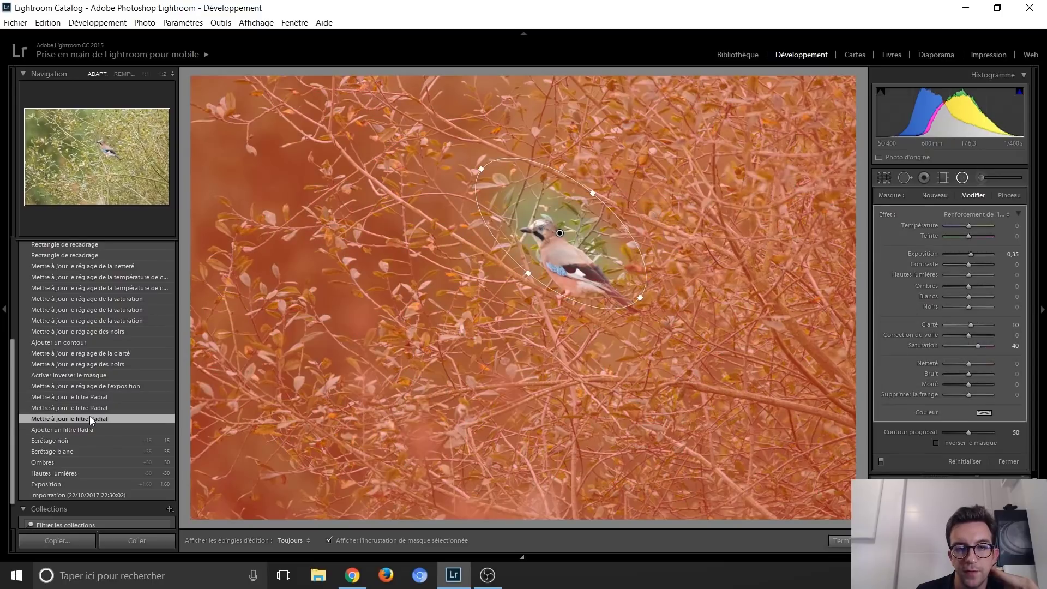
{"action": "left_click", "coordinate": [84, 400]}
{"action": "left_click", "coordinate": [88, 386]}
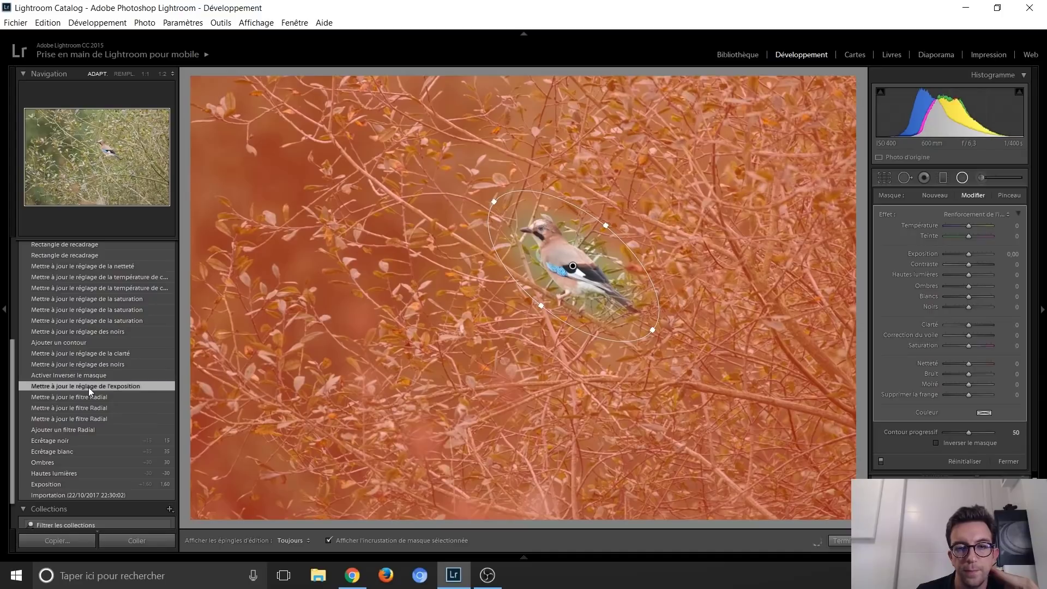
{"action": "left_click", "coordinate": [86, 377]}
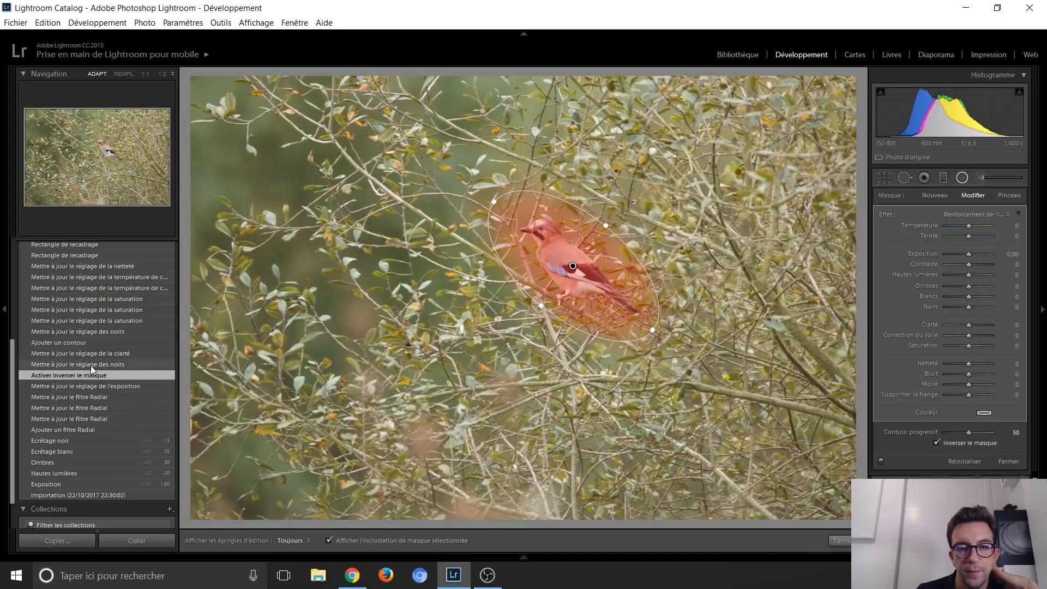
{"action": "left_click", "coordinate": [56, 365]}
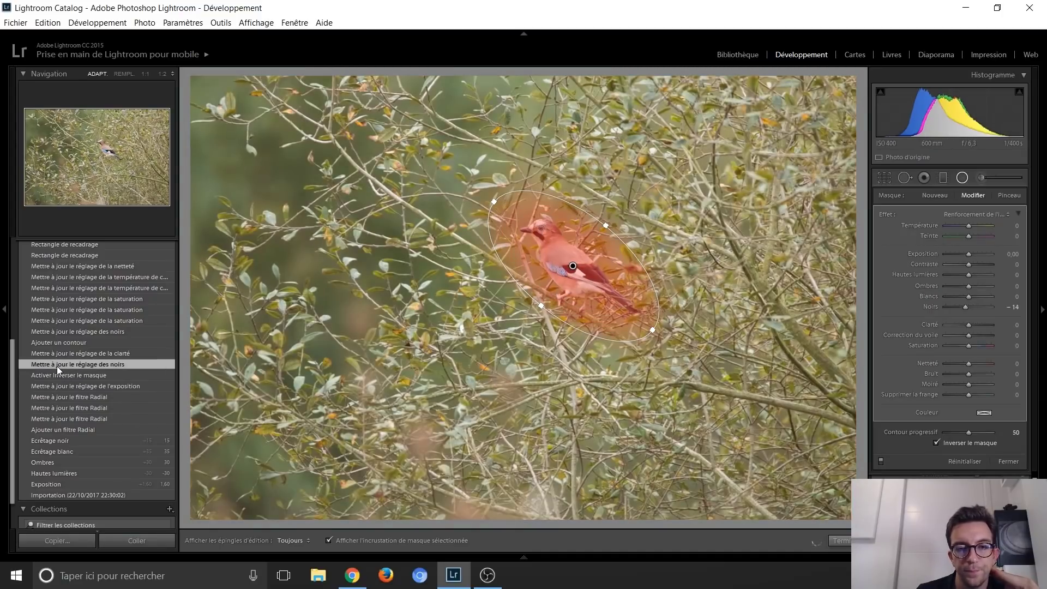
{"action": "left_click", "coordinate": [65, 374]}
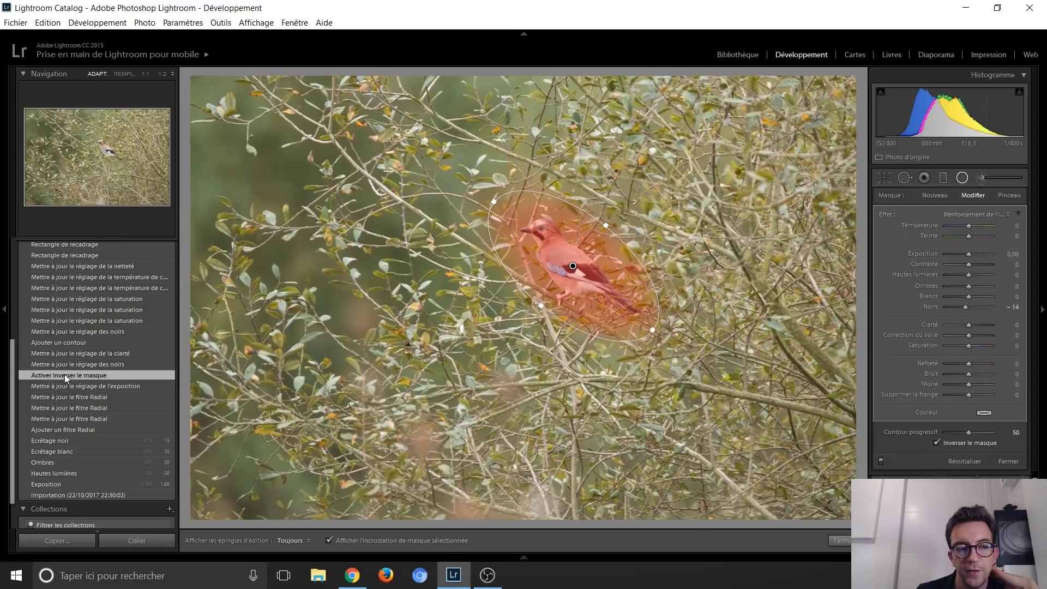
{"action": "left_click", "coordinate": [72, 342]}
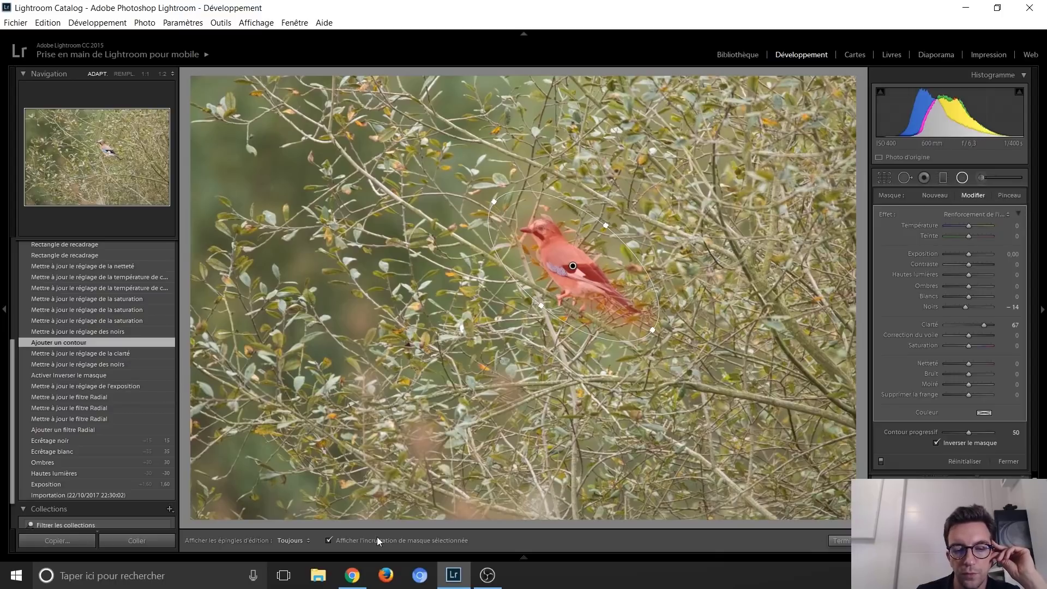
Step: Hide the mask overlay and replay from the inverted-mask step to clarity 67
{"action": "left_click", "coordinate": [329, 540]}
{"action": "left_click", "coordinate": [74, 377]}
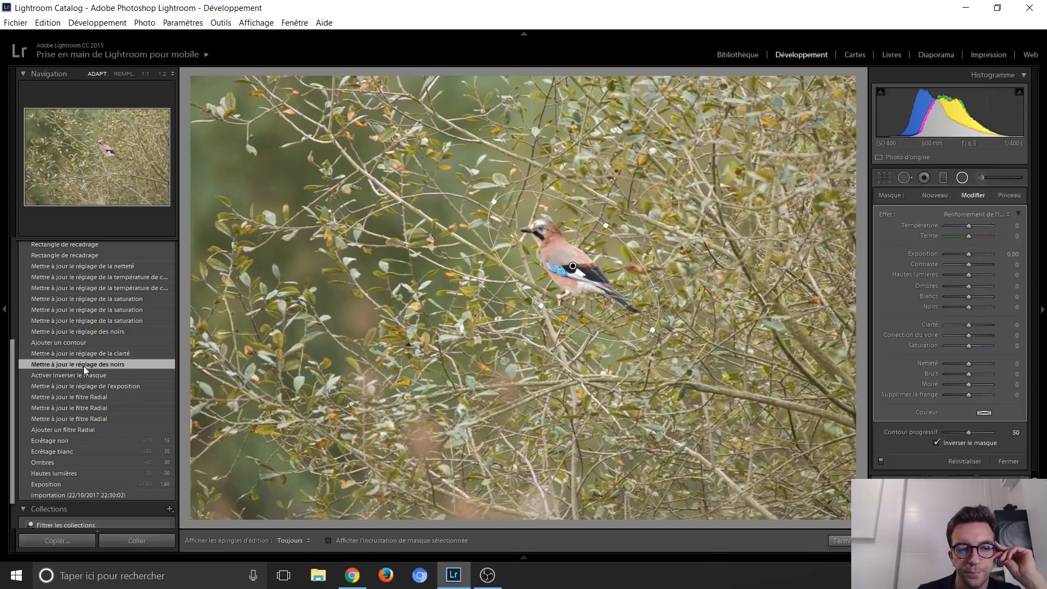
{"action": "left_click", "coordinate": [89, 356]}
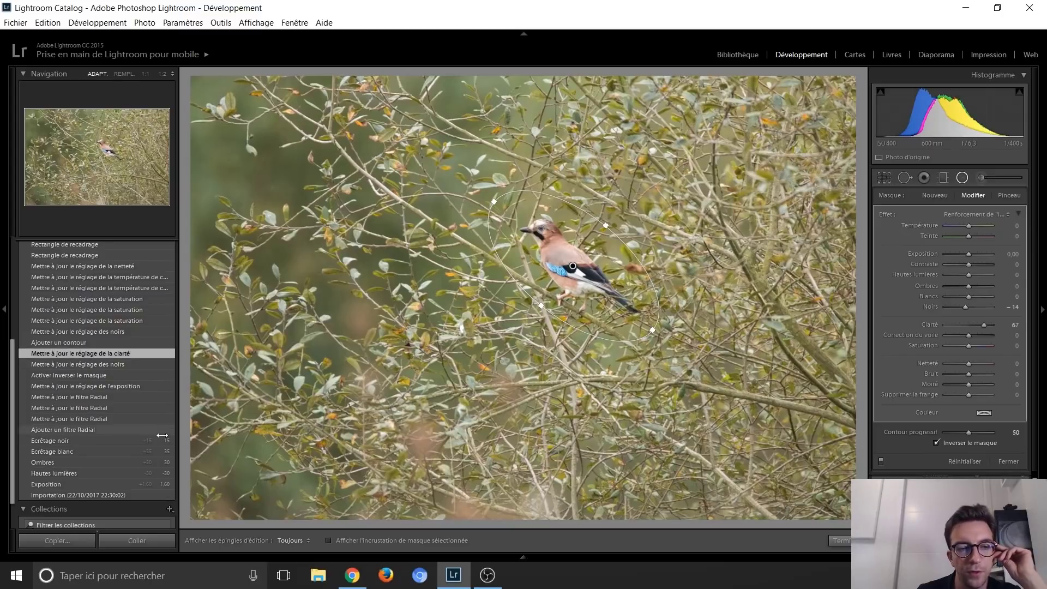
{"action": "scroll", "coordinate": [90, 432], "scroll_direction": "up", "scroll_amount": 3}
{"action": "left_click", "coordinate": [88, 429]}
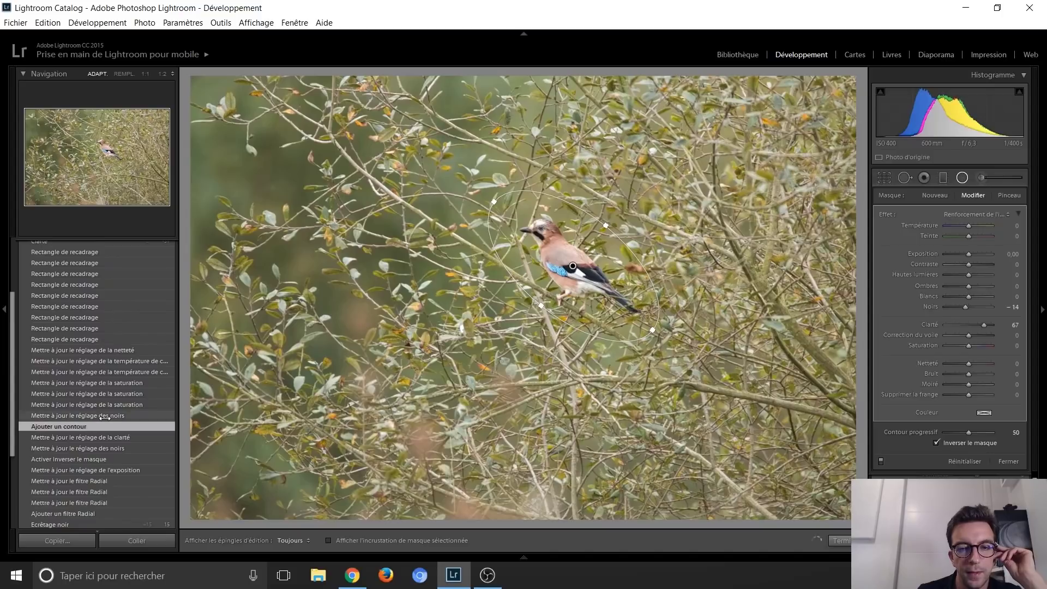
Step: Advance through blacks −38, saturation 31 and temperature steps to sharpness 33
{"action": "left_click", "coordinate": [105, 418]}
{"action": "left_click", "coordinate": [115, 405]}
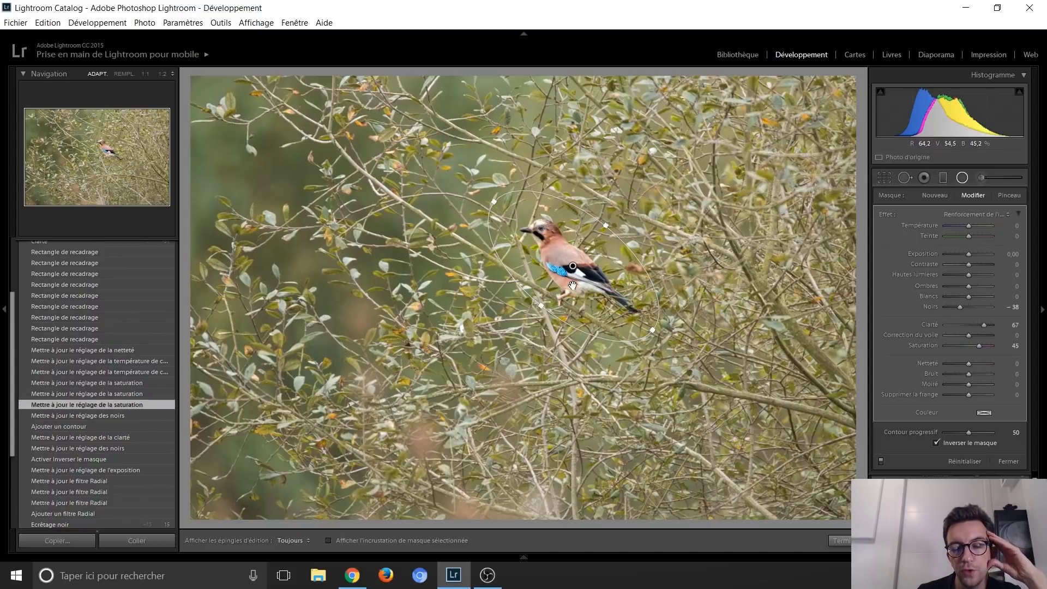
{"action": "left_click", "coordinate": [102, 393]}
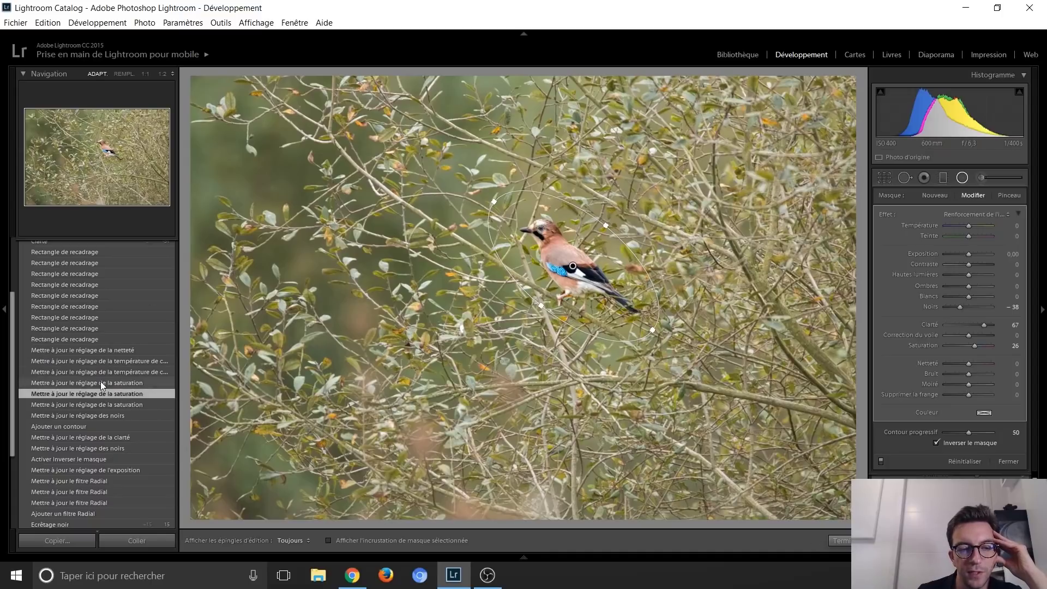
{"action": "left_click", "coordinate": [100, 381]}
{"action": "left_click", "coordinate": [101, 371]}
{"action": "left_click", "coordinate": [104, 364]}
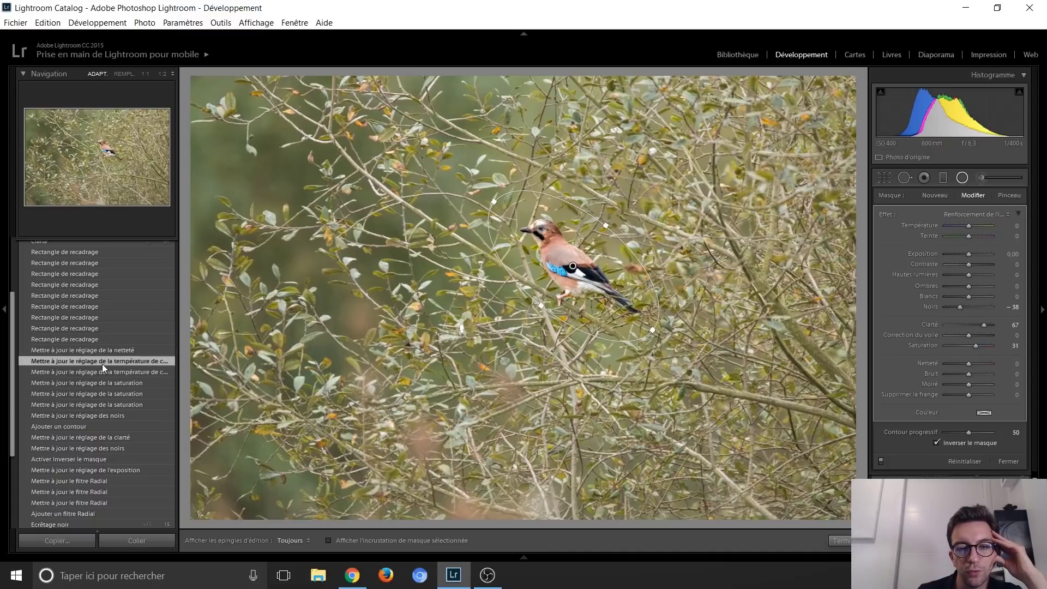
{"action": "left_click", "coordinate": [87, 352]}
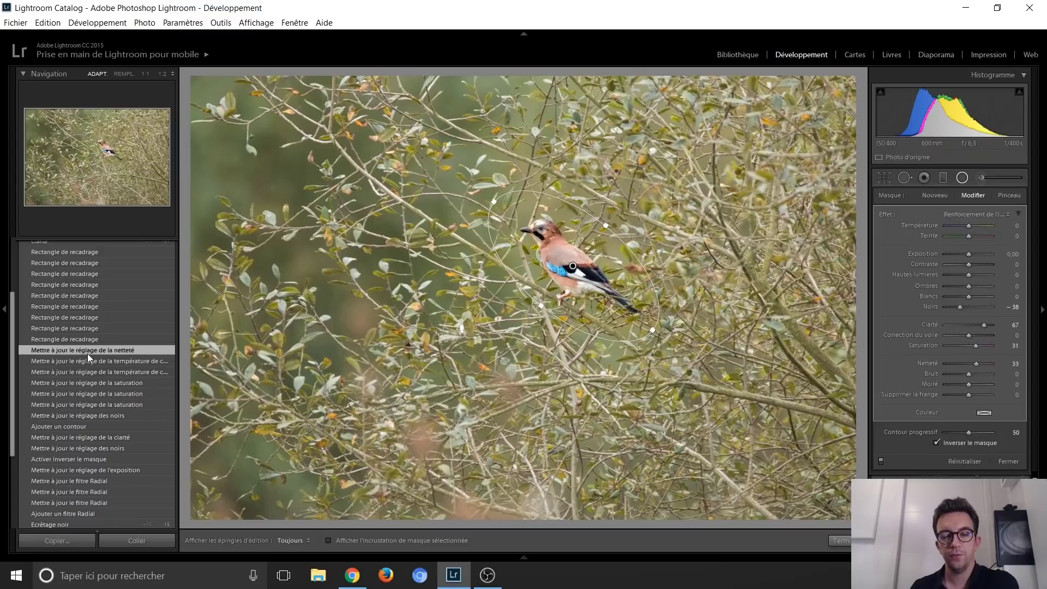
Step: Step through the first 'Rectangle de recadrage' history entries toward a tighter crop
{"action": "scroll", "coordinate": [111, 377], "scroll_direction": "up", "scroll_amount": 3}
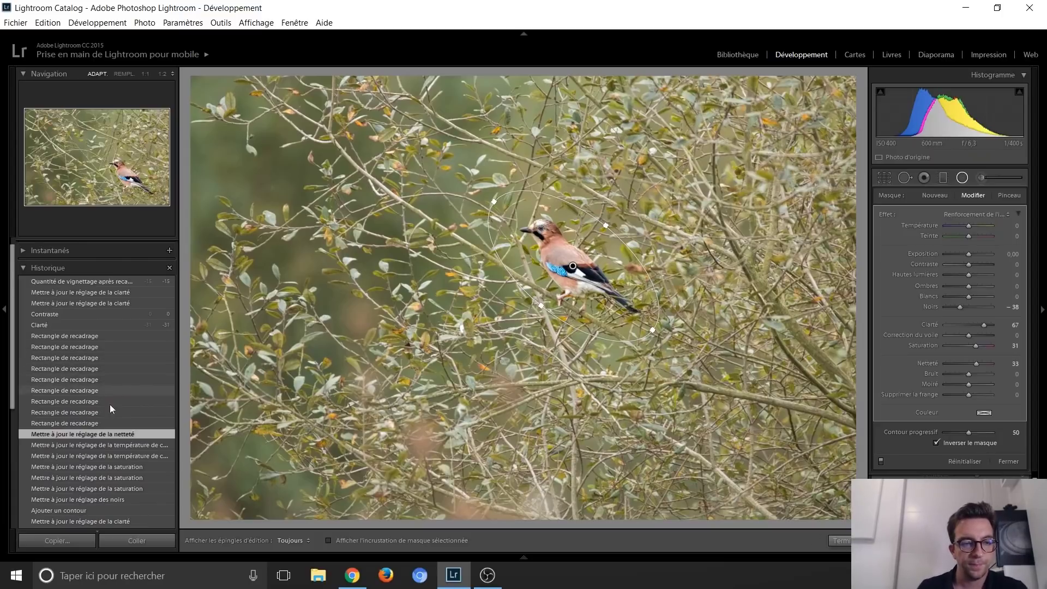
{"action": "scroll", "coordinate": [102, 430], "scroll_direction": "up", "scroll_amount": 1}
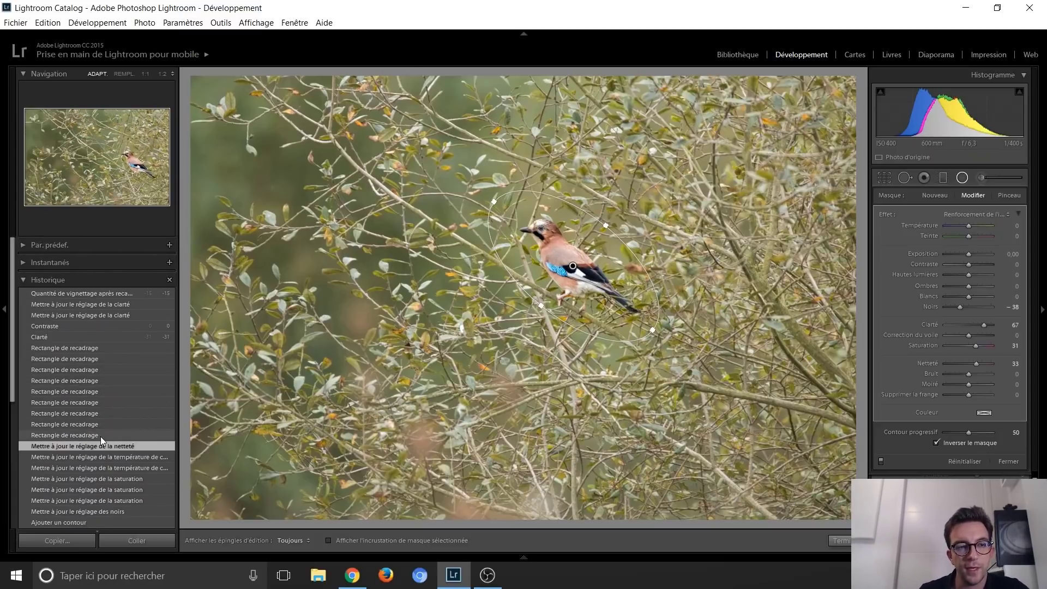
{"action": "left_click", "coordinate": [99, 434]}
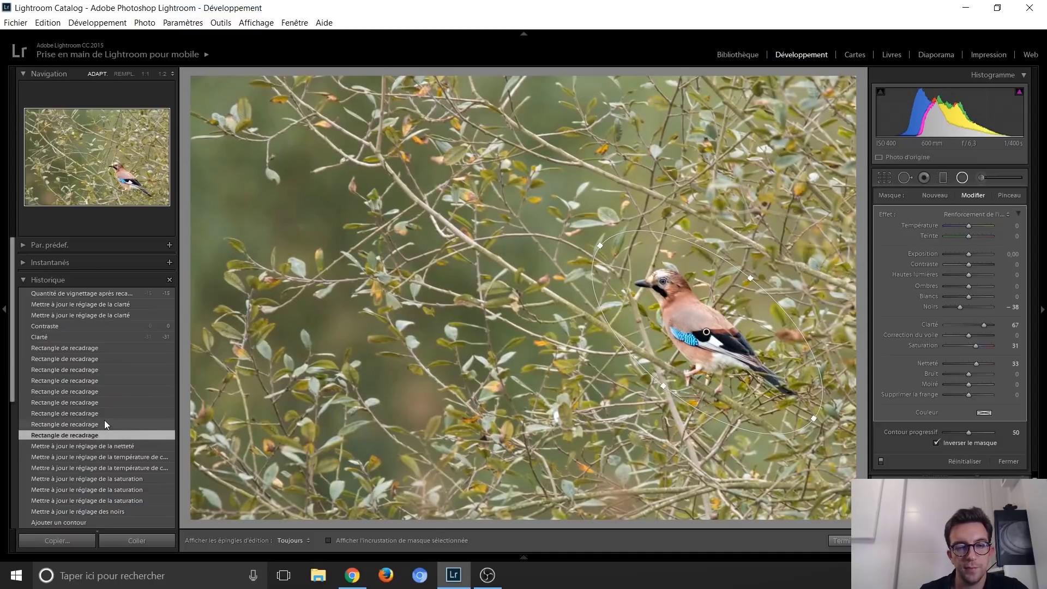
{"action": "left_click", "coordinate": [104, 425]}
{"action": "left_click", "coordinate": [103, 413]}
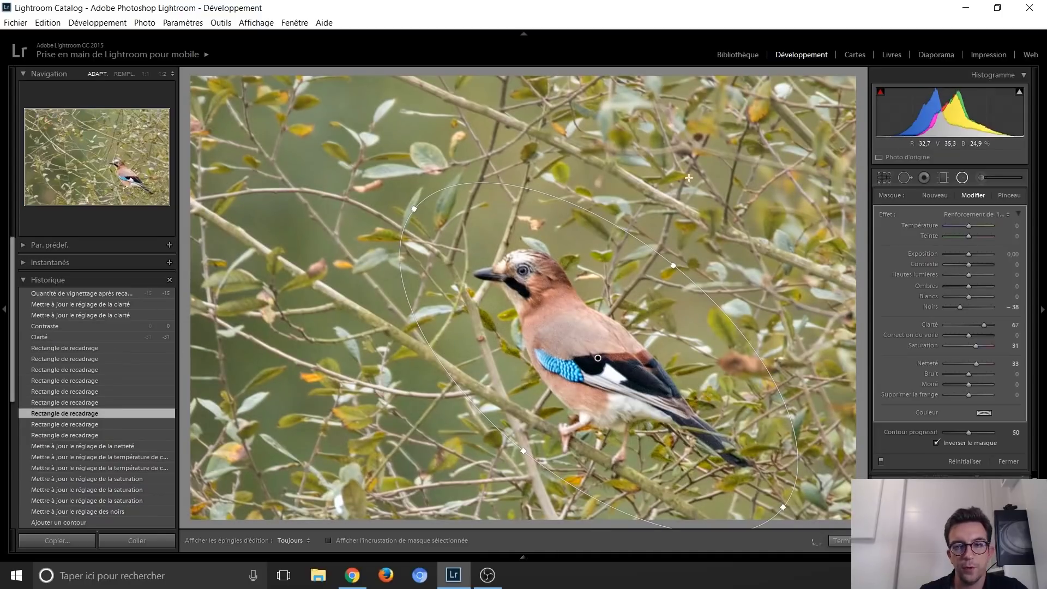
Step: Close the Radial Filter and step through the remaining crop entries to the wider jay framing
{"action": "left_click", "coordinate": [962, 178]}
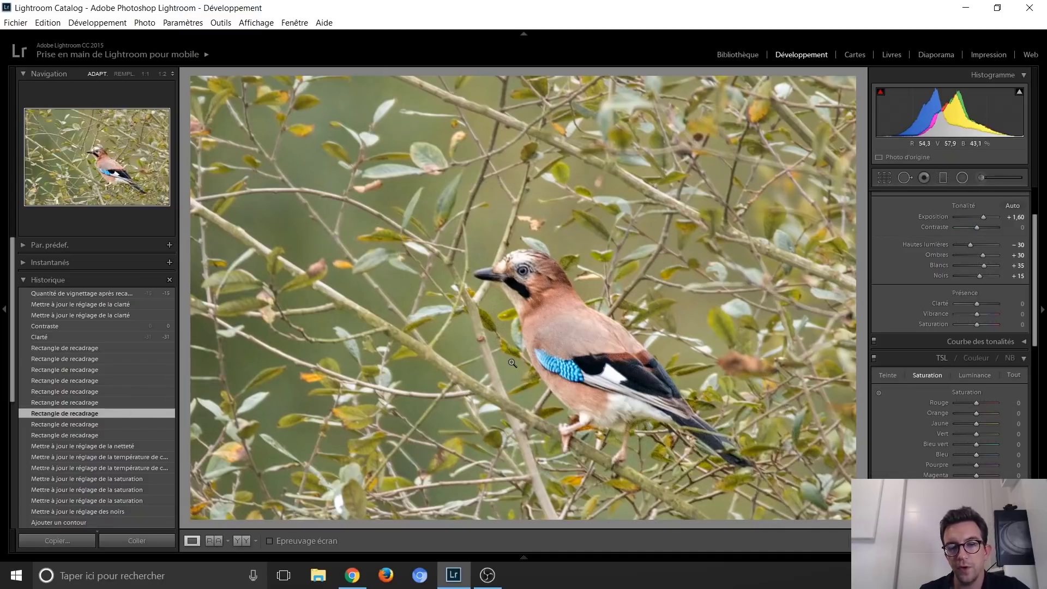
{"action": "left_click", "coordinate": [88, 400]}
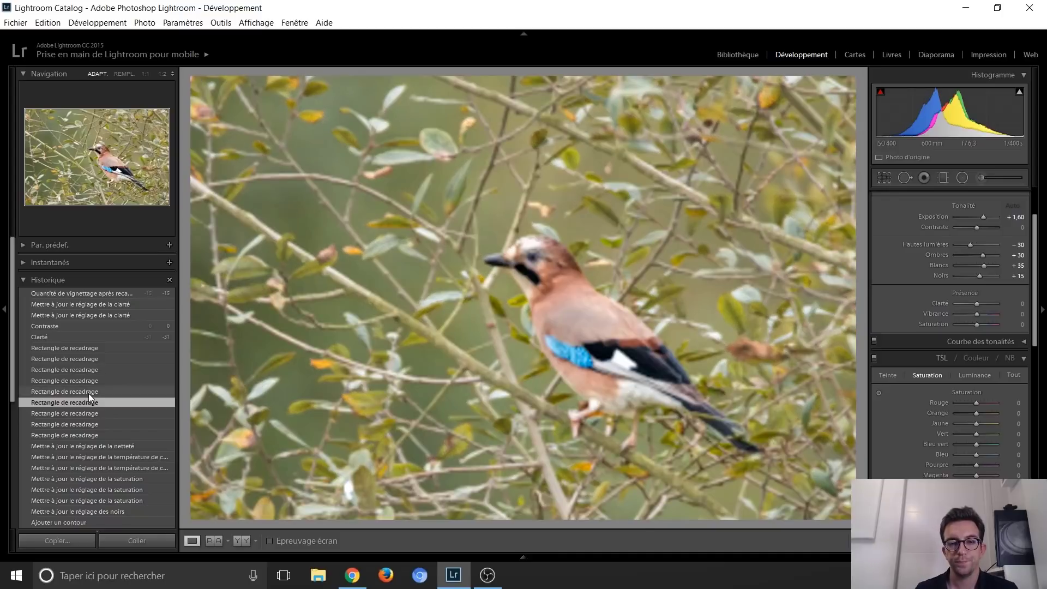
{"action": "left_click", "coordinate": [93, 388]}
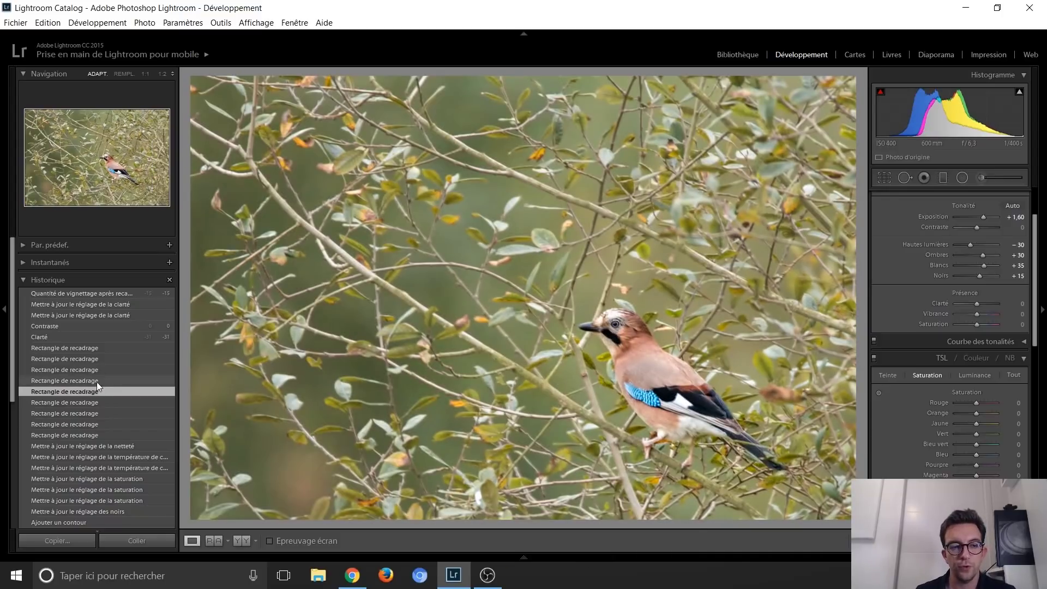
{"action": "left_click", "coordinate": [98, 380]}
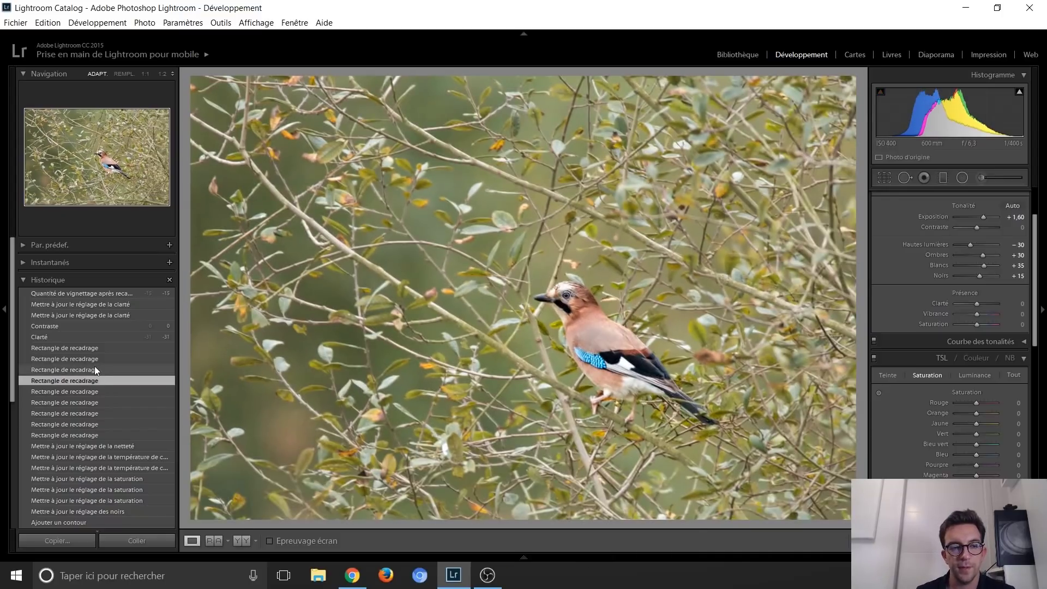
{"action": "left_click", "coordinate": [93, 349]}
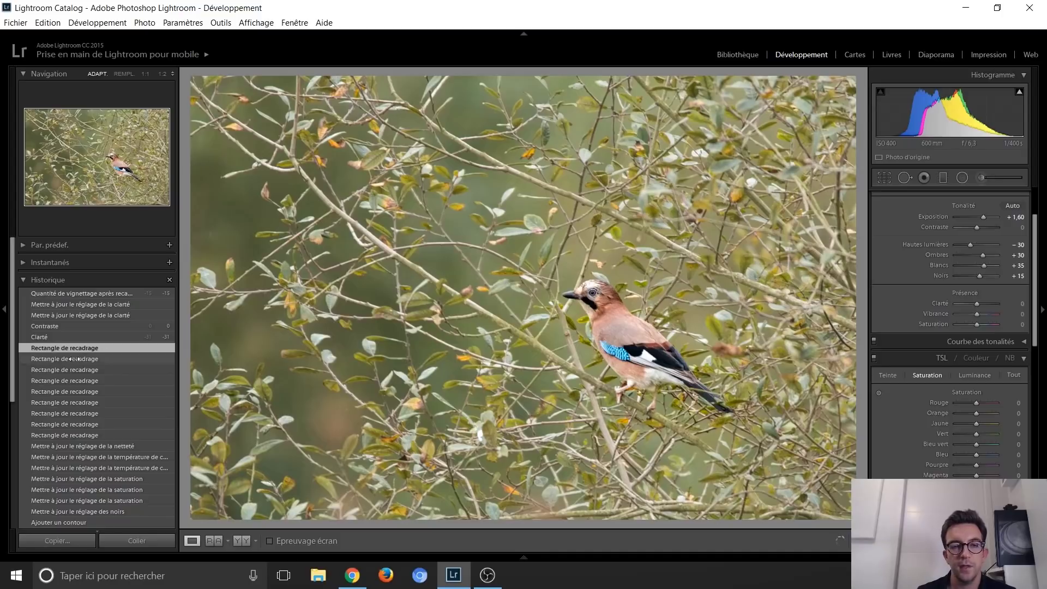
Step: Step through the jay photo's history to the final vignette, view the original, then return to the full edit
{"action": "left_click", "coordinate": [94, 338]}
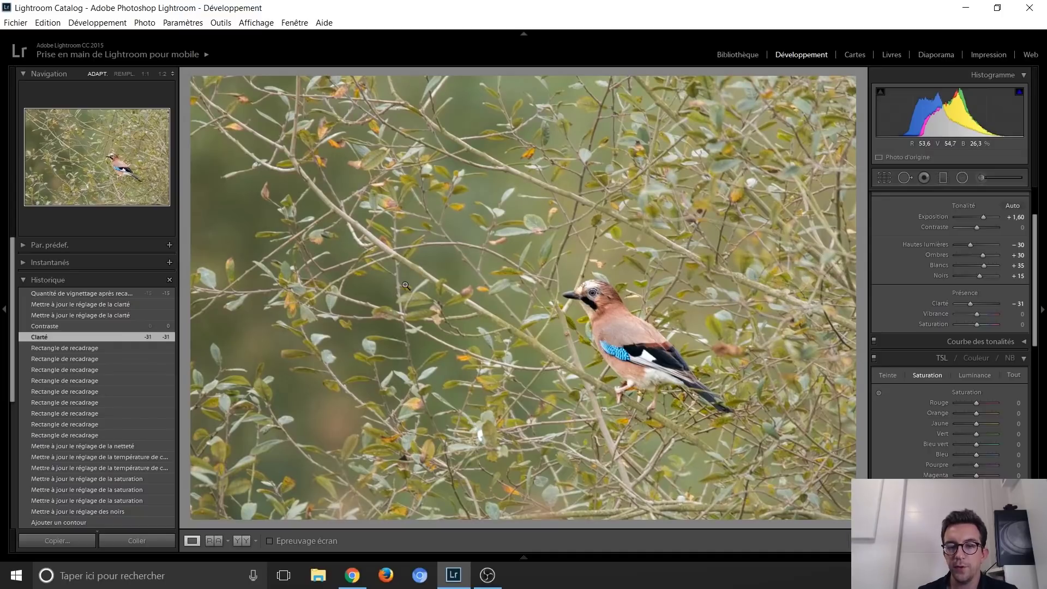
{"action": "left_click", "coordinate": [89, 326]}
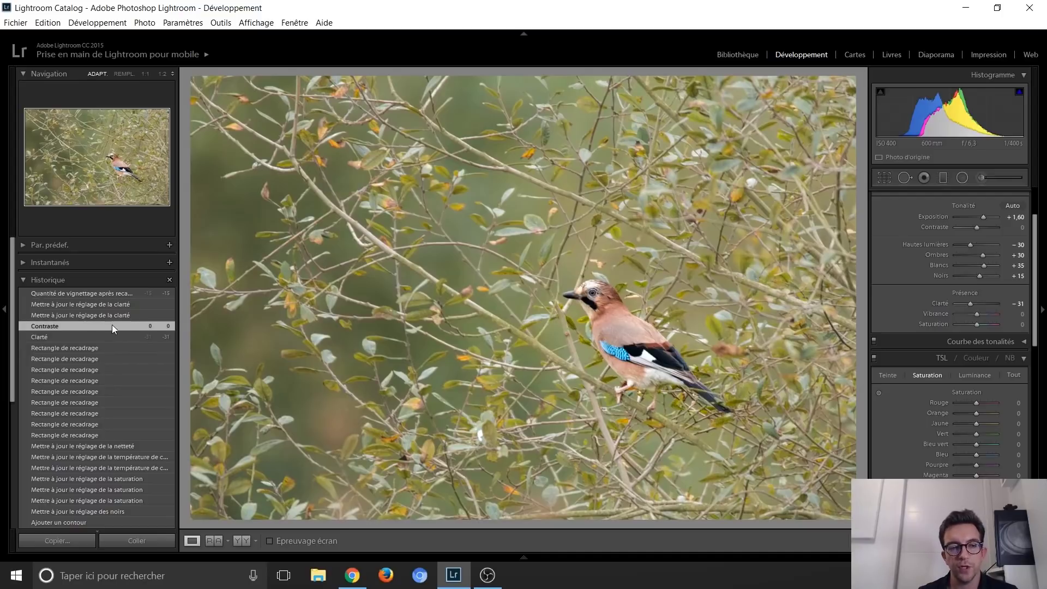
{"action": "left_click", "coordinate": [109, 315]}
{"action": "left_click", "coordinate": [113, 305]}
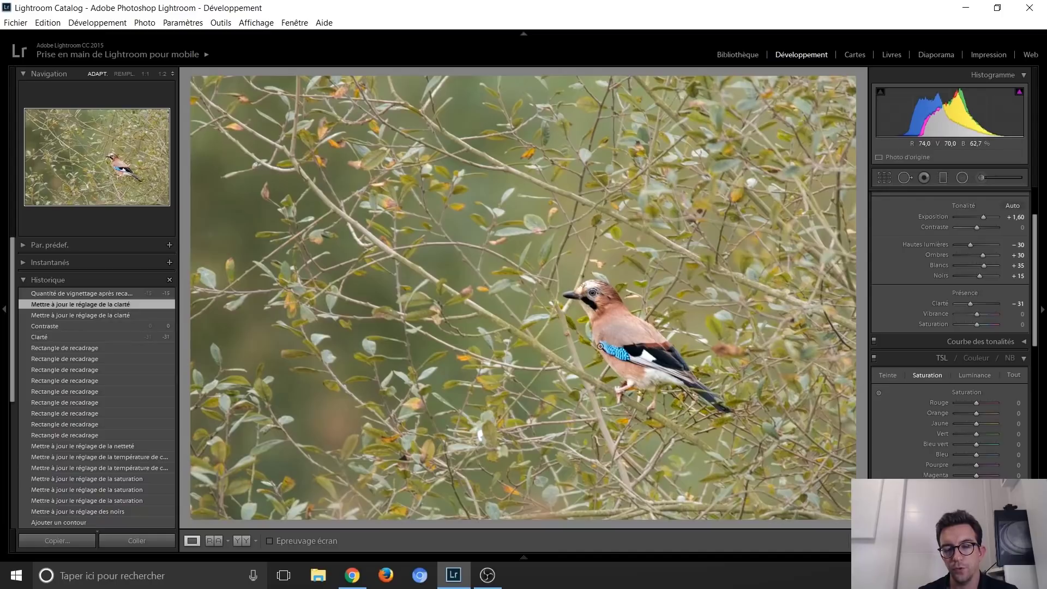
{"action": "left_click", "coordinate": [101, 293]}
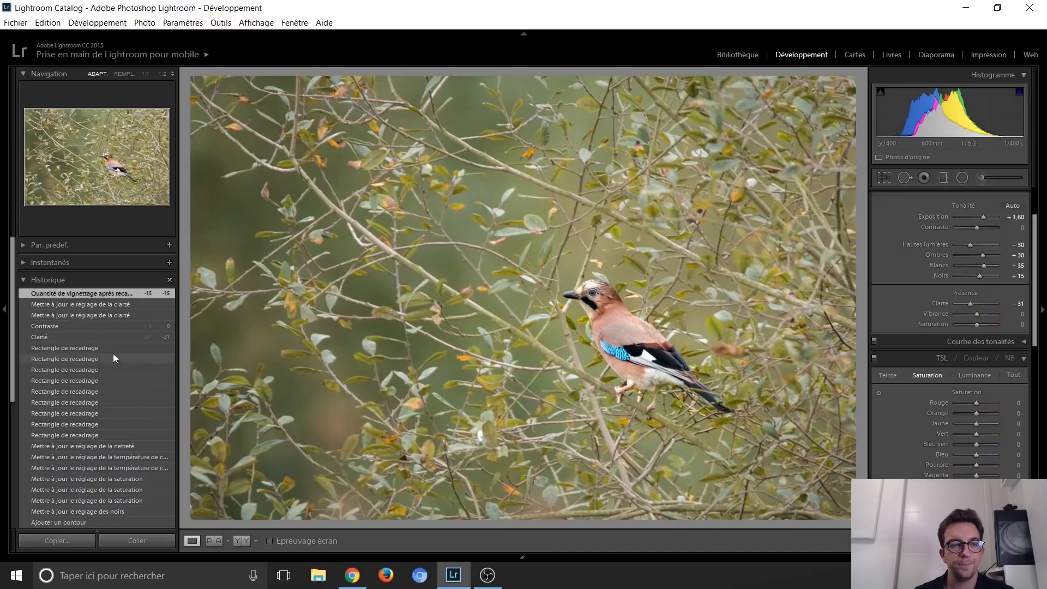
{"action": "scroll", "coordinate": [109, 470], "scroll_direction": "down", "scroll_amount": 5}
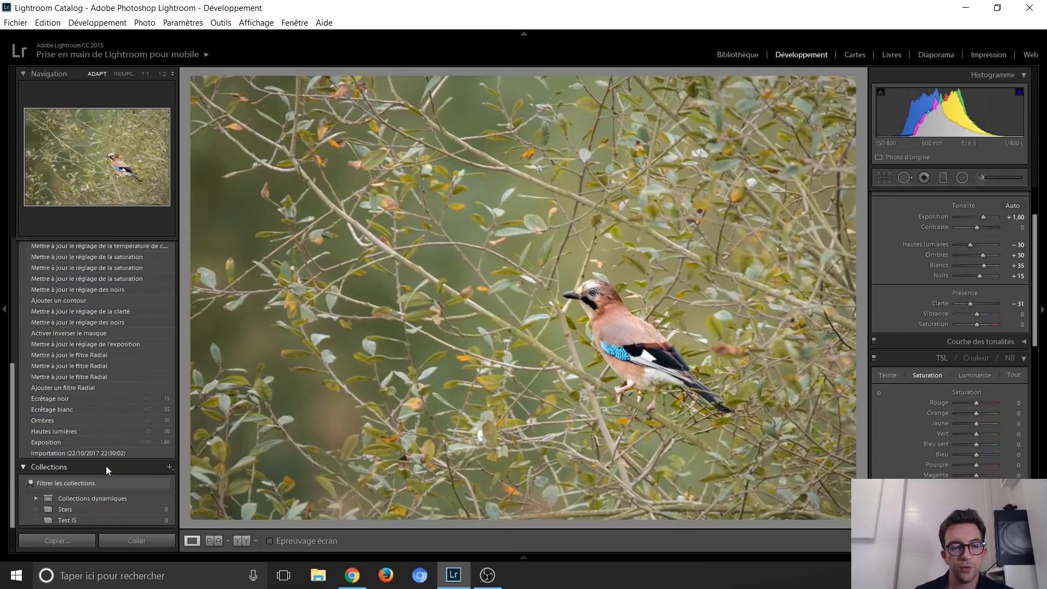
{"action": "left_click", "coordinate": [102, 455]}
{"action": "scroll", "coordinate": [93, 431], "scroll_direction": "up", "scroll_amount": 5}
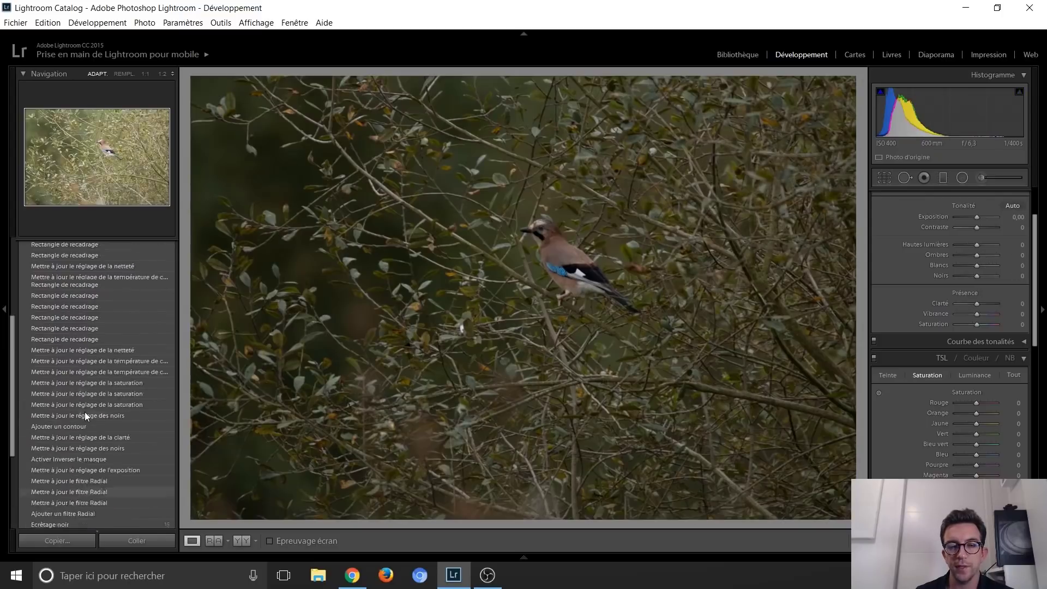
{"action": "scroll", "coordinate": [84, 412], "scroll_direction": "up", "scroll_amount": 5}
{"action": "left_click", "coordinate": [89, 295]}
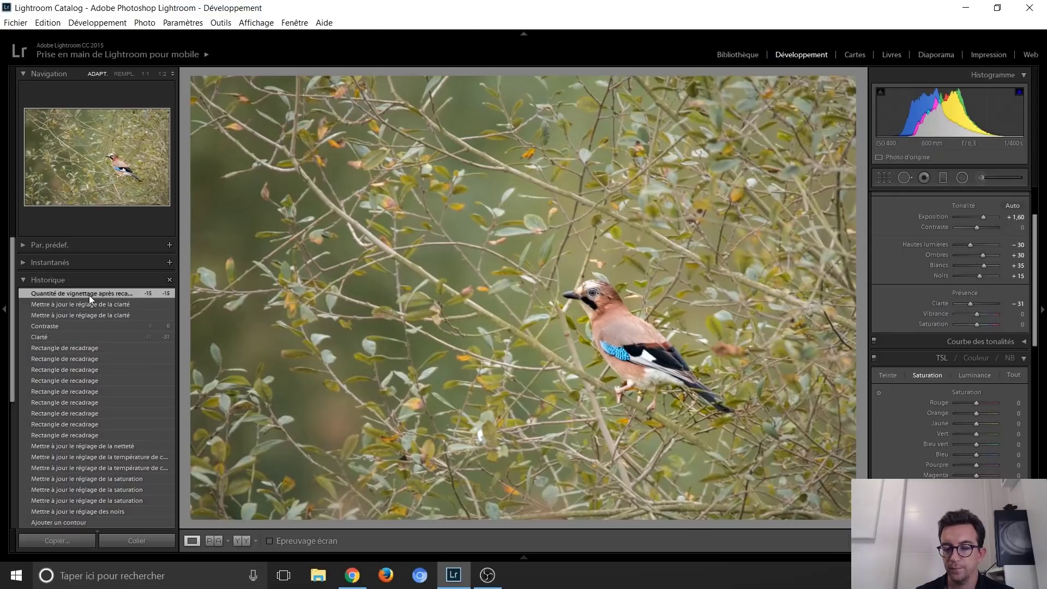
Step: Flip between the edited and unedited jay photos, then move on to the langur photo
{"action": "key", "text": "Right"}
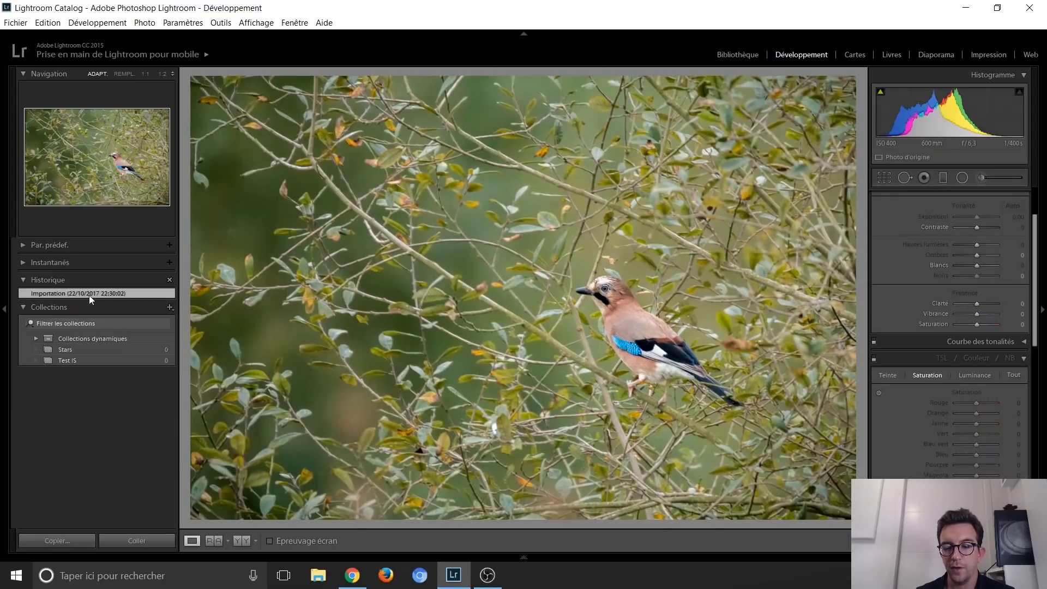
{"action": "key", "text": "Left"}
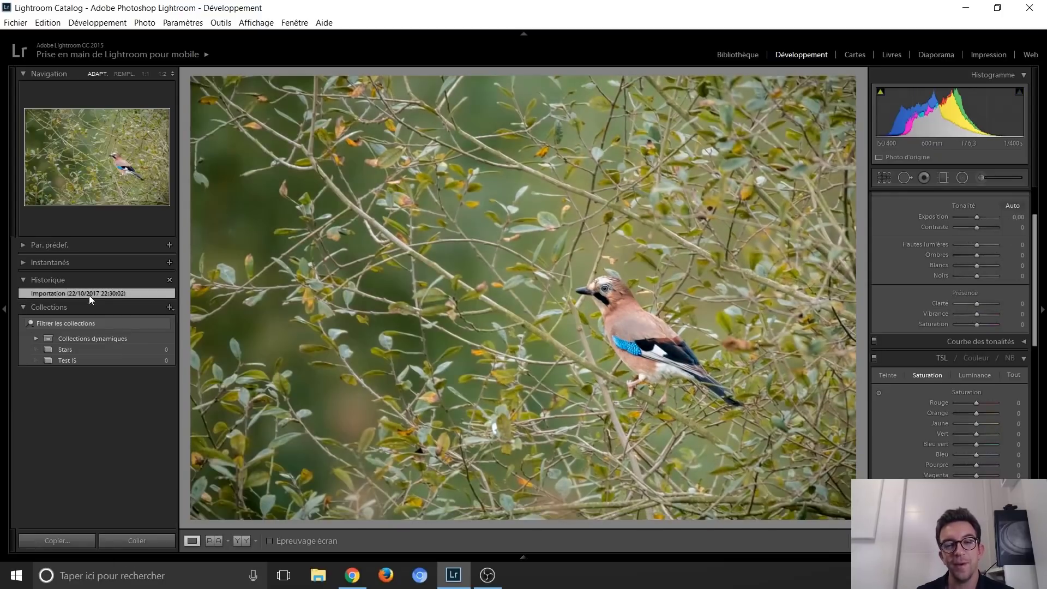
{"action": "key", "text": "Right"}
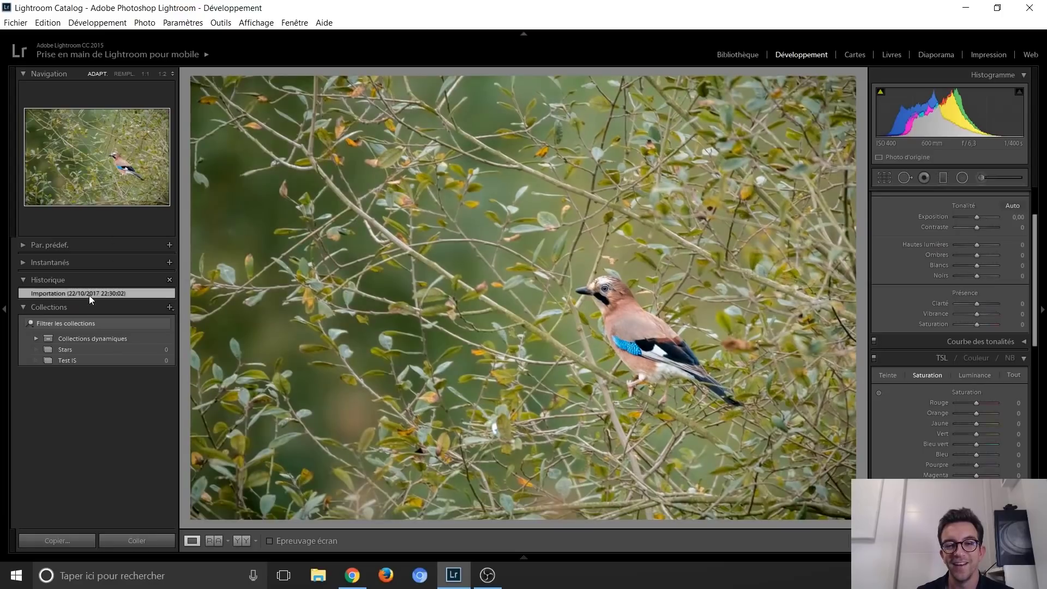
{"action": "key", "text": "Left"}
{"action": "key", "text": "Right"}
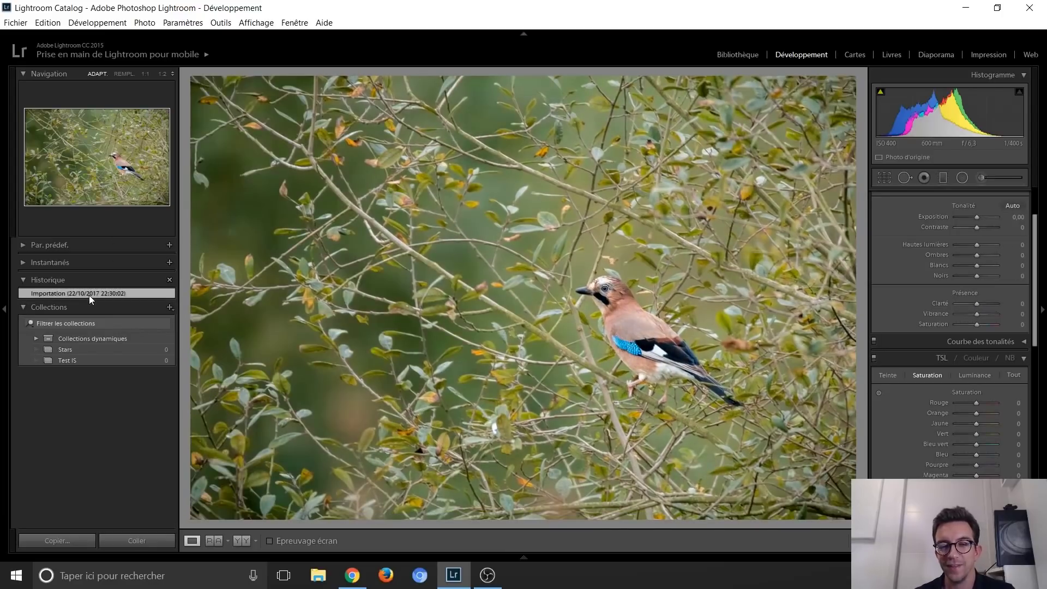
{"action": "key", "text": "Left"}
{"action": "key", "text": "Right"}
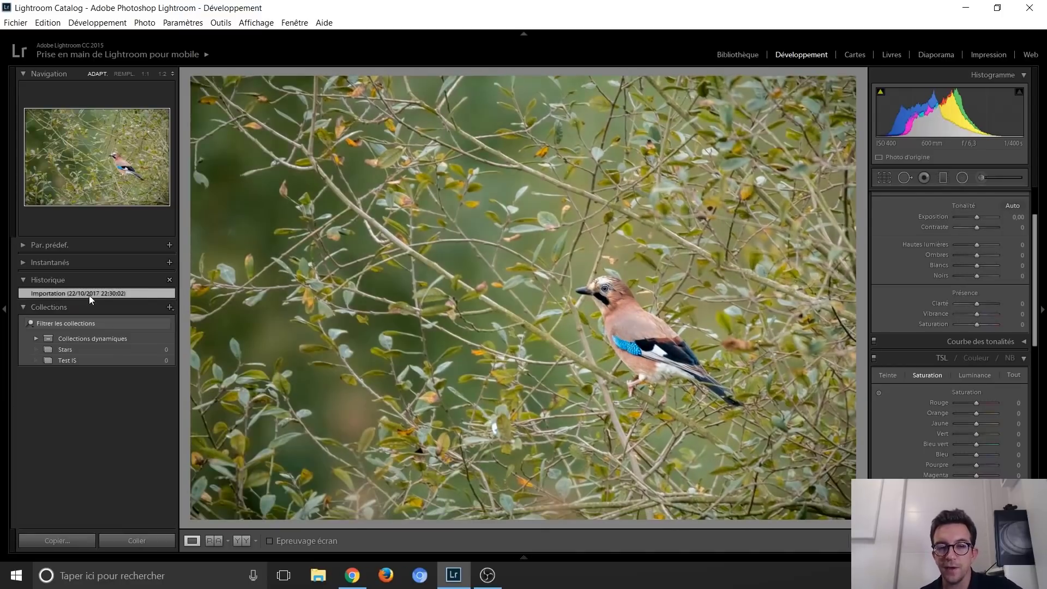
{"action": "key", "text": "Left"}
{"action": "key", "text": "Right"}
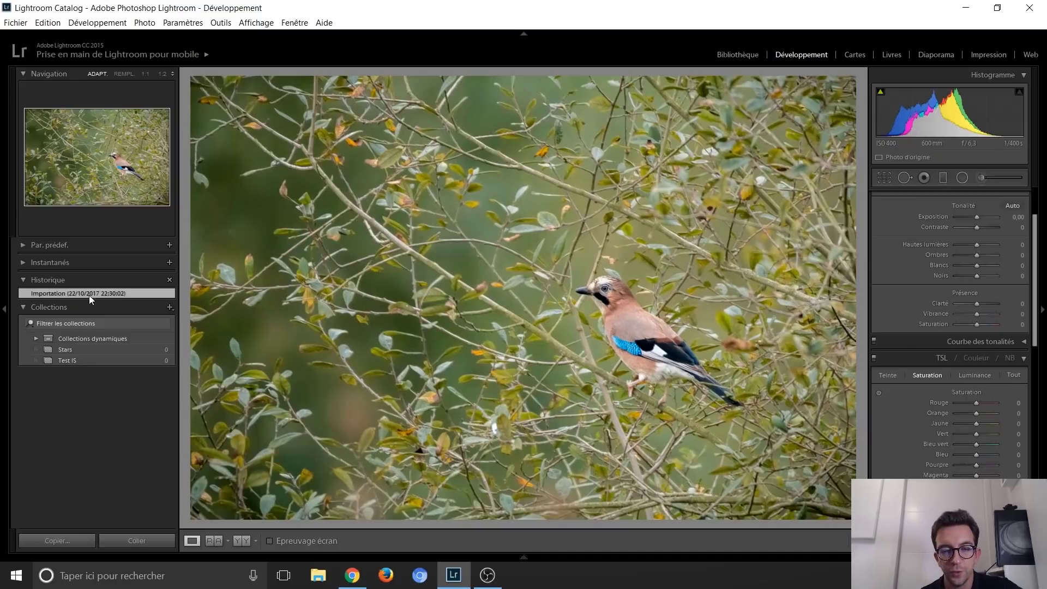
{"action": "key", "text": "Left"}
{"action": "key", "text": "Right"}
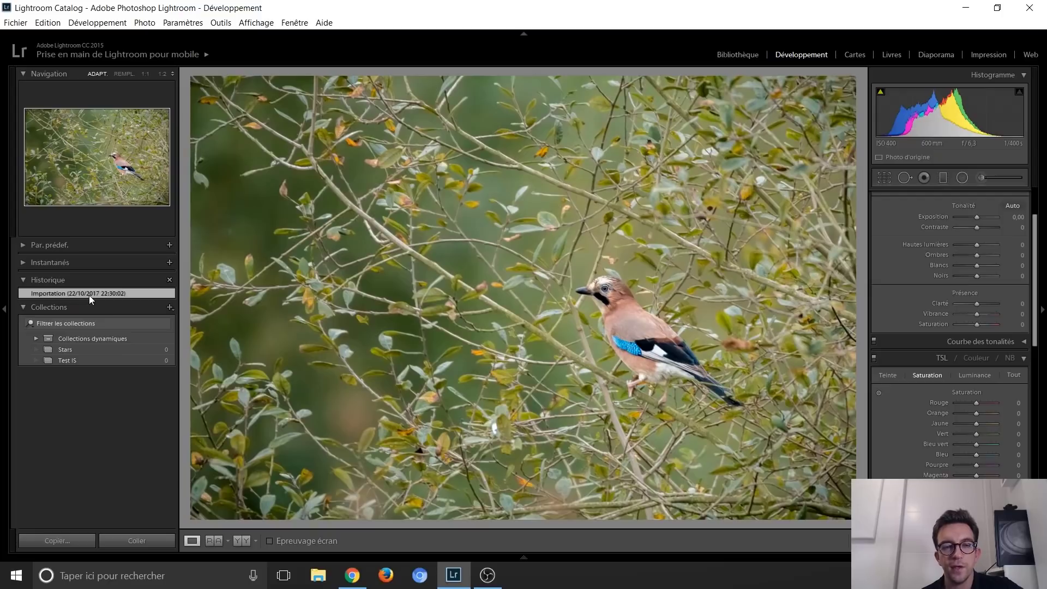
{"action": "key", "text": "Left"}
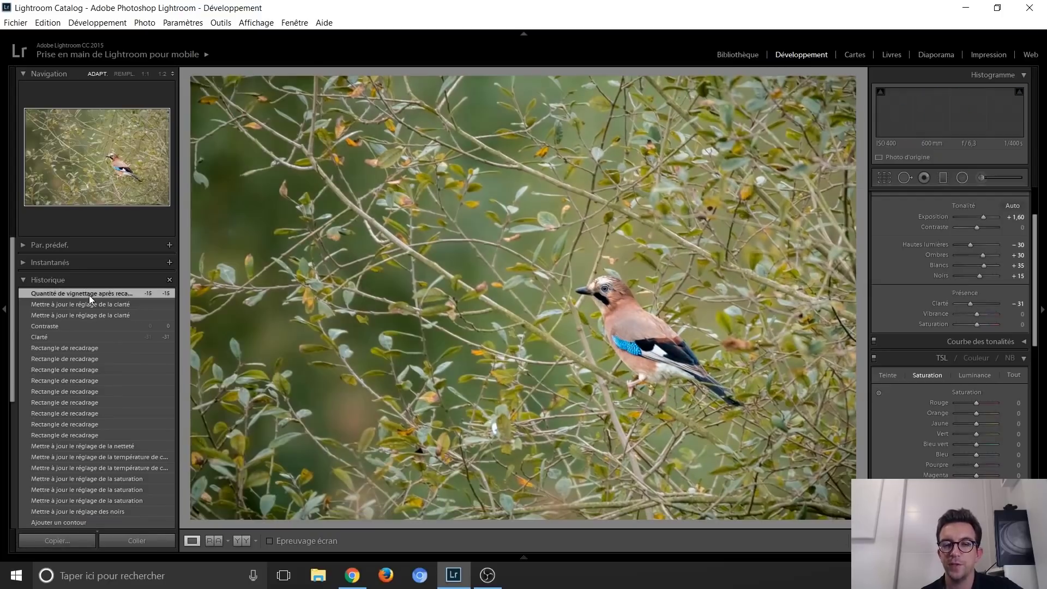
{"action": "key", "text": "Right"}
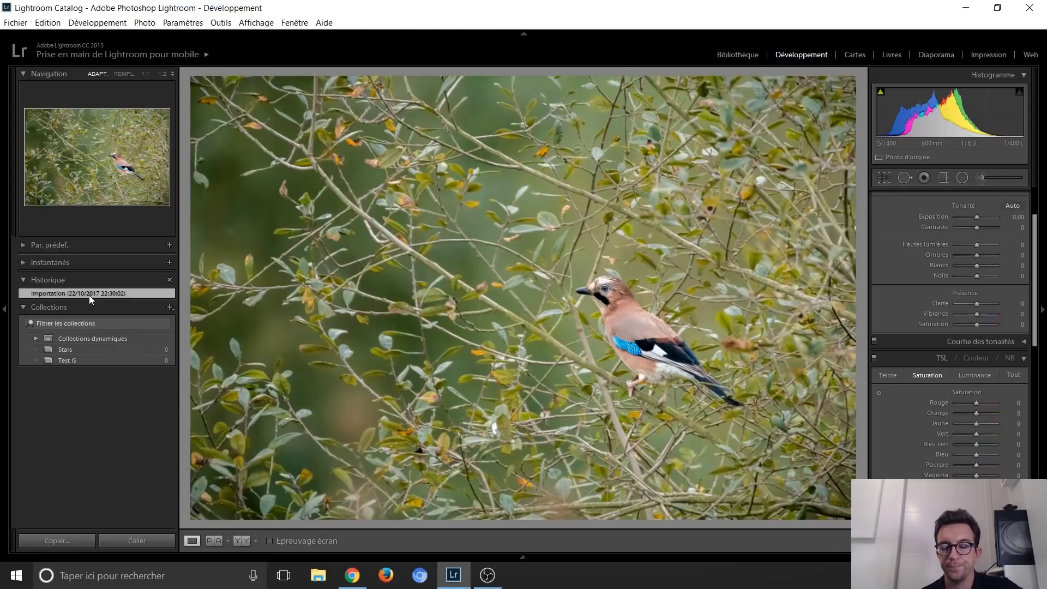
{"action": "key", "text": "Right"}
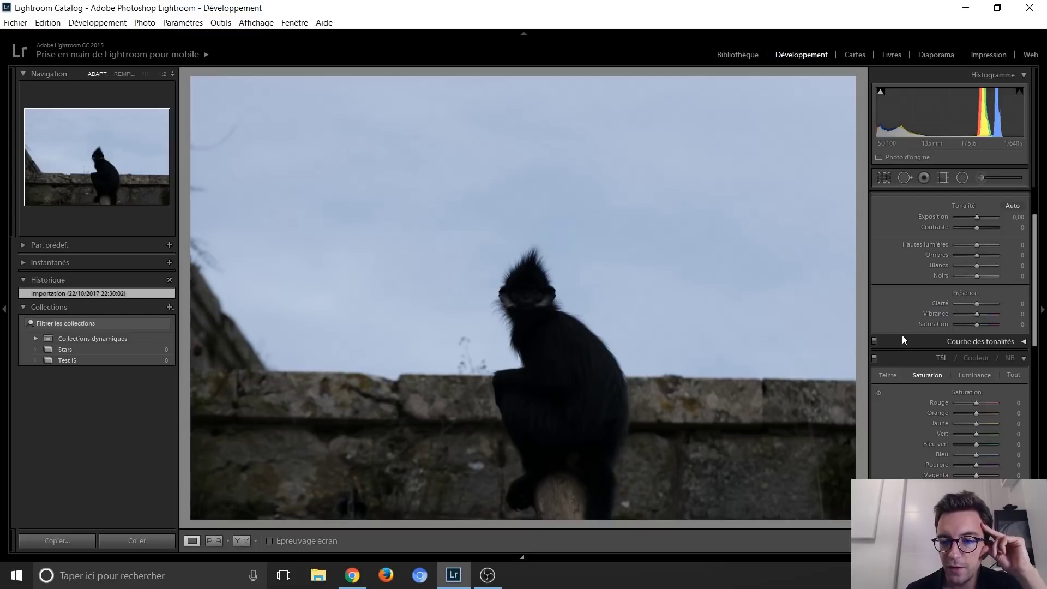
Step: Level the langur photo with the Straighten tool along the wall top, giving a −0,81° angle
{"action": "scroll", "coordinate": [902, 334], "scroll_direction": "up", "scroll_amount": 2}
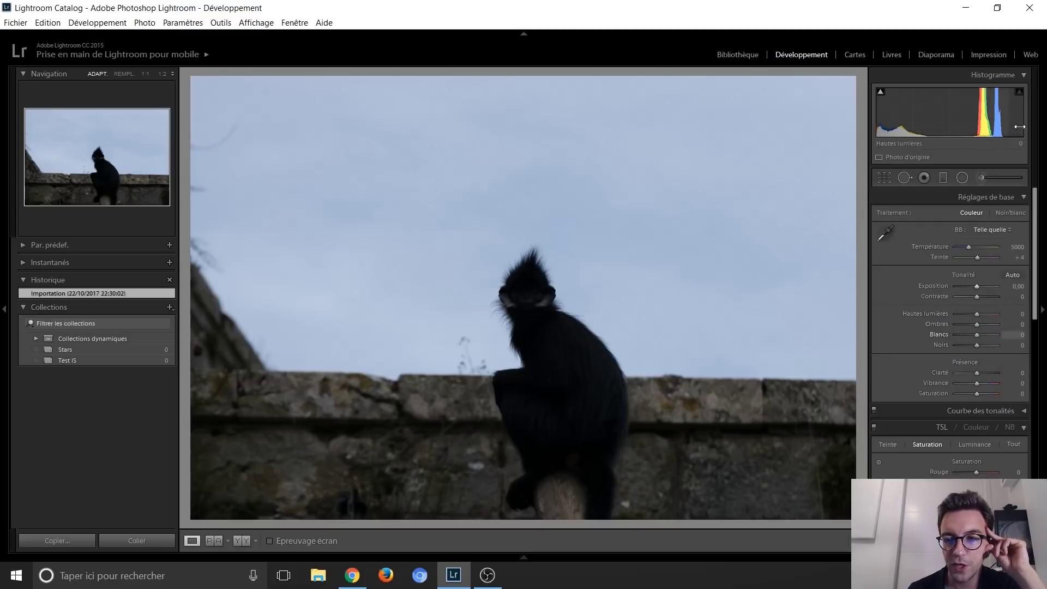
{"action": "left_click", "coordinate": [884, 183]}
{"action": "left_click", "coordinate": [884, 246]}
{"action": "left_click_drag", "start_coordinate": [294, 373], "coordinate": [833, 380]}
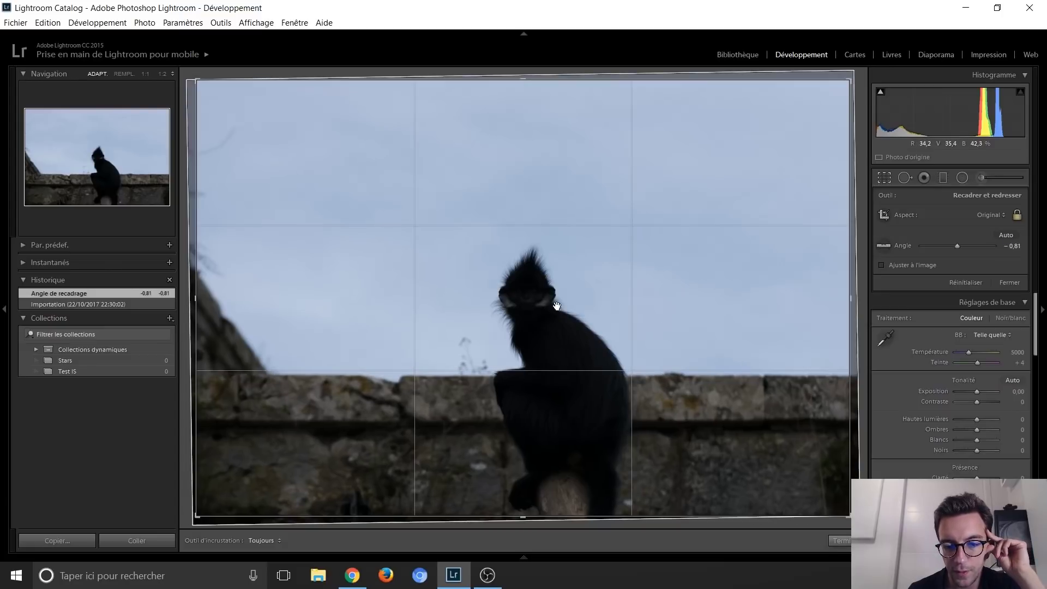
Step: Apply the straightening and set Shadows (Ombres) to +95 to reveal the langur's fur
{"action": "key", "text": "Return"}
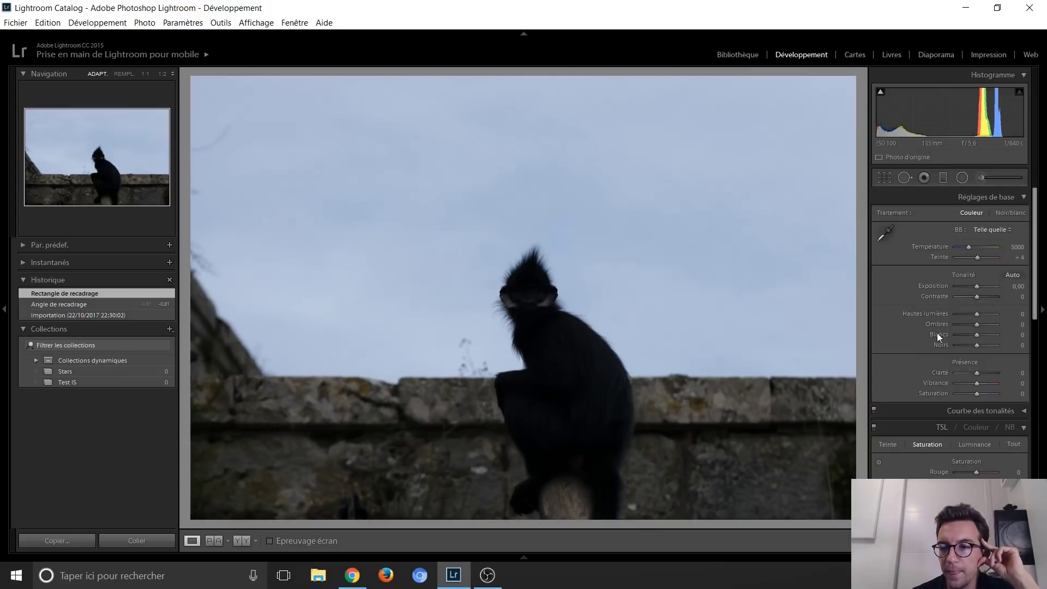
{"action": "left_click_drag", "start_coordinate": [976, 324], "coordinate": [996, 324]}
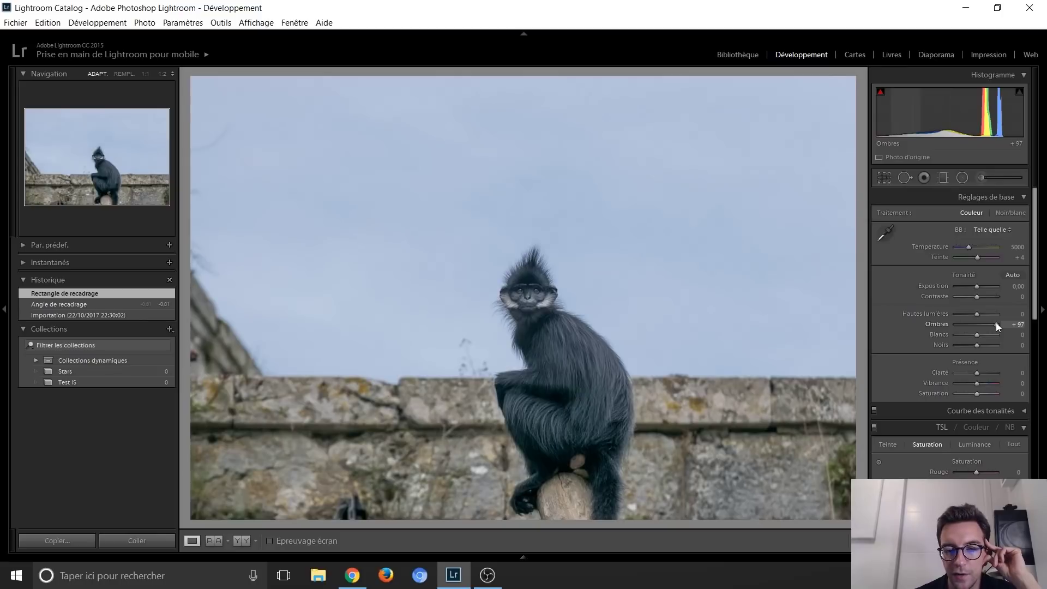
{"action": "double_click", "coordinate": [996, 324]}
{"action": "left_click_drag", "start_coordinate": [978, 325], "coordinate": [1001, 324]}
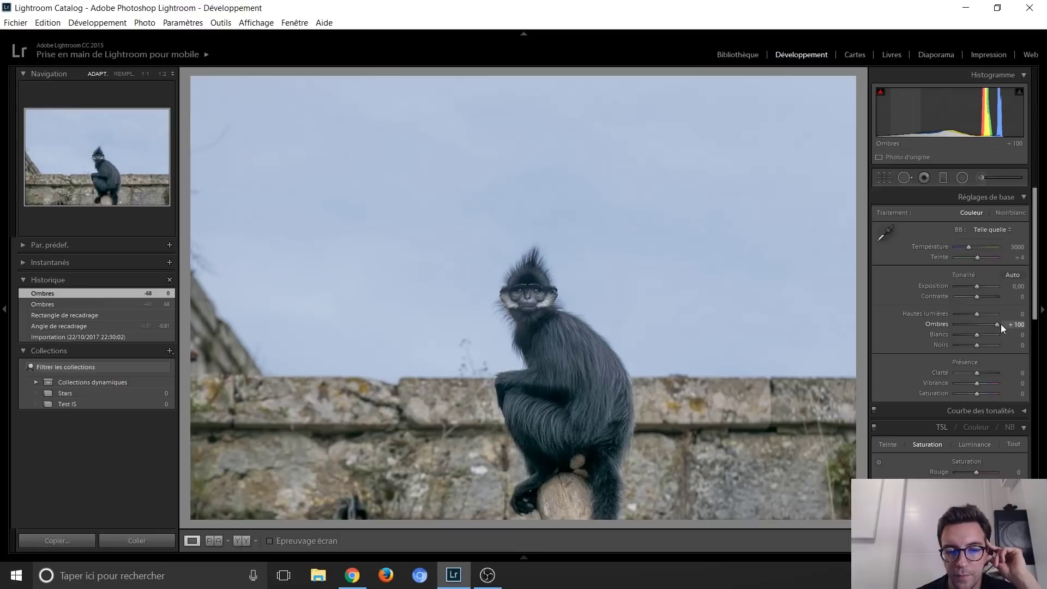
{"action": "left_click_drag", "start_coordinate": [997, 324], "coordinate": [996, 325]}
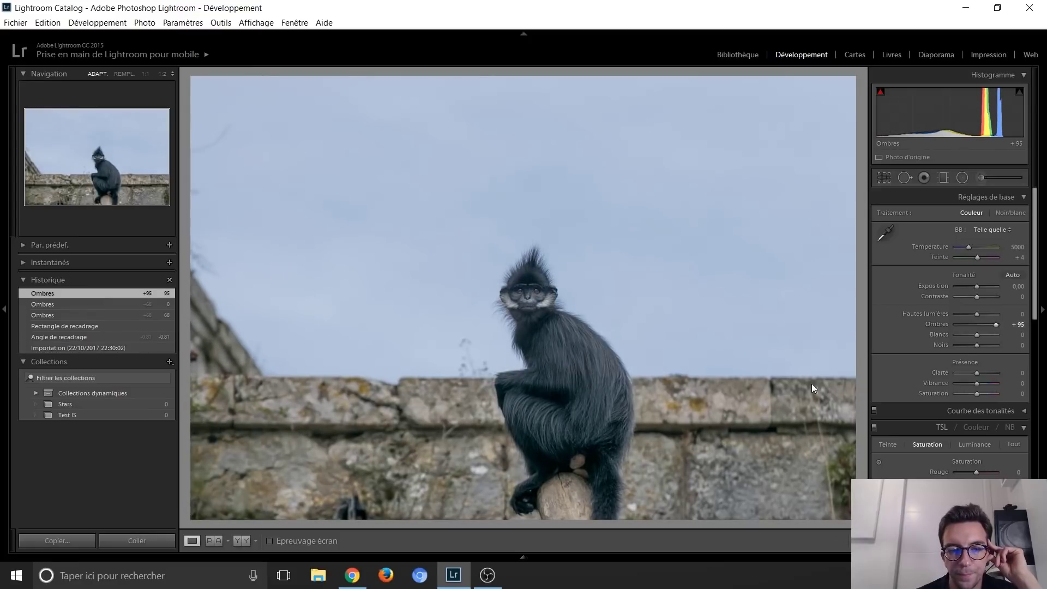
Step: Crop the langur photo to a 1 x 1 square centred on the monkey and apply it
{"action": "left_click", "coordinate": [886, 178]}
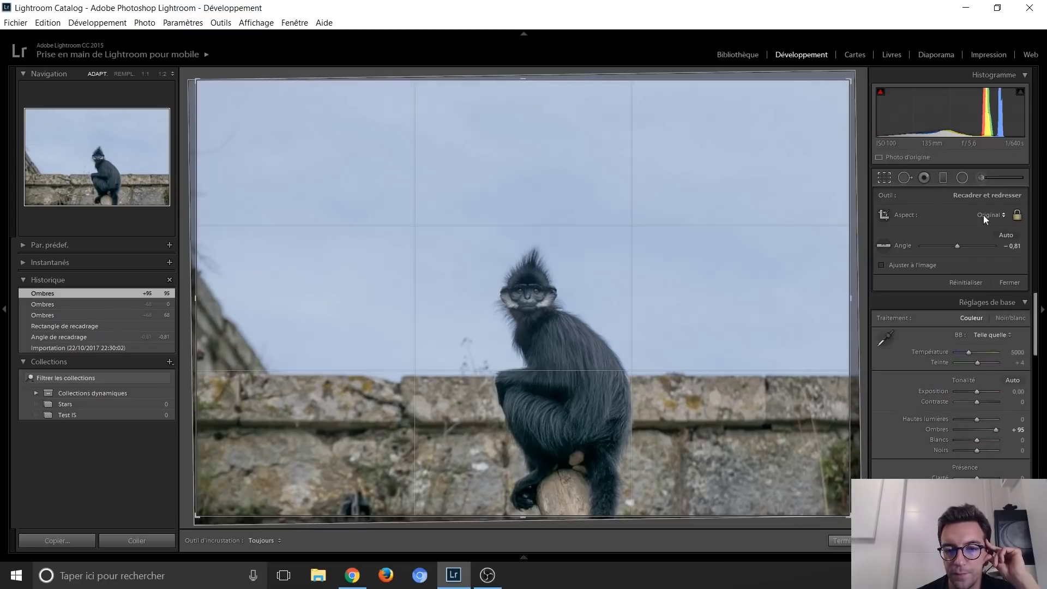
{"action": "left_click", "coordinate": [985, 215]}
{"action": "left_click", "coordinate": [888, 272]}
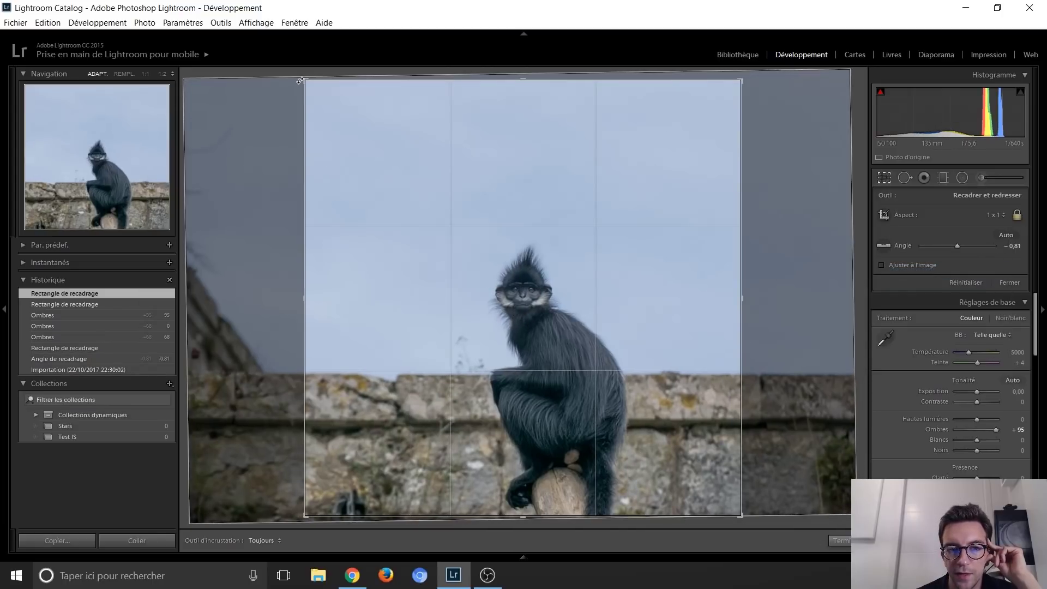
{"action": "left_click_drag", "start_coordinate": [305, 80], "coordinate": [334, 135]}
{"action": "left_click_drag", "start_coordinate": [446, 207], "coordinate": [491, 200]}
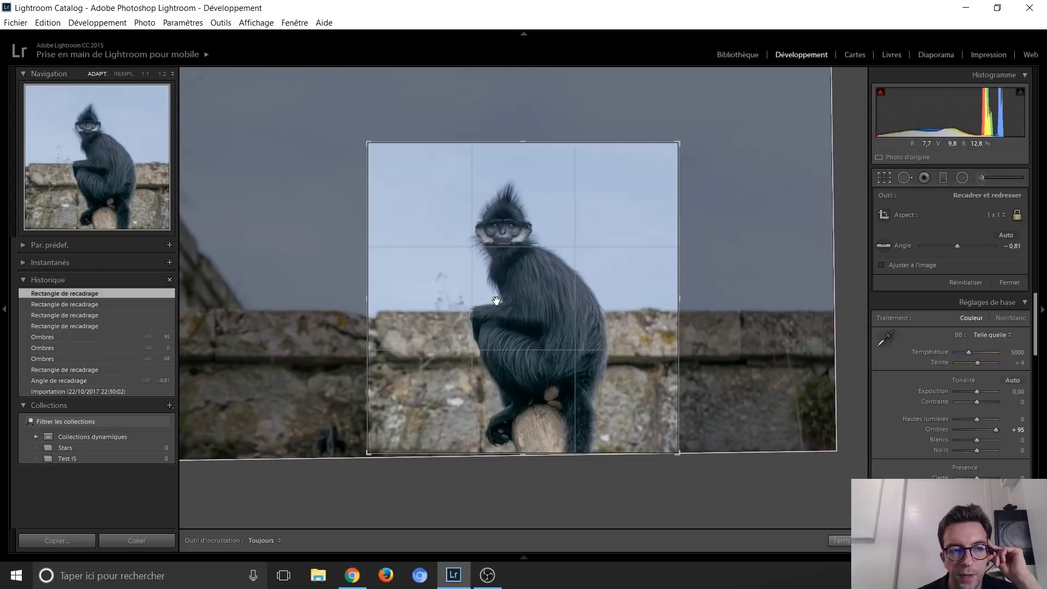
{"action": "mouse_move", "coordinate": [533, 287]}
{"action": "left_mouse_down"}
{"action": "mouse_move", "coordinate": [553, 287]}
{"action": "mouse_move", "coordinate": [525, 287]}
{"action": "left_mouse_up"}
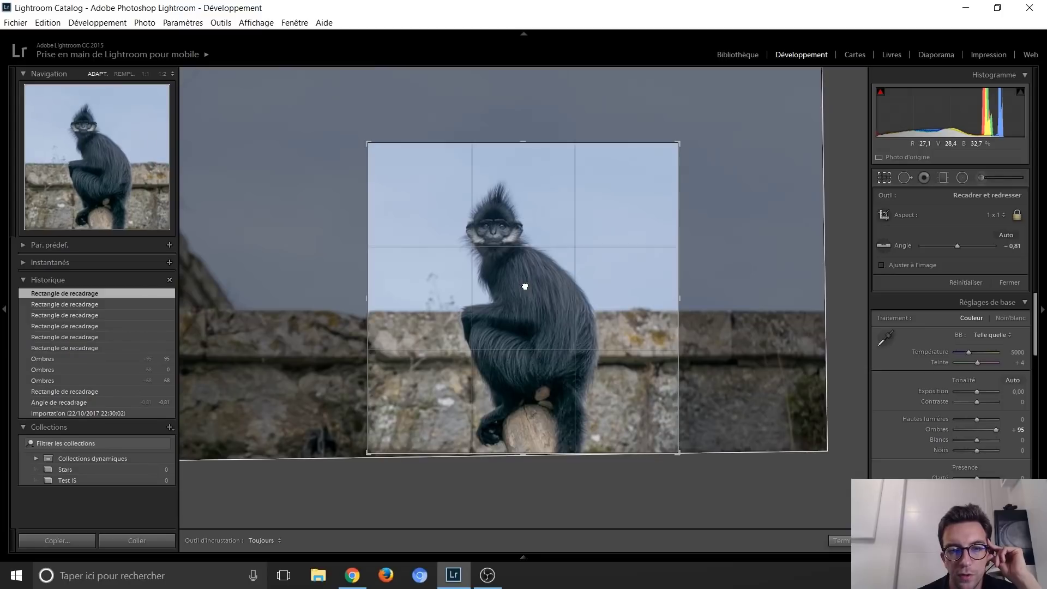
{"action": "left_click_drag", "start_coordinate": [525, 286], "coordinate": [529, 286]}
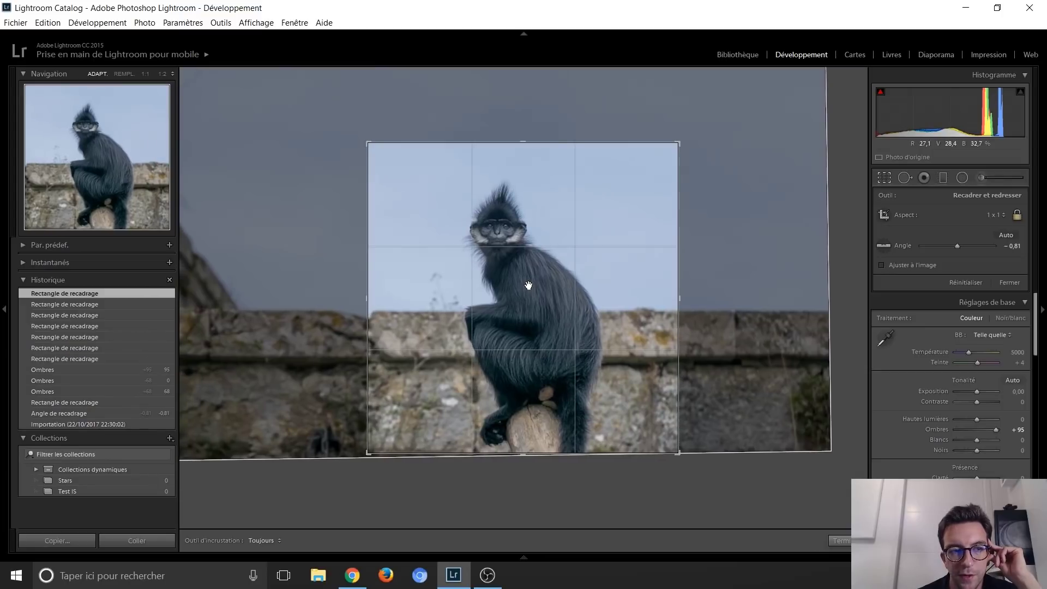
{"action": "key", "text": "Return"}
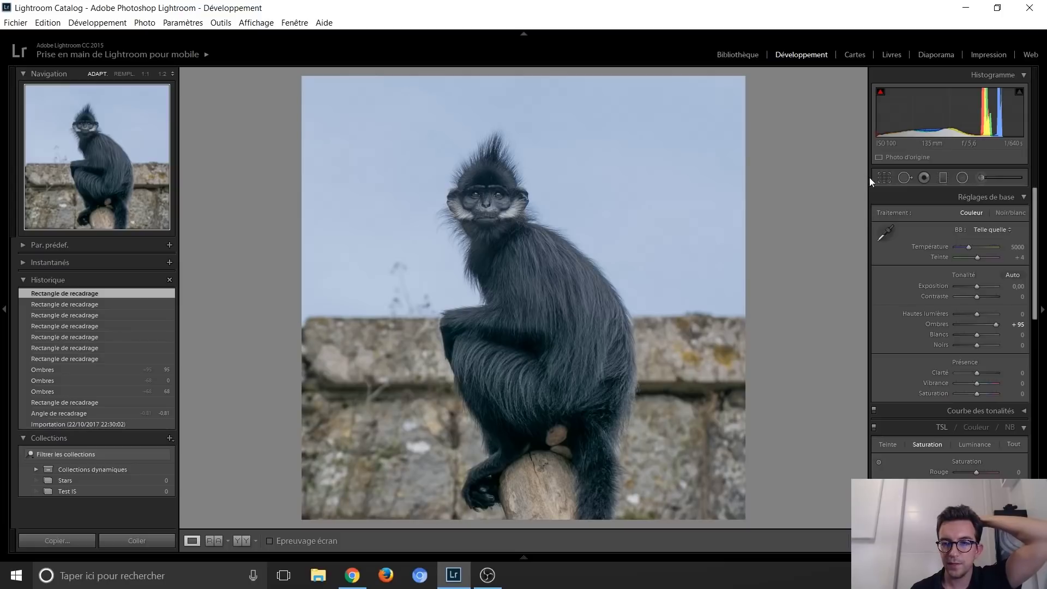
Step: Tighten the square crop from its top-left and top-right corners and apply it
{"action": "key", "text": "r"}
{"action": "left_click_drag", "start_coordinate": [365, 143], "coordinate": [366, 145]}
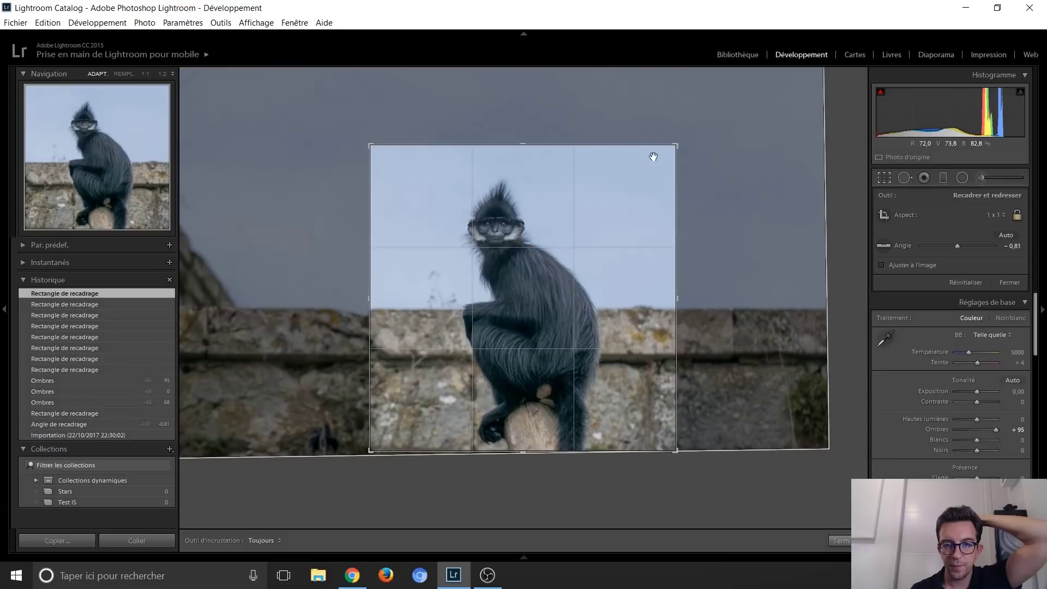
{"action": "left_click_drag", "start_coordinate": [677, 144], "coordinate": [670, 147]}
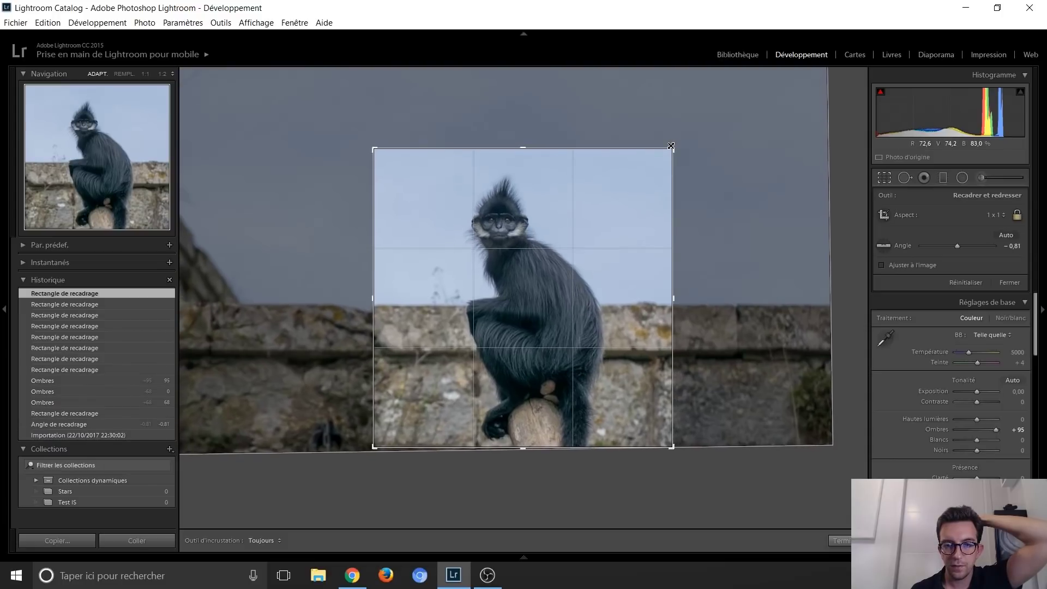
{"action": "key", "text": "r"}
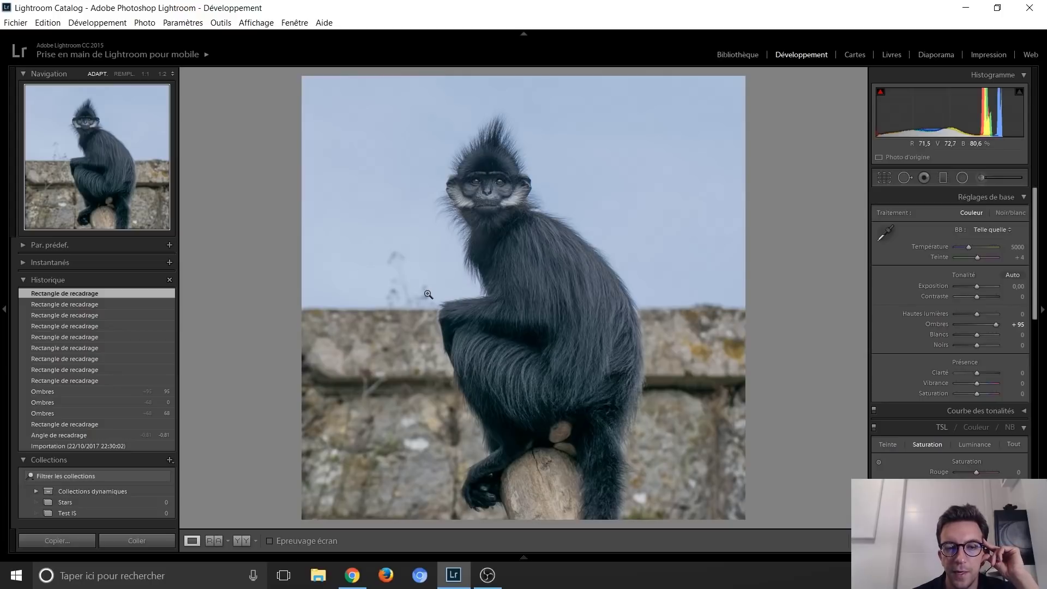
{"action": "left_click", "coordinate": [905, 178]}
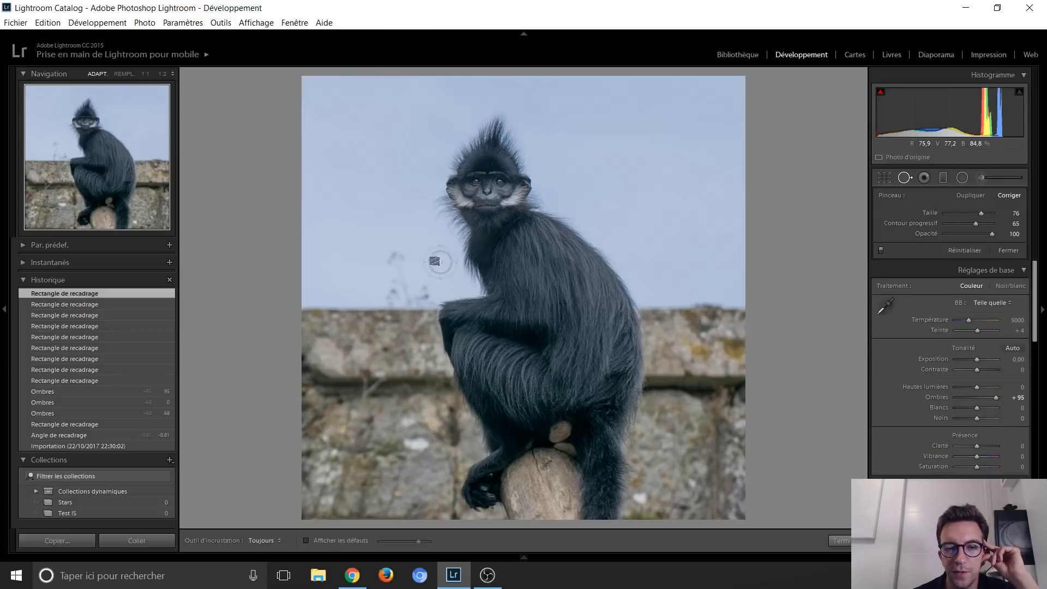
{"action": "mouse_move", "coordinate": [398, 261]}
{"action": "left_mouse_down"}
{"action": "mouse_move", "coordinate": [390, 283]}
{"action": "mouse_move", "coordinate": [424, 289]}
{"action": "left_mouse_up"}
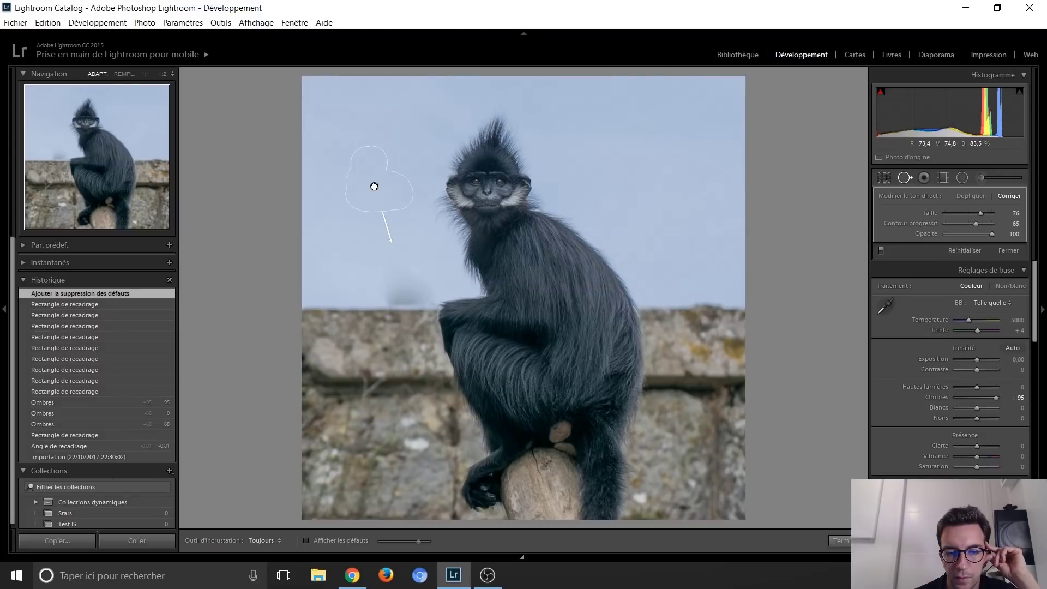
{"action": "mouse_move", "coordinate": [376, 185]}
{"action": "left_mouse_down"}
{"action": "mouse_move", "coordinate": [673, 260]}
{"action": "mouse_move", "coordinate": [674, 306]}
{"action": "mouse_move", "coordinate": [676, 289]}
{"action": "left_mouse_up"}
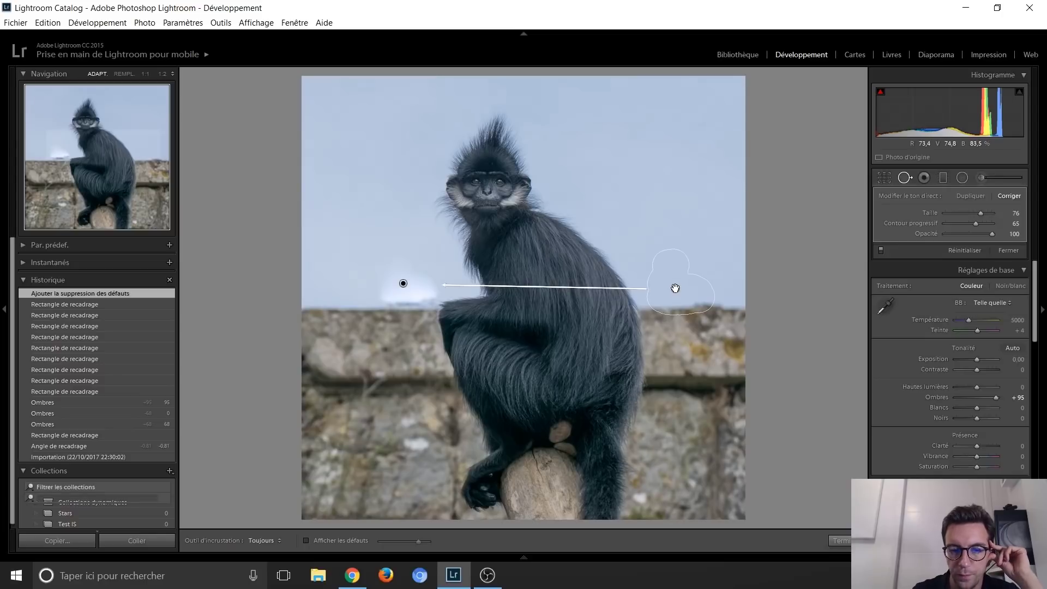
{"action": "key", "text": "h"}
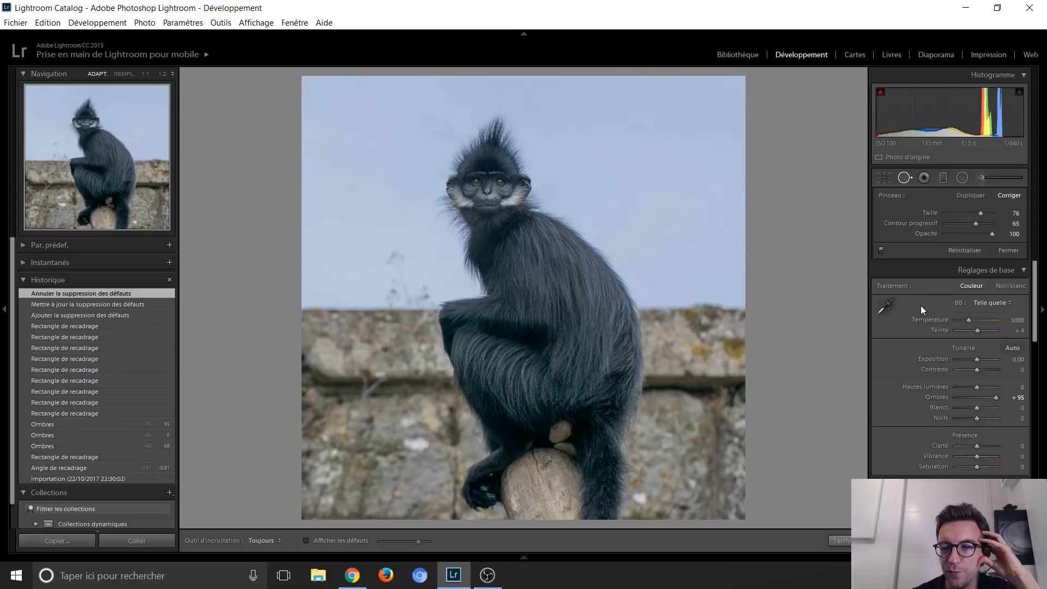
Step: In Basic, set Exposure +0.80, Highlights −45, Shadows +92, Whites +47 and Blacks +17
{"action": "left_click", "coordinate": [905, 179]}
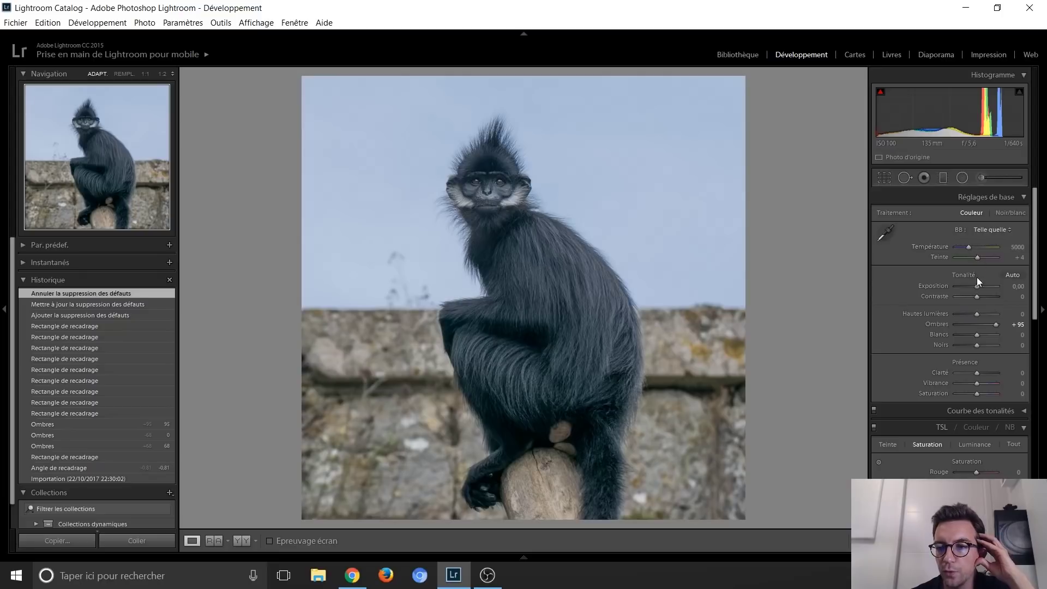
{"action": "left_click_drag", "start_coordinate": [977, 288], "coordinate": [978, 287]}
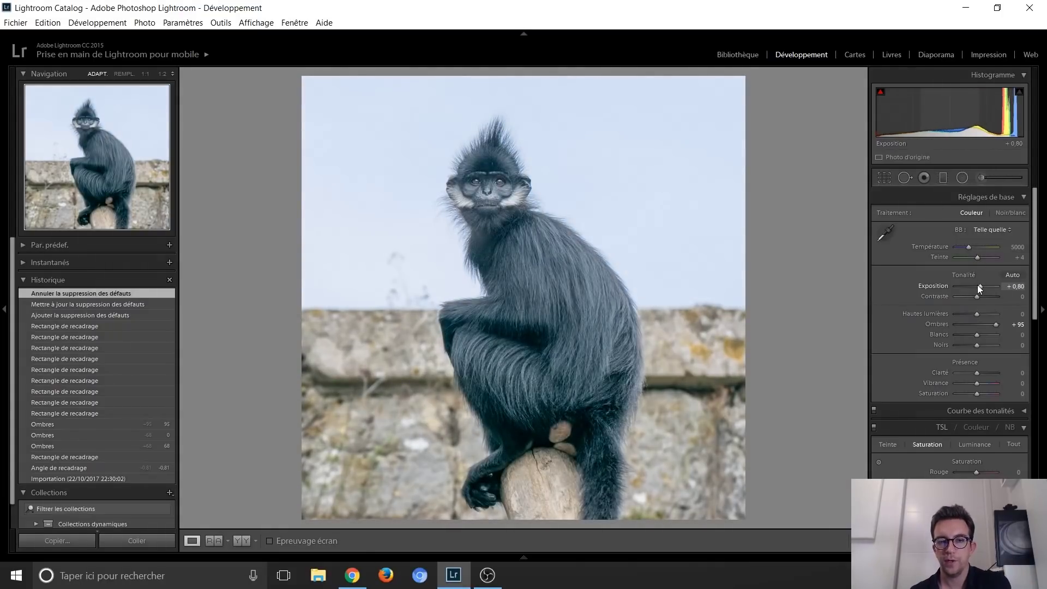
{"action": "scroll", "coordinate": [975, 314], "scroll_direction": "down", "scroll_amount": 5}
{"action": "scroll", "coordinate": [976, 313], "scroll_direction": "up", "scroll_amount": 1}
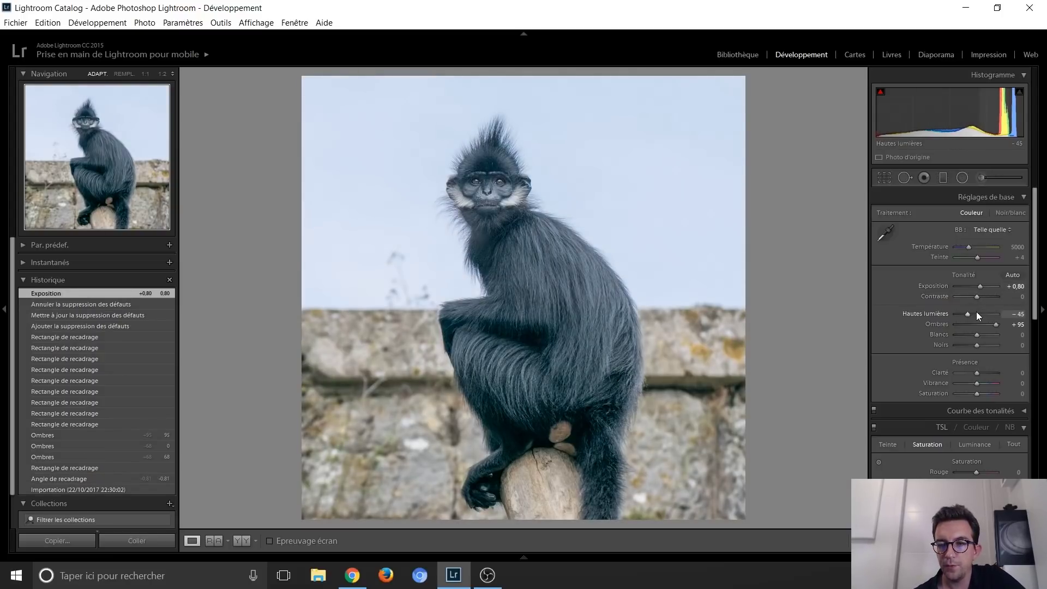
{"action": "scroll", "coordinate": [994, 324], "scroll_direction": "down", "scroll_amount": 1}
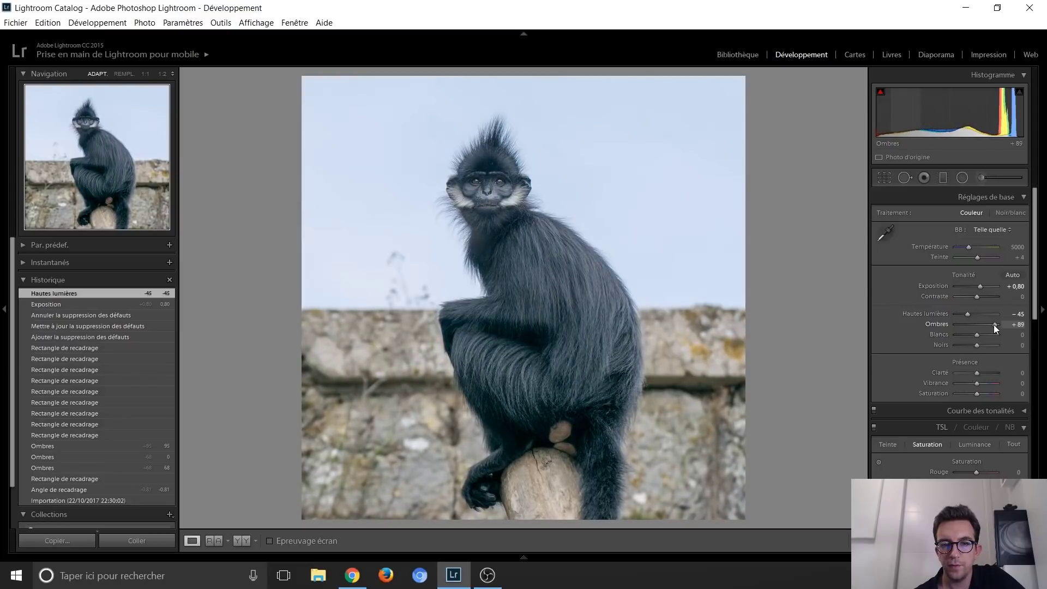
{"action": "mouse_move", "coordinate": [978, 334]}
{"action": "left_mouse_down"}
{"action": "mouse_move", "coordinate": [988, 337]}
{"action": "mouse_move", "coordinate": [973, 344]}
{"action": "left_mouse_up"}
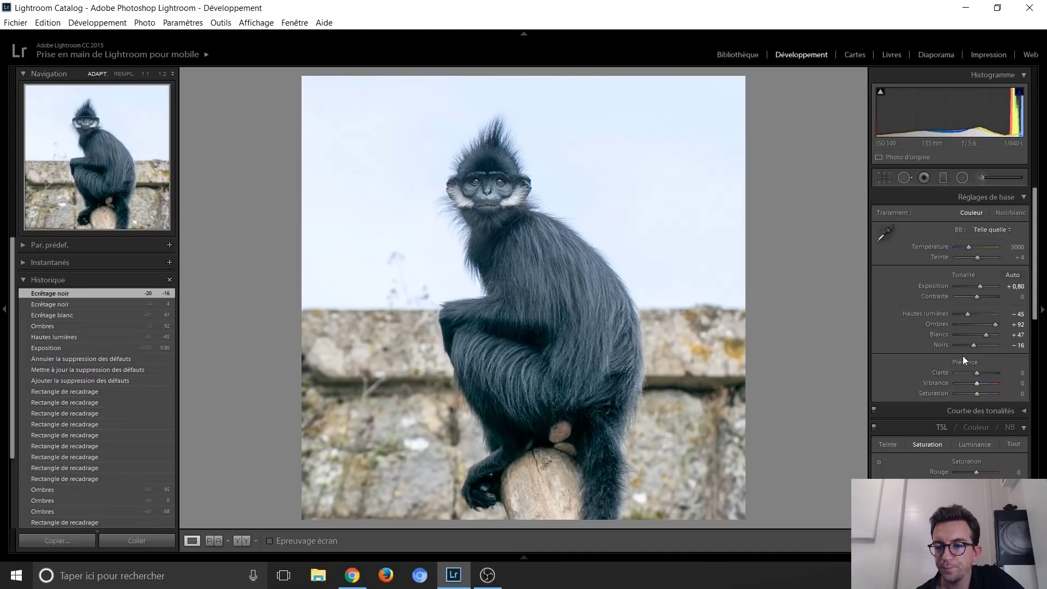
{"action": "double_click", "coordinate": [973, 345]}
{"action": "mouse_move", "coordinate": [978, 344]}
{"action": "left_mouse_down"}
{"action": "mouse_move", "coordinate": [996, 346]}
{"action": "mouse_move", "coordinate": [981, 345]}
{"action": "left_mouse_up"}
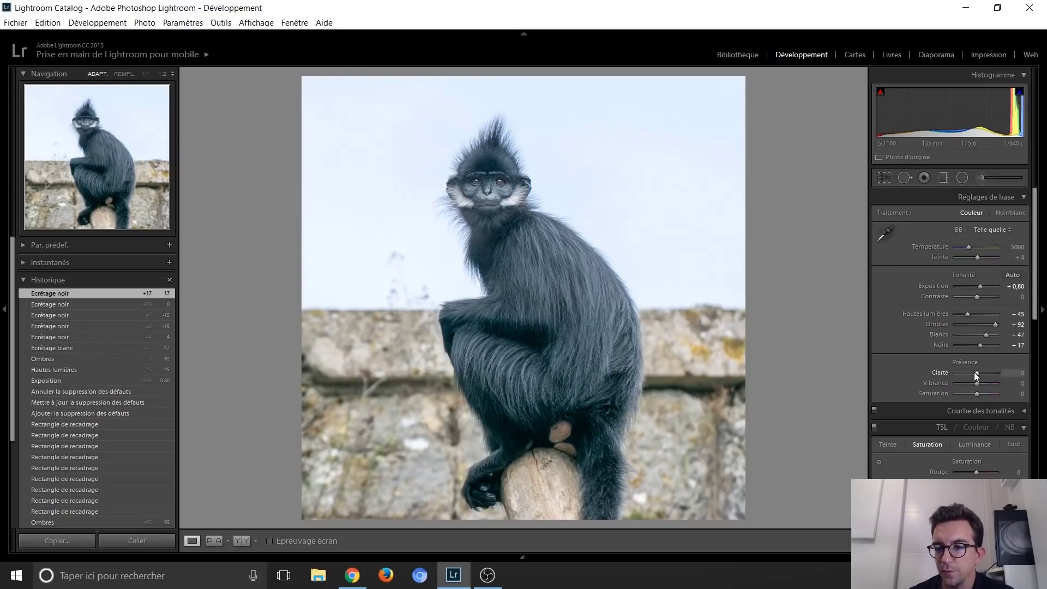
Step: Paint an Adjustment Brush over the langur's face with Clarity 50
{"action": "left_click", "coordinate": [983, 179]}
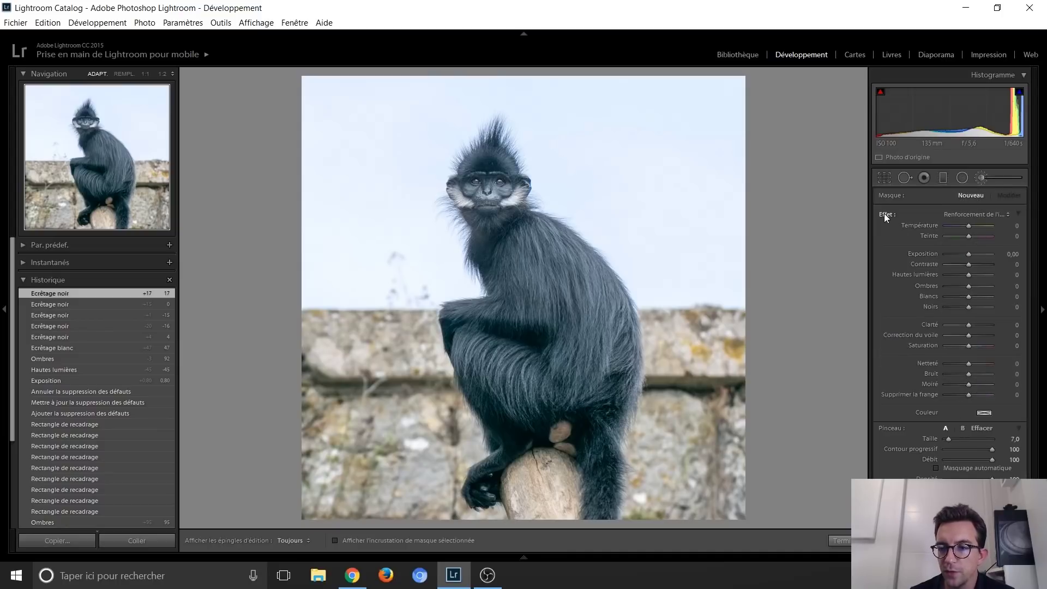
{"action": "left_click_drag", "start_coordinate": [968, 326], "coordinate": [973, 324]}
{"action": "scroll", "coordinate": [490, 189], "scroll_direction": "up", "scroll_amount": 3}
{"action": "key", "text": "h"}
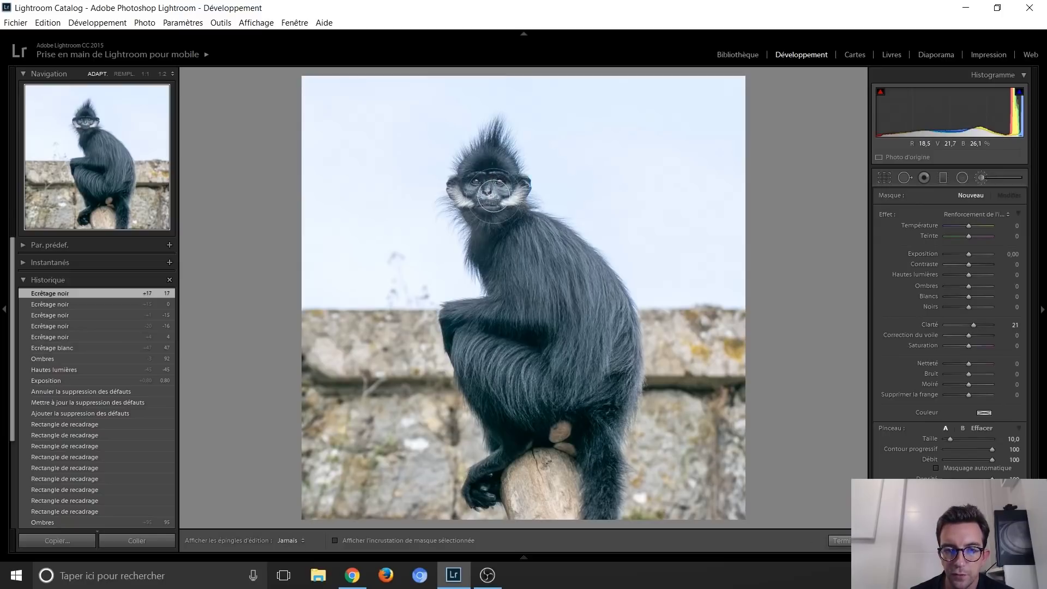
{"action": "left_click_drag", "start_coordinate": [493, 196], "coordinate": [540, 273]}
{"action": "mouse_move", "coordinate": [584, 344]}
{"action": "left_mouse_down"}
{"action": "mouse_move", "coordinate": [624, 378]}
{"action": "mouse_move", "coordinate": [567, 394]}
{"action": "mouse_move", "coordinate": [496, 354]}
{"action": "mouse_move", "coordinate": [580, 406]}
{"action": "mouse_move", "coordinate": [550, 464]}
{"action": "left_mouse_up"}
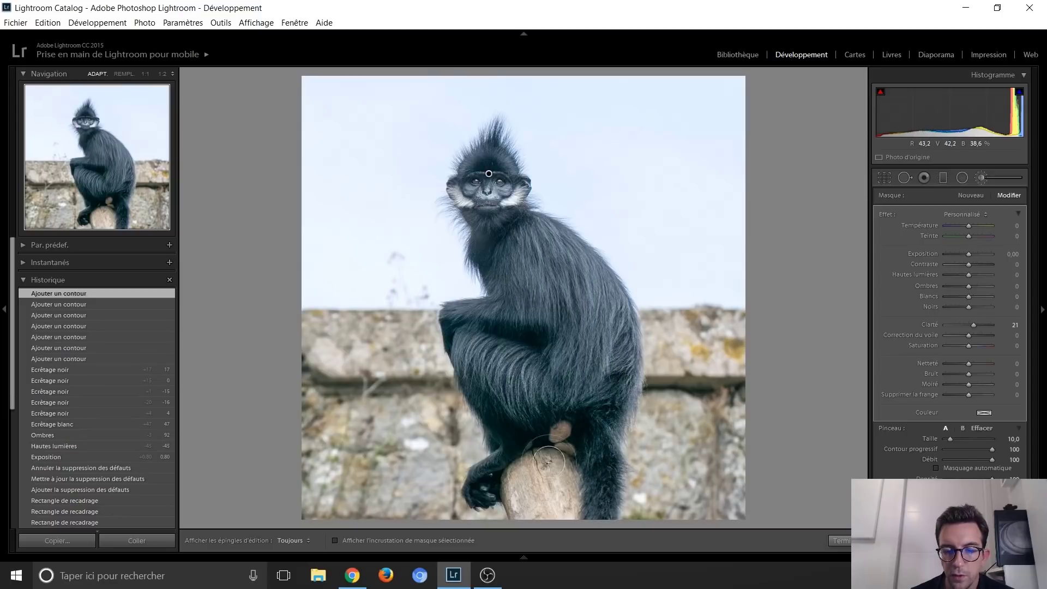
{"action": "left_click_drag", "start_coordinate": [581, 474], "coordinate": [594, 502]}
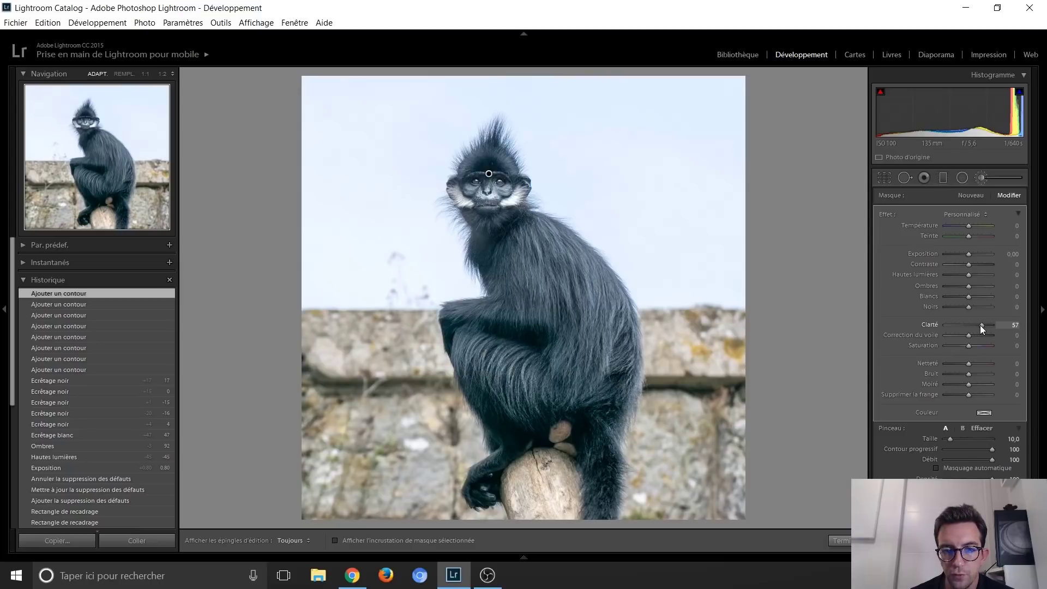
{"action": "left_click_drag", "start_coordinate": [991, 326], "coordinate": [979, 326]}
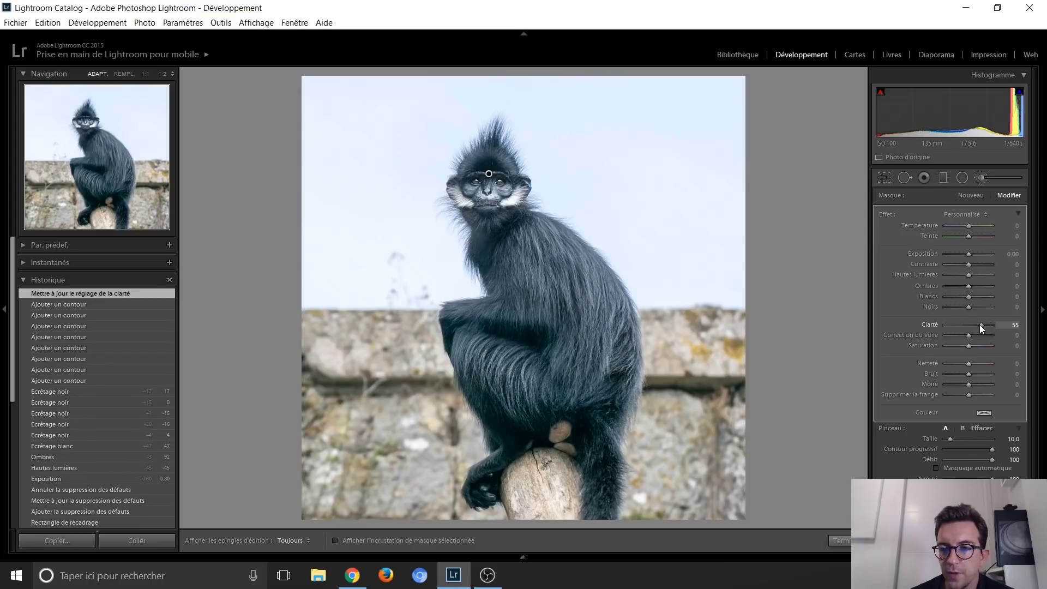
{"action": "left_click_drag", "start_coordinate": [980, 324], "coordinate": [979, 325]}
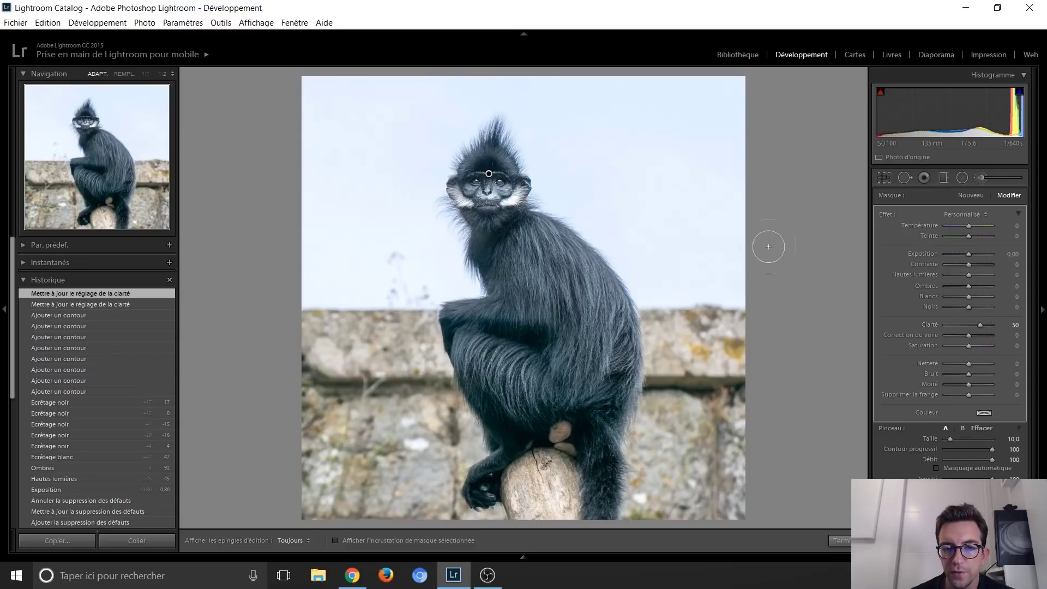
Step: Add a trial brush adjustment on the face with Blacks at 5, then delete it
{"action": "left_click", "coordinate": [983, 181]}
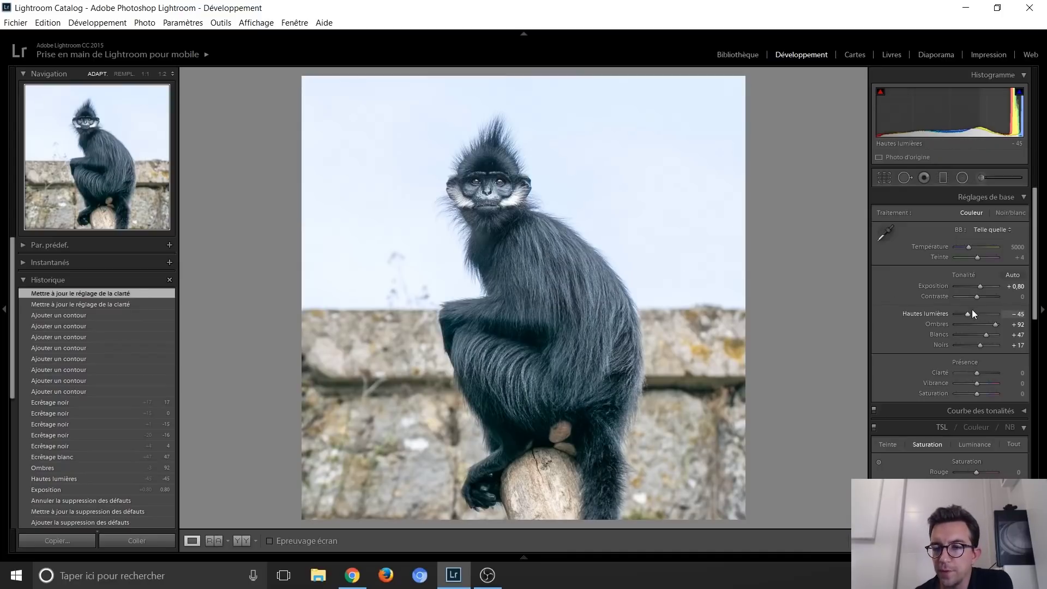
{"action": "left_click", "coordinate": [991, 177]}
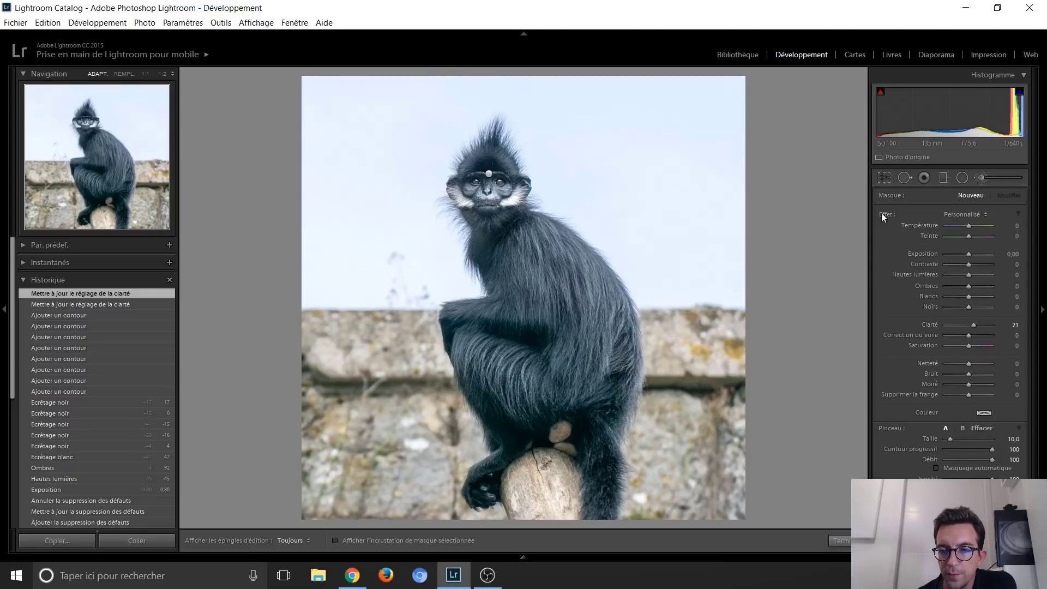
{"action": "double_click", "coordinate": [972, 326]}
{"action": "key", "text": "h"}
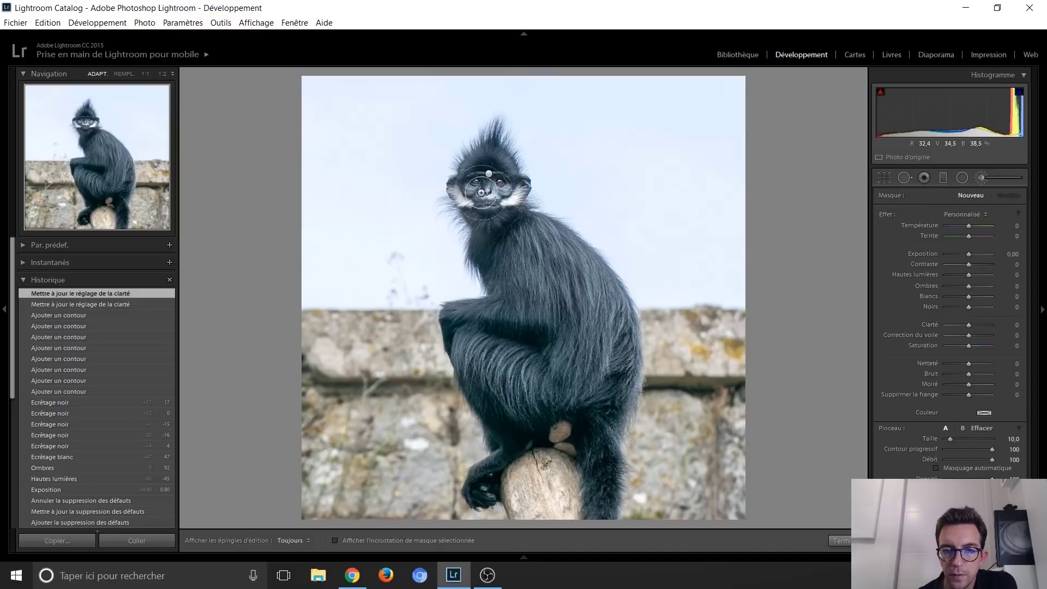
{"action": "left_click_drag", "start_coordinate": [497, 189], "coordinate": [484, 169]}
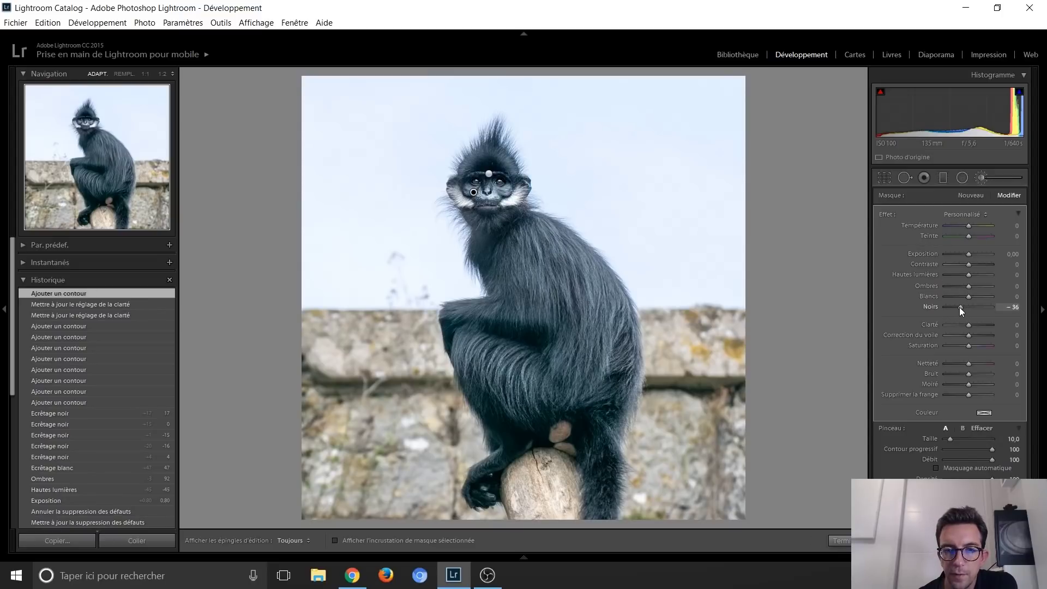
{"action": "left_click_drag", "start_coordinate": [964, 307], "coordinate": [968, 308]}
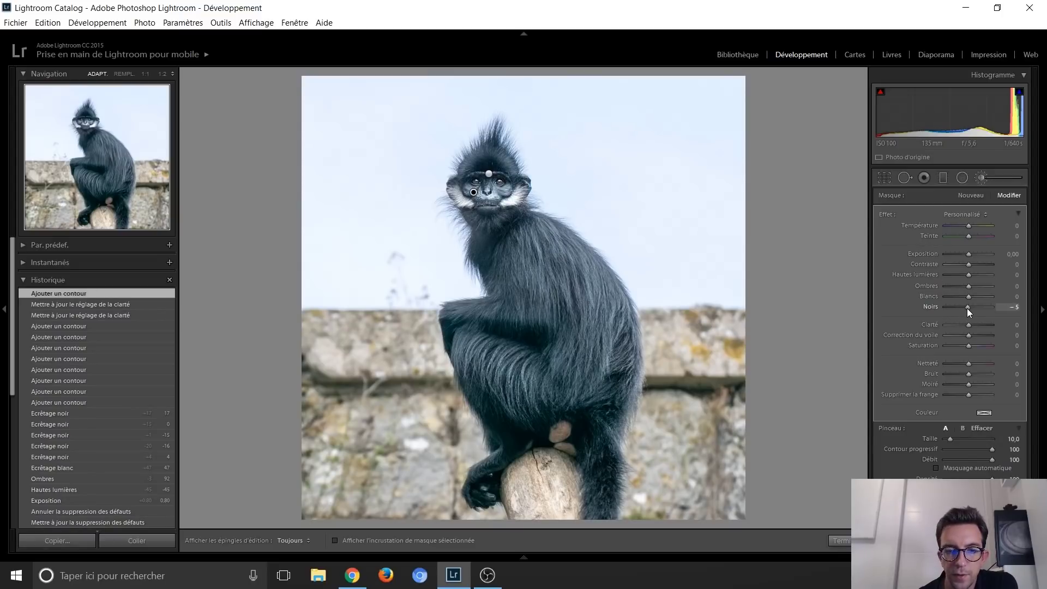
{"action": "left_click_drag", "start_coordinate": [968, 309], "coordinate": [969, 308]}
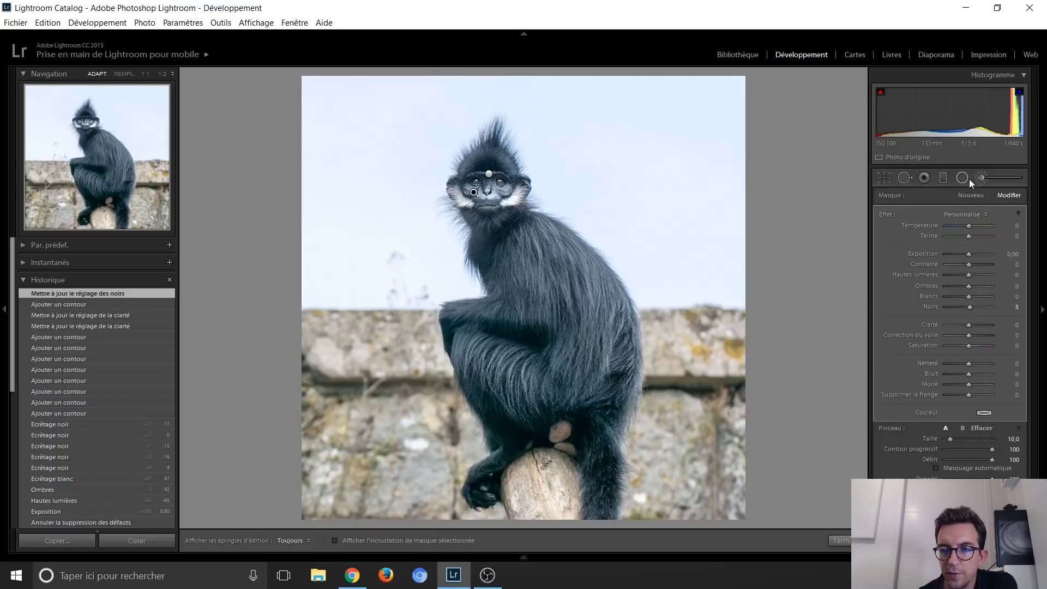
{"action": "key", "text": "Delete"}
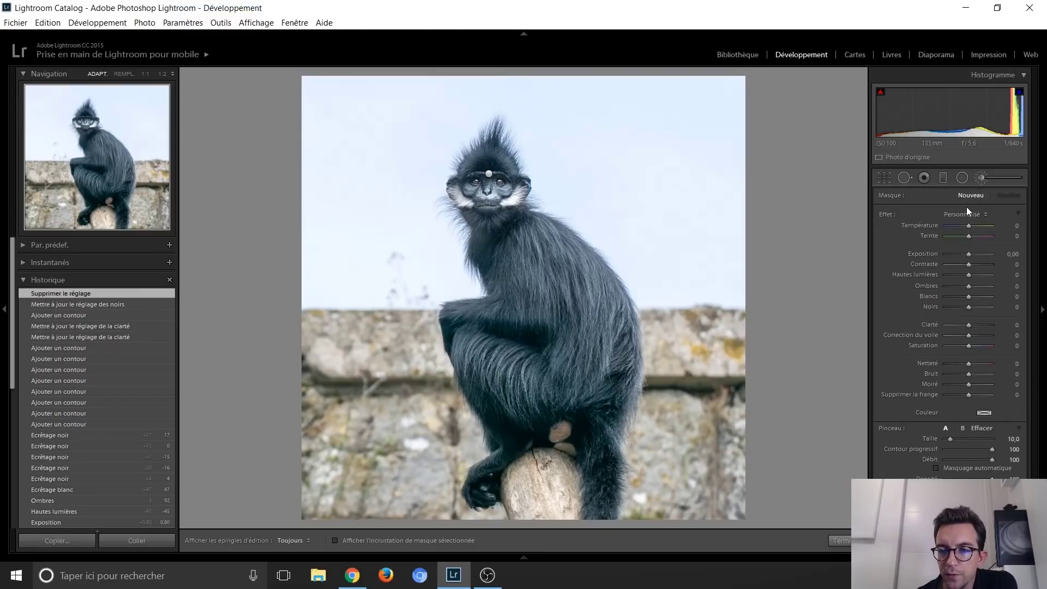
Step: Paint a new brush adjustment on the langur's head with Sharpness (Netteté) 57, then return to Basic
{"action": "left_click", "coordinate": [982, 178]}
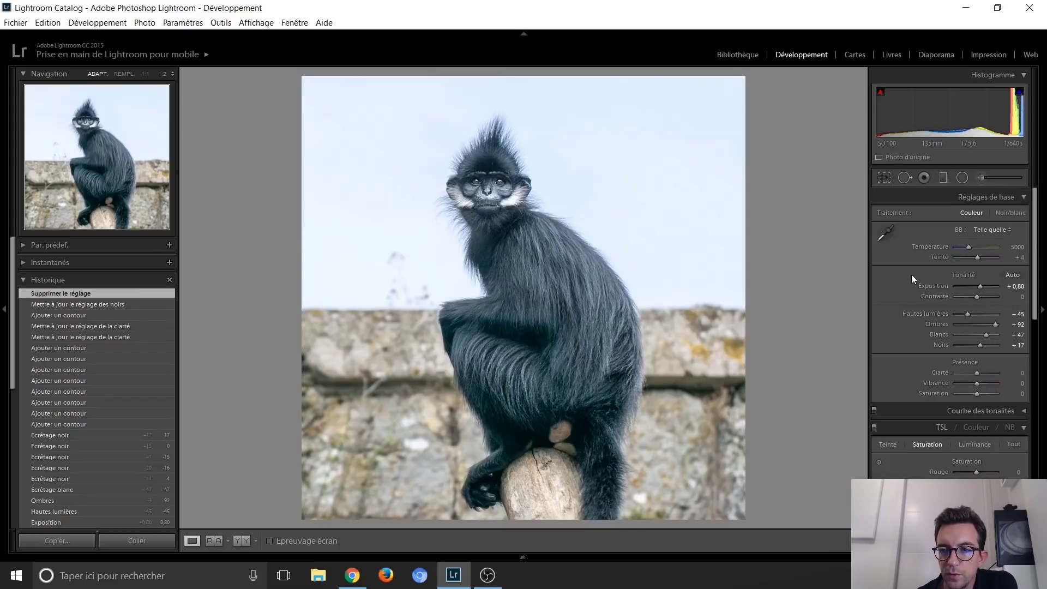
{"action": "left_click", "coordinate": [984, 178]}
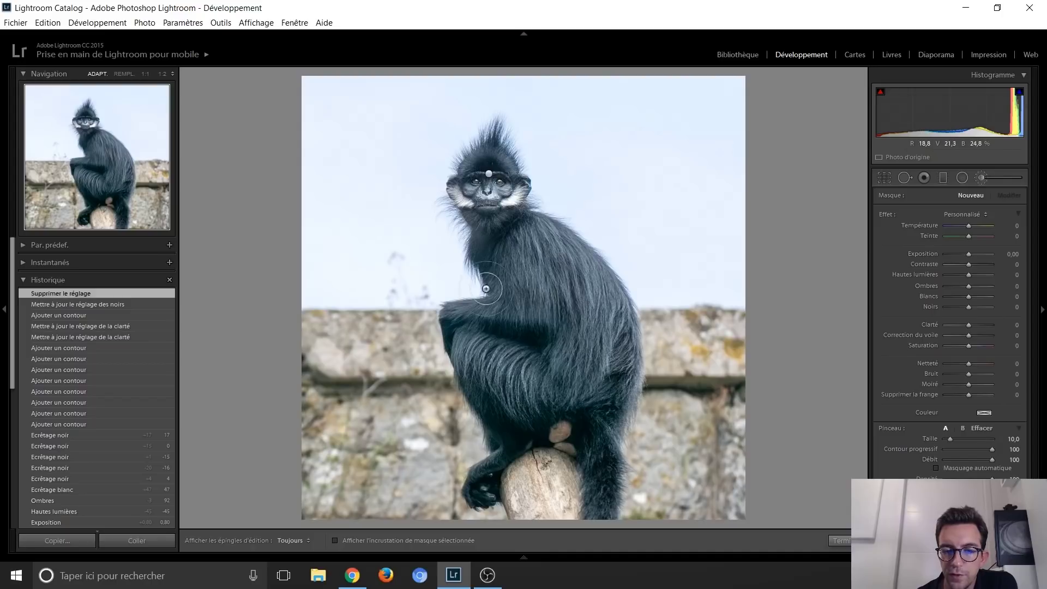
{"action": "scroll", "coordinate": [495, 208], "scroll_direction": "up", "scroll_amount": 1}
{"action": "key", "text": "h"}
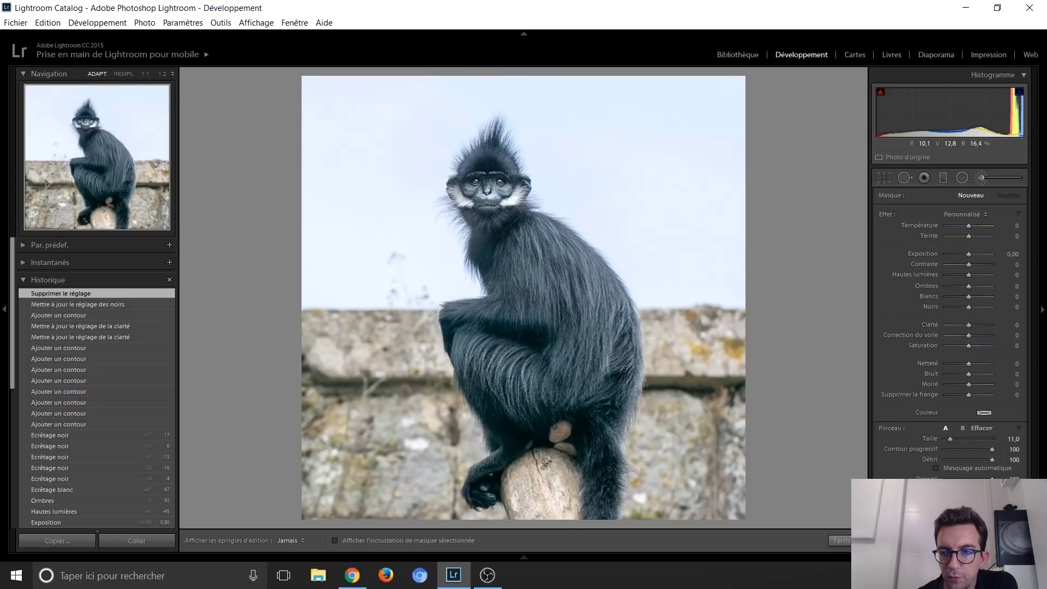
{"action": "left_click_drag", "start_coordinate": [575, 353], "coordinate": [576, 353]}
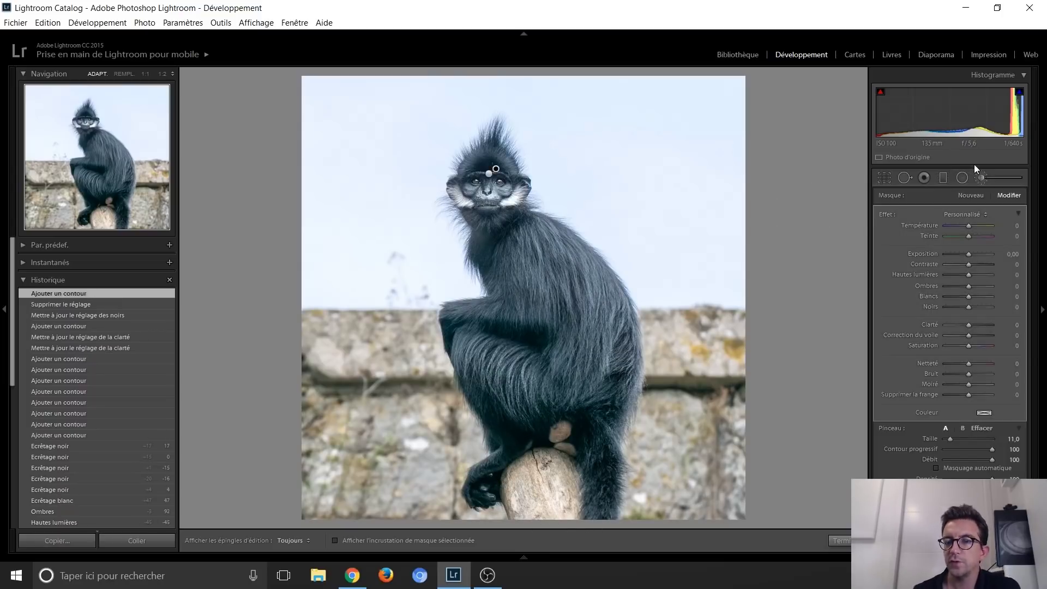
{"action": "left_click_drag", "start_coordinate": [969, 364], "coordinate": [981, 365]}
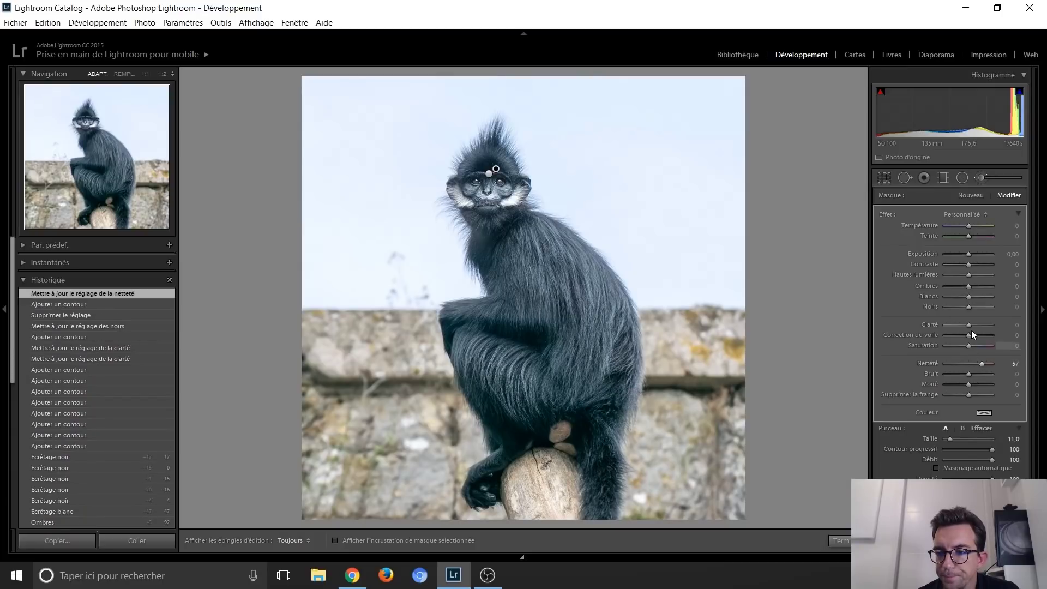
{"action": "left_click", "coordinate": [982, 179]}
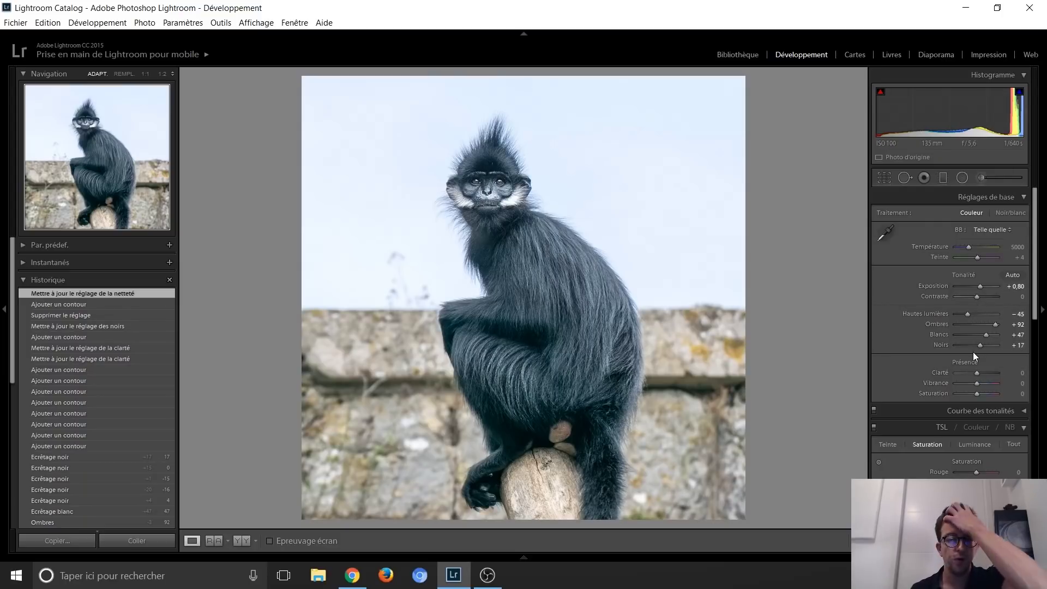
Step: Warm the Temp from 5000 to 5750 in colour, then convert the photo to black and white
{"action": "left_click", "coordinate": [1009, 428]}
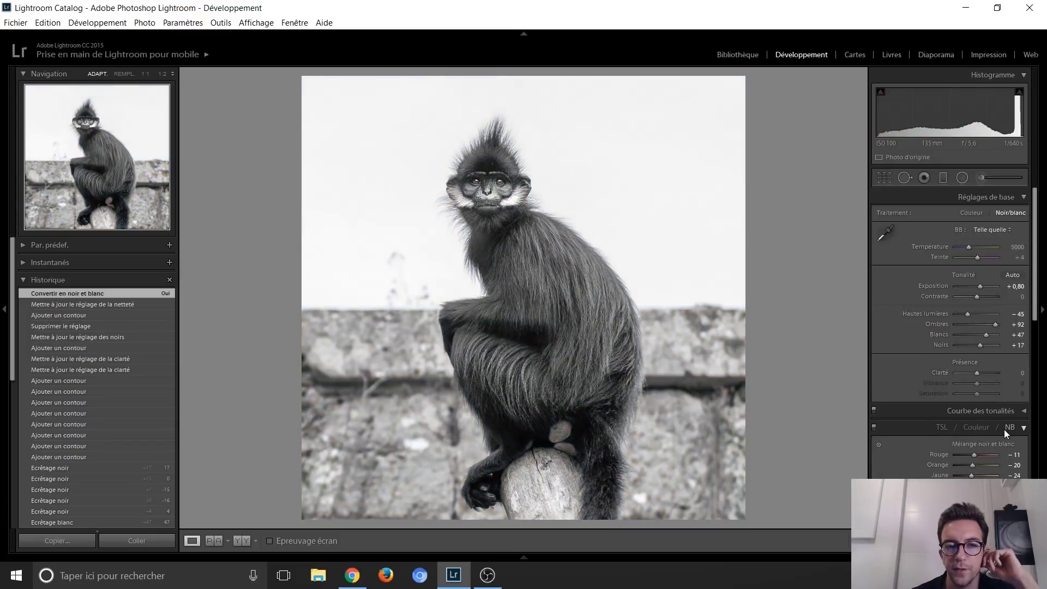
{"action": "left_click", "coordinate": [943, 428]}
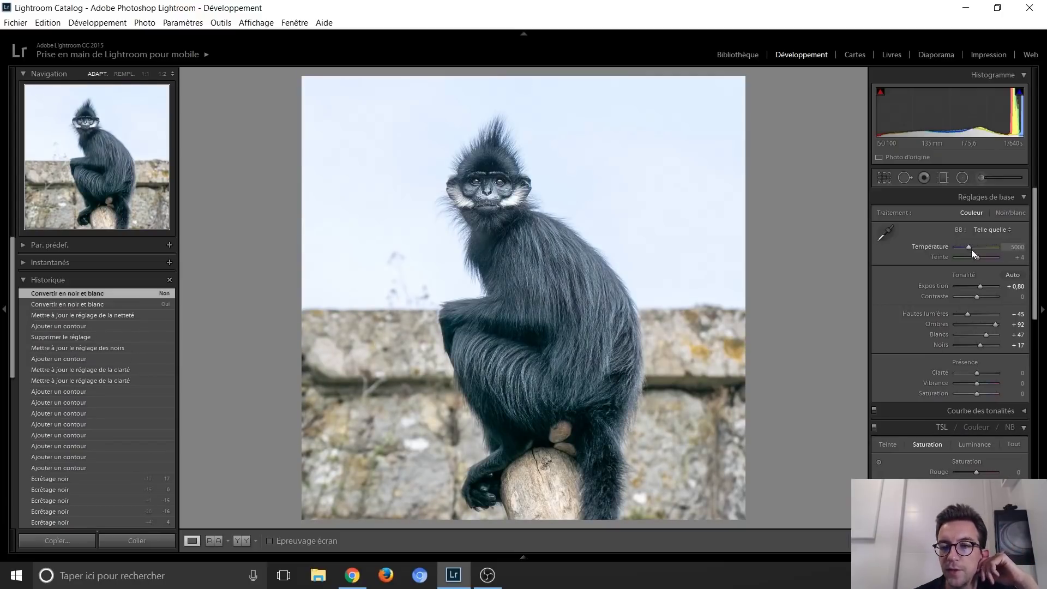
{"action": "key", "text": "shift+Up"}
{"action": "key", "text": "shift+Up"}
{"action": "key", "text": "Down"}
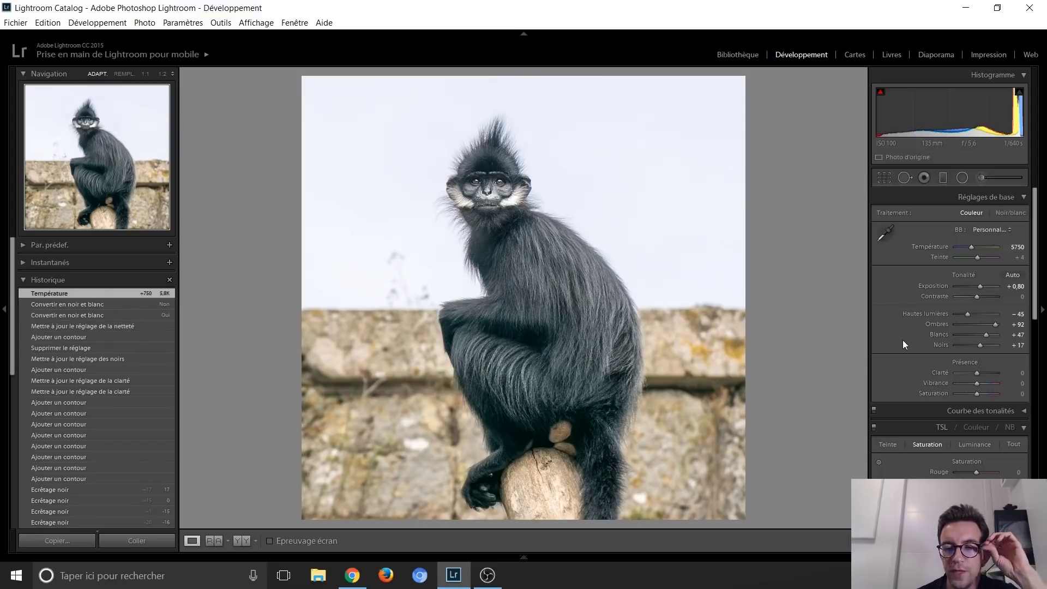
{"action": "left_click", "coordinate": [1009, 428]}
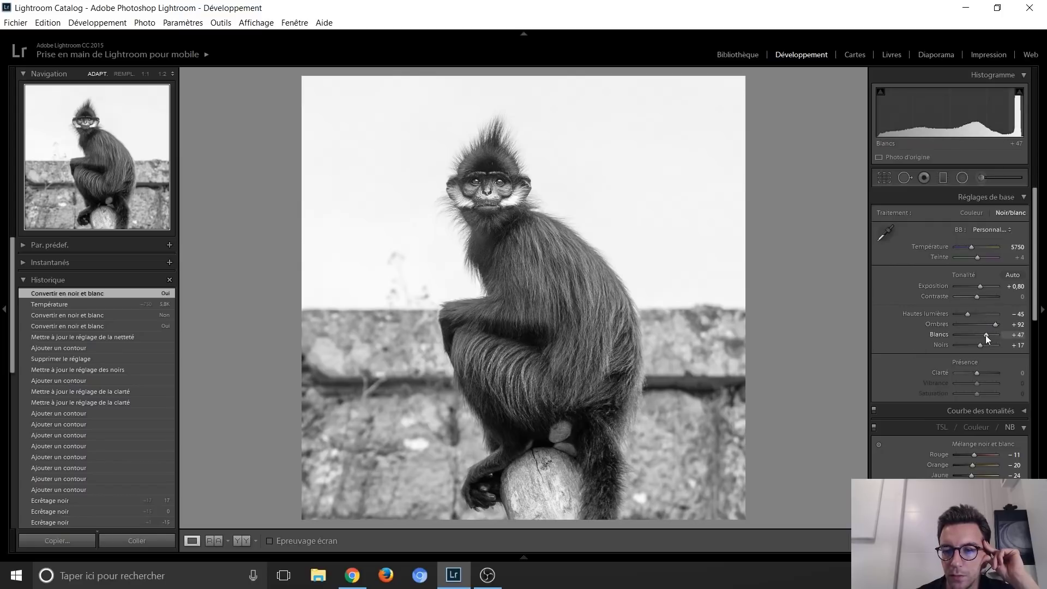
Step: Tune the B&W mix to Jaune +41, Orange +19, Vert +19 and Bleu vert +5
{"action": "scroll", "coordinate": [912, 370], "scroll_direction": "down", "scroll_amount": 3}
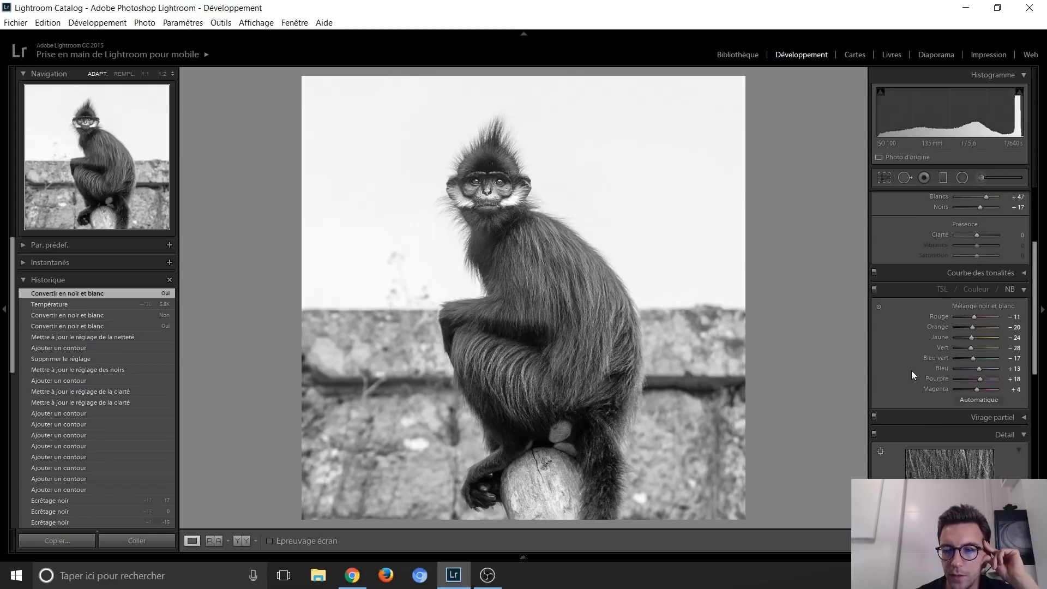
{"action": "scroll", "coordinate": [912, 370], "scroll_direction": "down", "scroll_amount": 2}
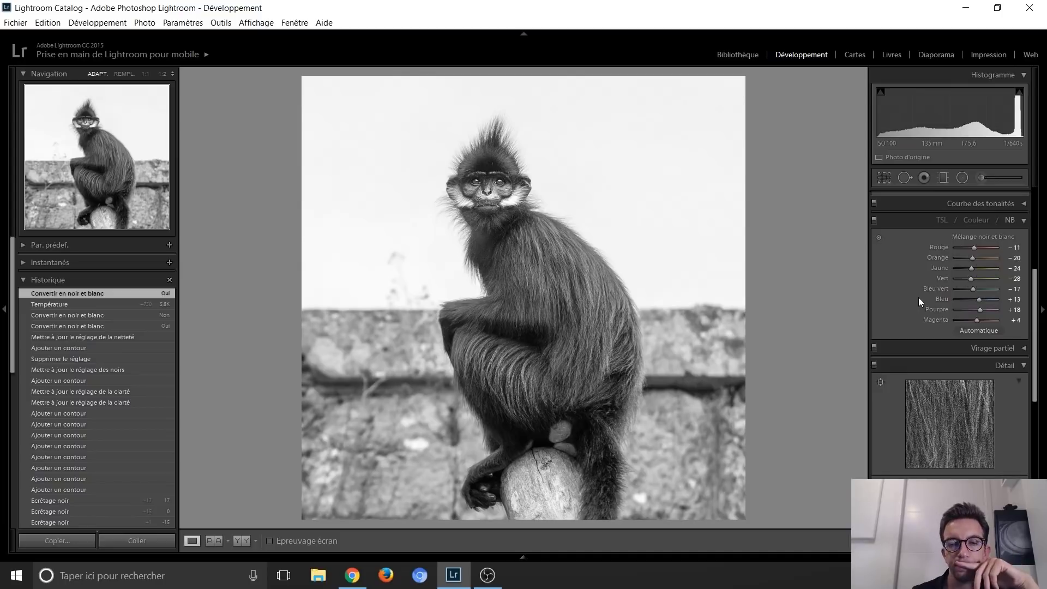
{"action": "mouse_move", "coordinate": [970, 268]}
{"action": "left_mouse_down"}
{"action": "mouse_move", "coordinate": [961, 265]}
{"action": "mouse_move", "coordinate": [999, 268]}
{"action": "left_mouse_up"}
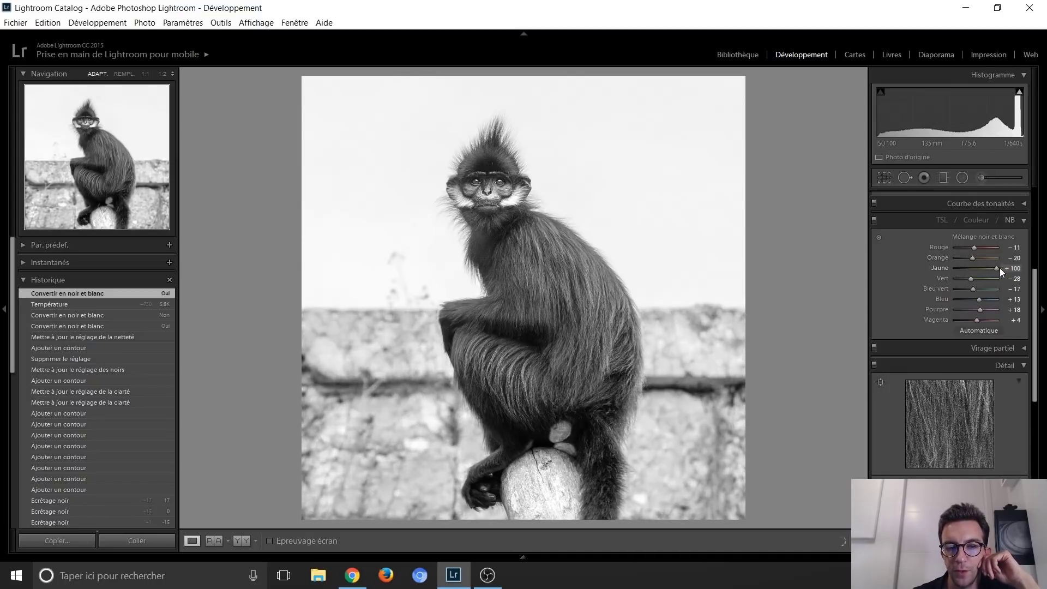
{"action": "left_click_drag", "start_coordinate": [1000, 267], "coordinate": [969, 265]}
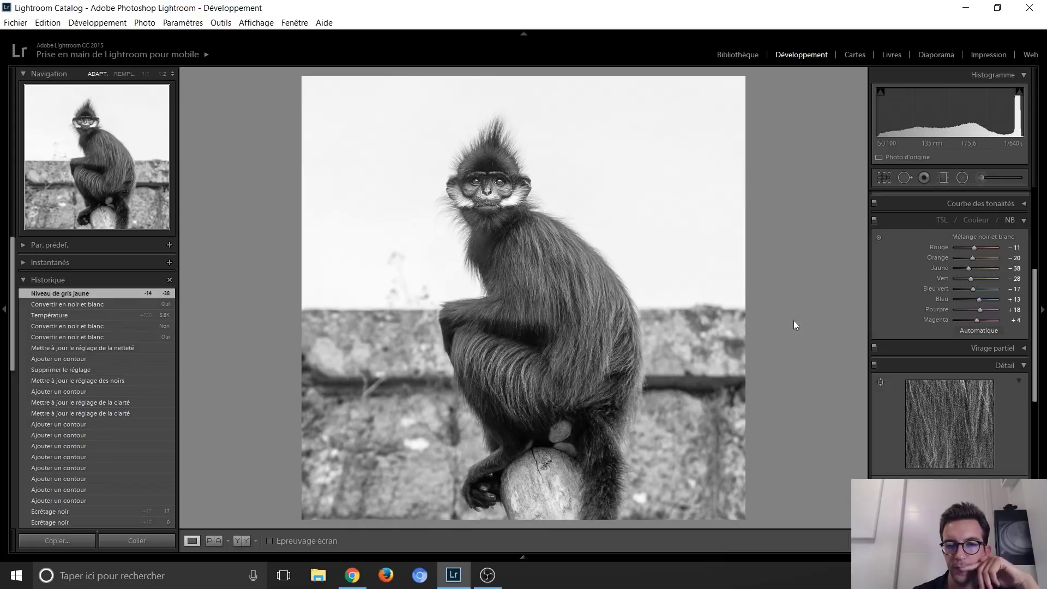
{"action": "left_click", "coordinate": [943, 220]}
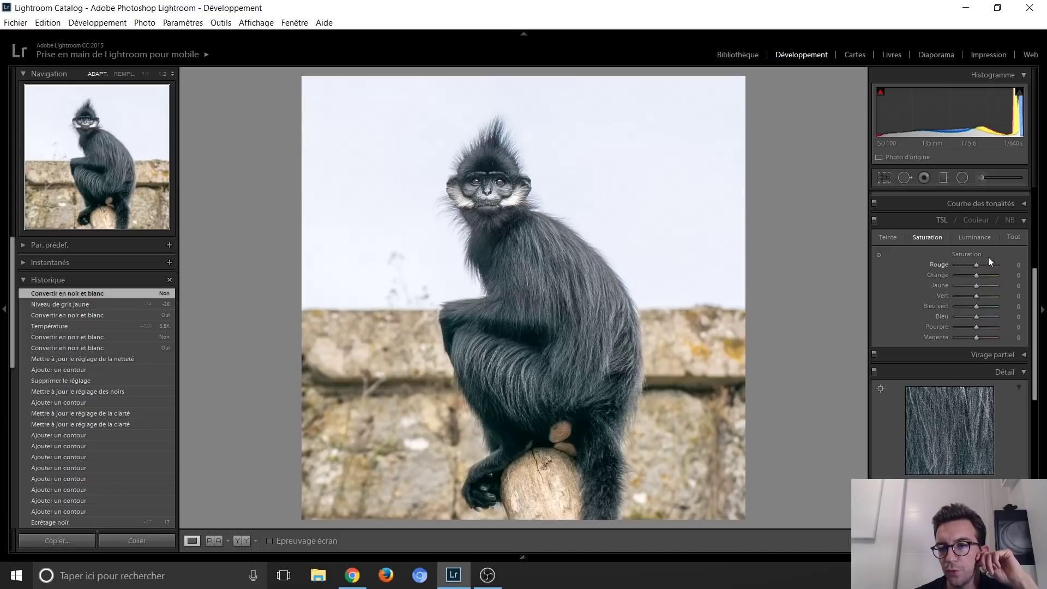
{"action": "left_click", "coordinate": [1010, 220]}
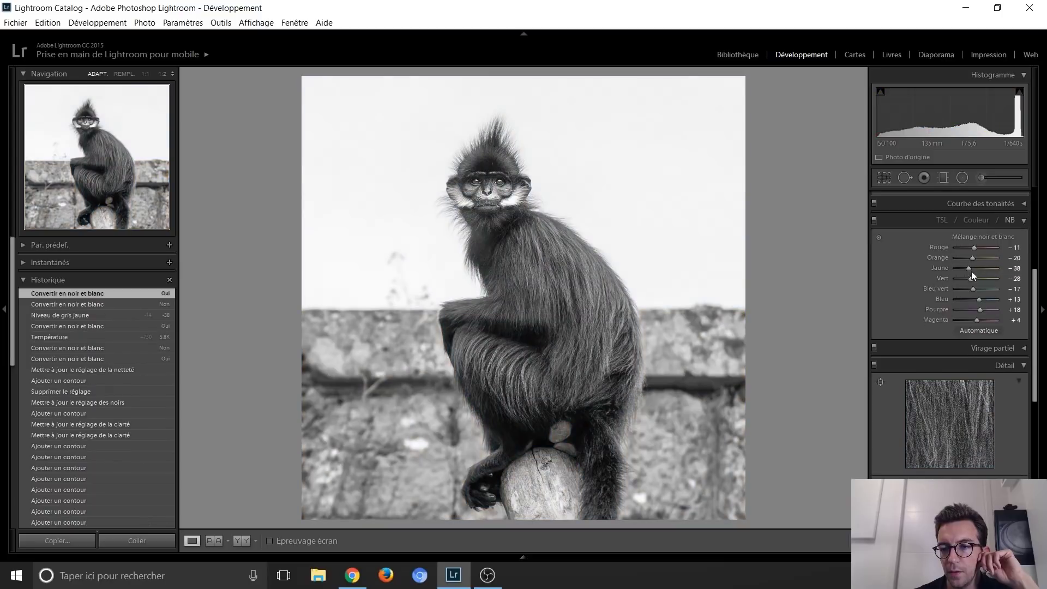
{"action": "left_click_drag", "start_coordinate": [969, 269], "coordinate": [960, 268]}
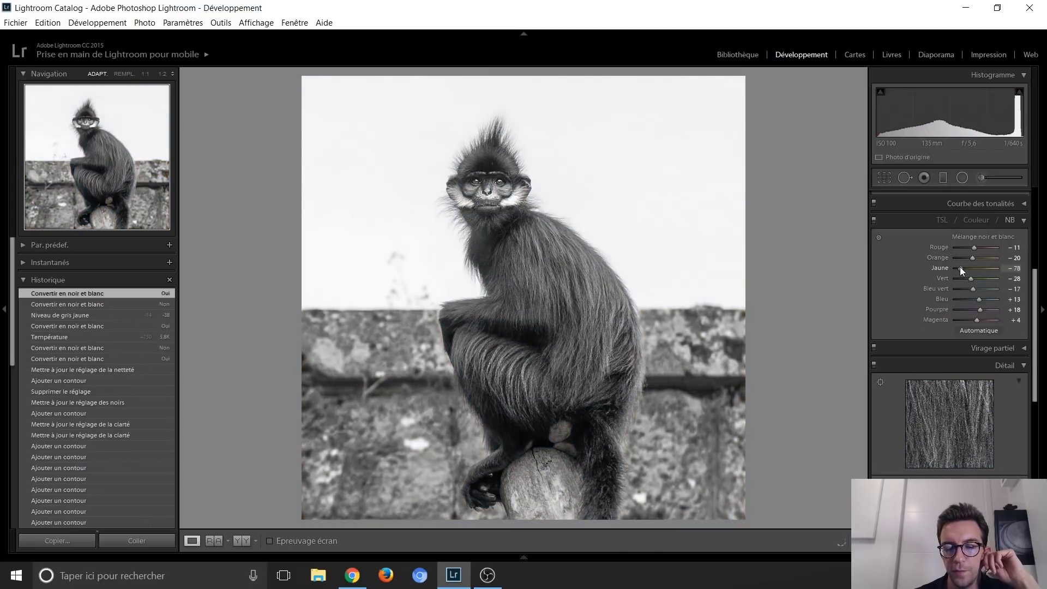
{"action": "left_click_drag", "start_coordinate": [960, 267], "coordinate": [1027, 277]}
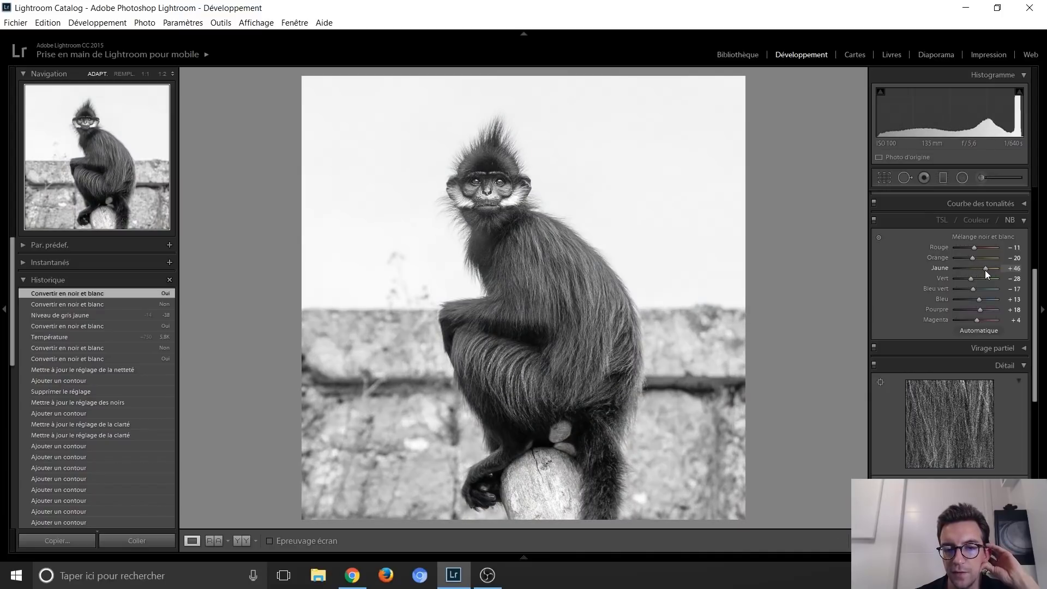
{"action": "mouse_move", "coordinate": [1027, 277]}
{"action": "left_mouse_down"}
{"action": "mouse_move", "coordinate": [980, 269]}
{"action": "mouse_move", "coordinate": [981, 260]}
{"action": "mouse_move", "coordinate": [980, 290]}
{"action": "left_mouse_up"}
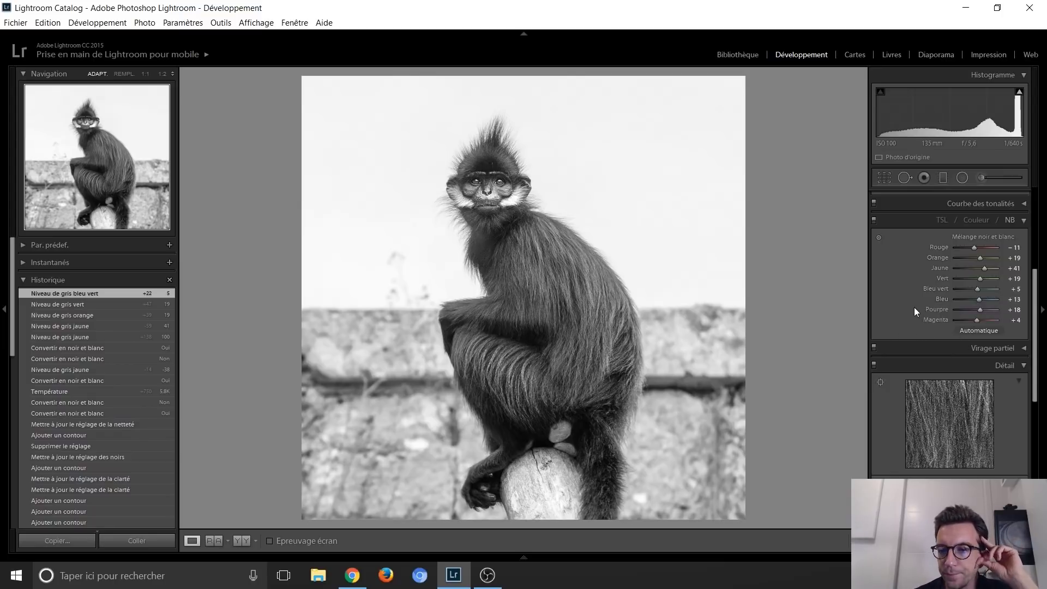
Step: Try a strong post-crop vignette in Effects, then reset its amount to 0
{"action": "scroll", "coordinate": [901, 296], "scroll_direction": "down", "scroll_amount": 3}
{"action": "scroll", "coordinate": [901, 292], "scroll_direction": "down", "scroll_amount": 3}
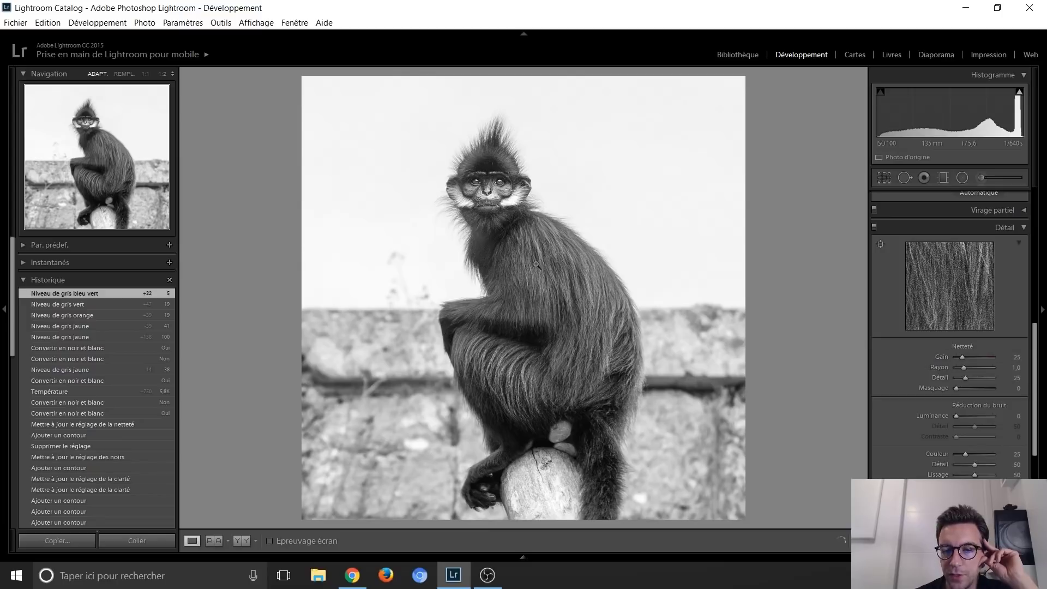
{"action": "scroll", "coordinate": [917, 349], "scroll_direction": "down", "scroll_amount": 3}
{"action": "scroll", "coordinate": [905, 334], "scroll_direction": "down", "scroll_amount": 3}
{"action": "scroll", "coordinate": [913, 328], "scroll_direction": "down", "scroll_amount": 2}
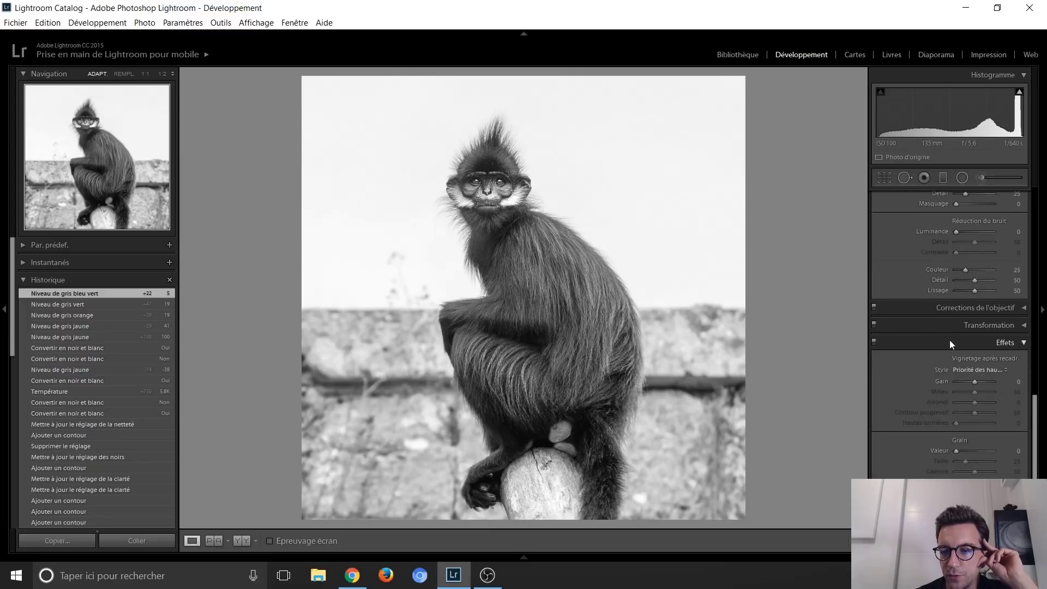
{"action": "key", "text": "Down"}
{"action": "key", "text": "Down"}
{"action": "key", "text": "Down"}
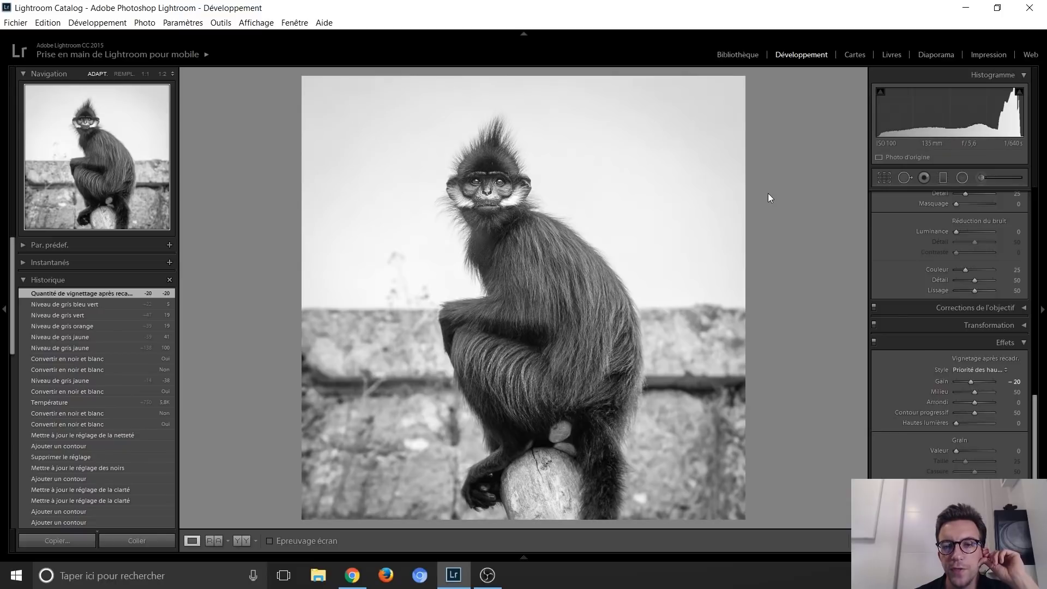
{"action": "left_click_drag", "start_coordinate": [971, 384], "coordinate": [964, 384]}
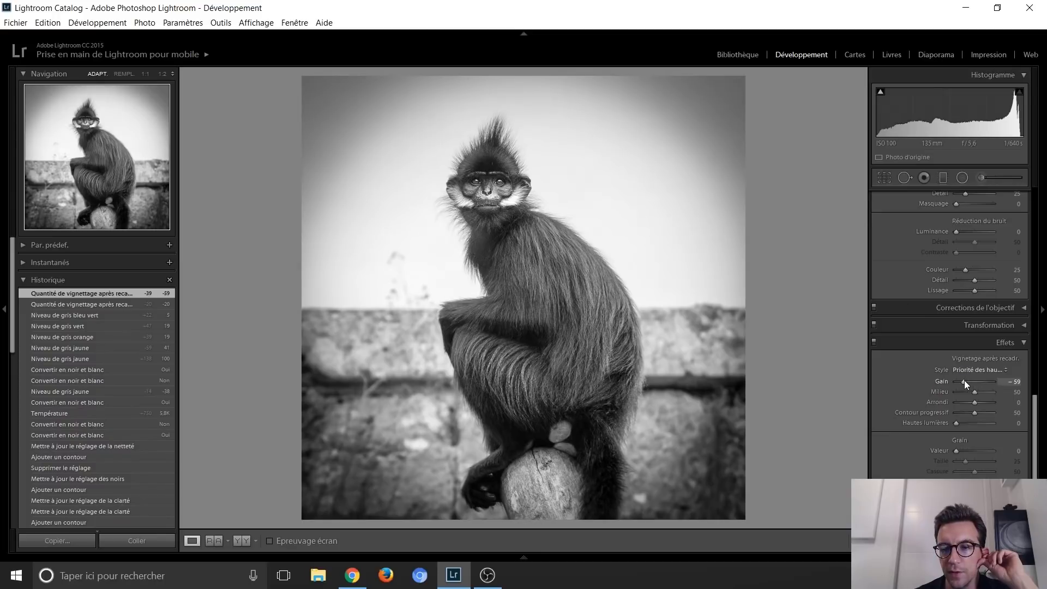
{"action": "double_click", "coordinate": [964, 380]}
Step: Set a light post-crop vignette amount of −25
{"action": "left_click_drag", "start_coordinate": [964, 381], "coordinate": [973, 382]}
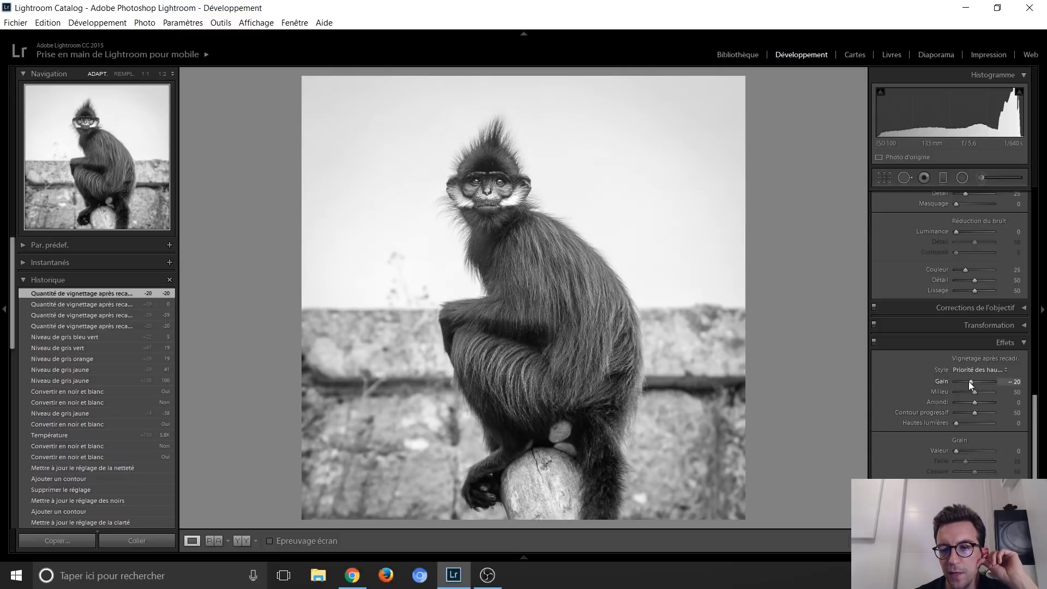
{"action": "key", "text": "Down"}
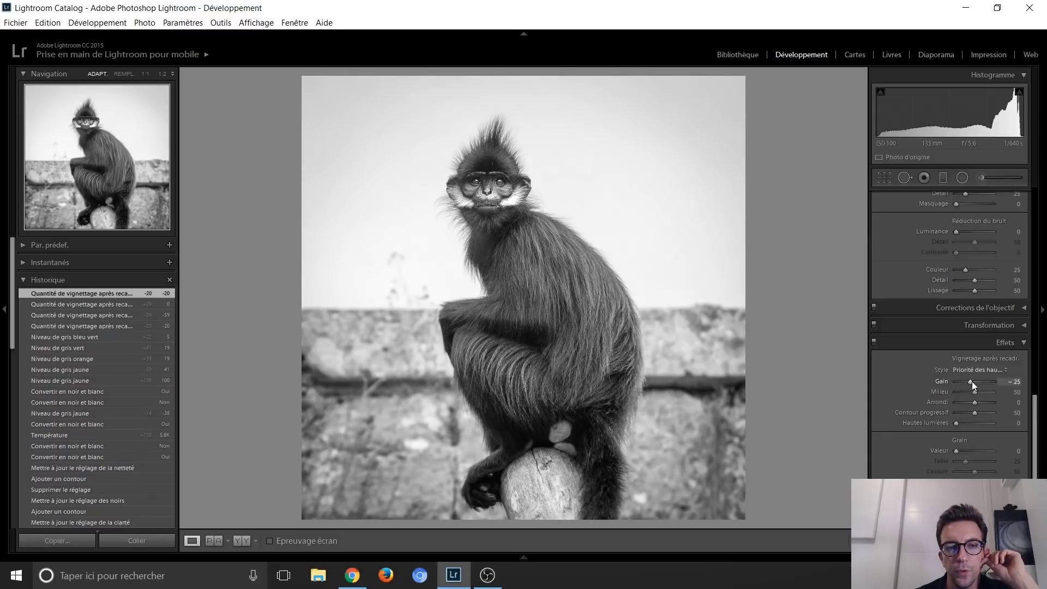
{"action": "key", "text": "Down"}
{"action": "key", "text": "Down"}
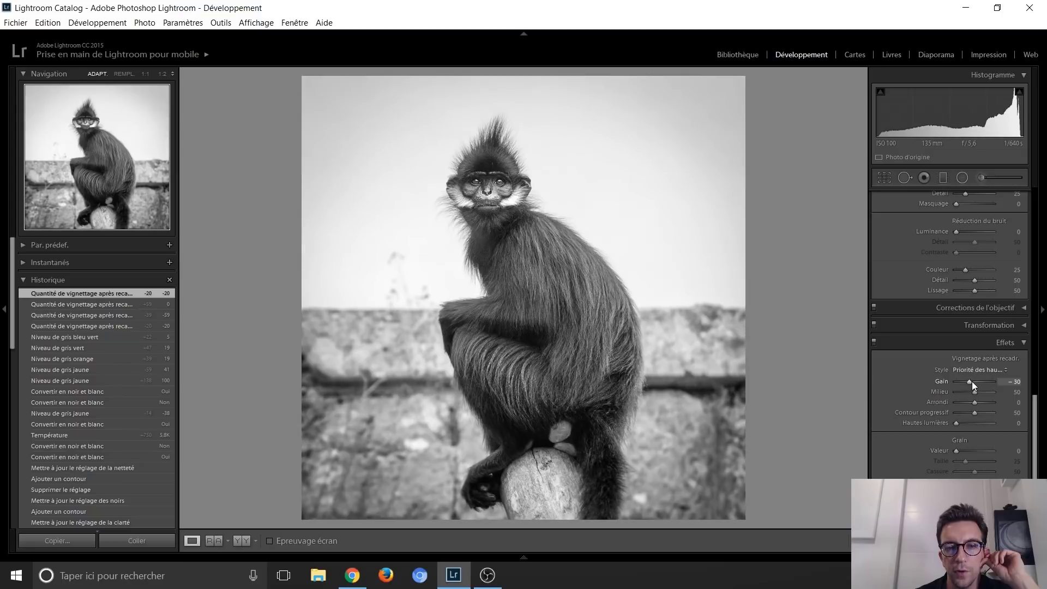
{"action": "key", "text": "Up"}
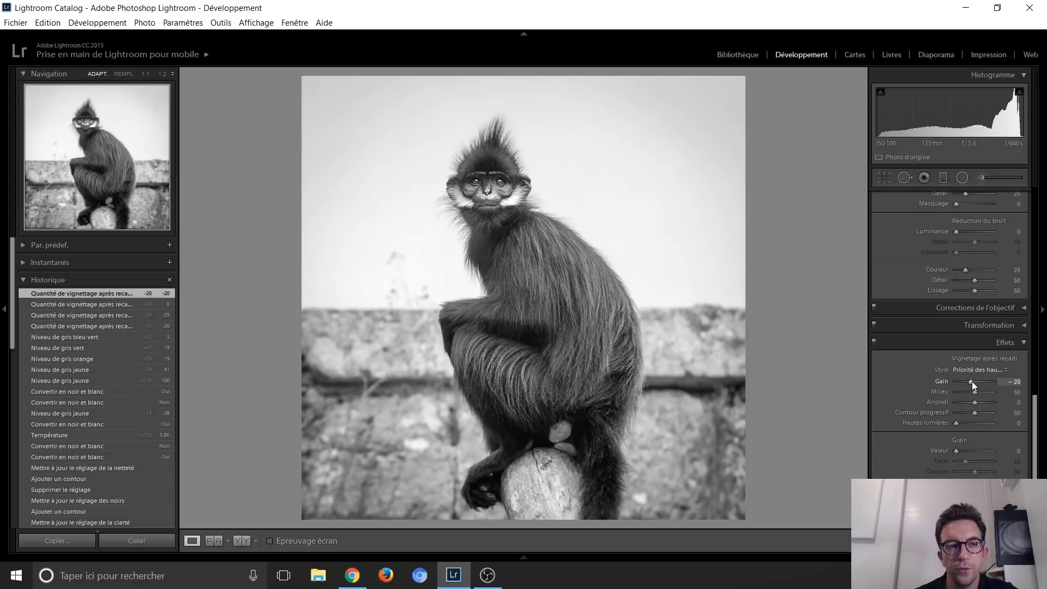
{"action": "key", "text": "Down"}
{"action": "key", "text": "Down"}
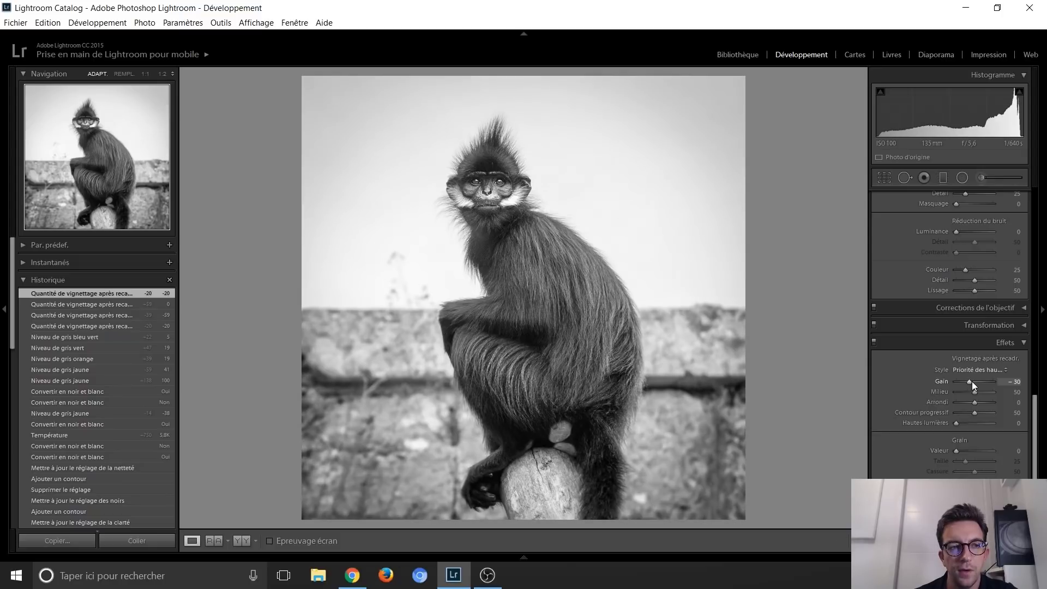
{"action": "key", "text": "Up"}
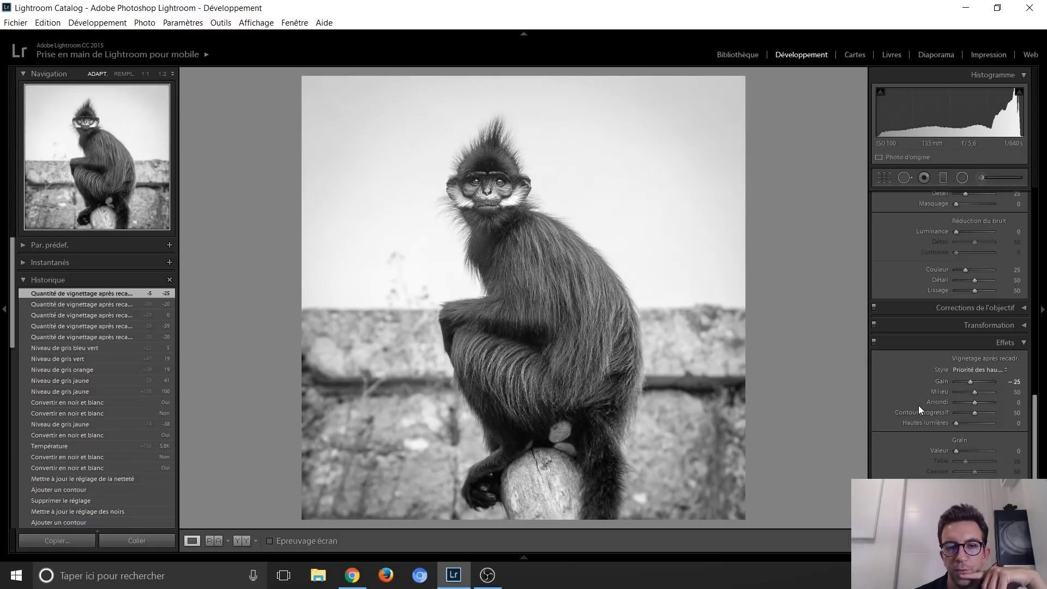
Step: In the Basic panel, raise Whites to +57 and pull Highlights down toward −55
{"action": "scroll", "coordinate": [923, 396], "scroll_direction": "up", "scroll_amount": 10}
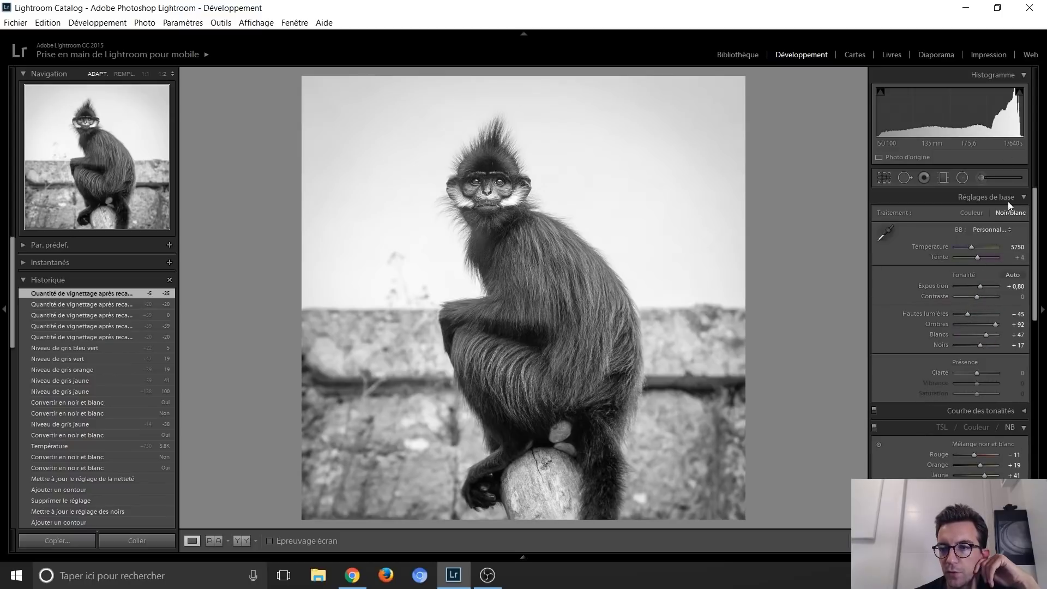
{"action": "key", "text": "Up"}
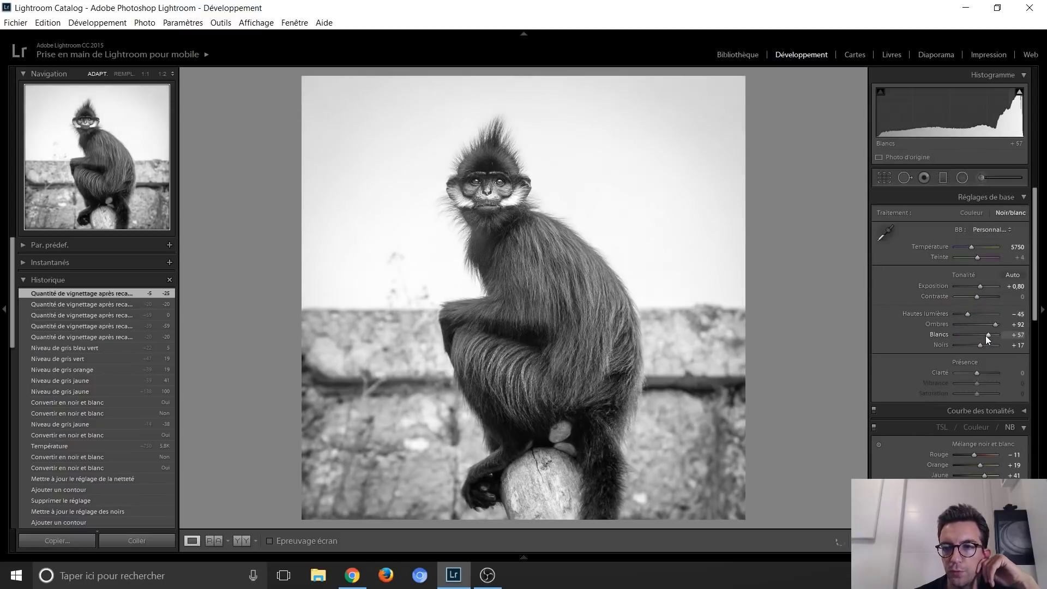
{"action": "key", "text": "Down"}
{"action": "key", "text": "Up"}
{"action": "key", "text": "Down"}
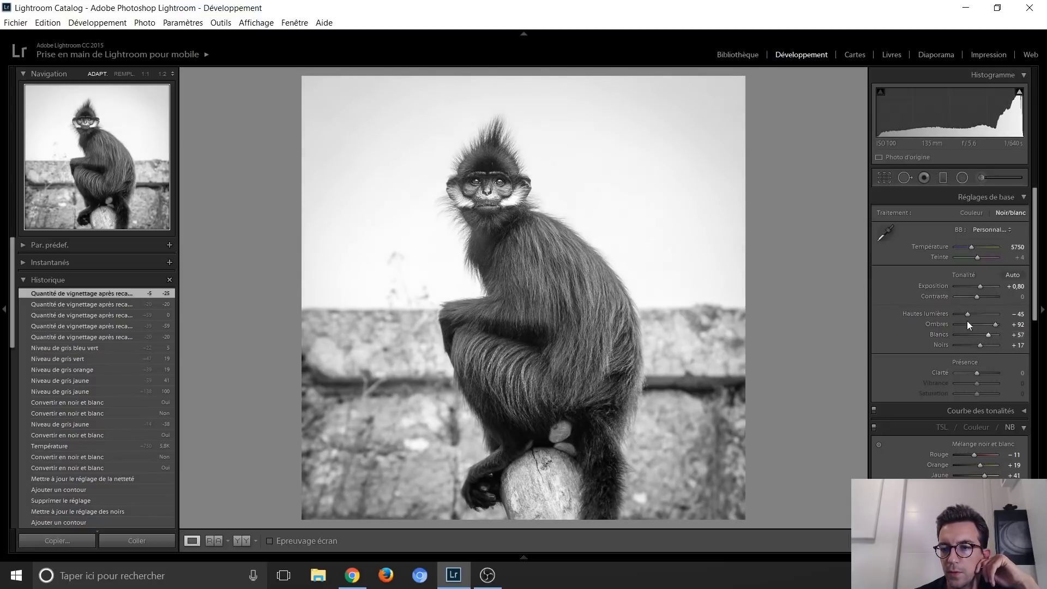
{"action": "key", "text": "Down"}
{"action": "key", "text": "Down"}
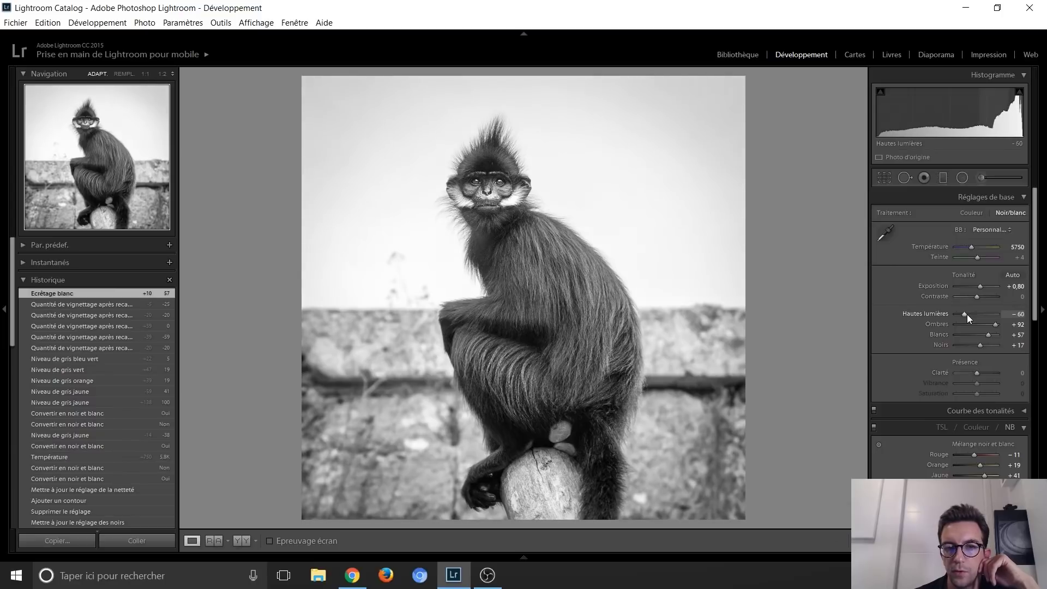
{"action": "key", "text": "Down"}
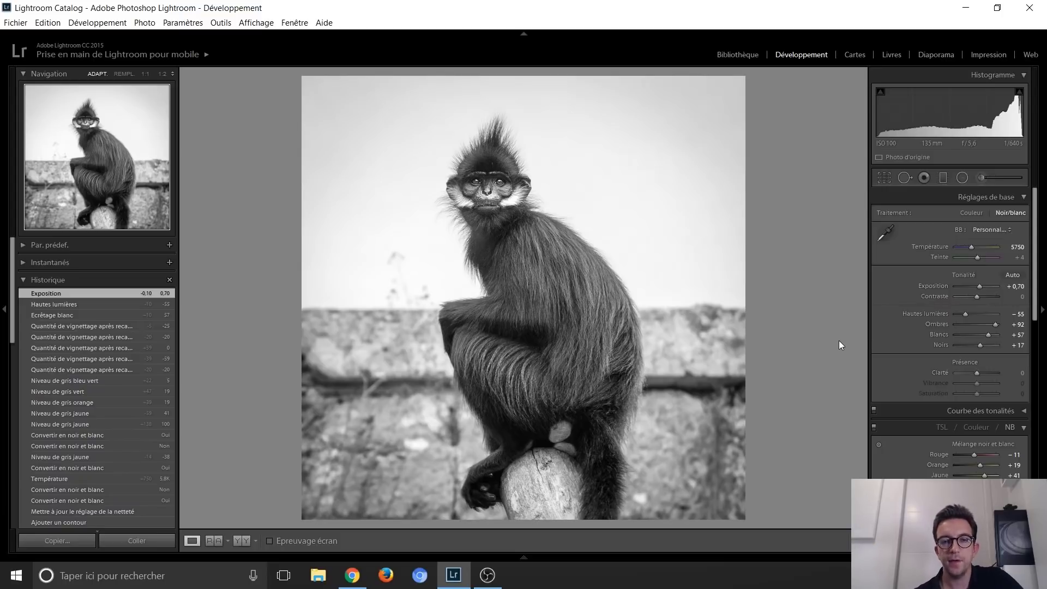
Step: Preview the langur photo's original imported colour state from the History panel
{"action": "scroll", "coordinate": [130, 387], "scroll_direction": "down", "scroll_amount": 10}
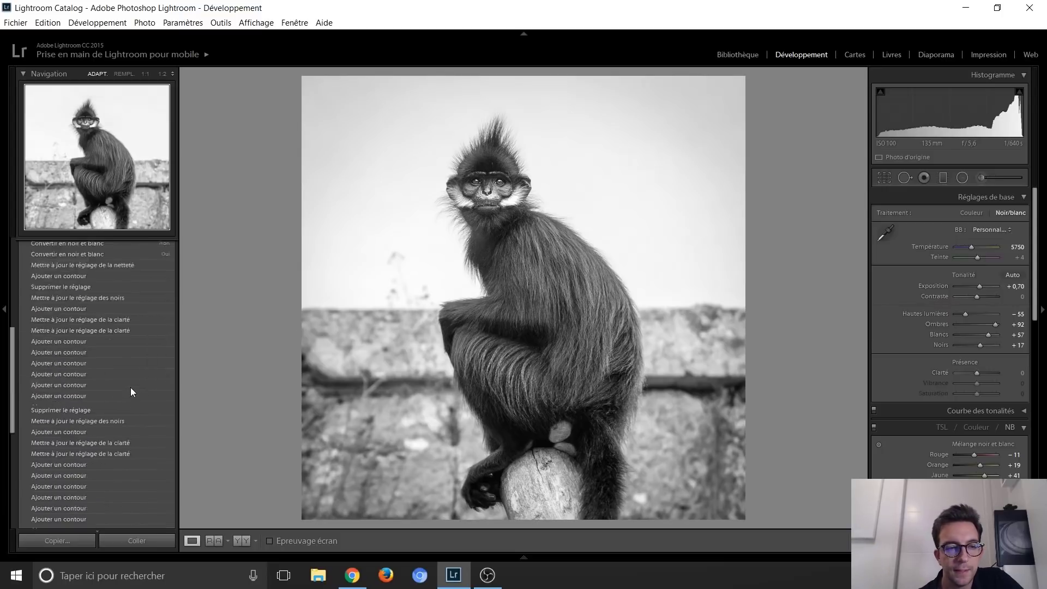
{"action": "scroll", "coordinate": [101, 415], "scroll_direction": "down", "scroll_amount": 10}
{"action": "left_click", "coordinate": [97, 450]}
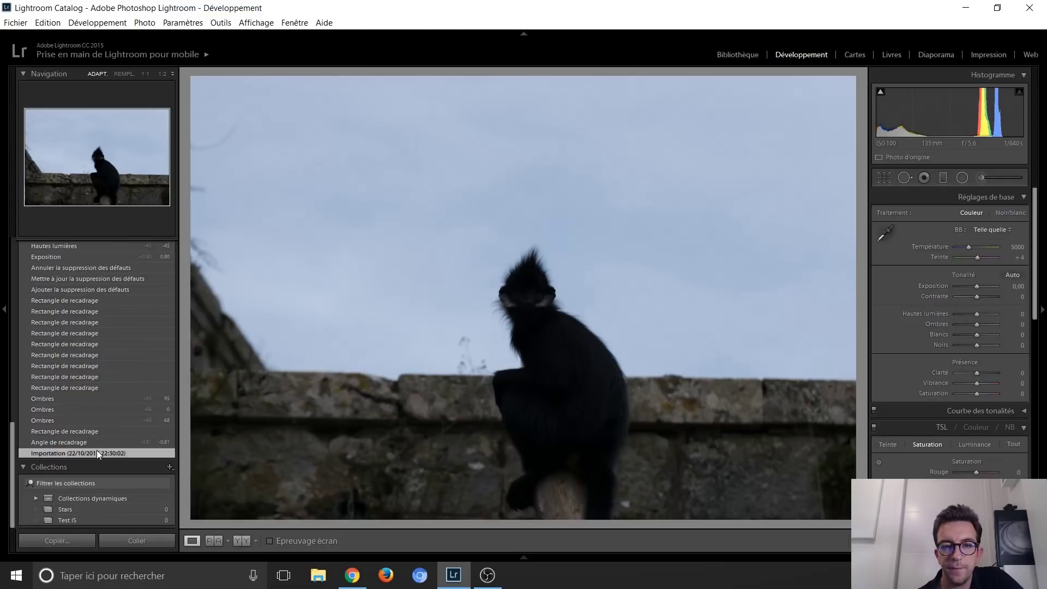
Step: Return to the latest black-and-white edit and compare it against the colour original
{"action": "scroll", "coordinate": [86, 412], "scroll_direction": "up", "scroll_amount": 10}
{"action": "scroll", "coordinate": [86, 412], "scroll_direction": "up", "scroll_amount": 10}
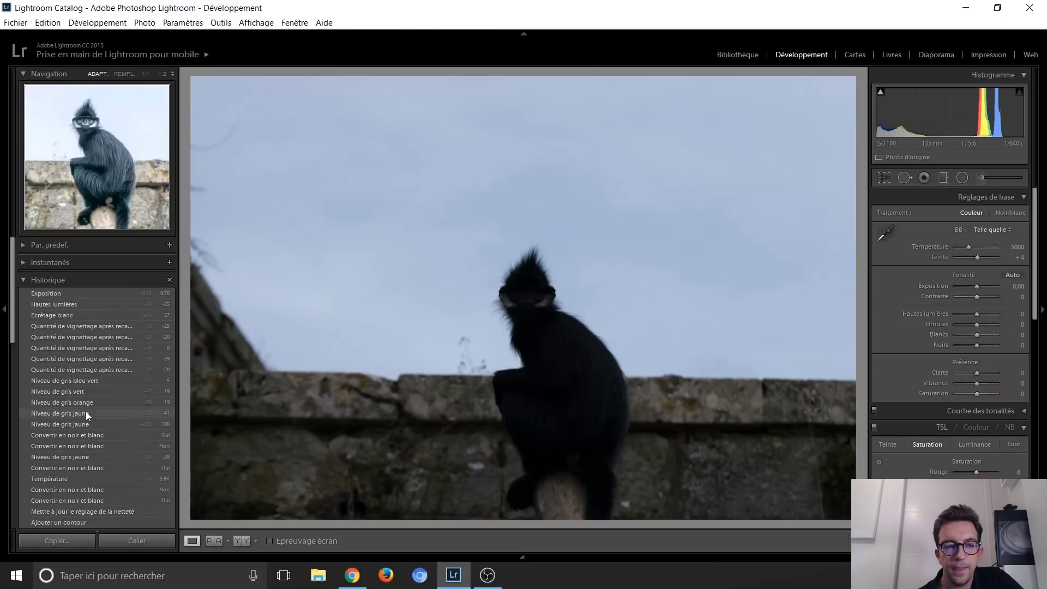
{"action": "left_click", "coordinate": [69, 294]}
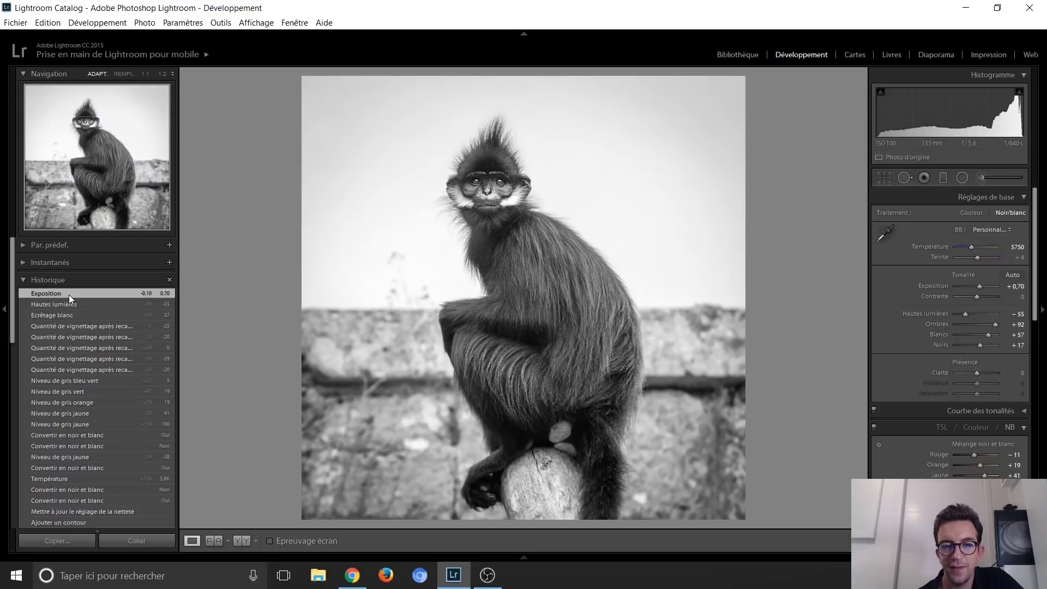
{"action": "key", "text": "Right"}
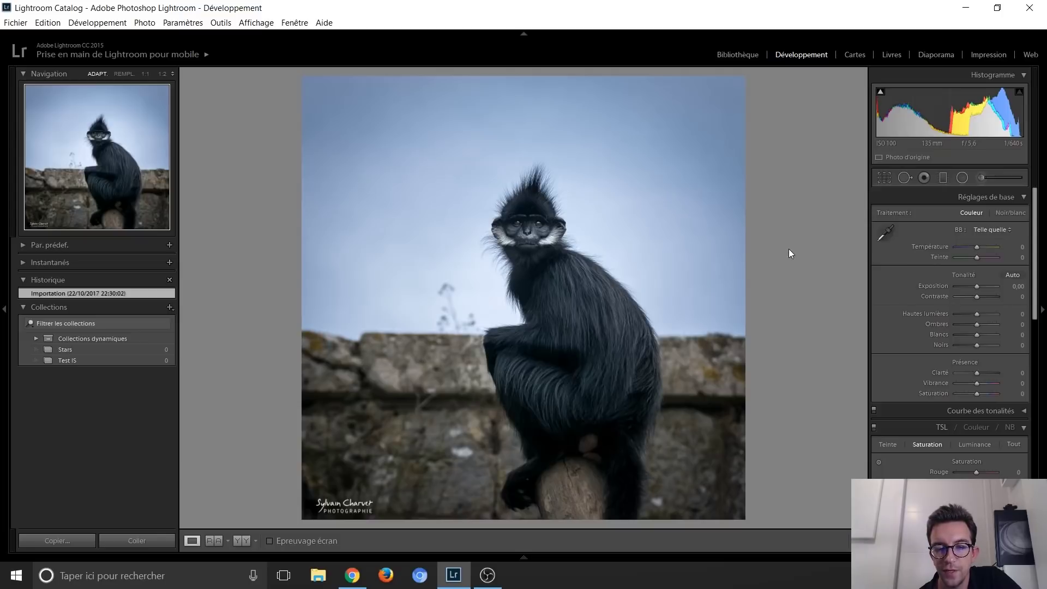
{"action": "key", "text": "v"}
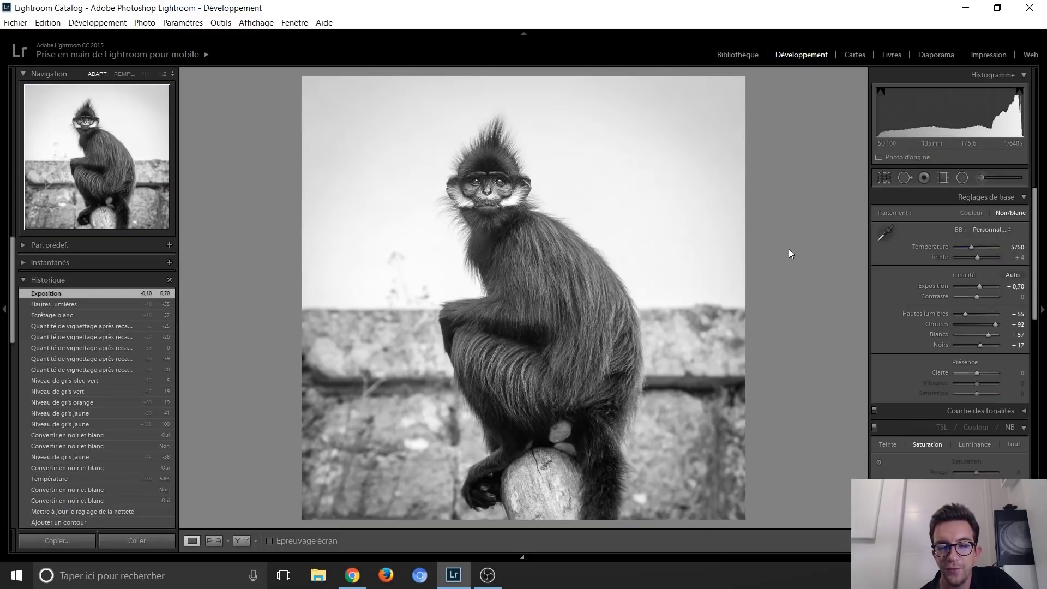
{"action": "key", "text": "ctrl+z"}
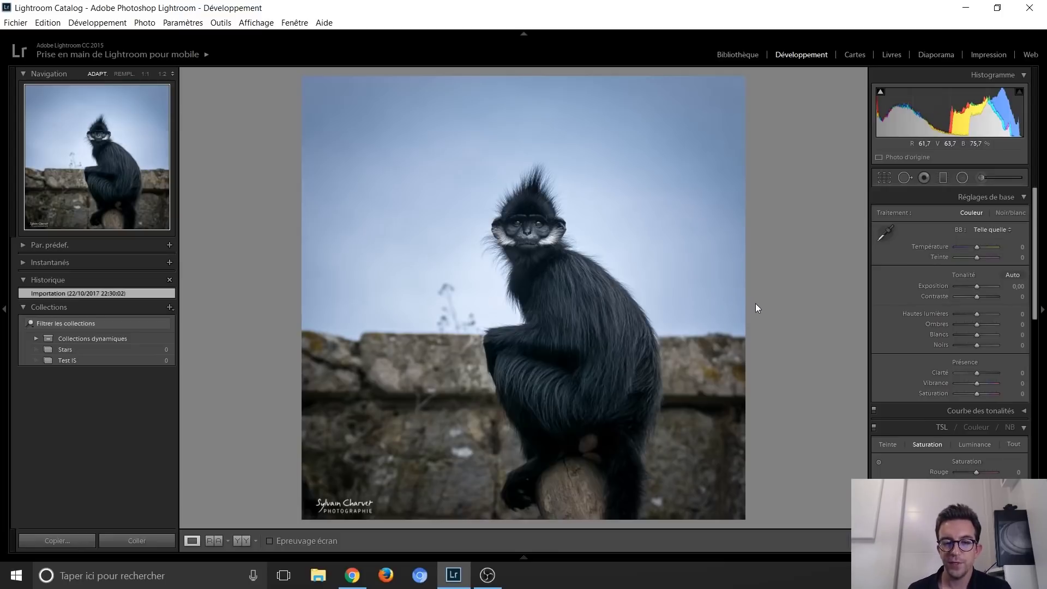
{"action": "key", "text": "ctrl+z"}
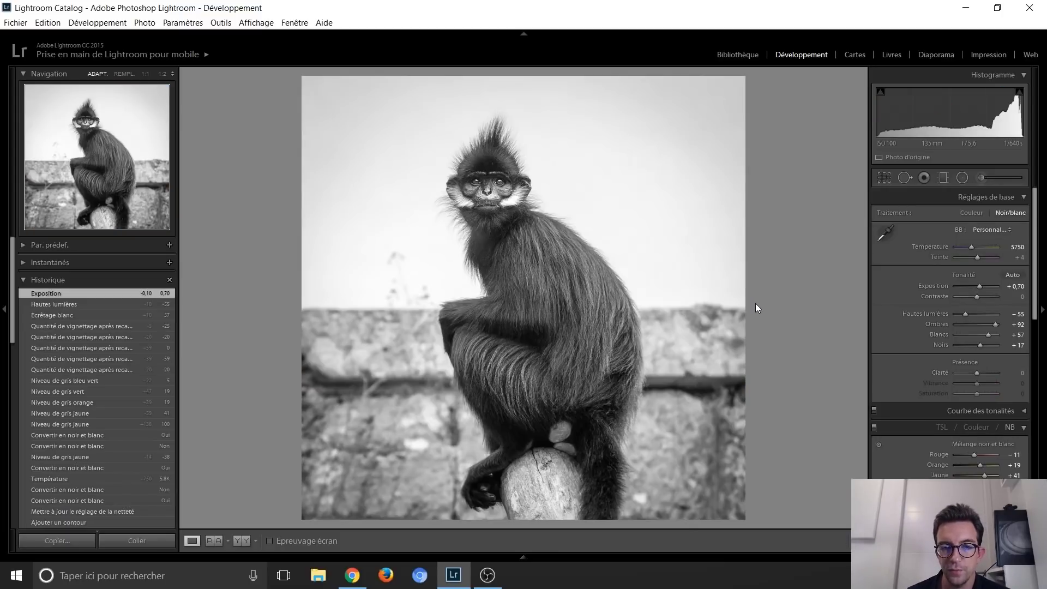
{"action": "key", "text": "ctrl+y"}
{"action": "key", "text": "ctrl+z"}
{"action": "key", "text": "ctrl+y"}
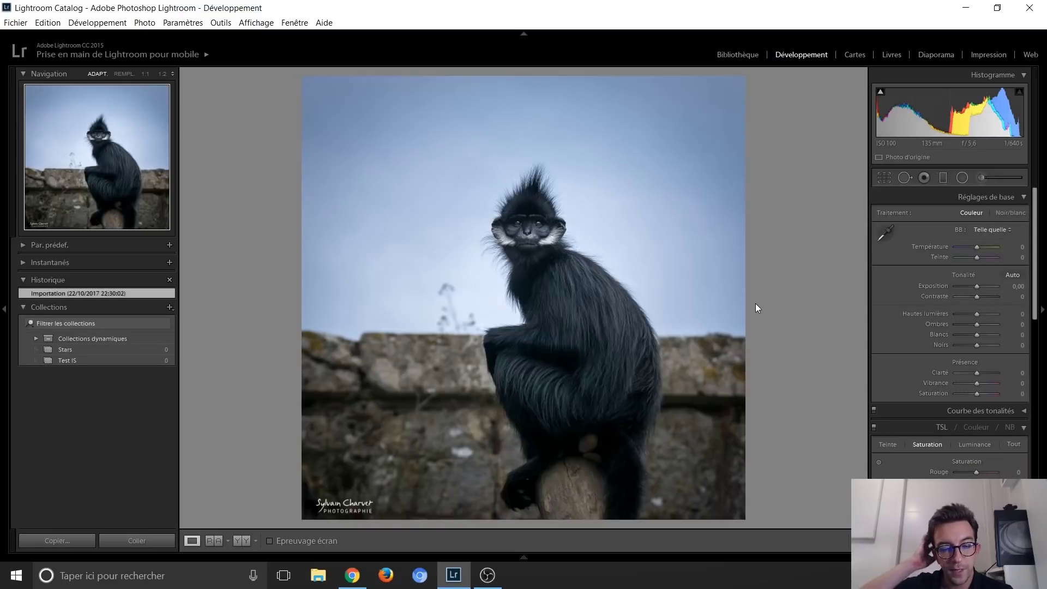